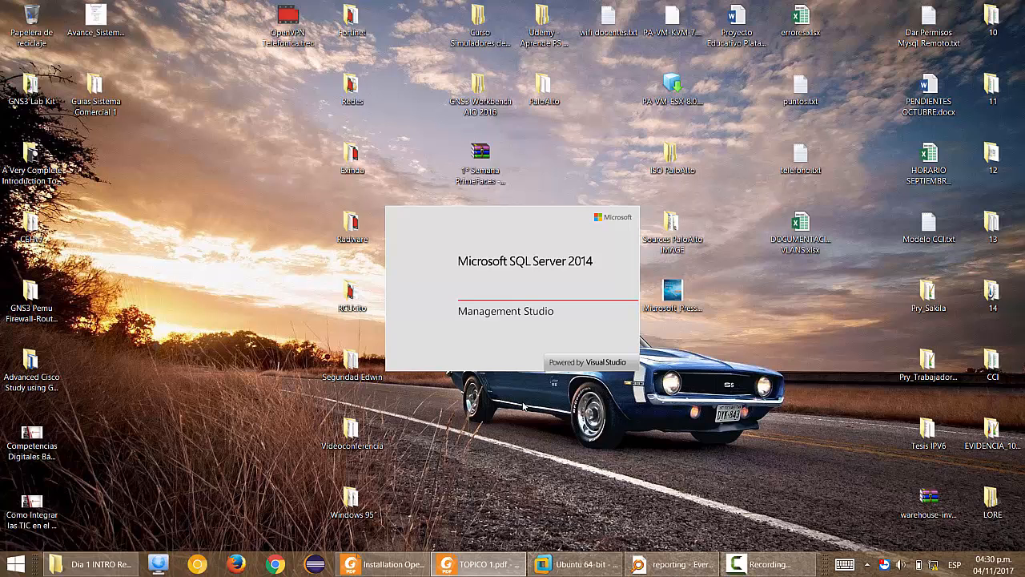
In the course resources folder, select then deselect the three PDFs and zoom in with Magnifier.
left_click(90, 564)
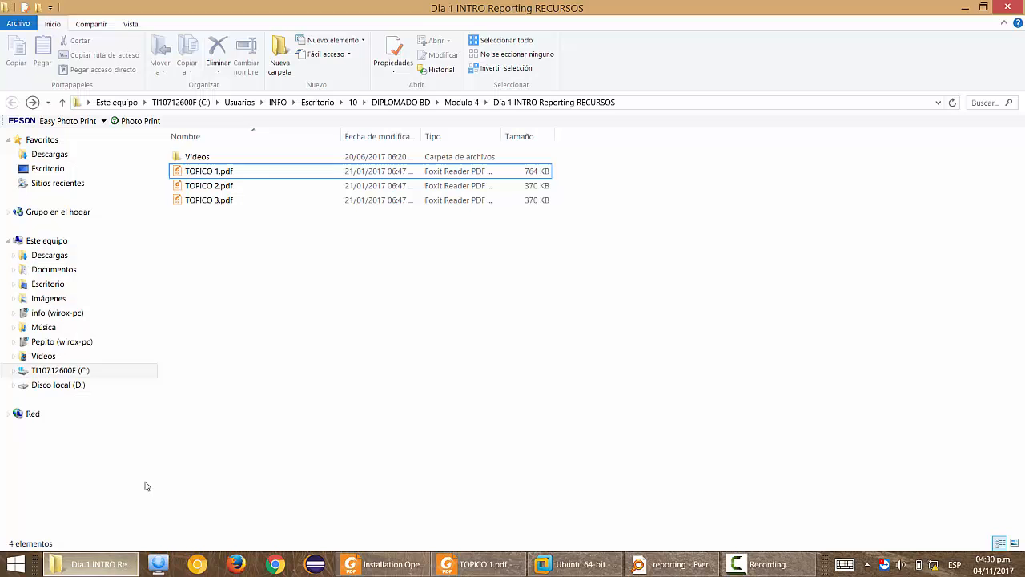
left_click_drag(249, 224, 237, 176)
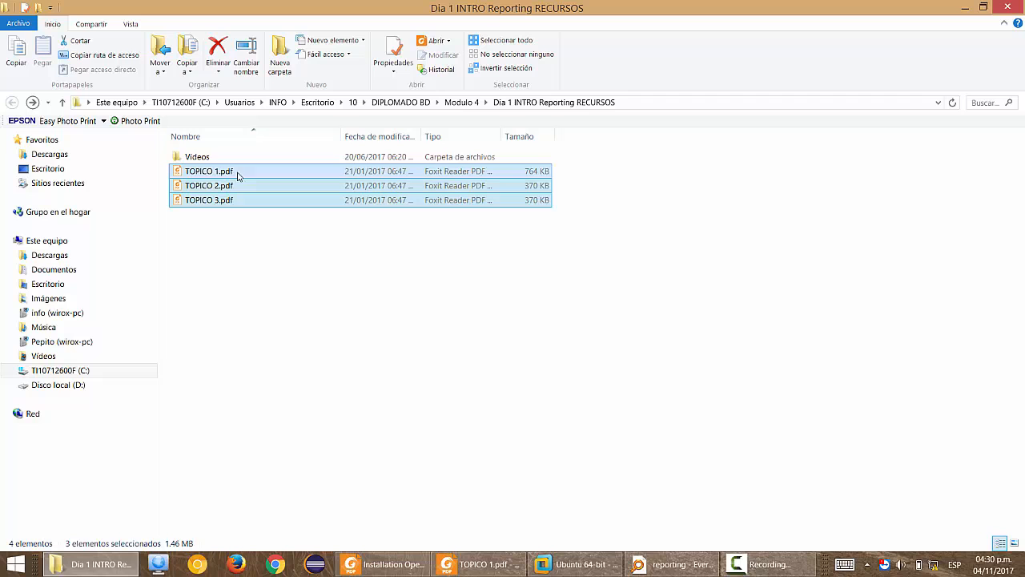
left_click(256, 254)
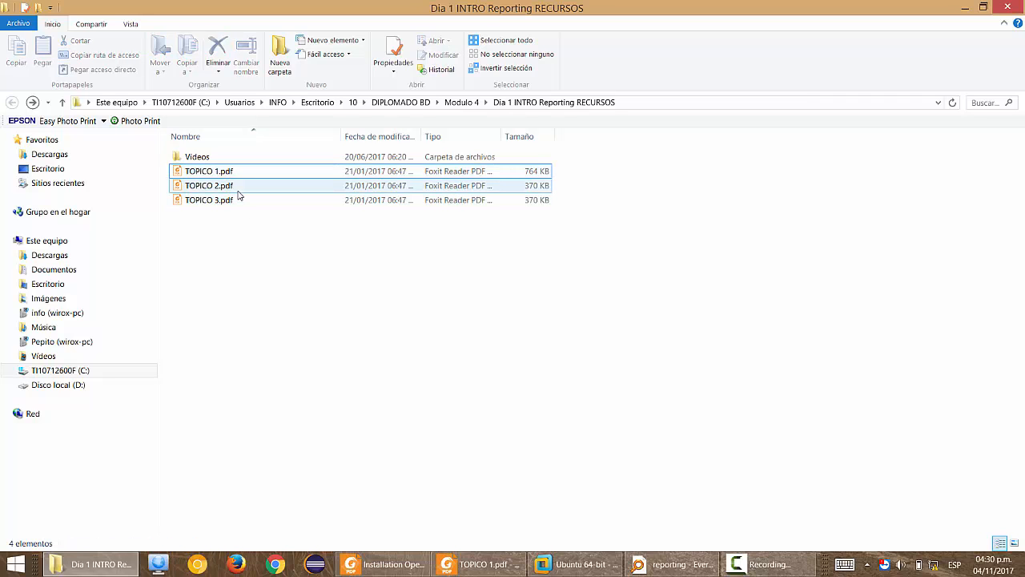
key("super+plus")
key("super+plus")
key("super+plus")
key("super+plus")
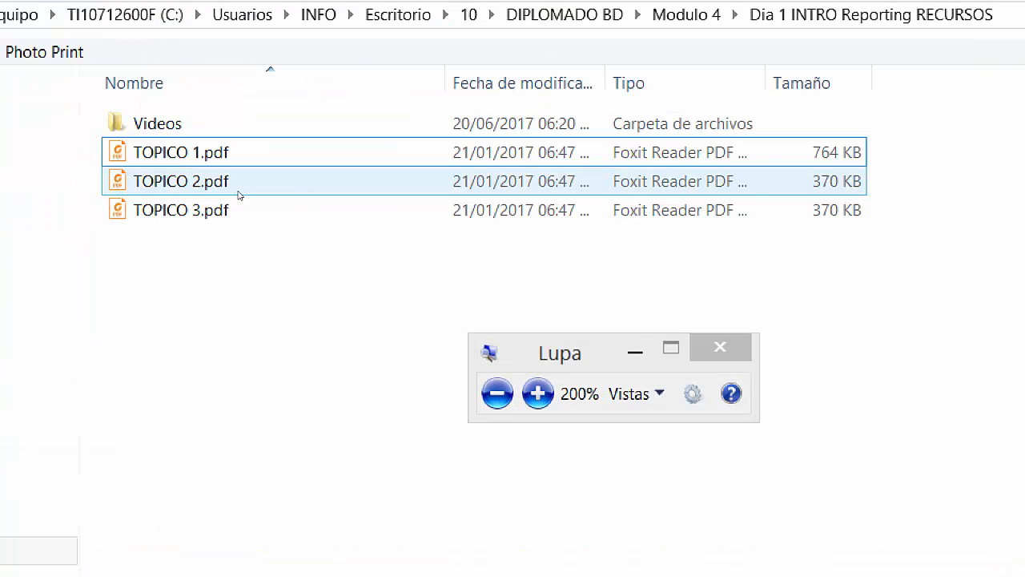
key("super+minus")
key("super+plus")
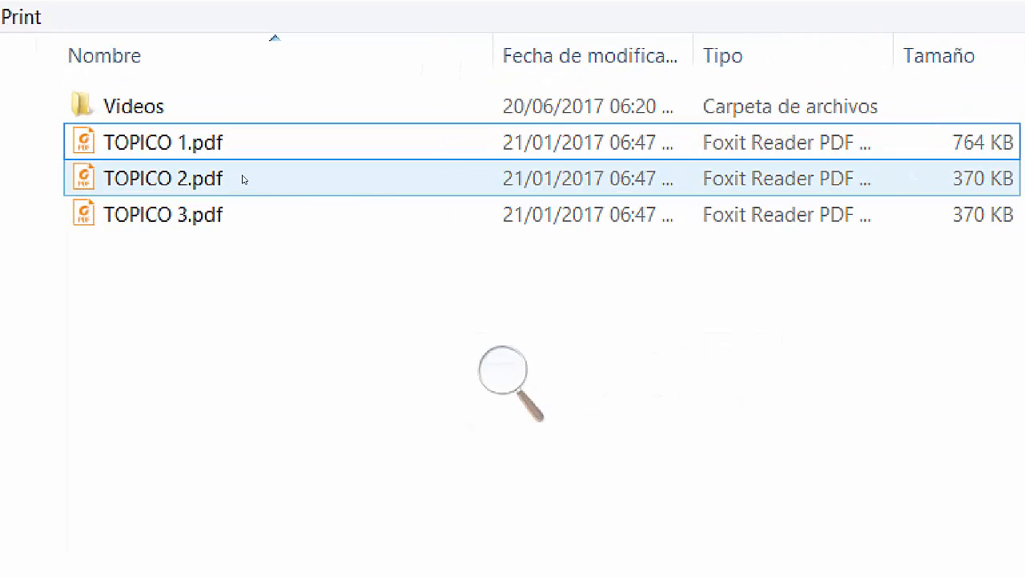
Open the Videos folder, restore normal zoom, return to Dia 1 INTRO Reporting RECURSOS, then switch to Management Studio.
double_click(228, 127)
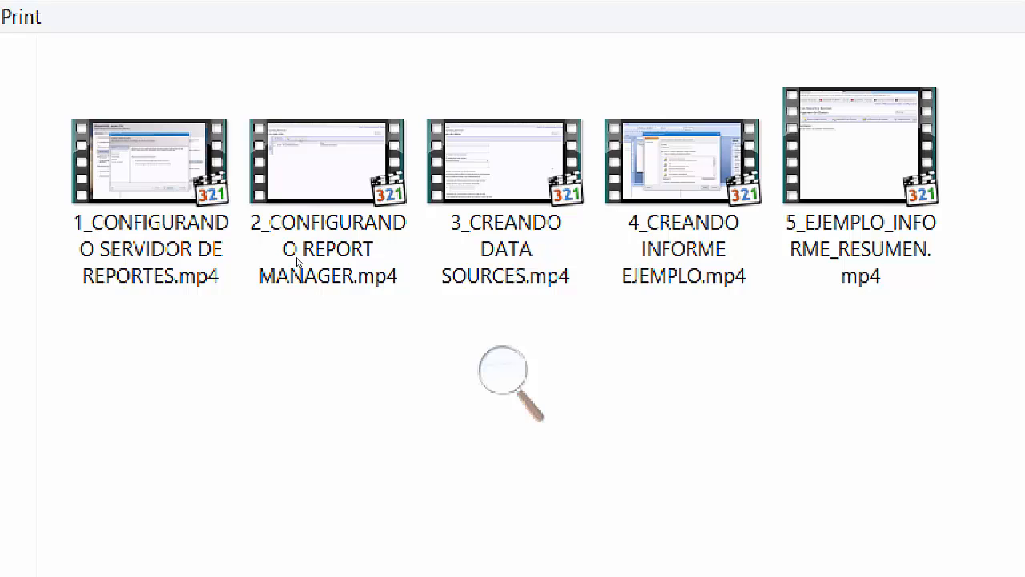
key("super+minus")
key("super+minus")
key("super+minus")
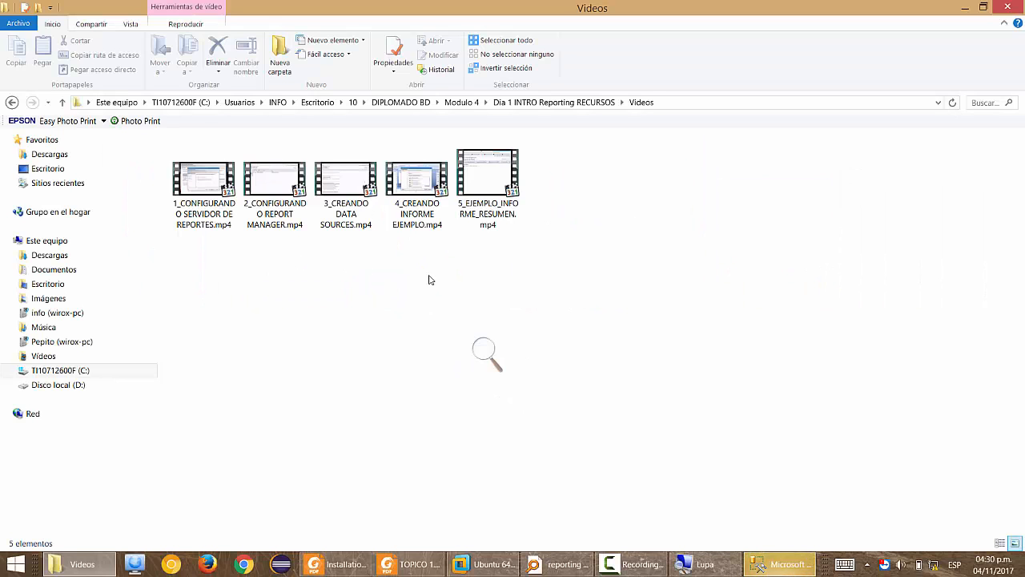
key("BackSpace")
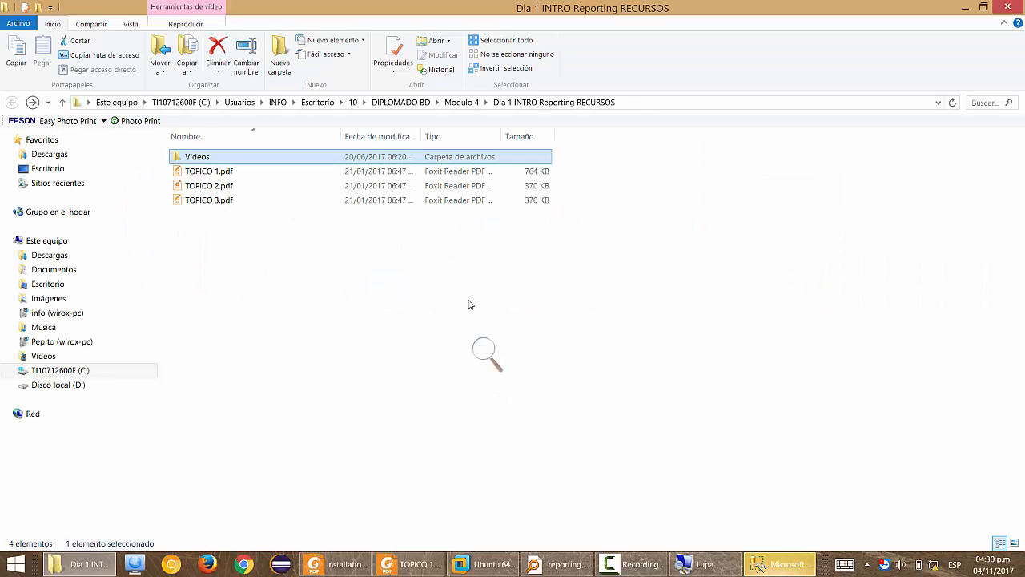
left_click(778, 564)
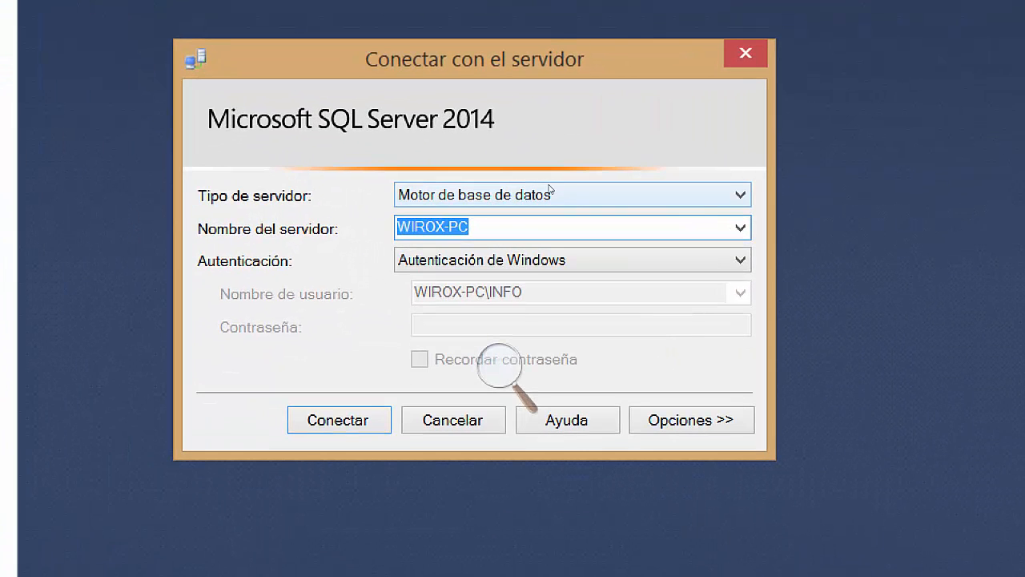
Move the magnifier panel aside and expand the Tipo de servidor list in Conectar con el servidor.
left_click(512, 373)
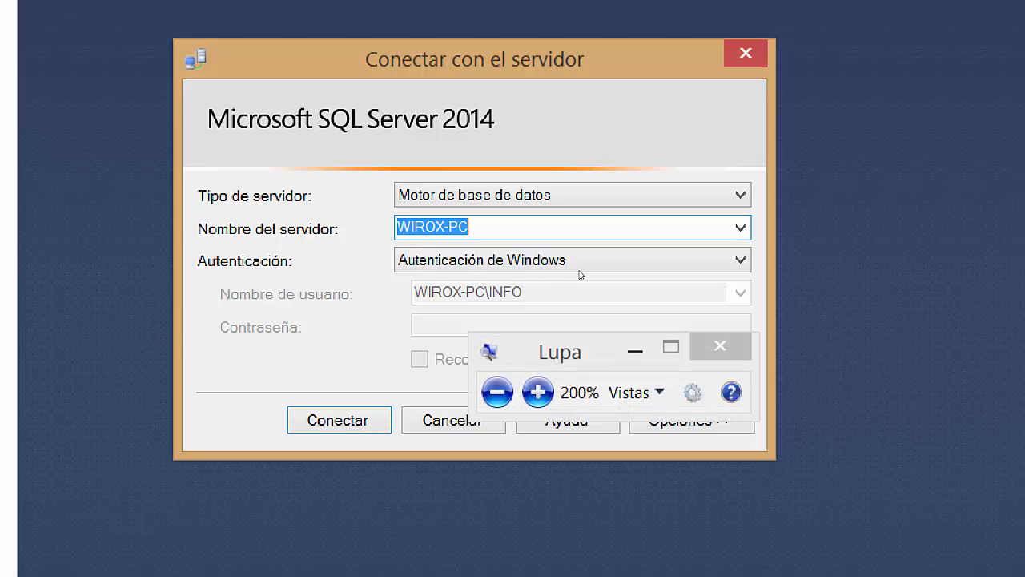
left_click(636, 346)
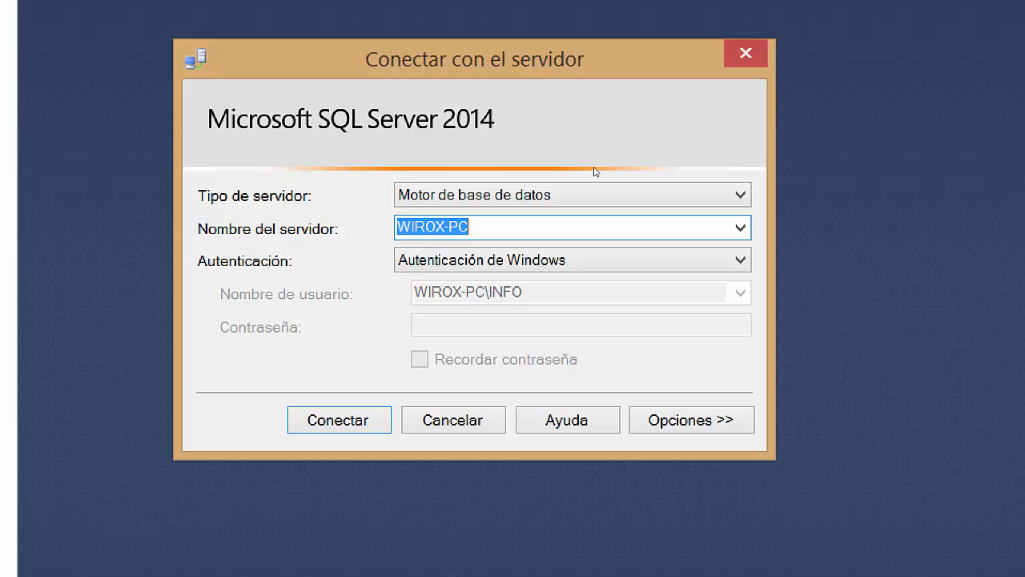
left_click(643, 195)
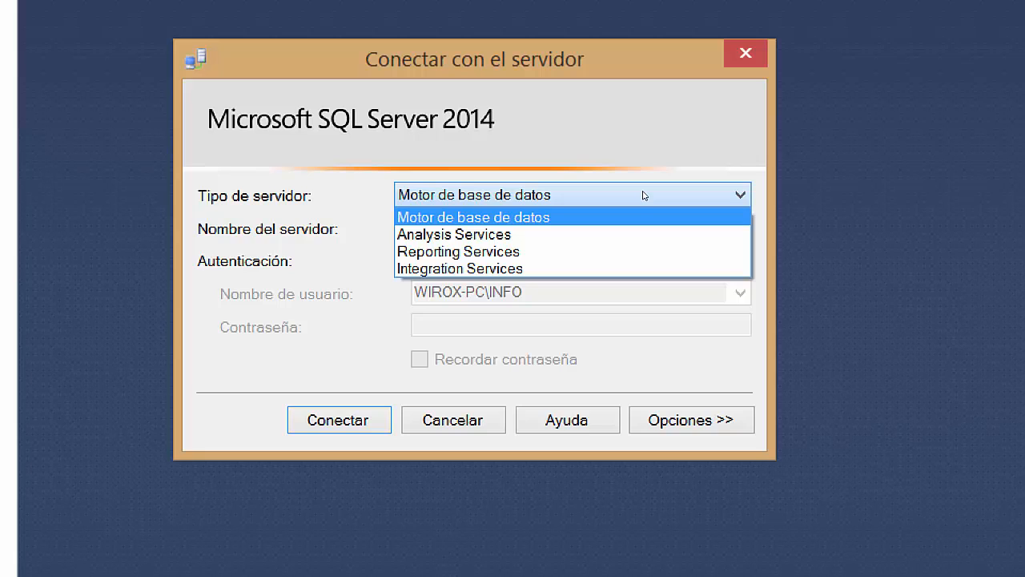
Set Tipo de servidor to Reporting Services, check the server name list, then cancel the connect dialog.
left_click(576, 250)
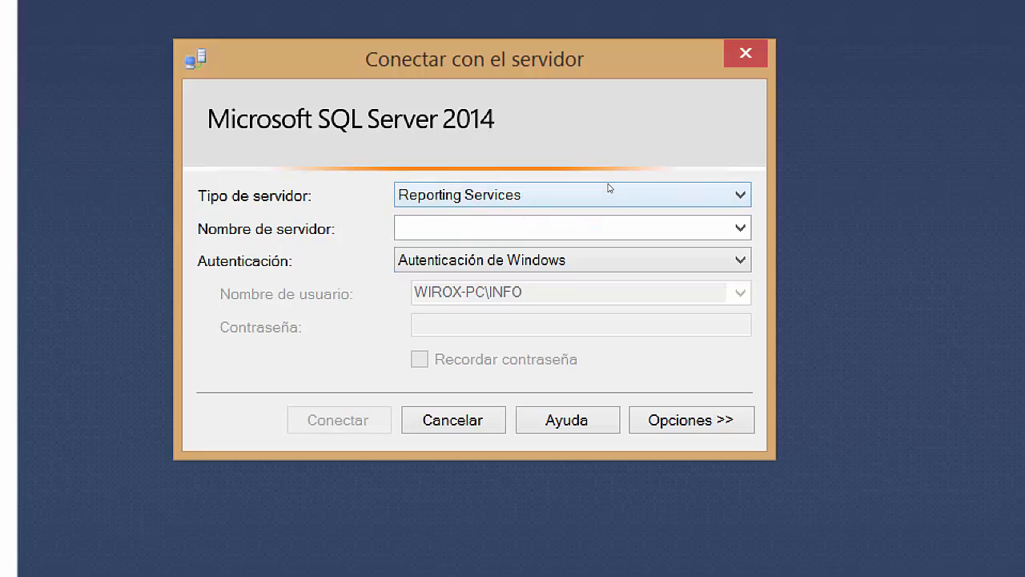
left_click(740, 228)
left_click(740, 229)
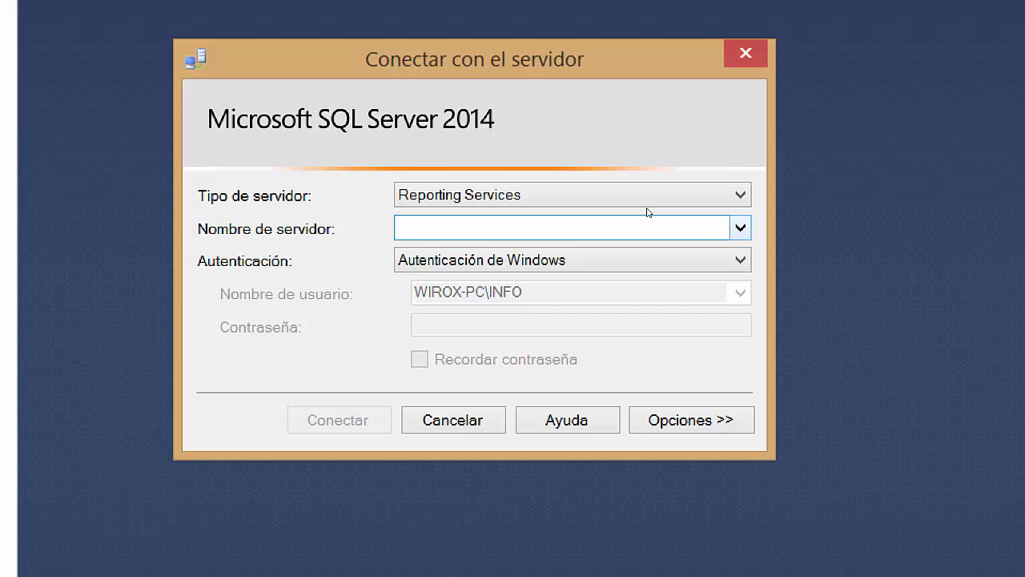
key("super+minus")
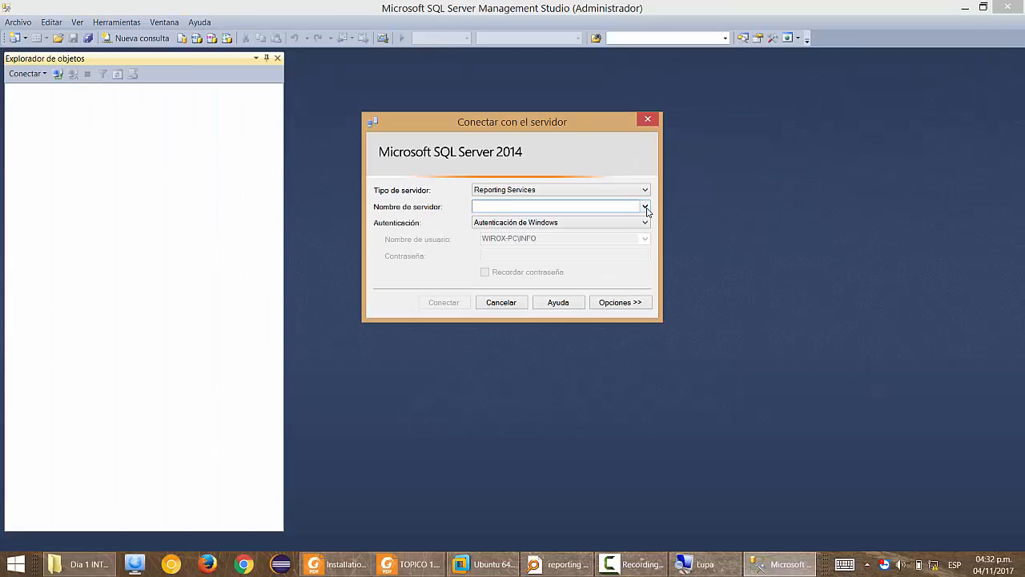
key("Escape")
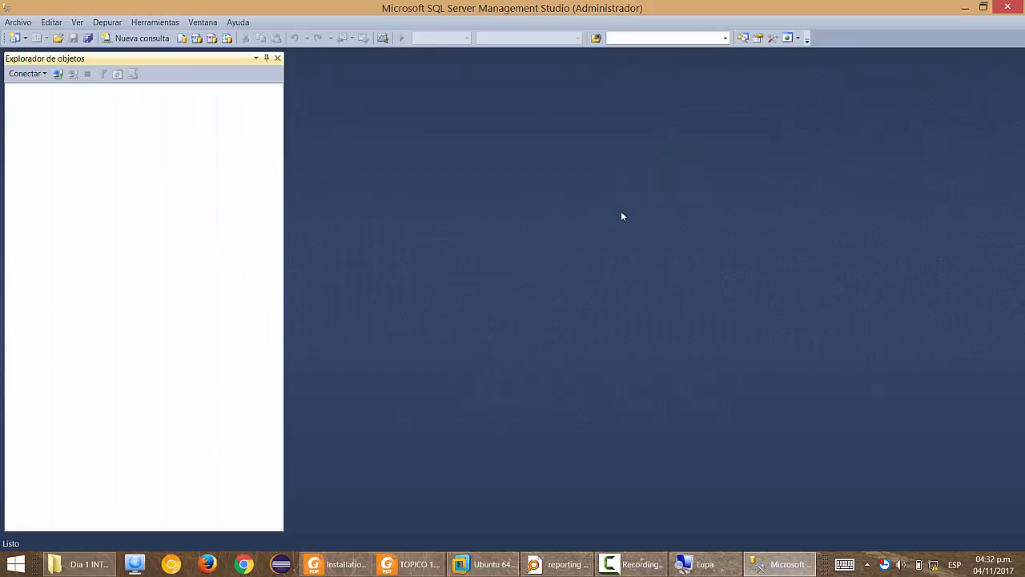
Search the Start screen for 'repor' to surface Administrador configuración SQL Server 2014 Reporting Services.
key("super")
type("admi")
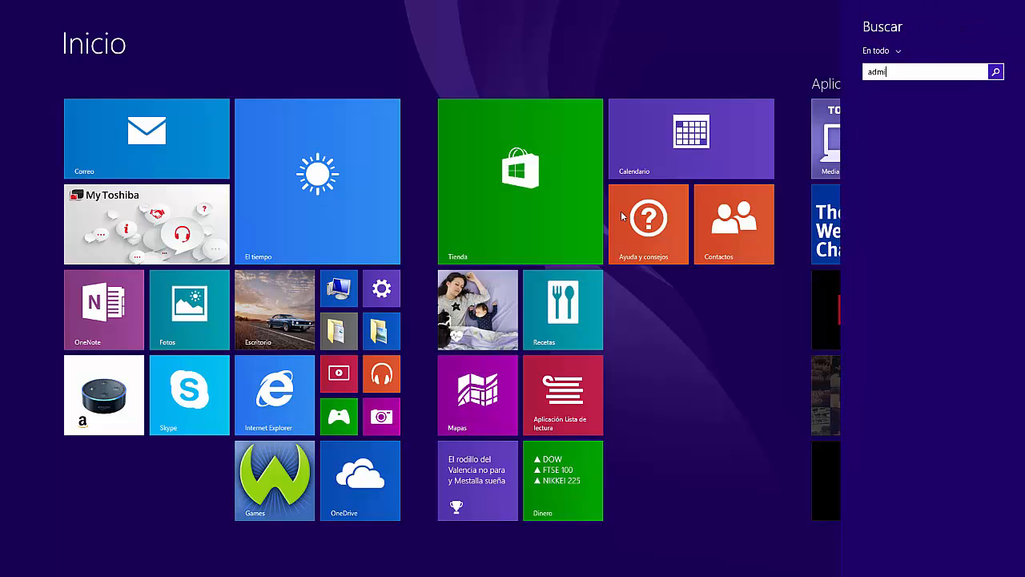
type("nistrador de tareasre")
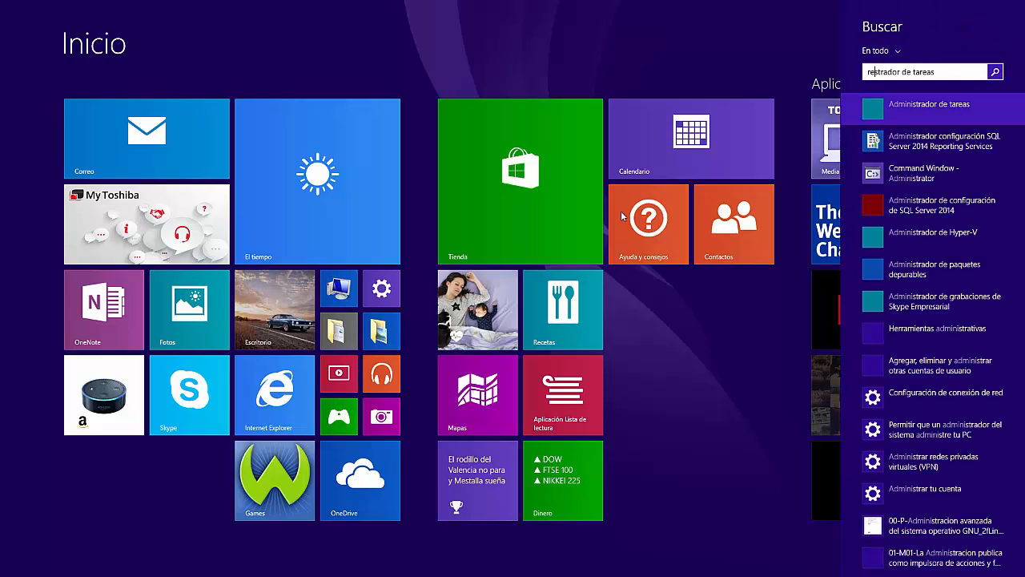
type("por")
key("shift+End")
key("Delete")
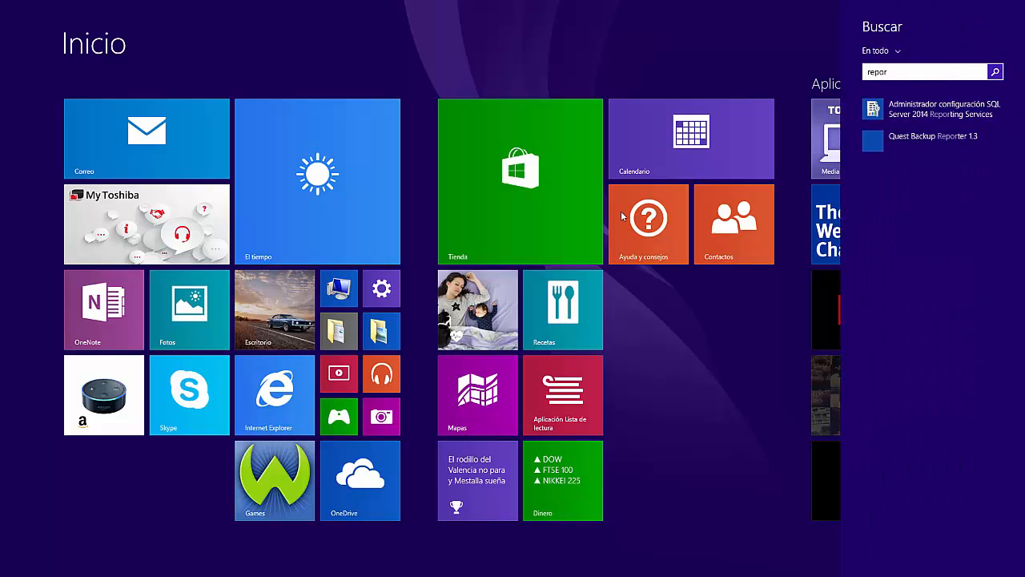
key("Down")
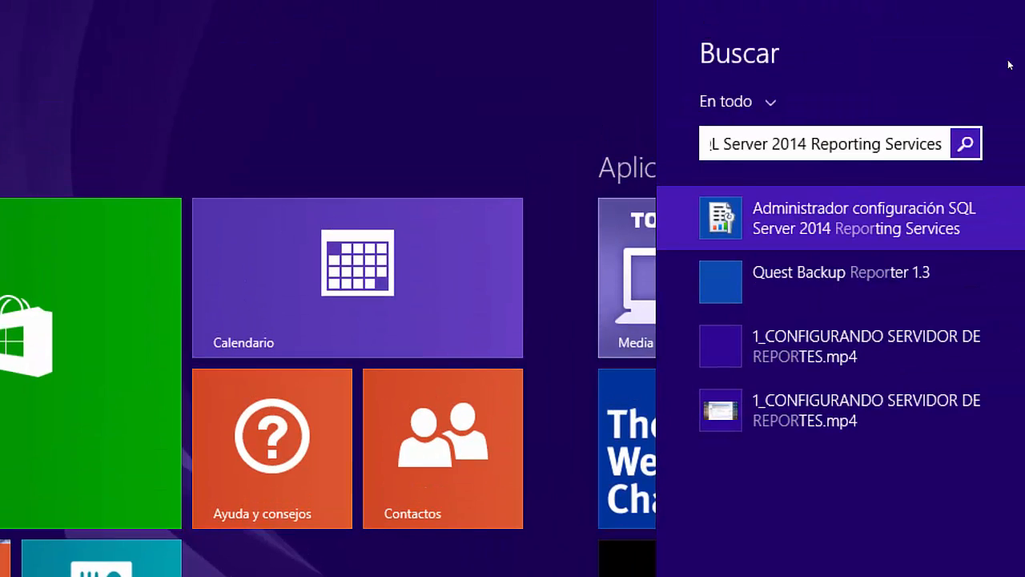
mouse_move(1017, 58)
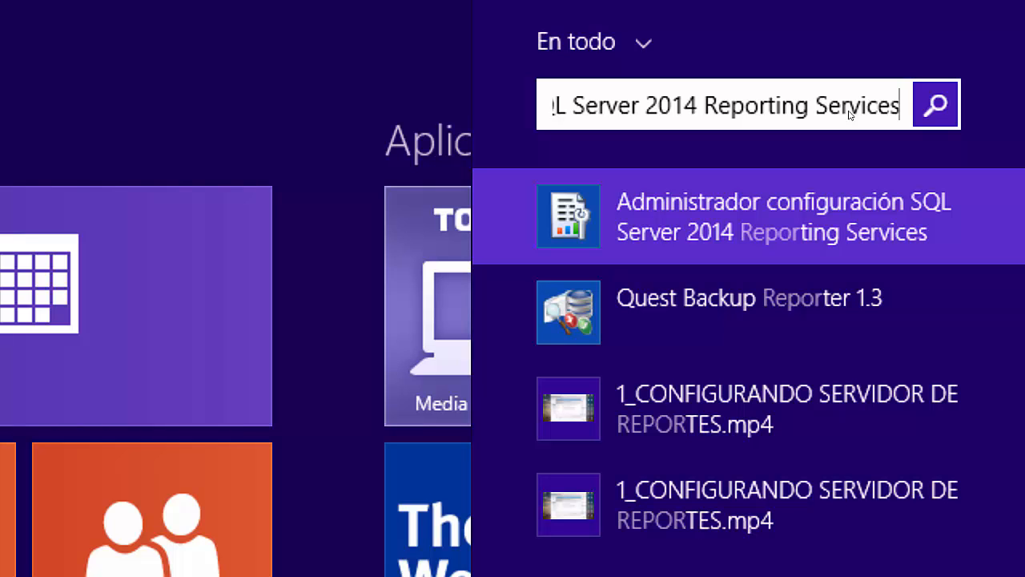
Launch the top search result as administrator, approving the UAC prompt, and minimize Management Studio.
key("Return")
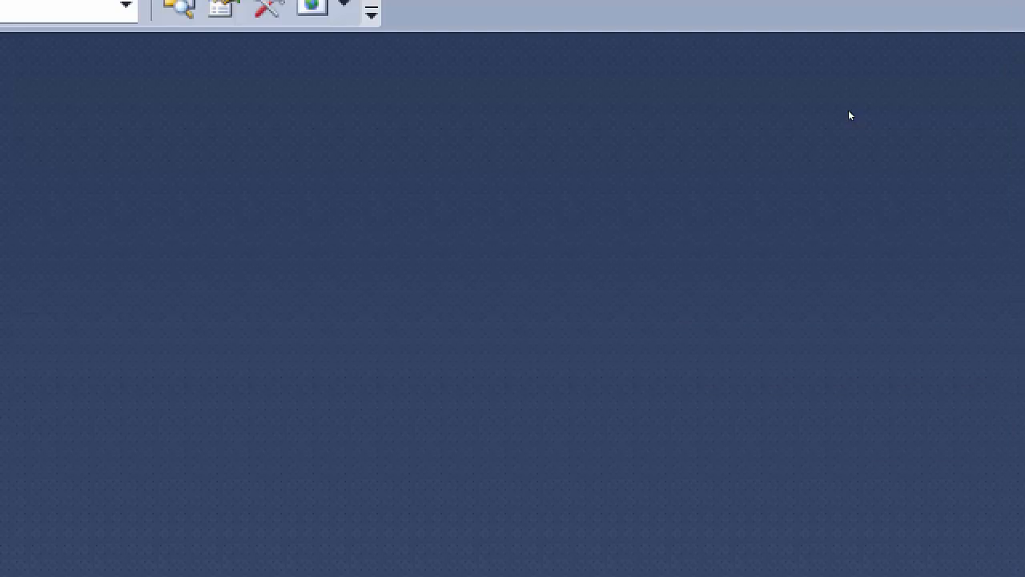
key("Left")
key("Return")
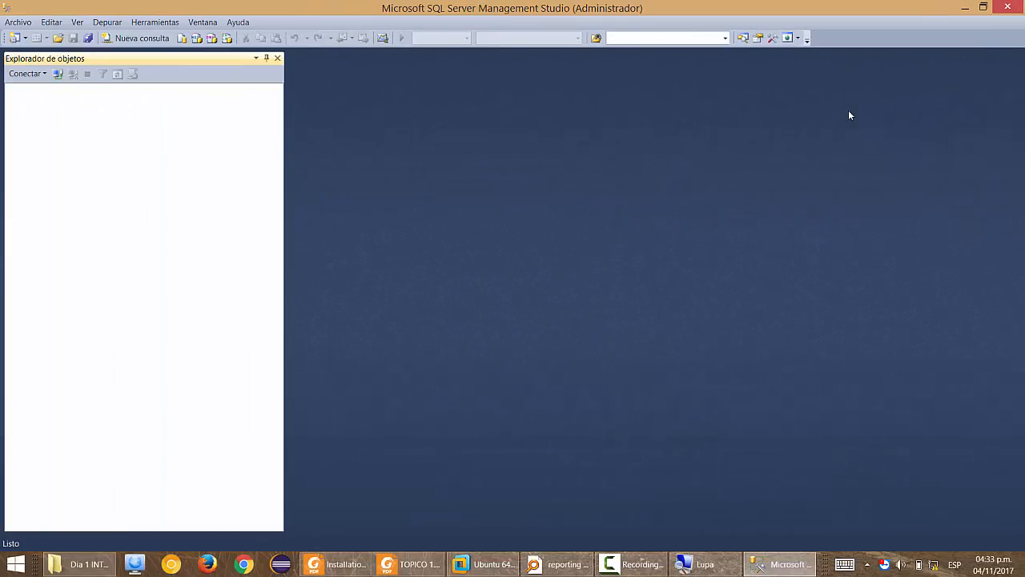
left_click(964, 8)
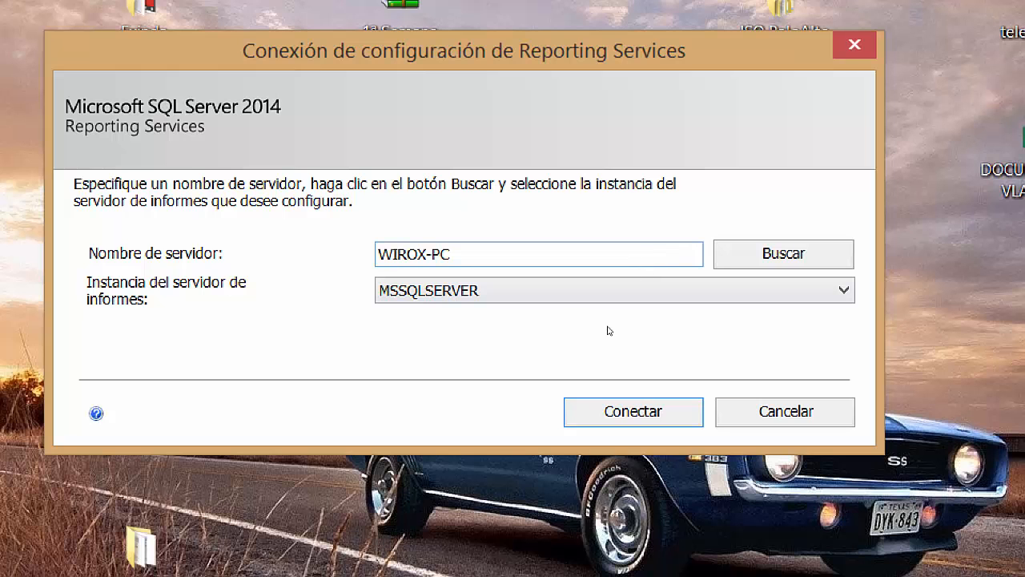
Connect to the MSSQLSERVER instance and review its started status with database ServidorReportes.
left_click(621, 409)
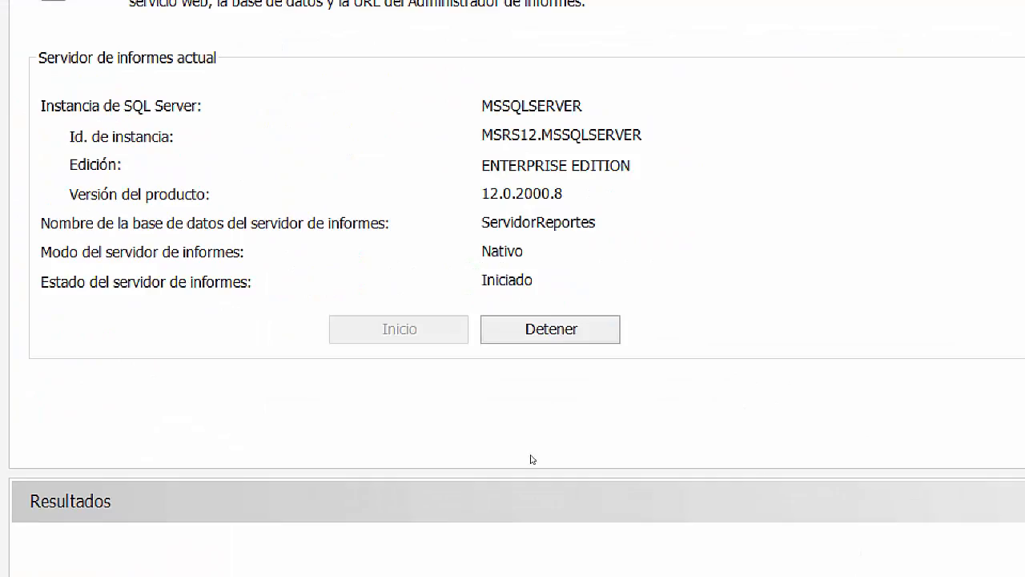
Run services.msc from the Win+R Run box.
key("super+r")
type("cmd")
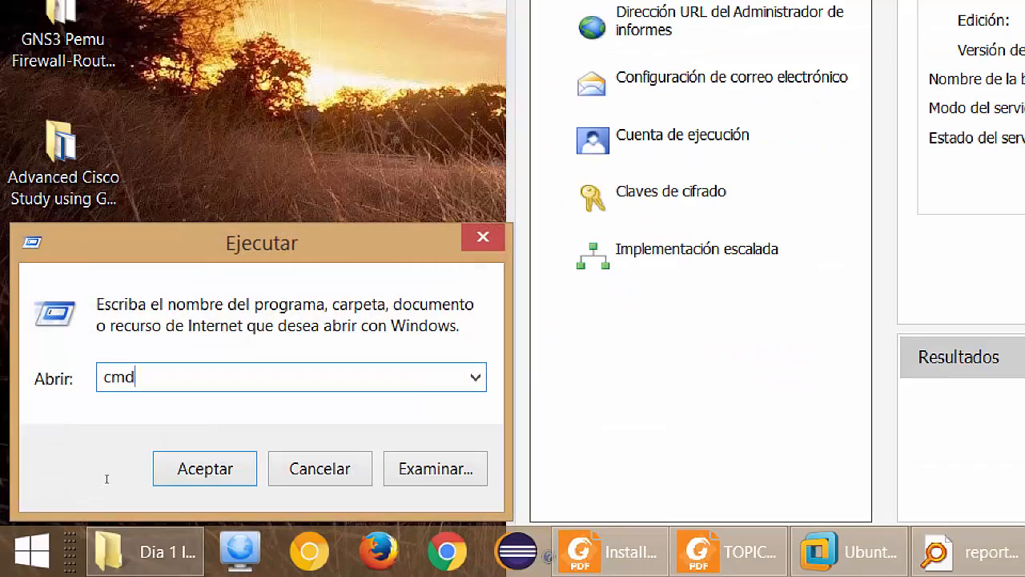
key("ctrl+a")
type("sew")
key("BackSpace")
type("rvices.msc")
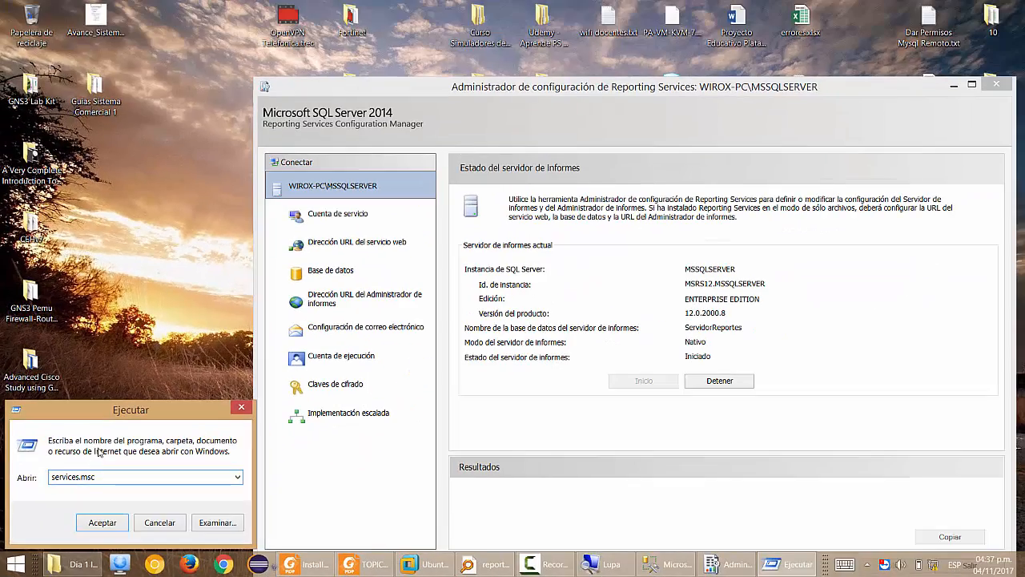
key("Return")
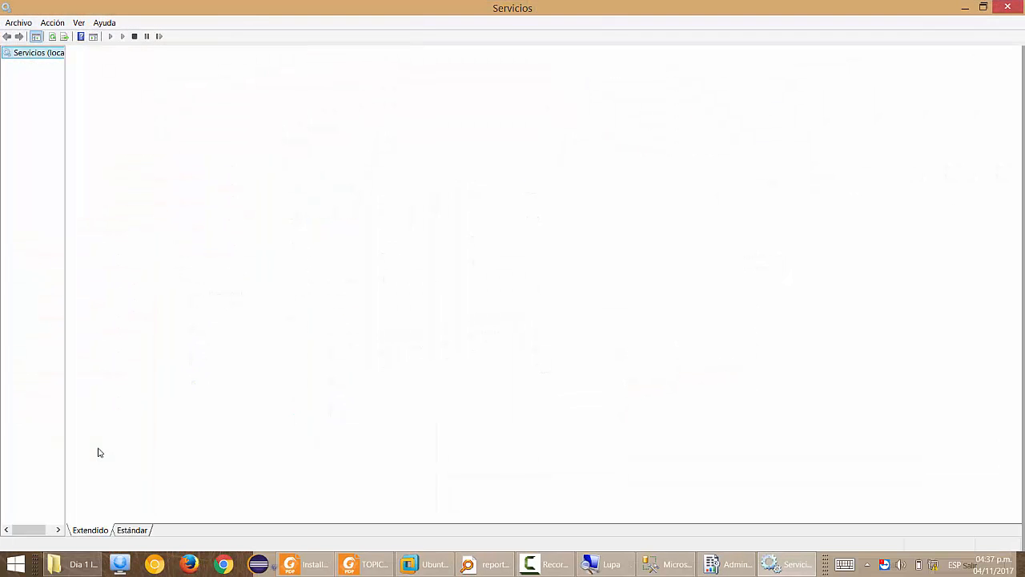
Jump to the SQL entries and check SQL Server and Reporting Services (MSSQLSERVER) are Running.
left_click(267, 172)
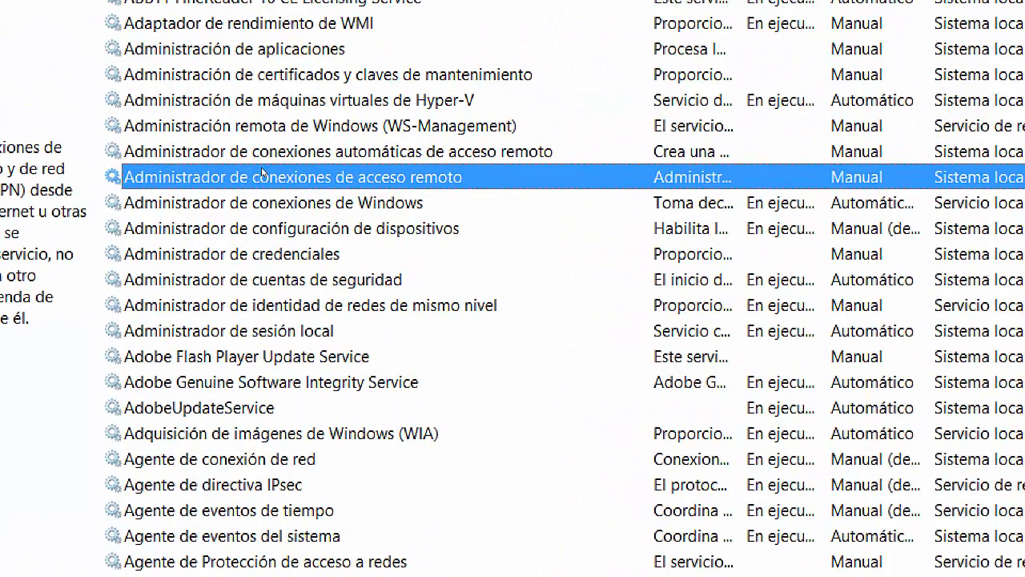
left_click(232, 305)
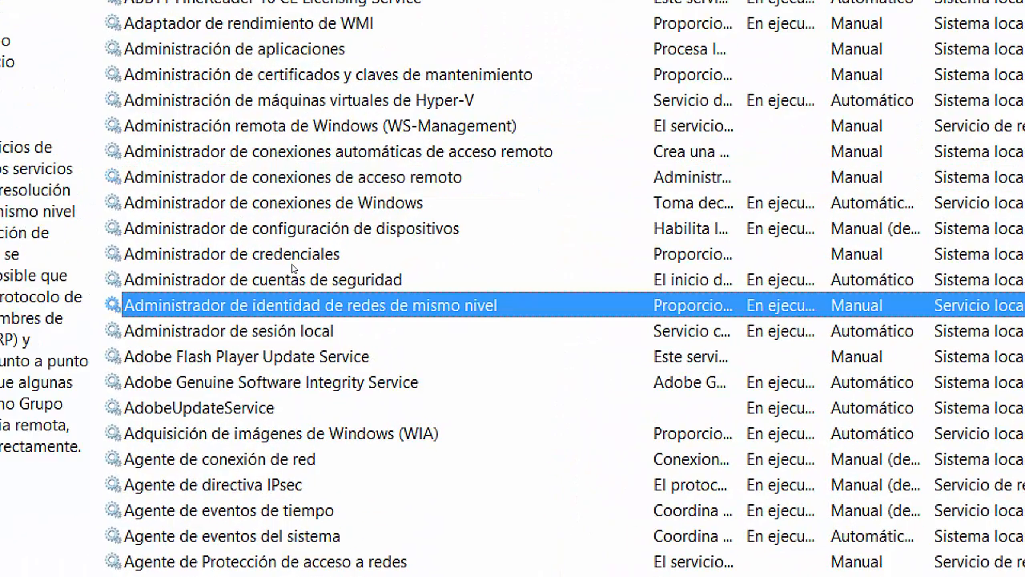
type("sql")
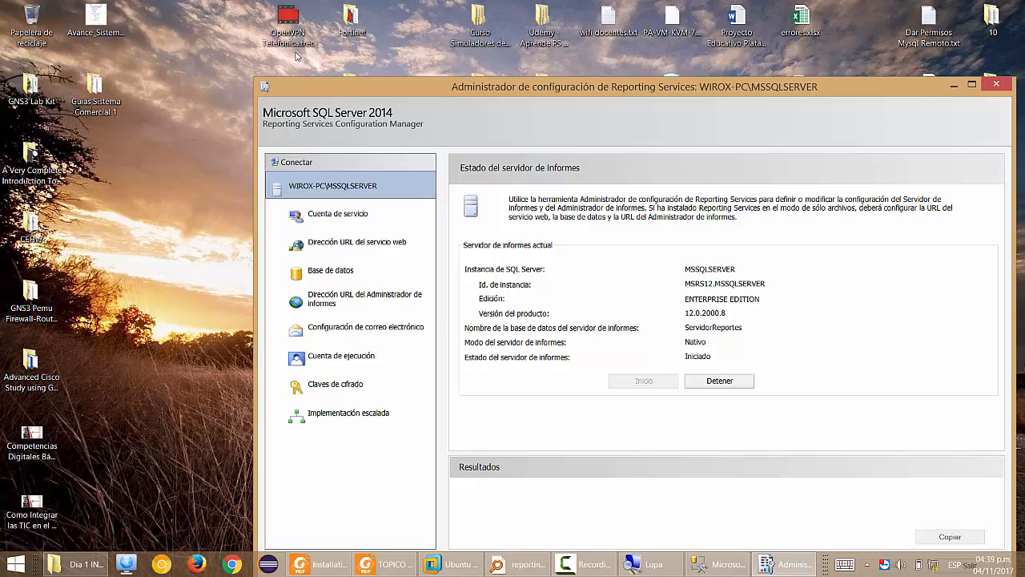
Drag the Configuration Manager window up and left so the Aplicar and Salir buttons show.
left_click_drag(685, 86, 604, 41)
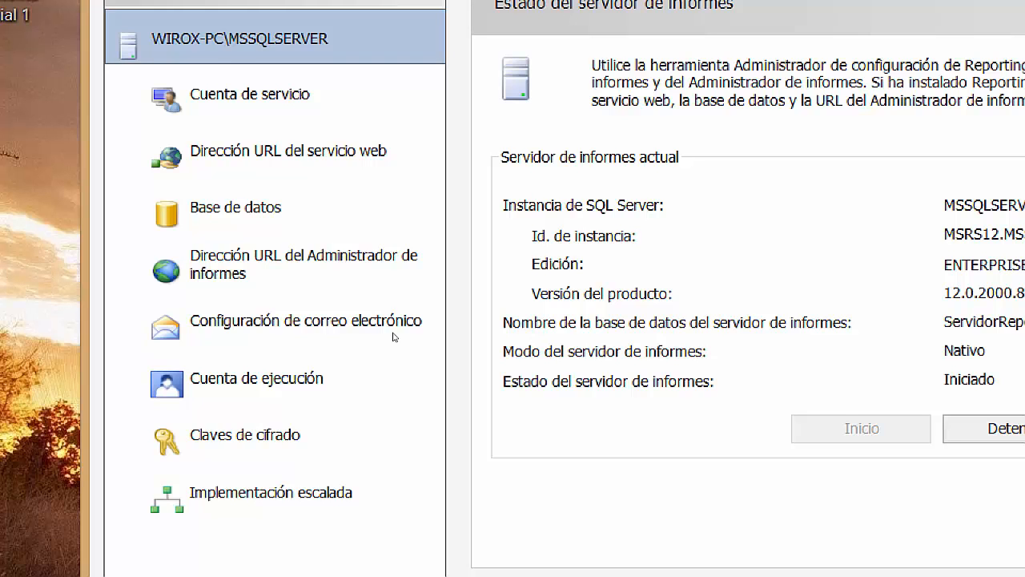
Open the Base de datos page to view ServidorReportes on WIROX-PC.
left_click(301, 226)
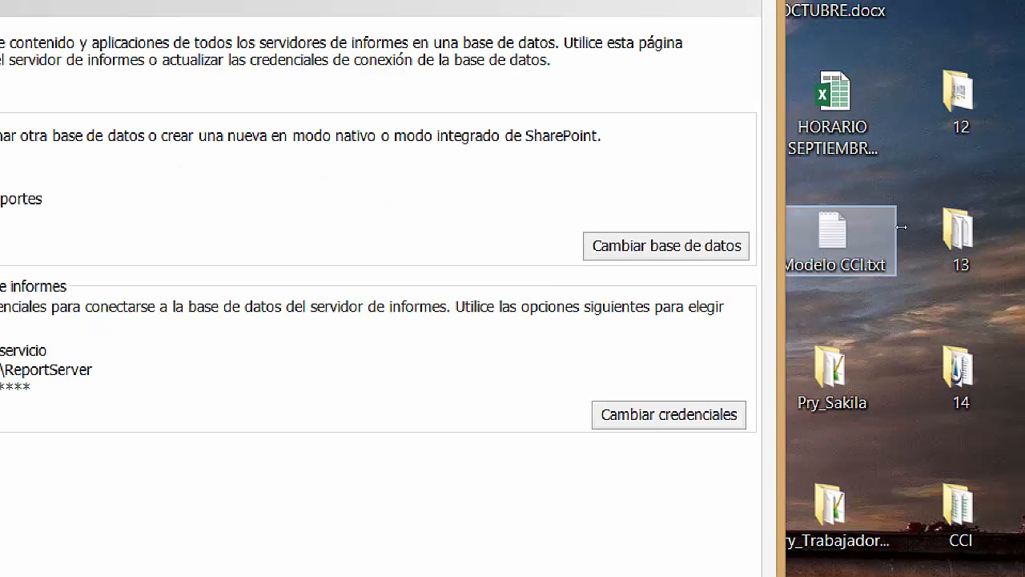
Launch the Cambiar base de datos wizard, leaving 'Crear una nueva base de datos' selected.
left_click(981, 241)
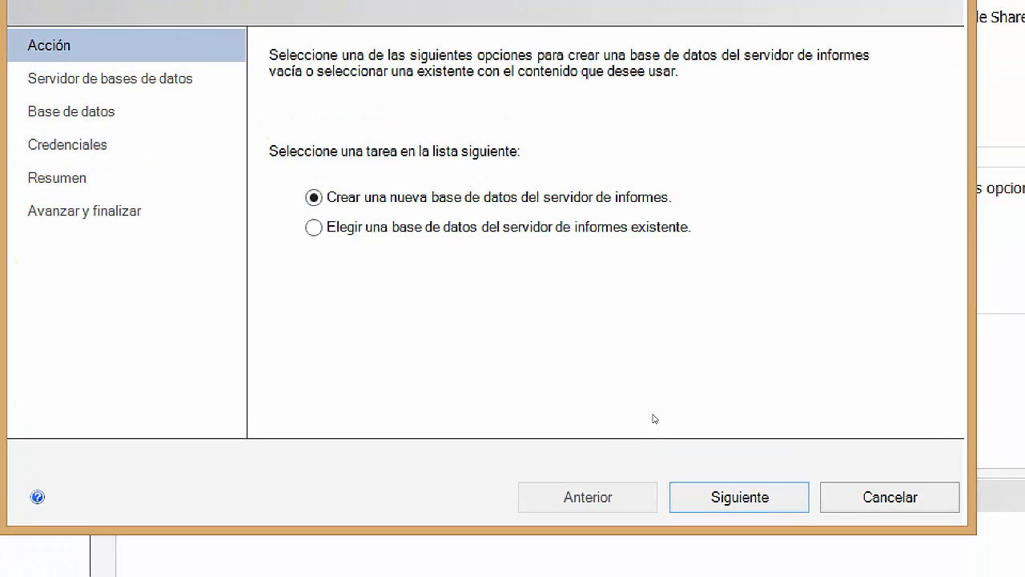
Advance to the Servidor de bases de datos page, keeping WIROX-PC with current-user integrated security.
left_click(781, 571)
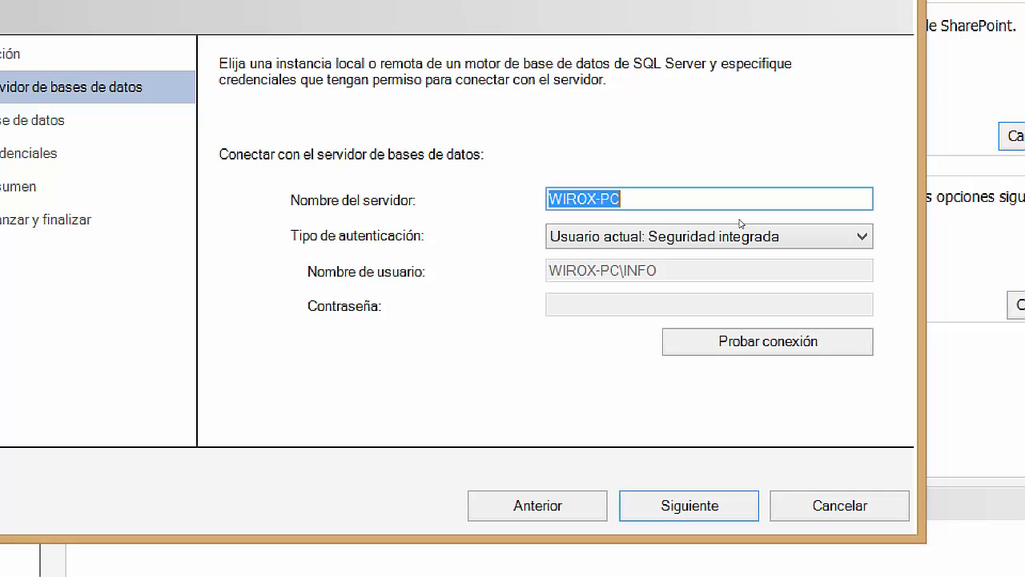
Confirm the test connection to WIROX-PC succeeds and move on to the database naming page.
left_click(694, 341)
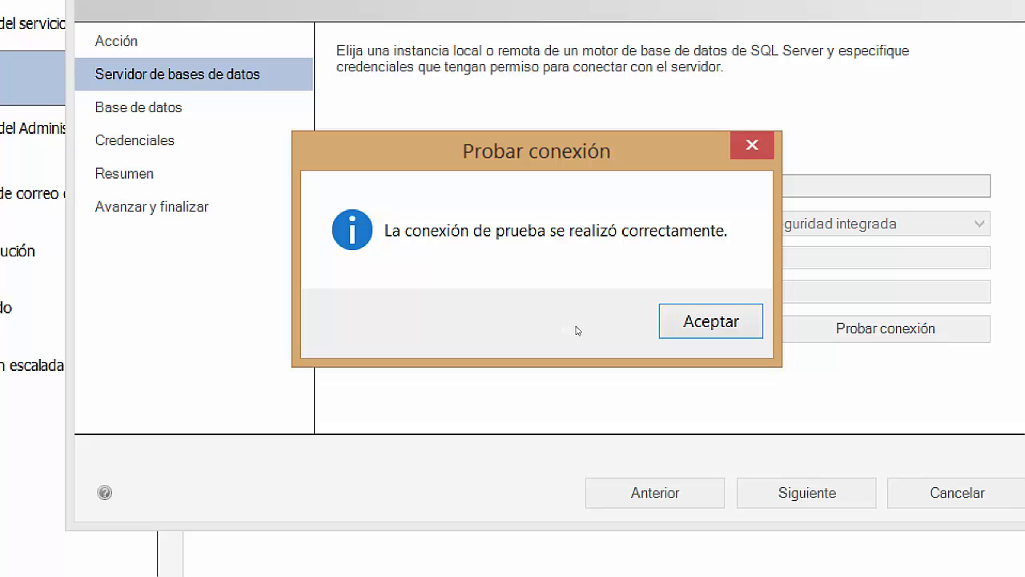
key("Return")
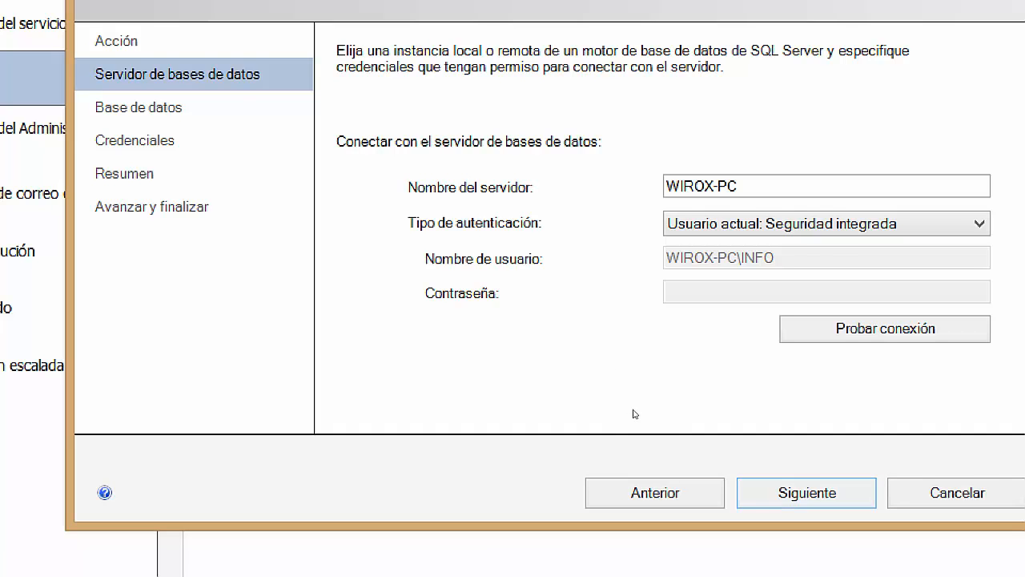
key("Return")
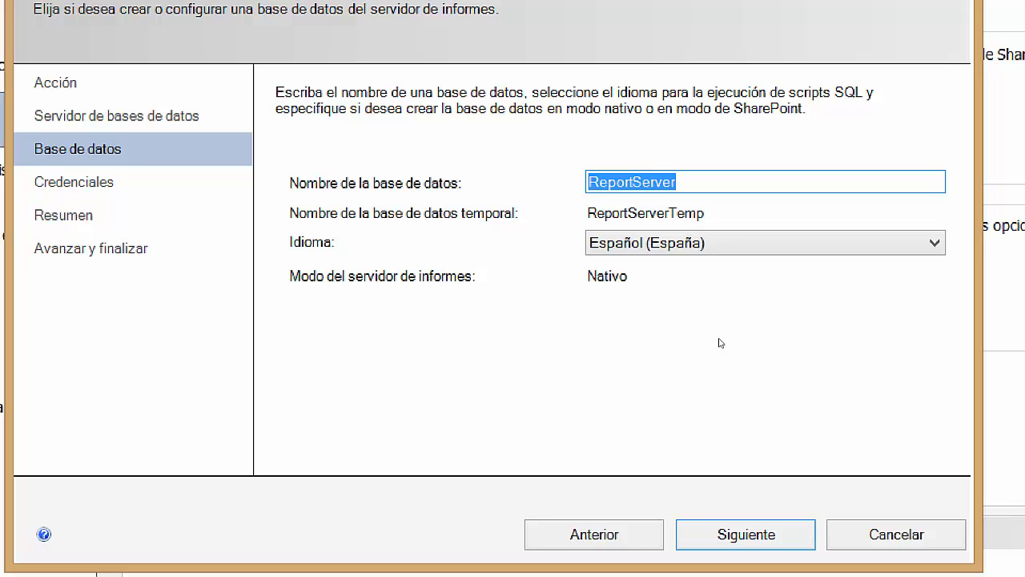
Name the database ServidorReportes2 after ServidorReportes is rejected as existing, and continue to credentials.
type("ServidorRep")
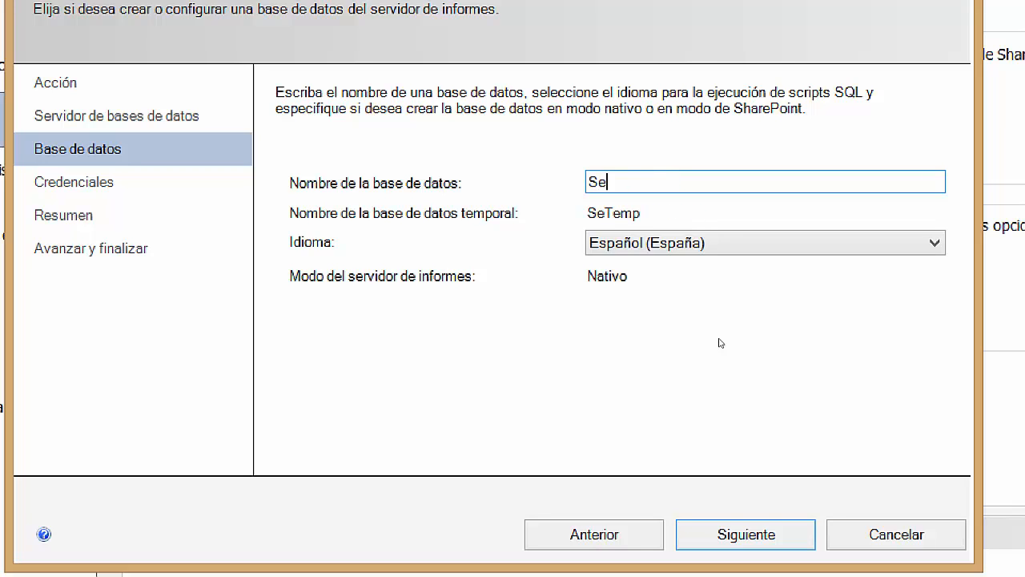
type("ortes")
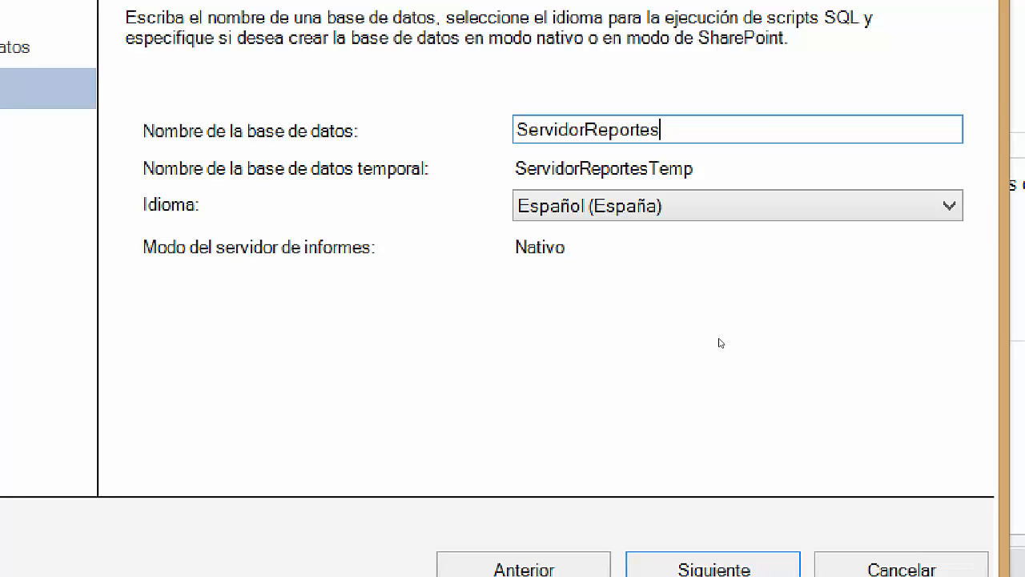
key("Return")
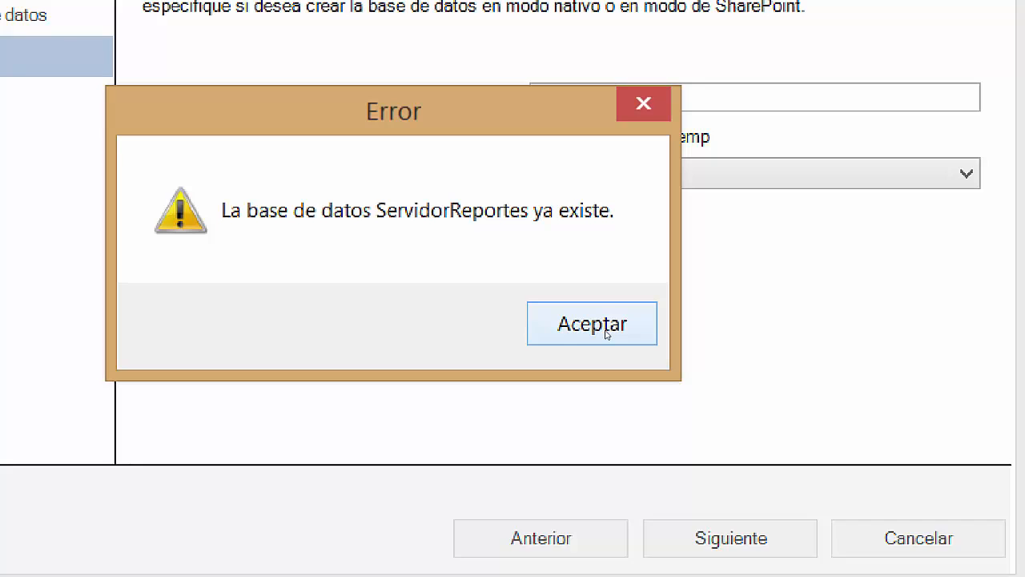
left_click(606, 334)
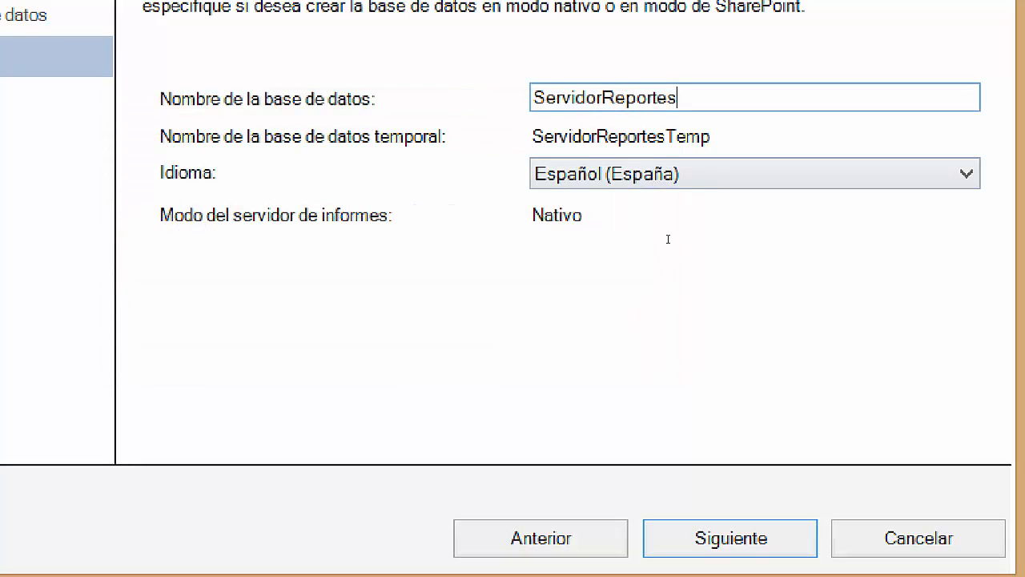
type("2")
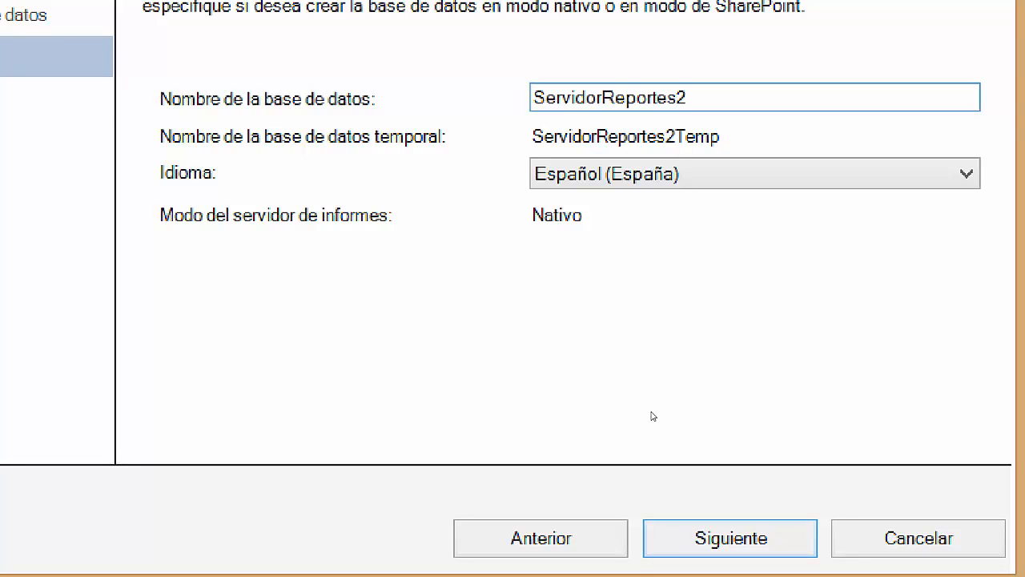
key("Return")
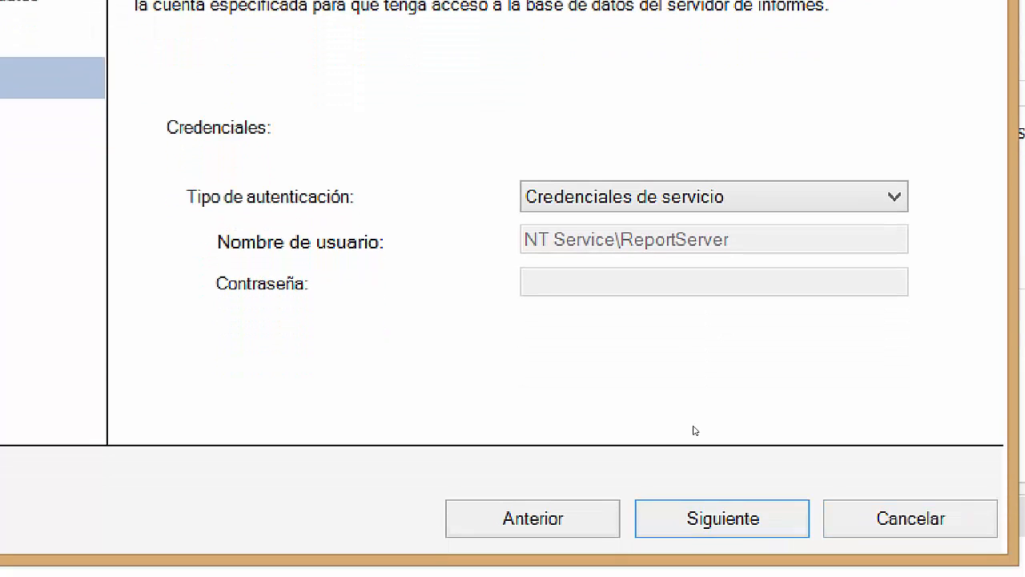
Keep Credenciales de servicio for NT Service\ReportServer and advance to the Resumen page.
left_click(722, 518)
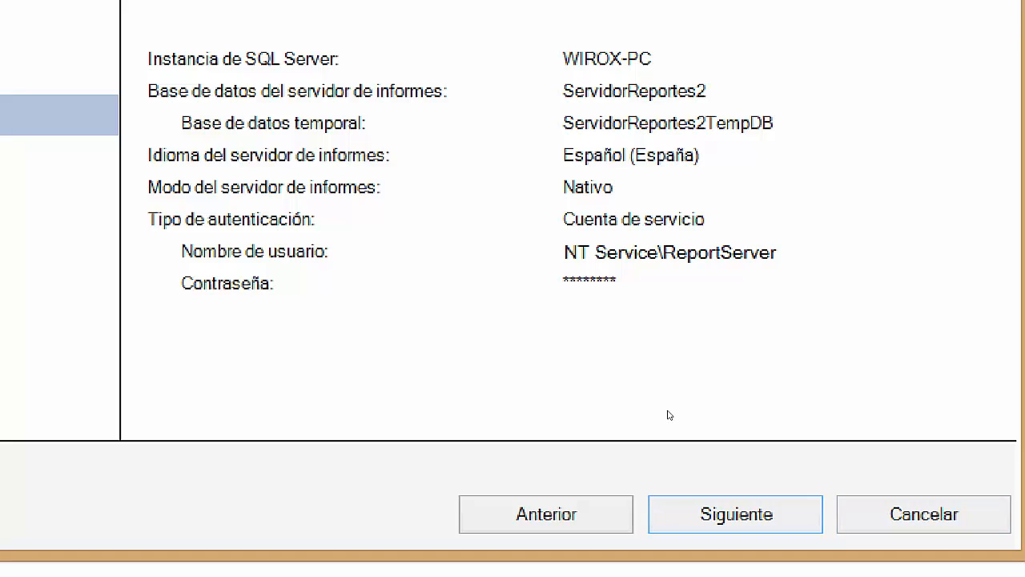
Run the creation of ServidorReportes2 and ServidorReportes2TempDB from the Resumen page through Finalizar.
key("Return")
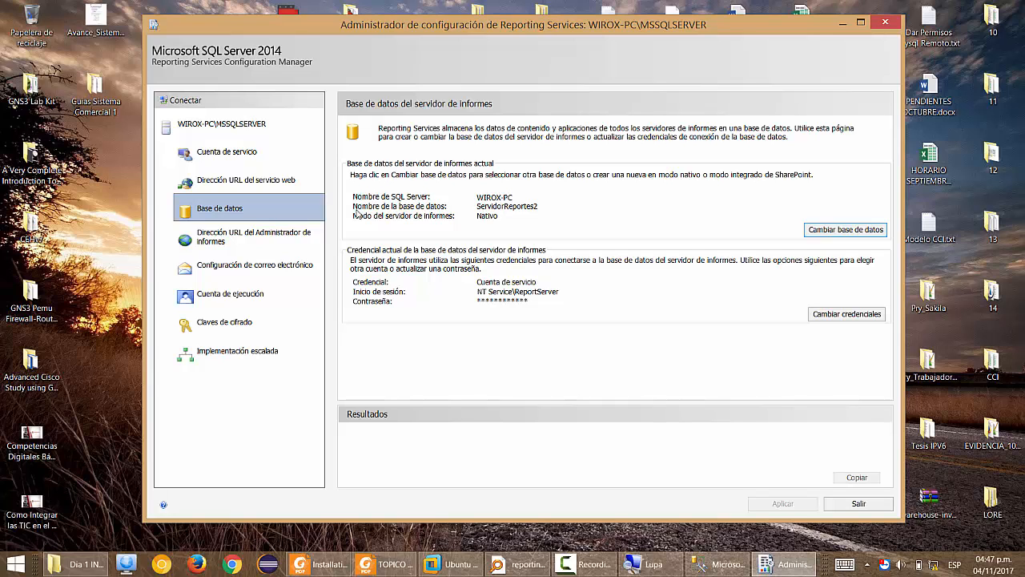
Bring up Management Studio and connect to the WIROX-PC database server.
left_click(694, 564)
left_click(58, 74)
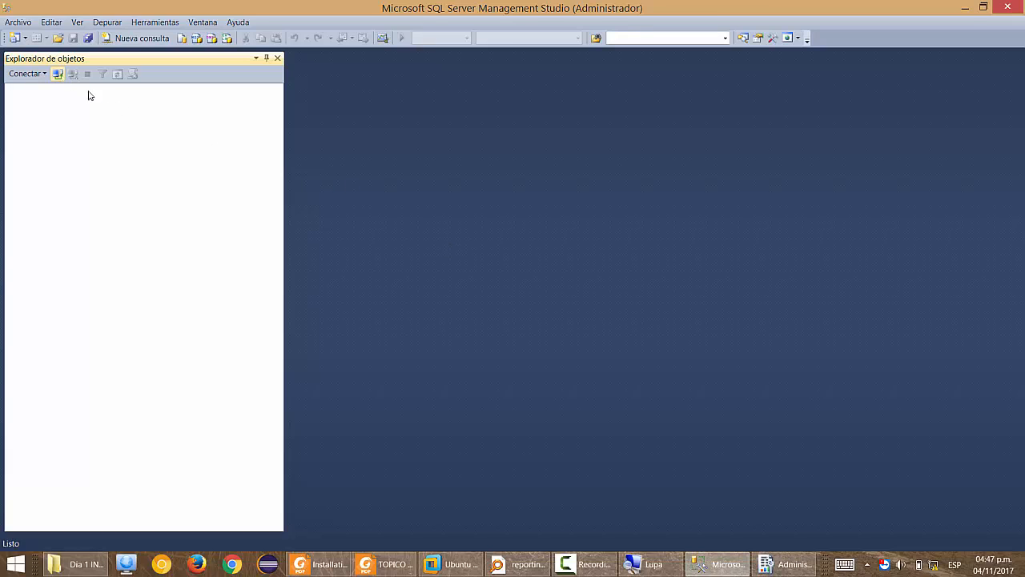
left_click(449, 302)
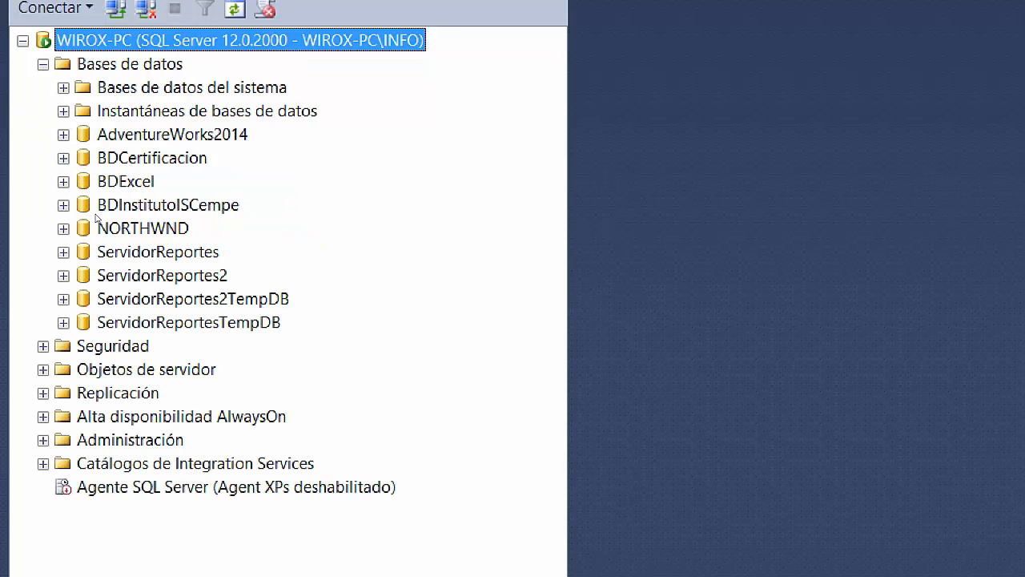
Expand ServidorReportes2 to list its report server tables, then close Management Studio.
left_click(126, 274)
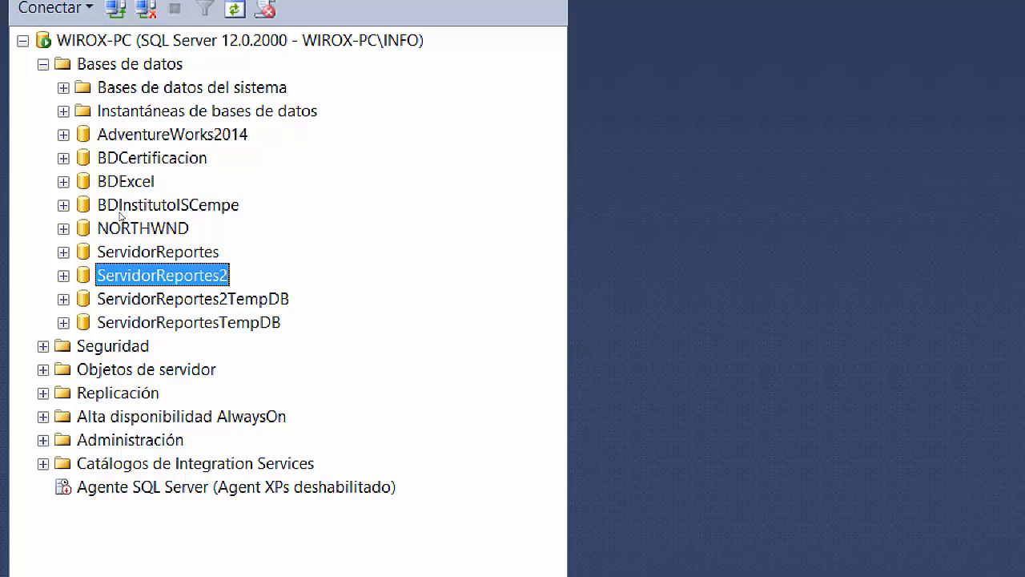
key("Right")
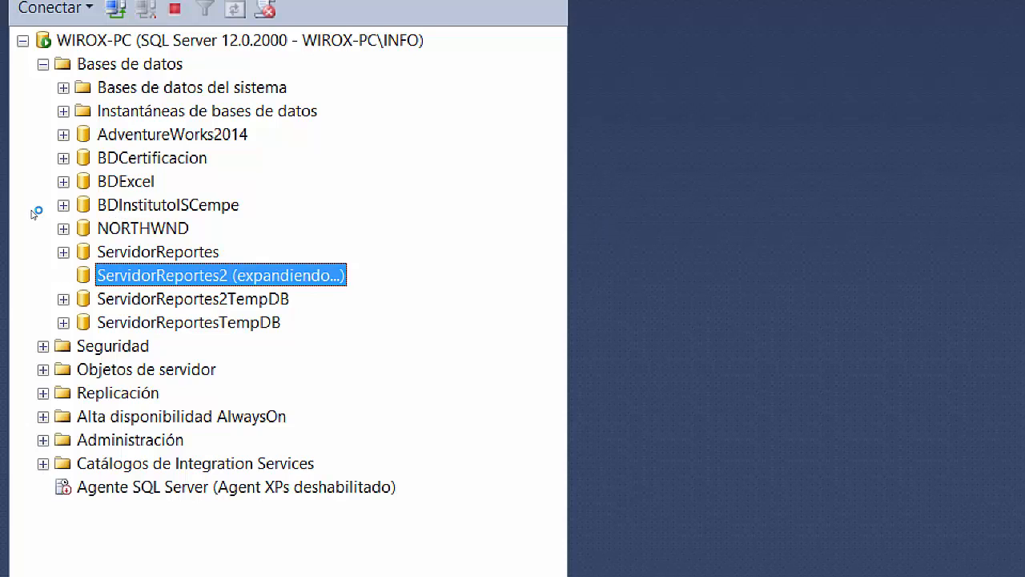
left_click(84, 323)
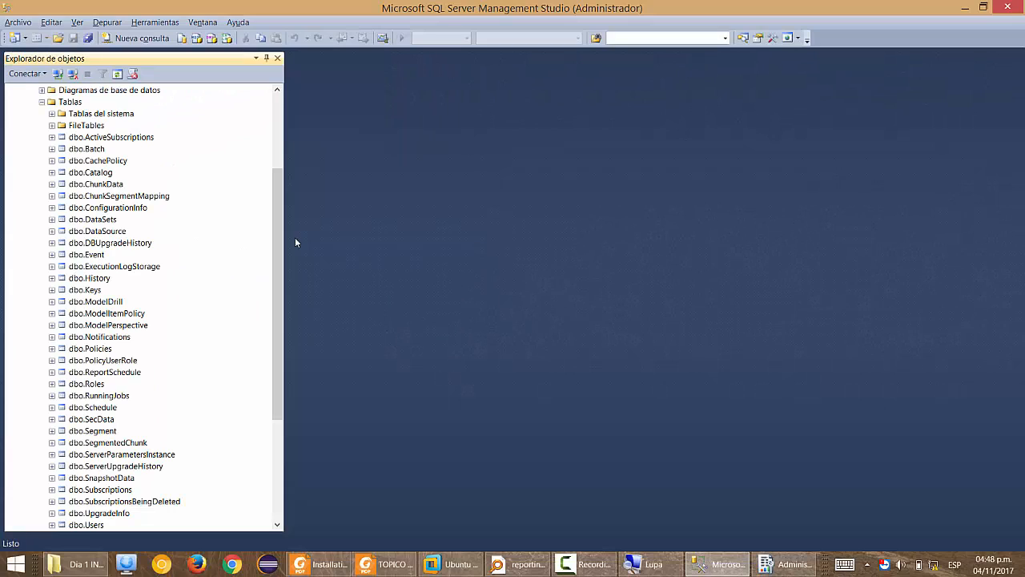
key("alt+F4")
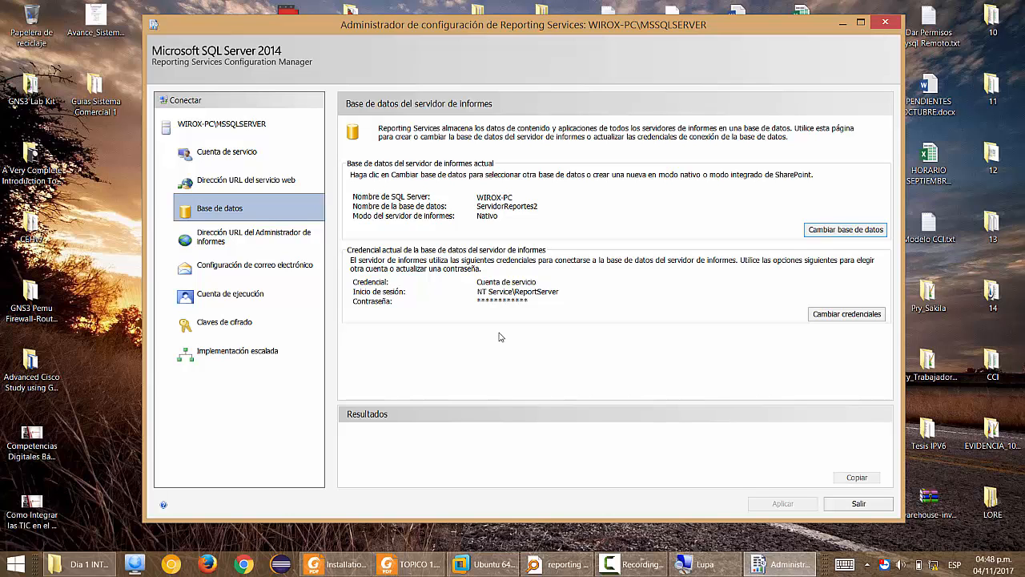
Magnify the screen to 200% and switch to the Dirección URL del servicio web page.
key("super+plus")
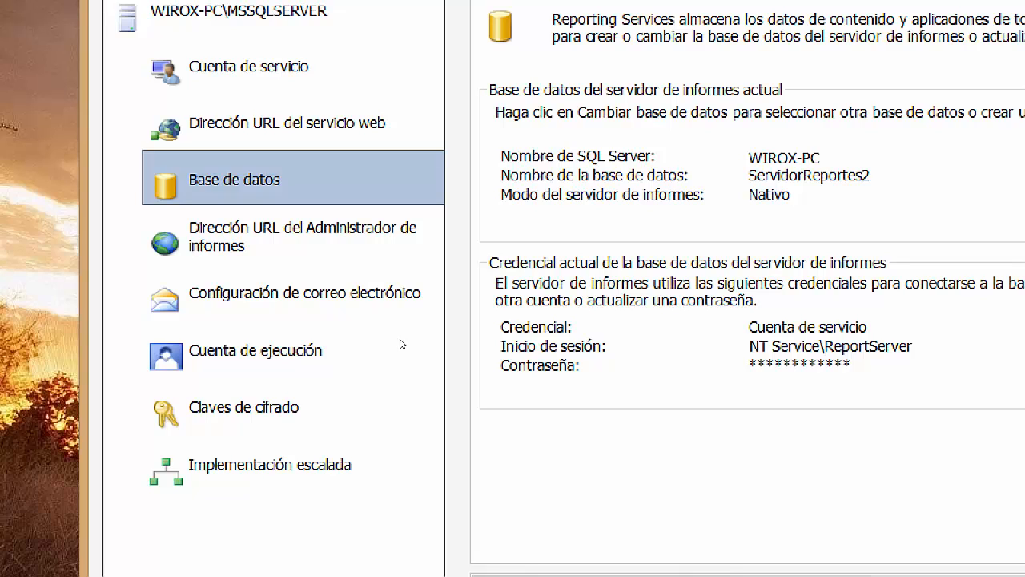
key("Up")
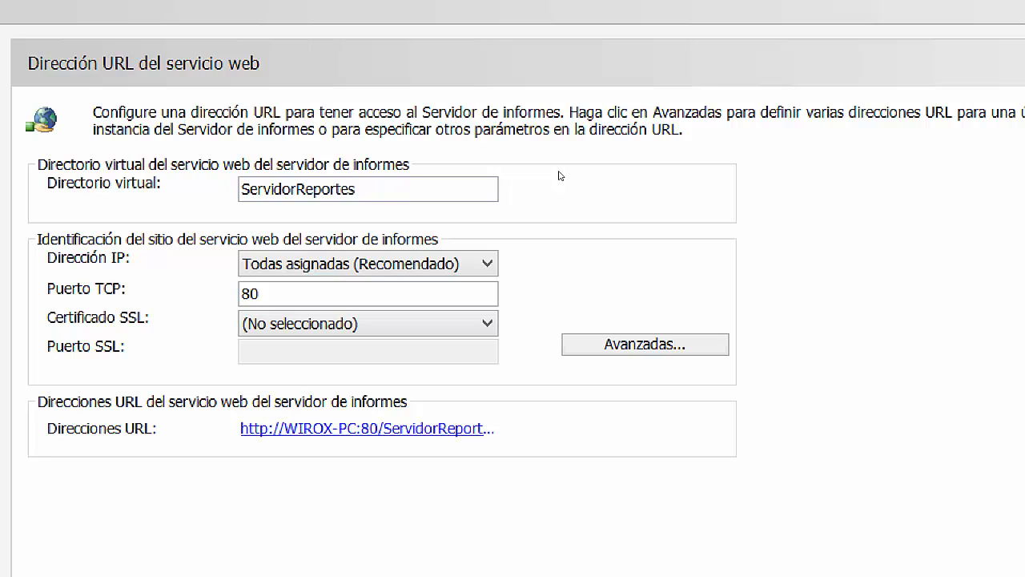
Append 2 so the virtual directory reads ServidorReportes2, then show the Dirección IP choices.
left_click(392, 190)
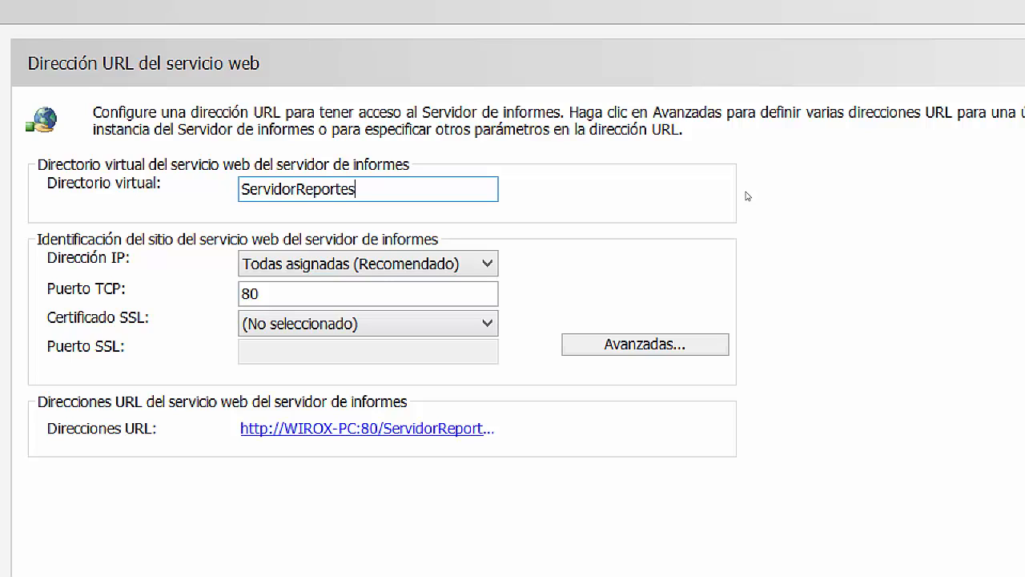
type("2")
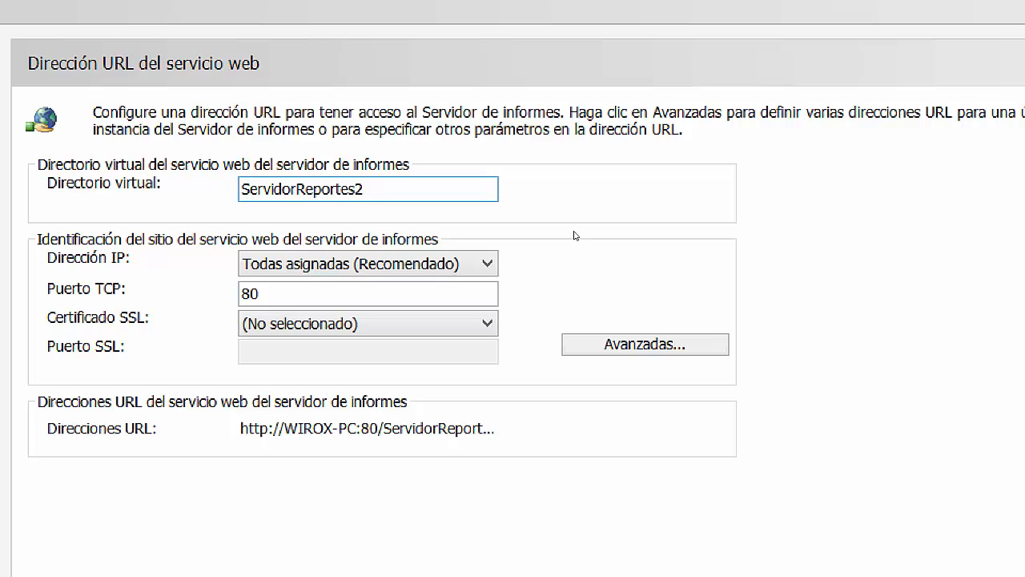
key("Tab")
key("alt+Down")
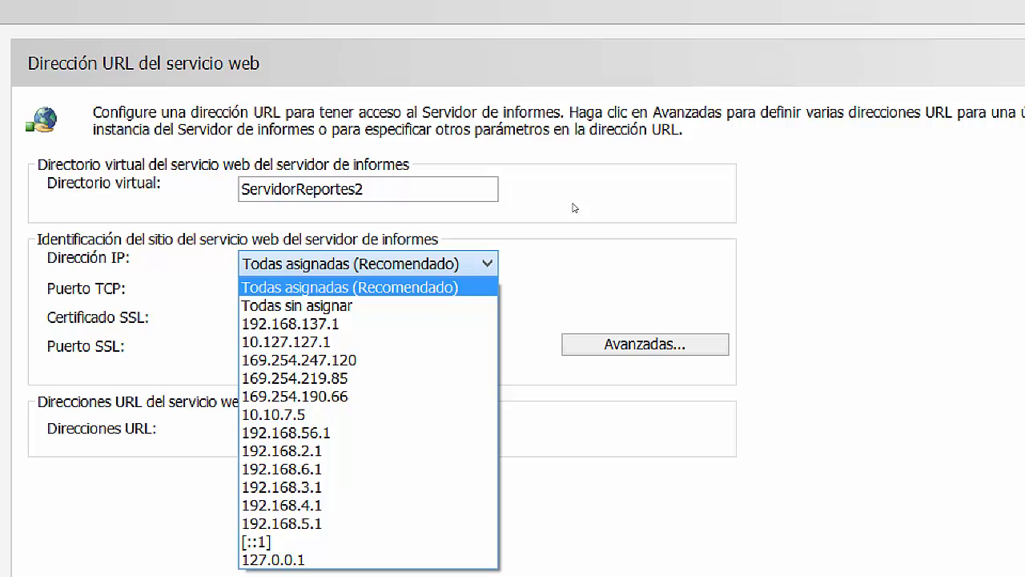
Keep Todas asignadas as the IP address, with TCP port 80 and no SSL certificate.
left_click(573, 207)
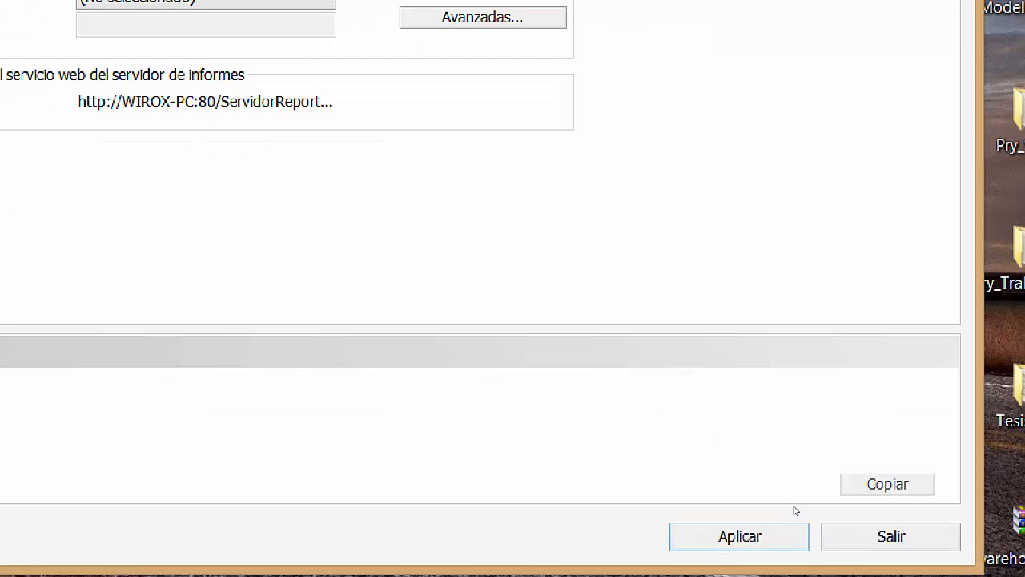
left_click(940, 576)
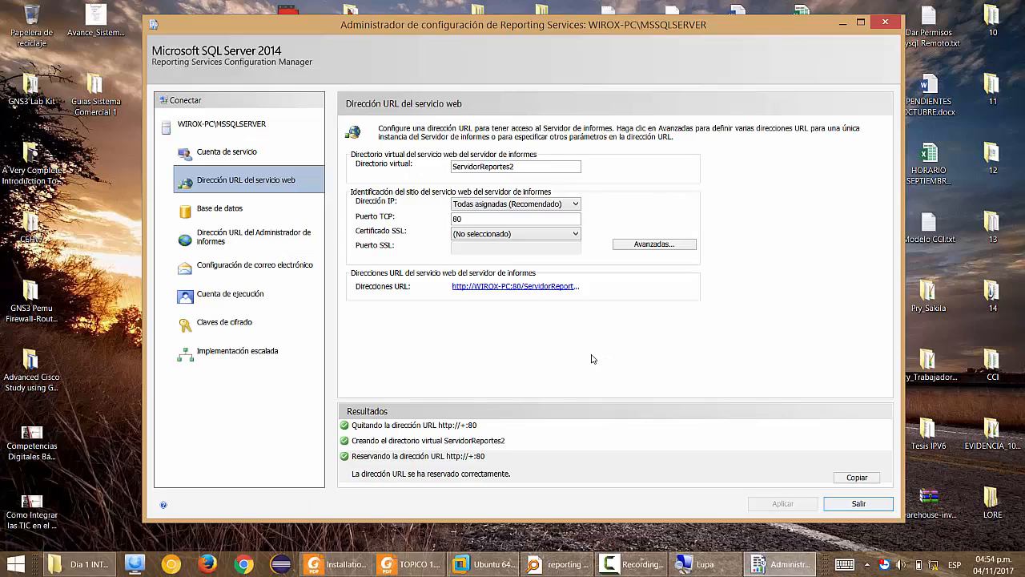
key("super+r")
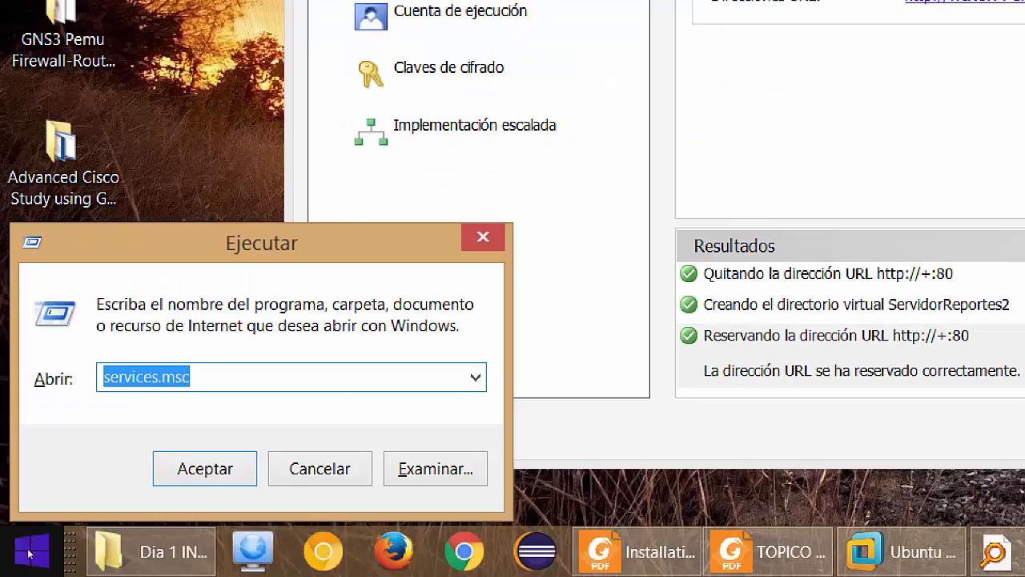
Run netstat -a in a command prompt to review the listening ports, then close the console.
type("cmd")
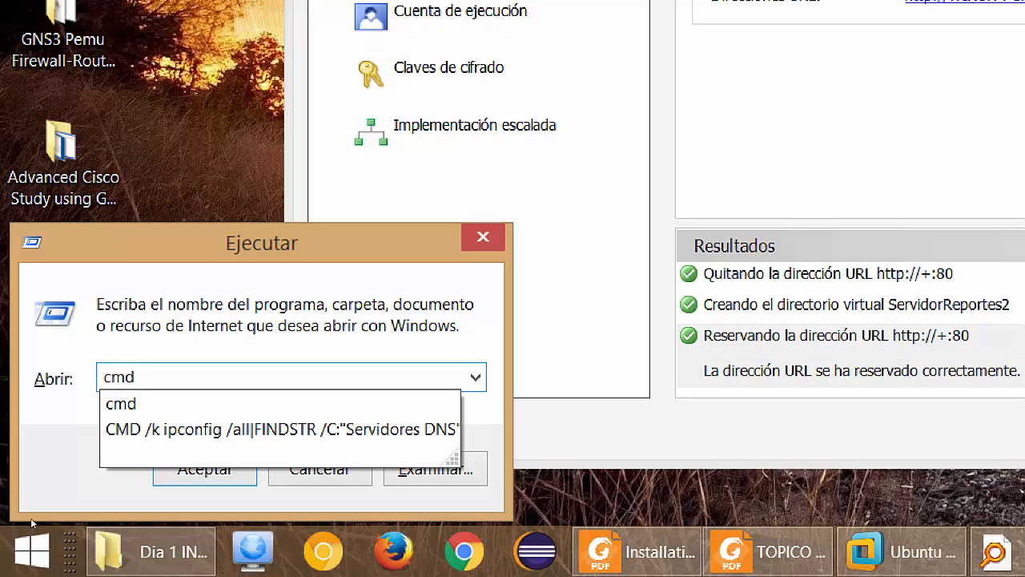
key("Return")
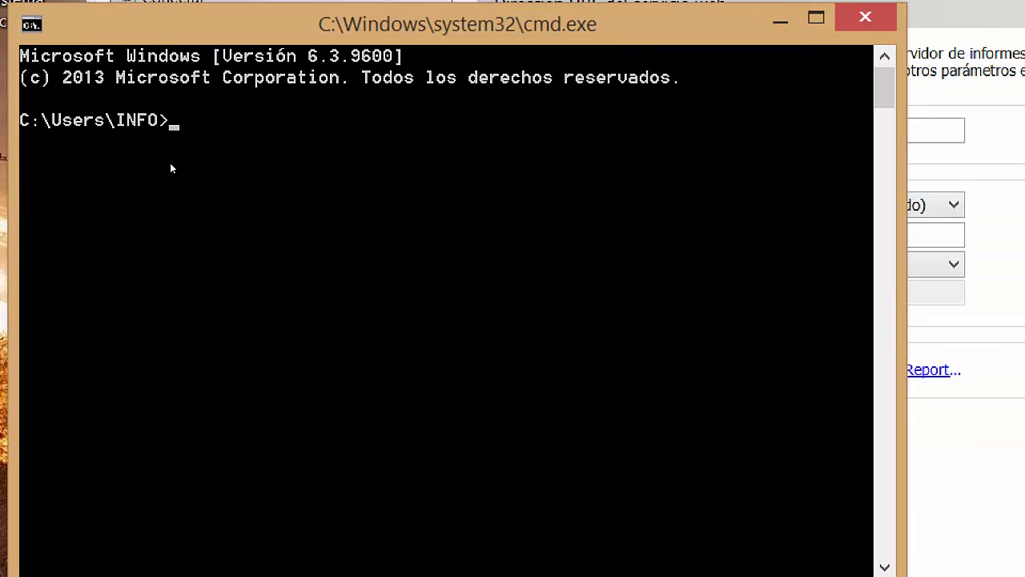
type("netstat -")
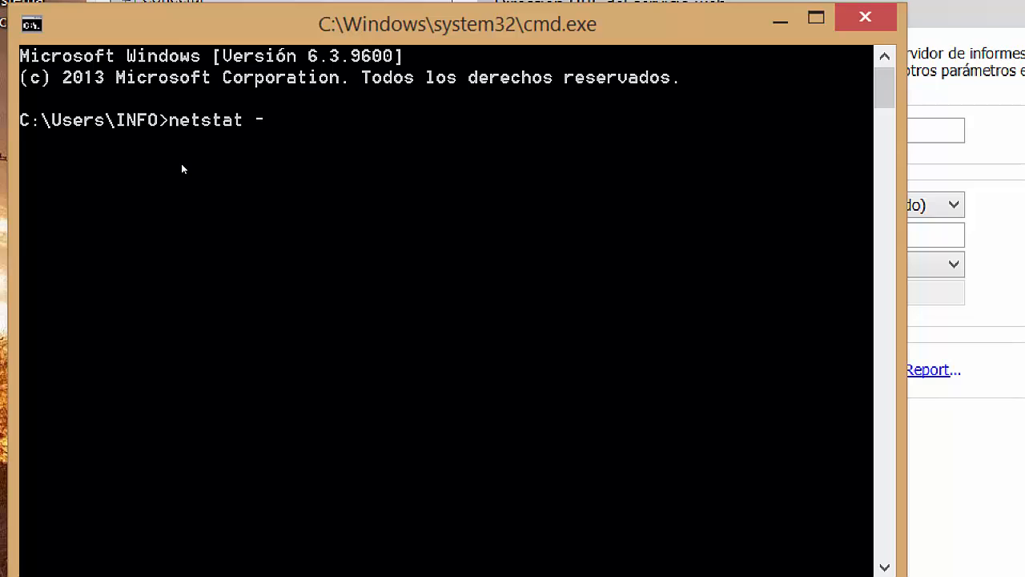
type("a")
key("Return")
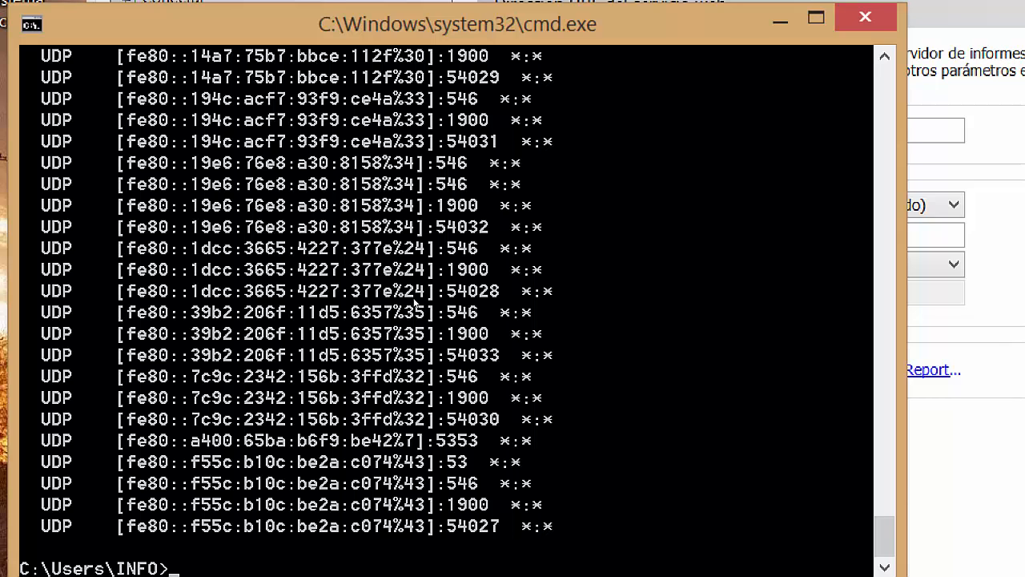
scroll(414, 300, "up", 10)
scroll(413, 298, "up", 20)
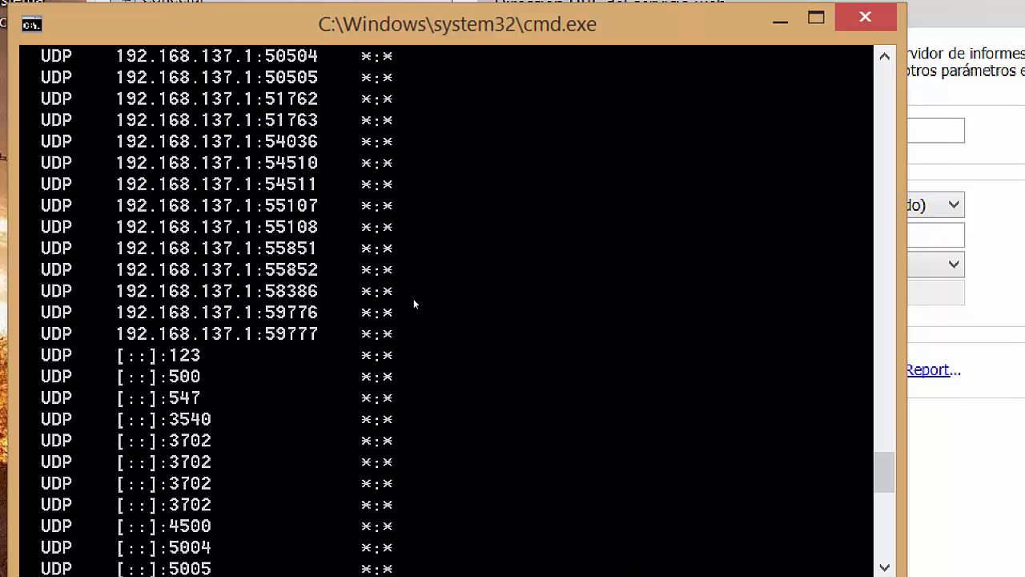
scroll(429, 297, "up", 20)
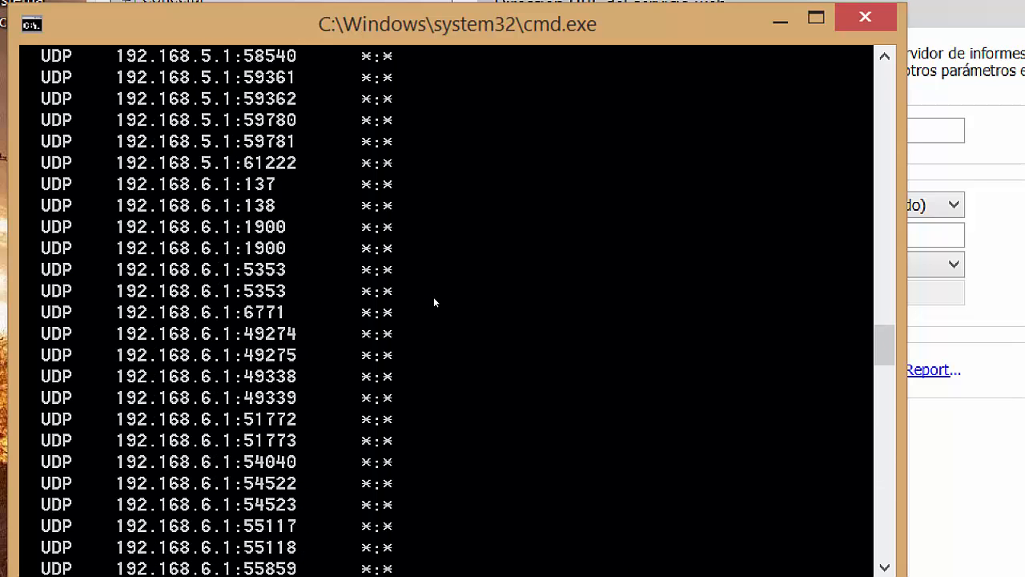
scroll(436, 297, "up", 11)
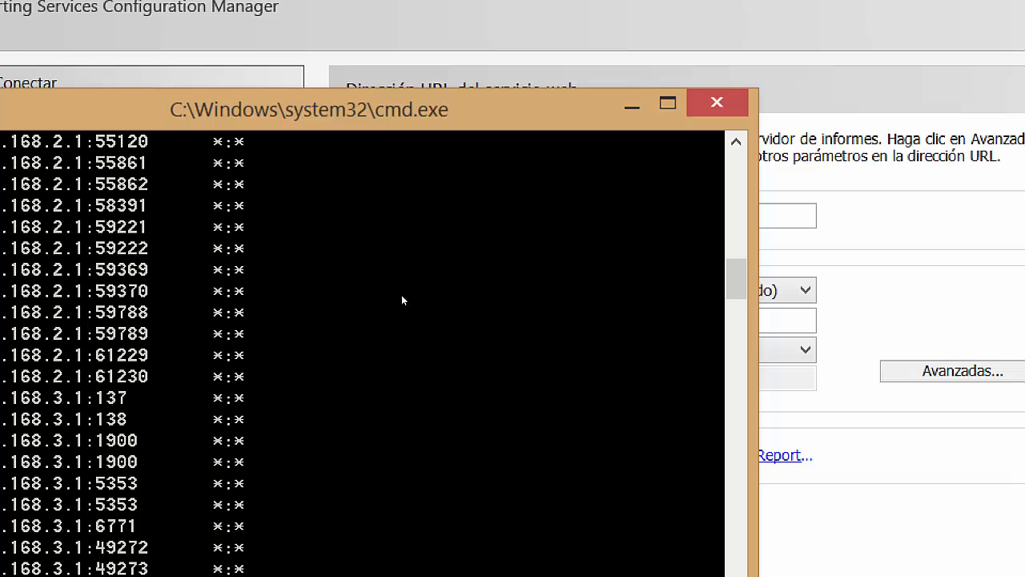
scroll(402, 298, "up", 12)
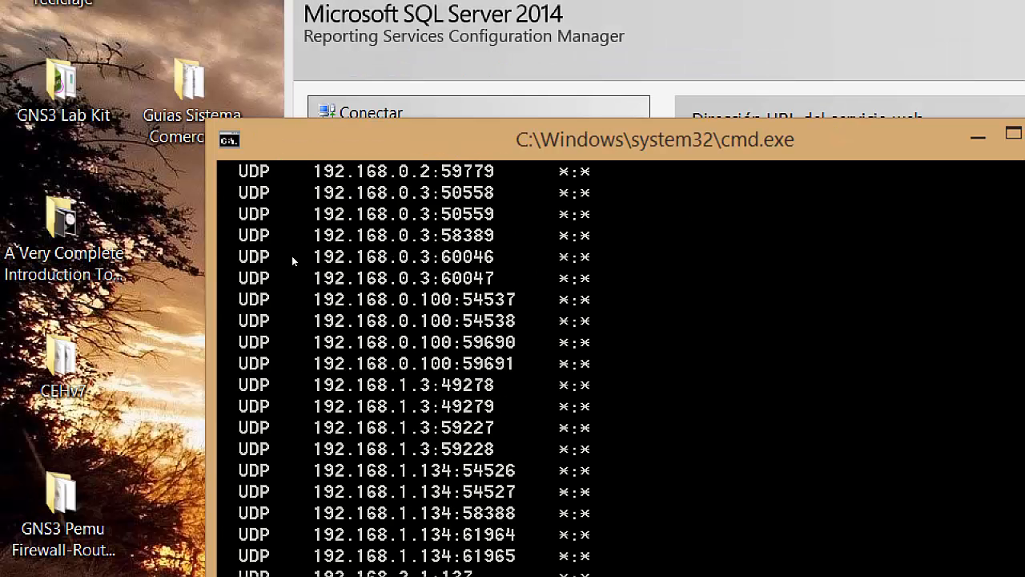
scroll(306, 254, "up", 9)
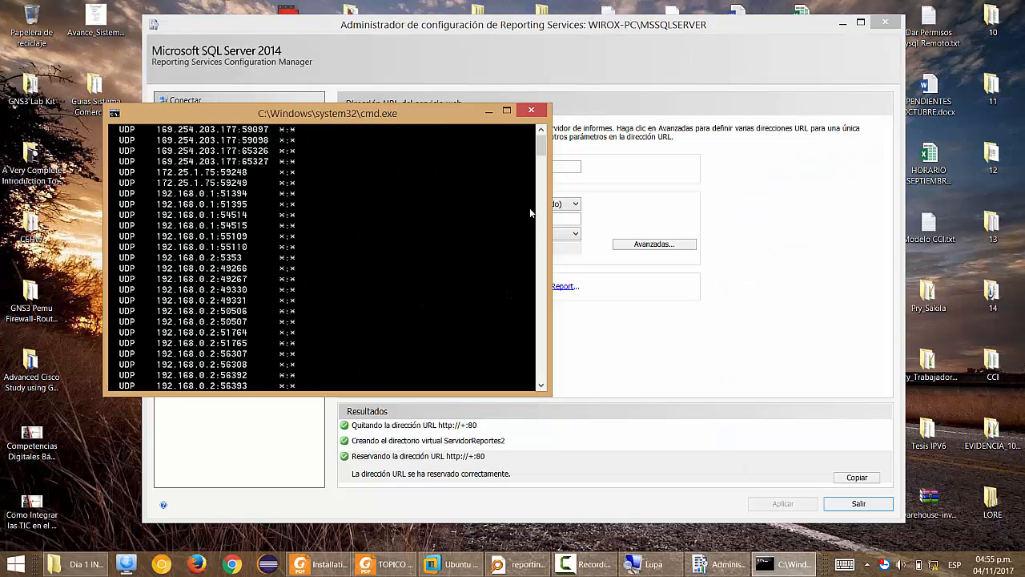
type("exit")
key("Return")
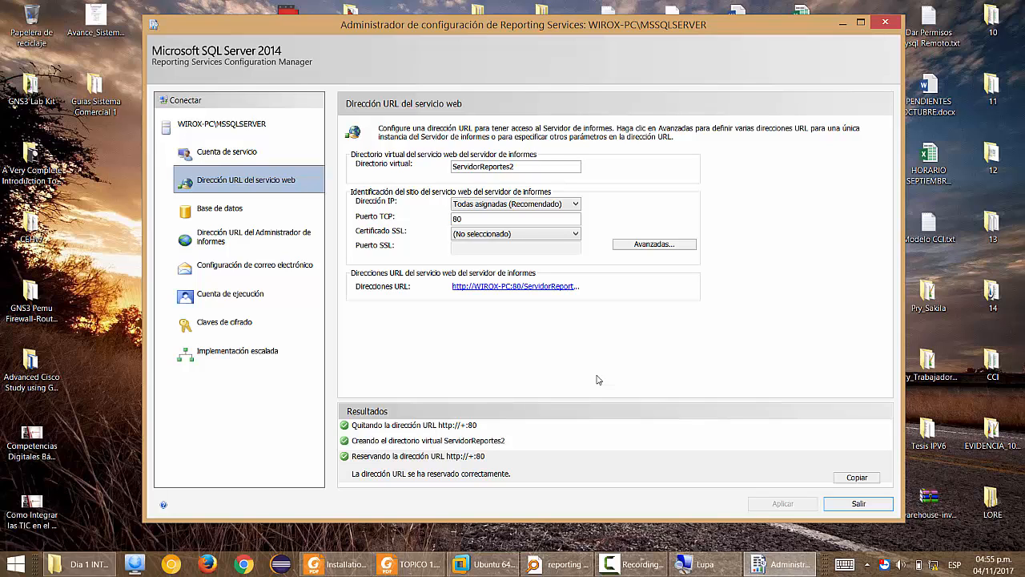
Launch Google Chrome from the taskbar.
left_click(243, 563)
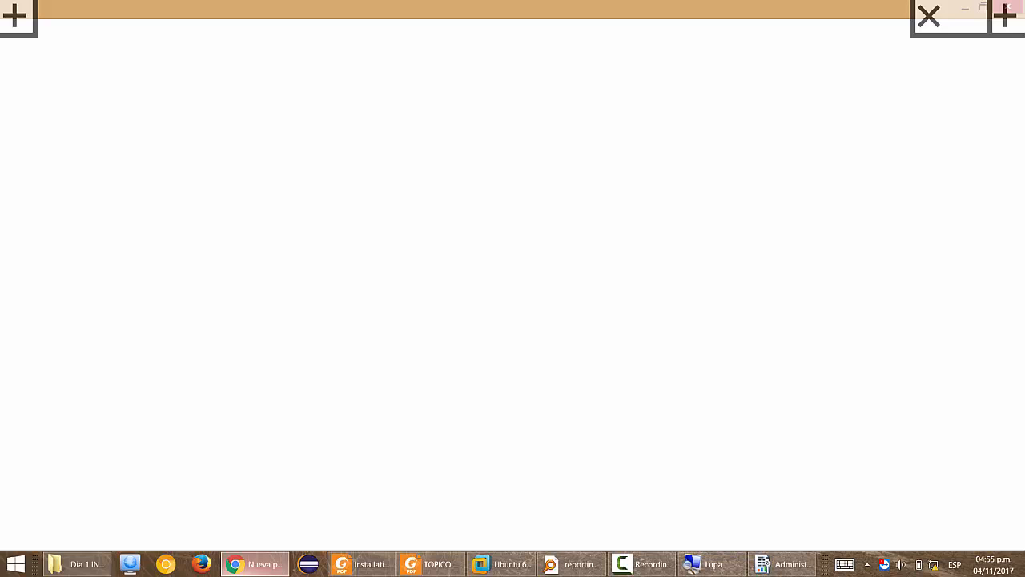
key("alt+Tab")
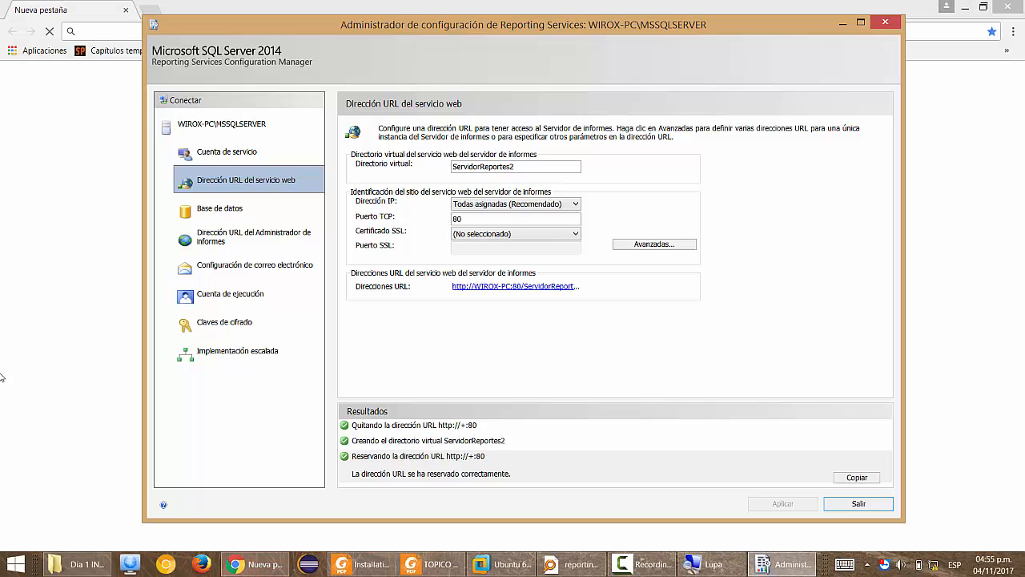
key("super+plus")
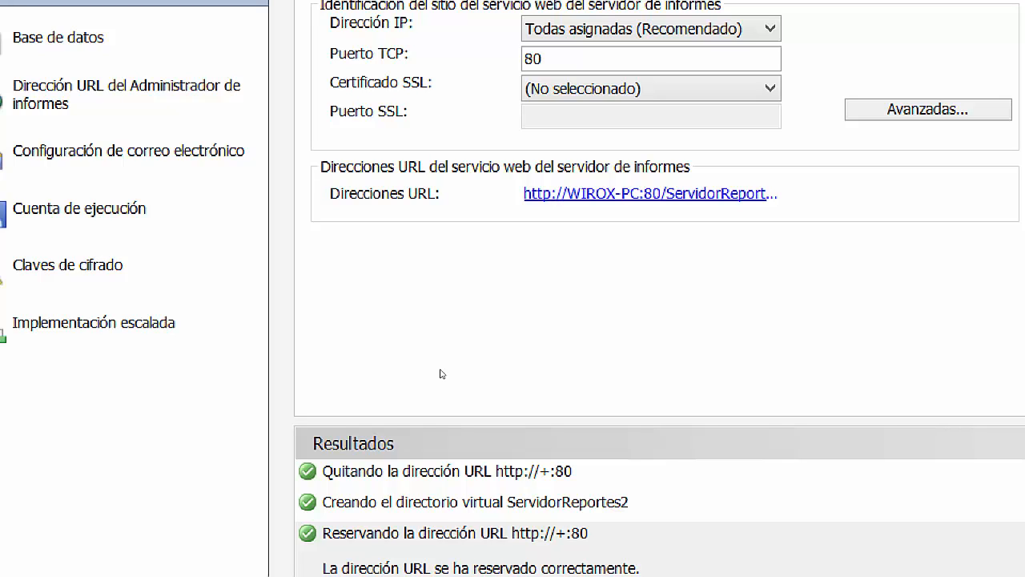
key("super+minus")
key("alt+Tab")
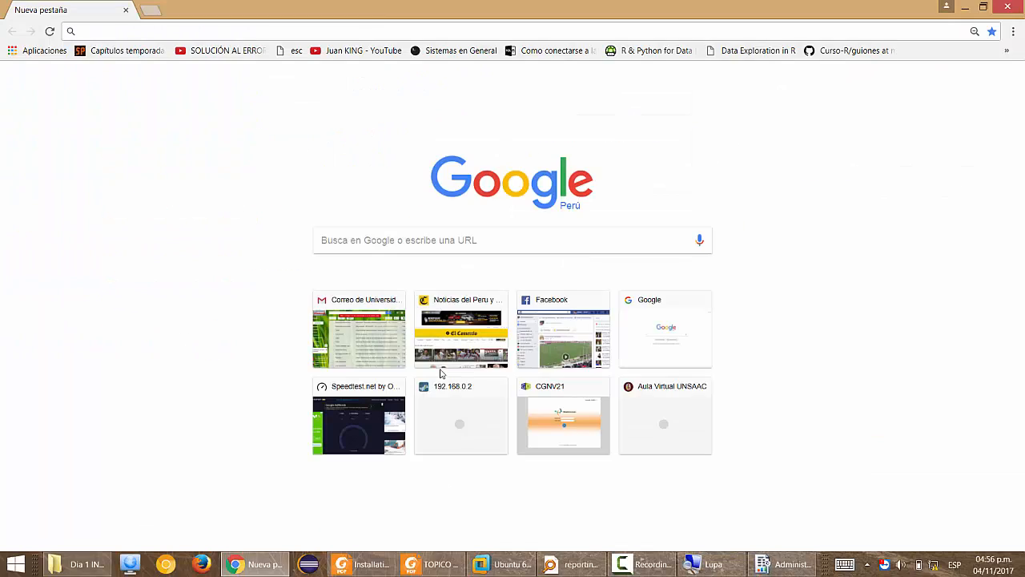
key("super+plus")
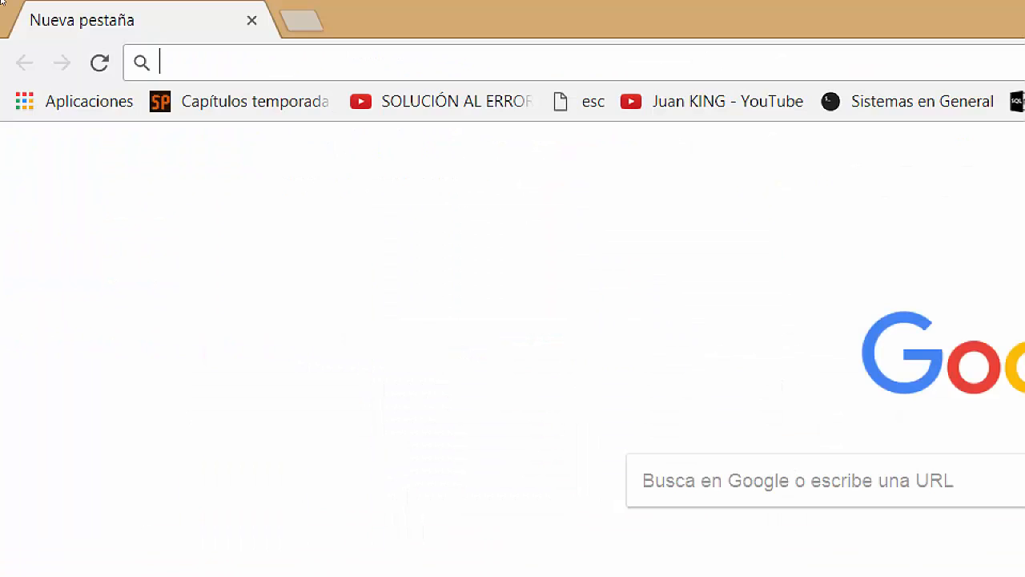
type("http:")
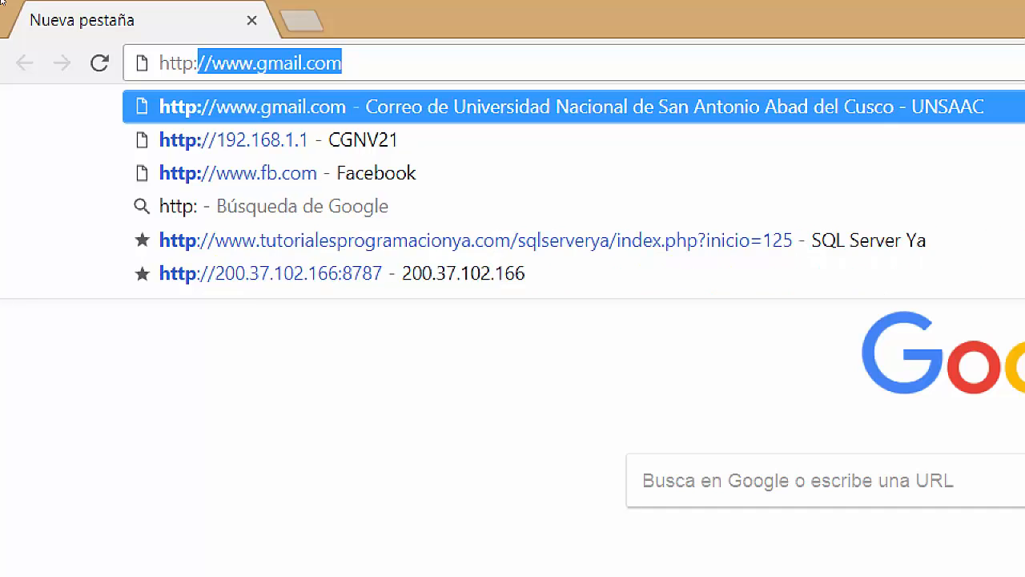
type("//loc")
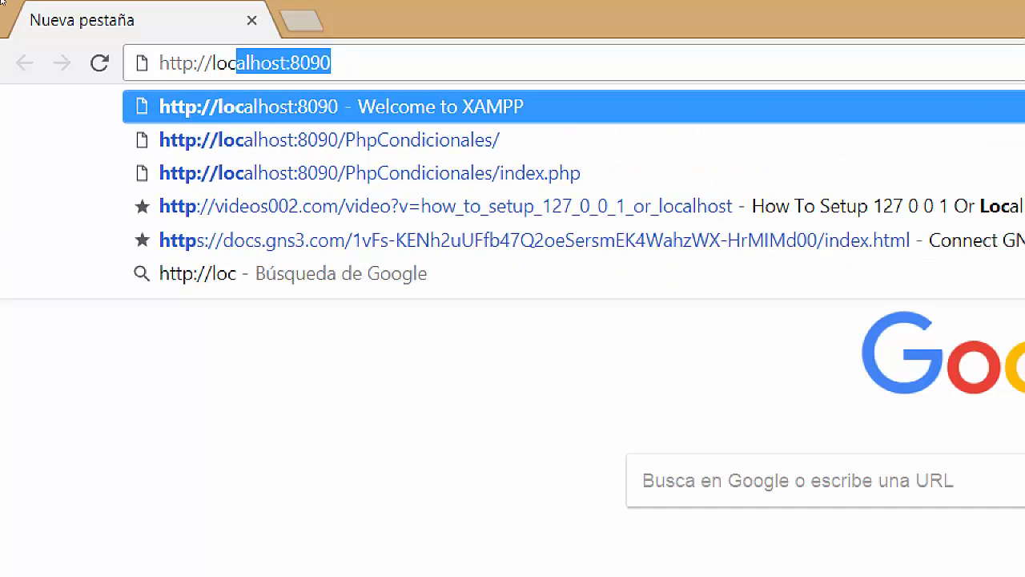
type("alhost:")
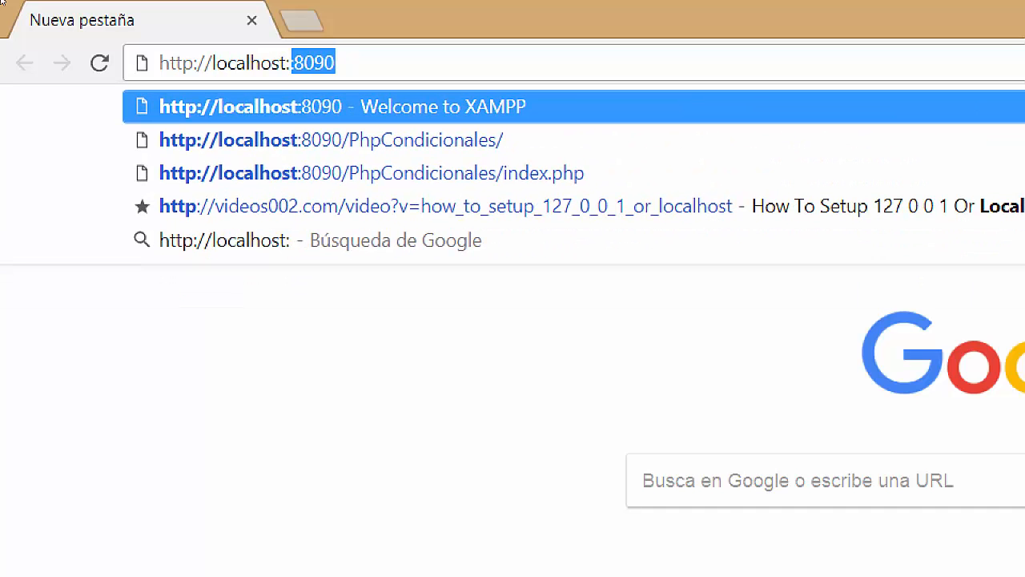
type("80/")
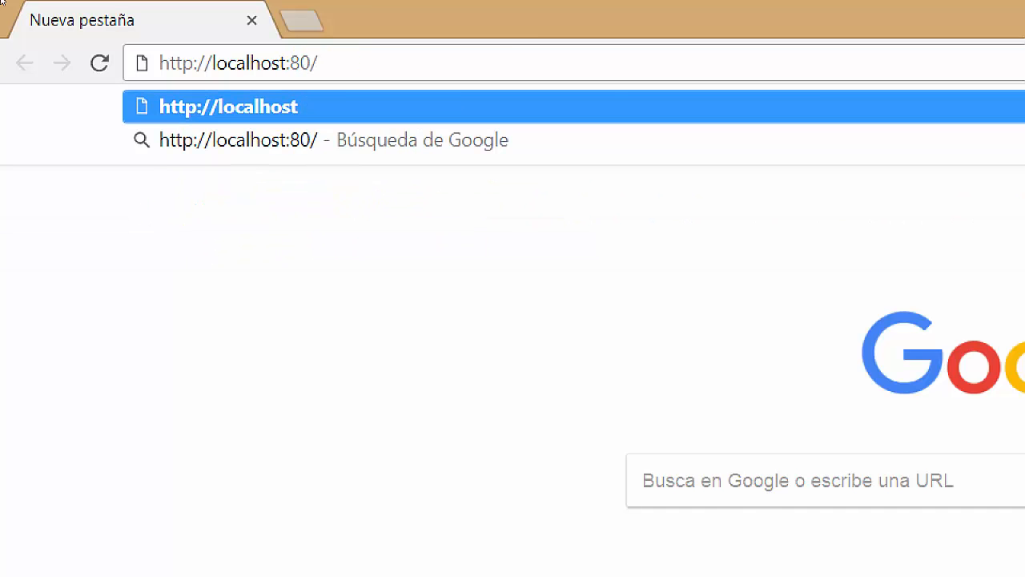
key("alt+Tab")
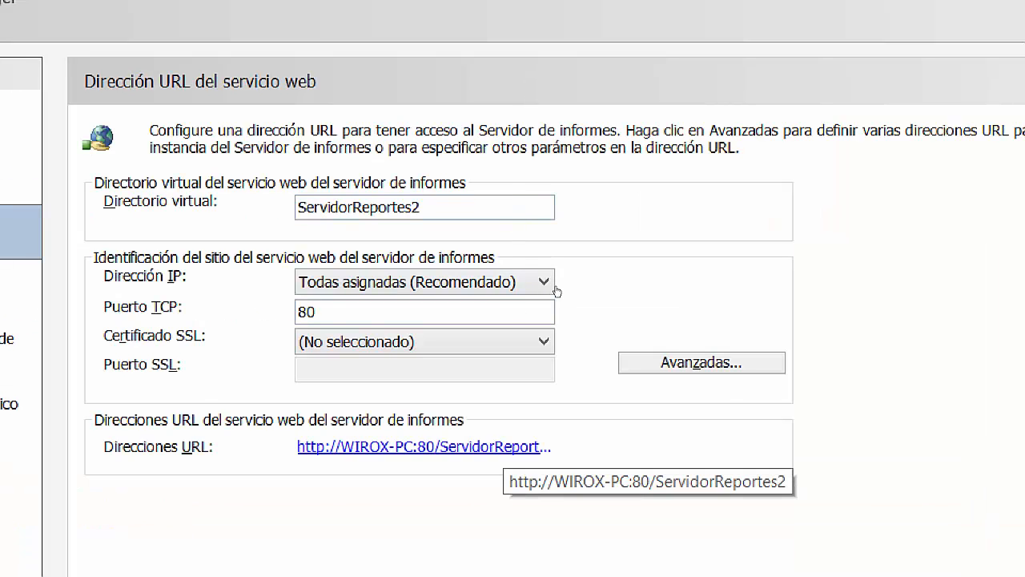
key("alt+Tab")
type("S")
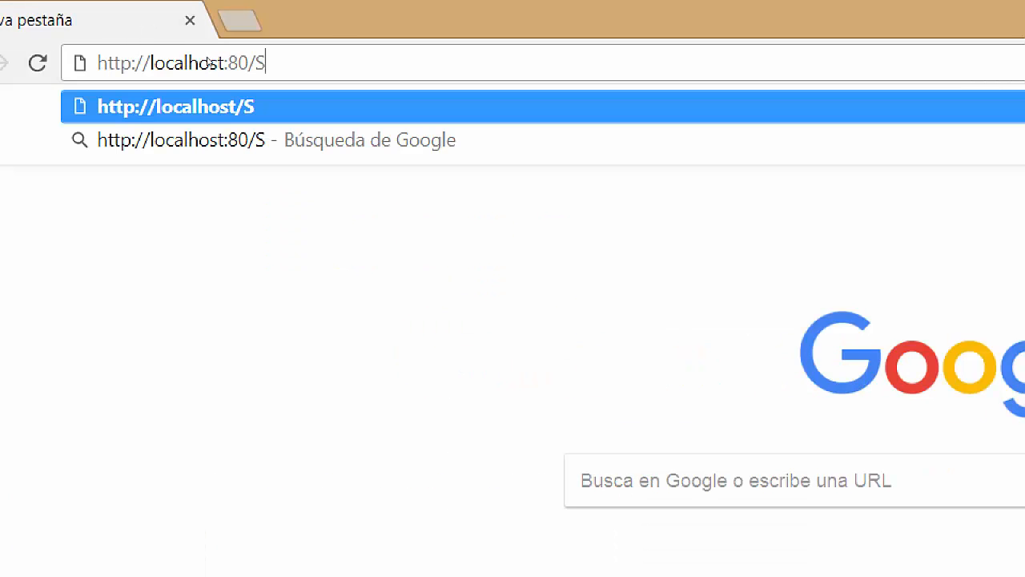
type("ervidorReporte")
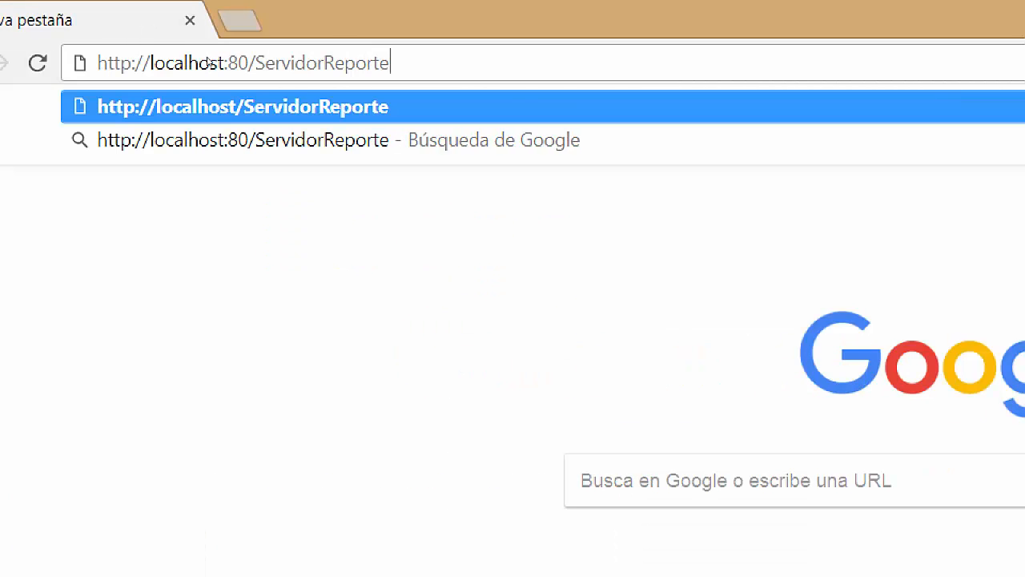
type("s2")
key("Return")
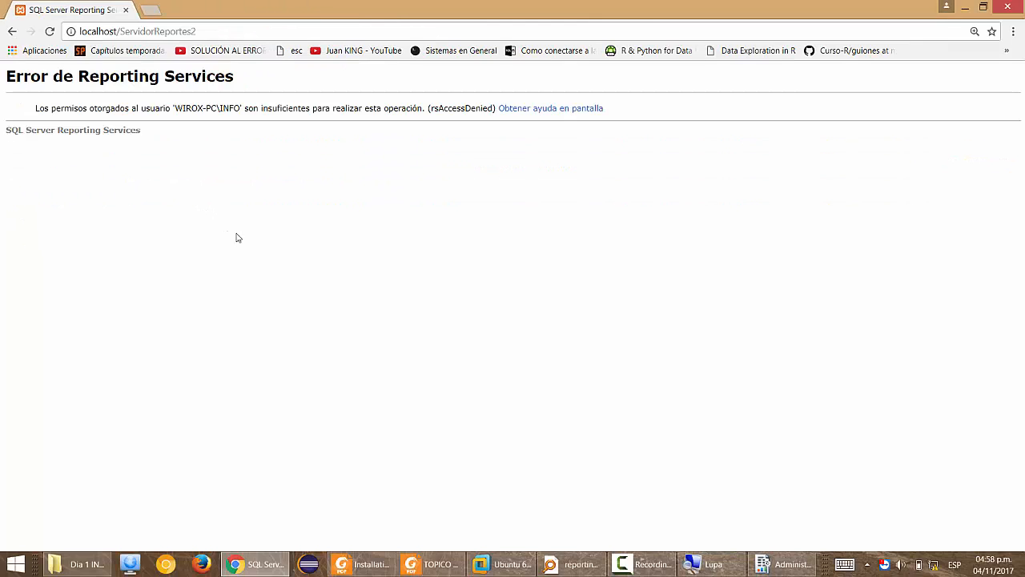
Relaunch Google Chrome as administrator and approve the User Account Control prompt.
left_click(256, 32)
key("ctrl+c")
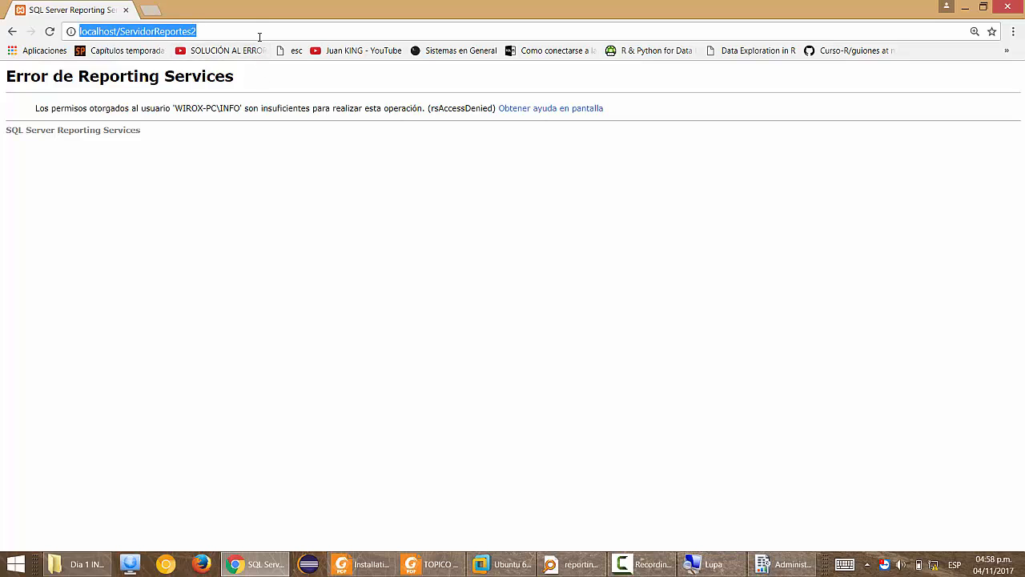
left_click(239, 563)
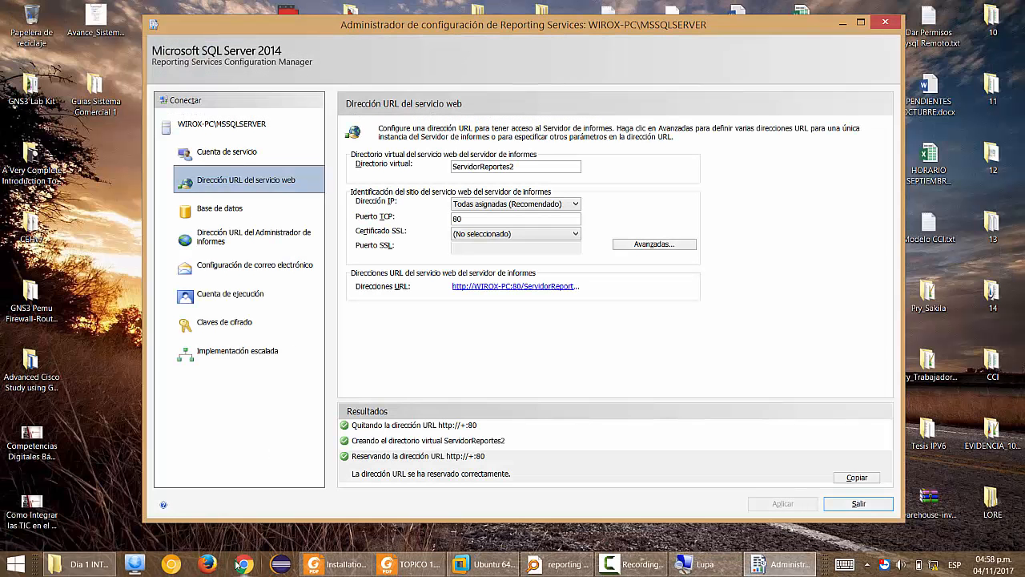
right_click(240, 563)
right_click(240, 516)
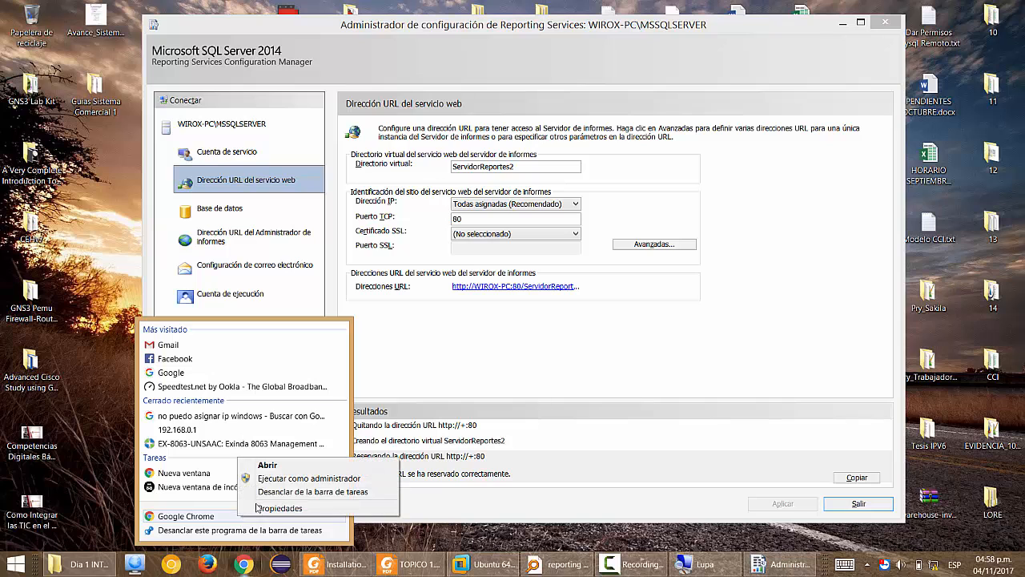
left_click(264, 476)
left_click(308, 452)
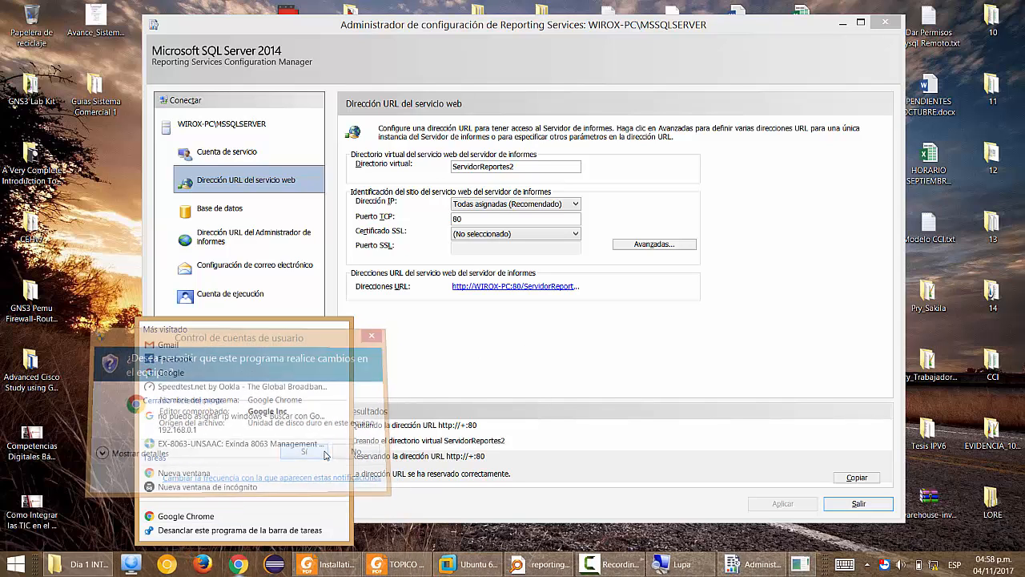
Load the ServidorReportes2 address as administrator, showing Reporting Services Version 12.0.2000.8.
key("ctrl+v")
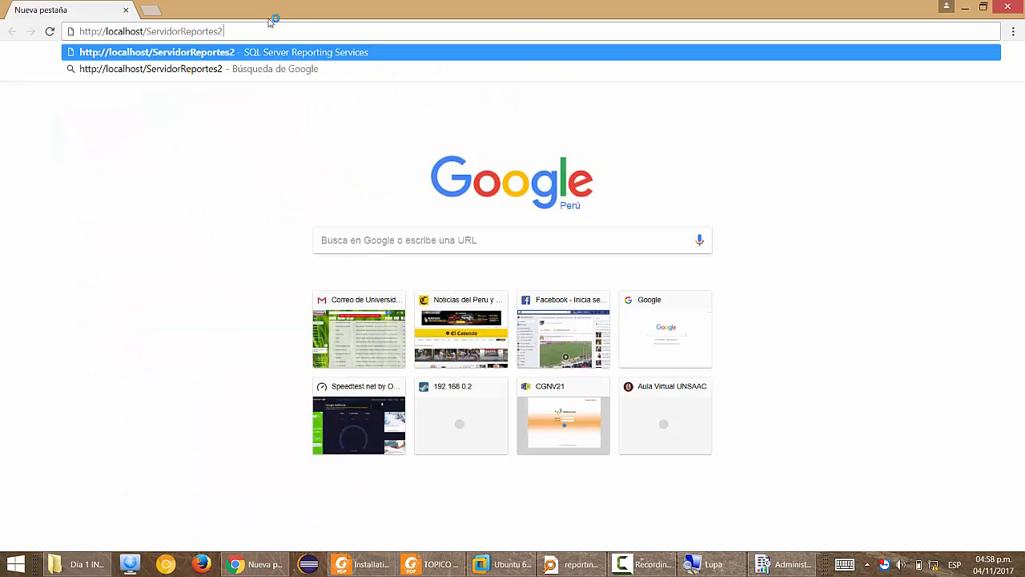
key("super+plus")
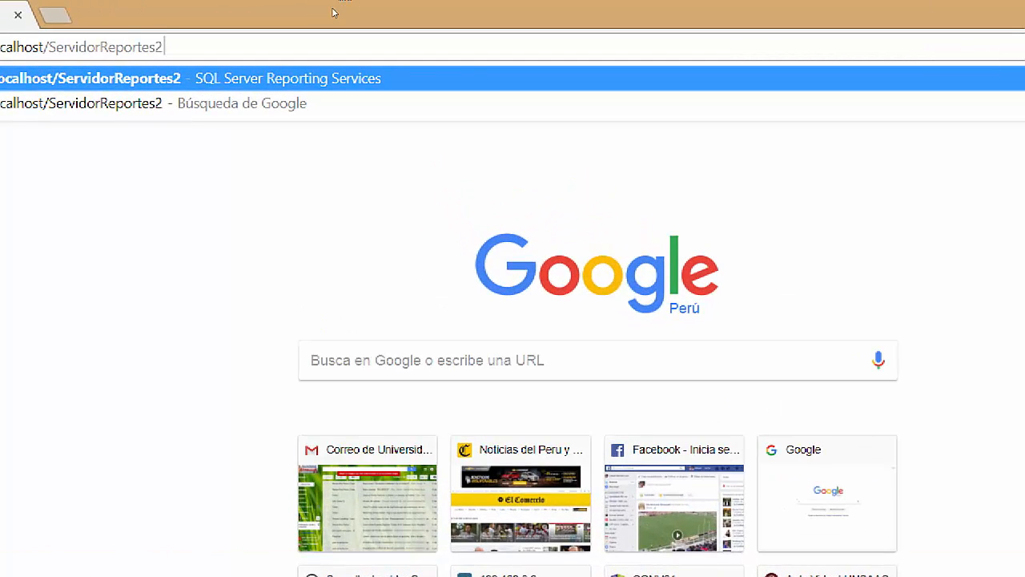
key("Return")
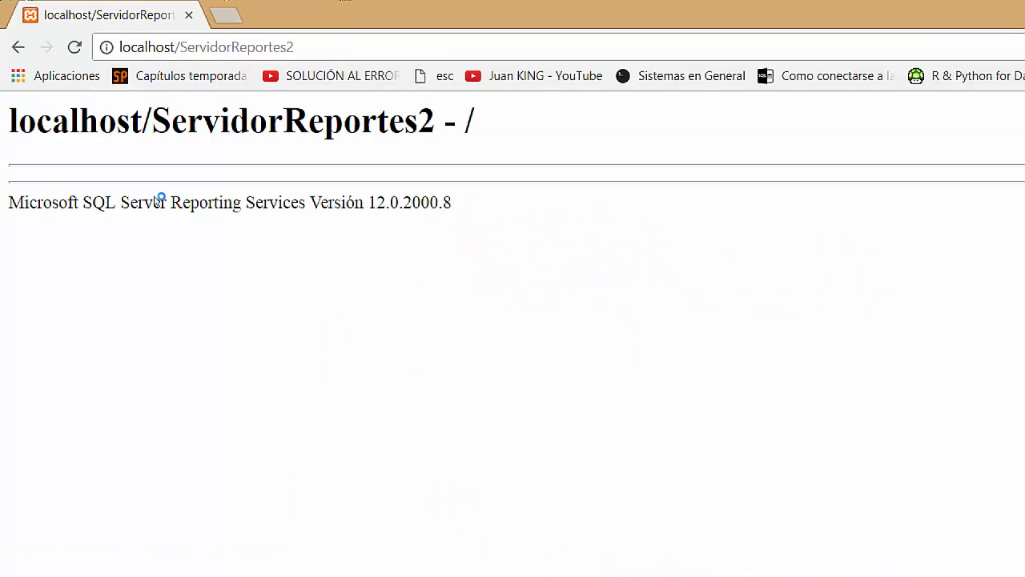
key("super+minus")
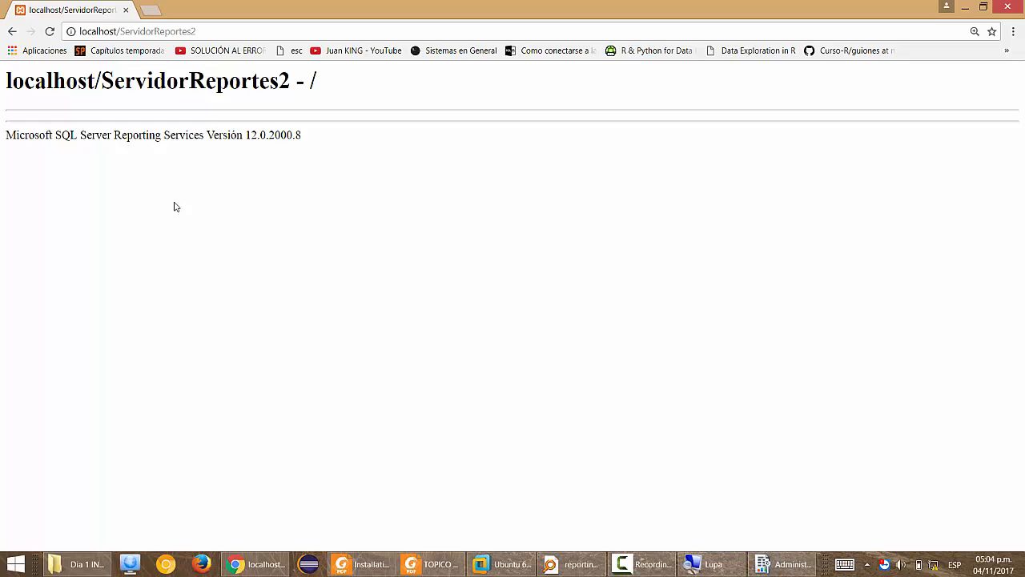
Bring Reporting Services Configuration Manager back to the front.
left_click(784, 564)
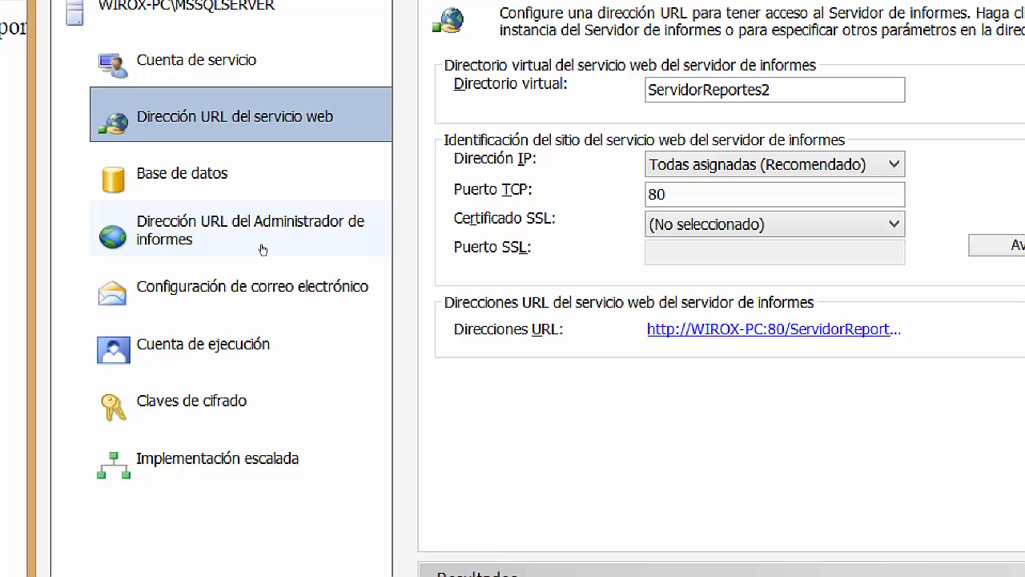
Replace the Report Manager virtual directory Reportes with Informes.
left_click(262, 249)
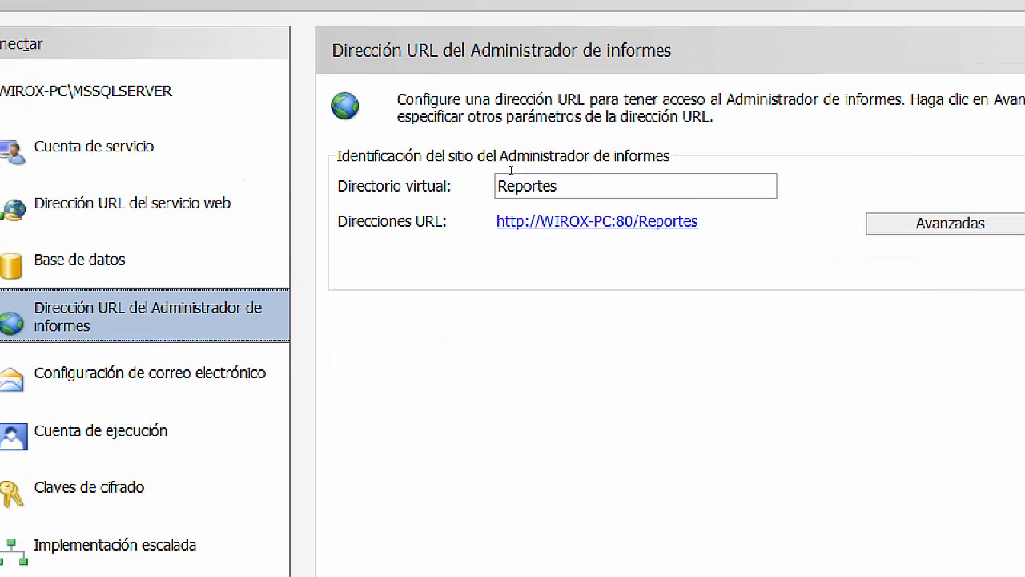
left_click(659, 95)
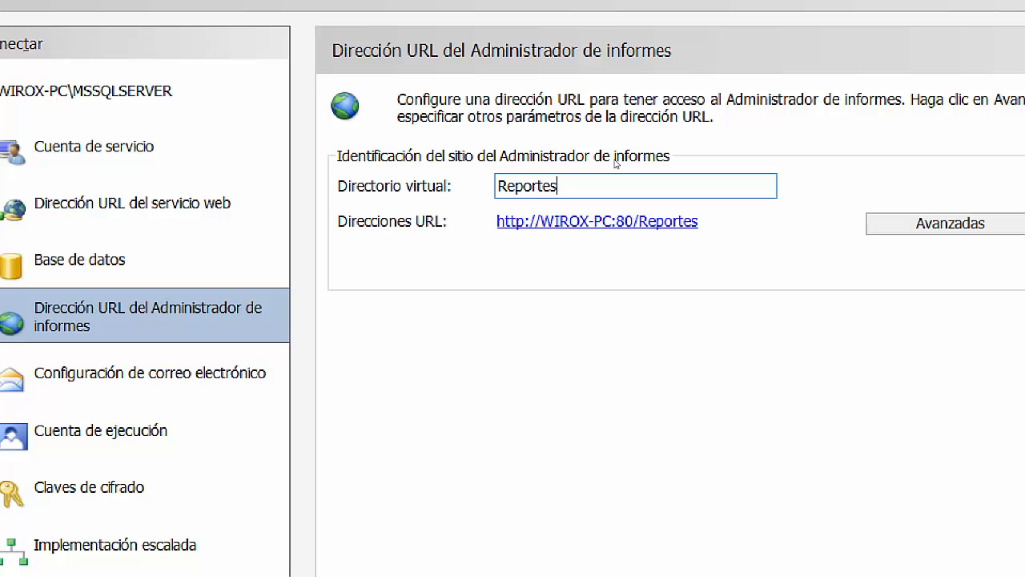
key("shift+Home")
type("I")
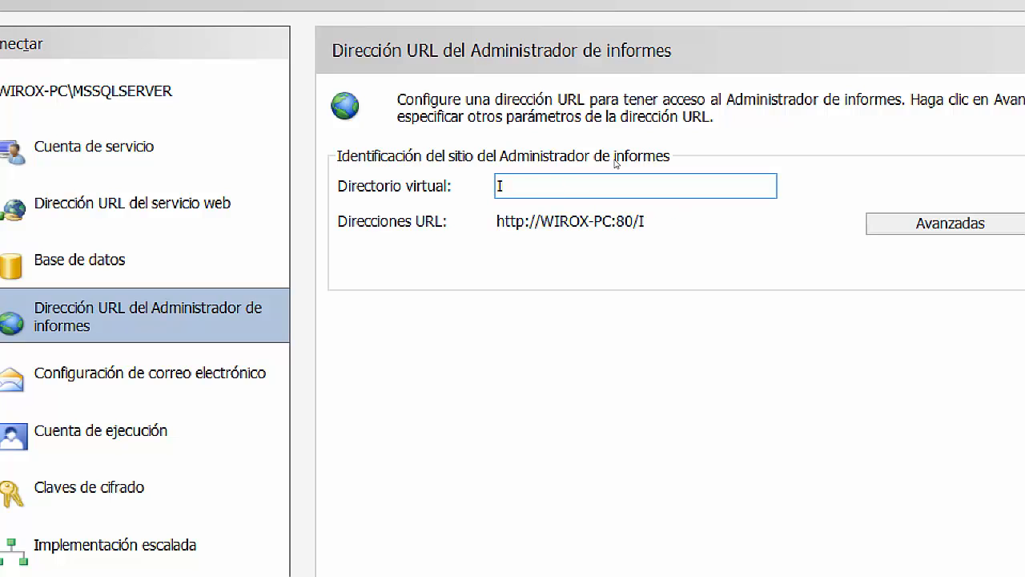
type("nformes")
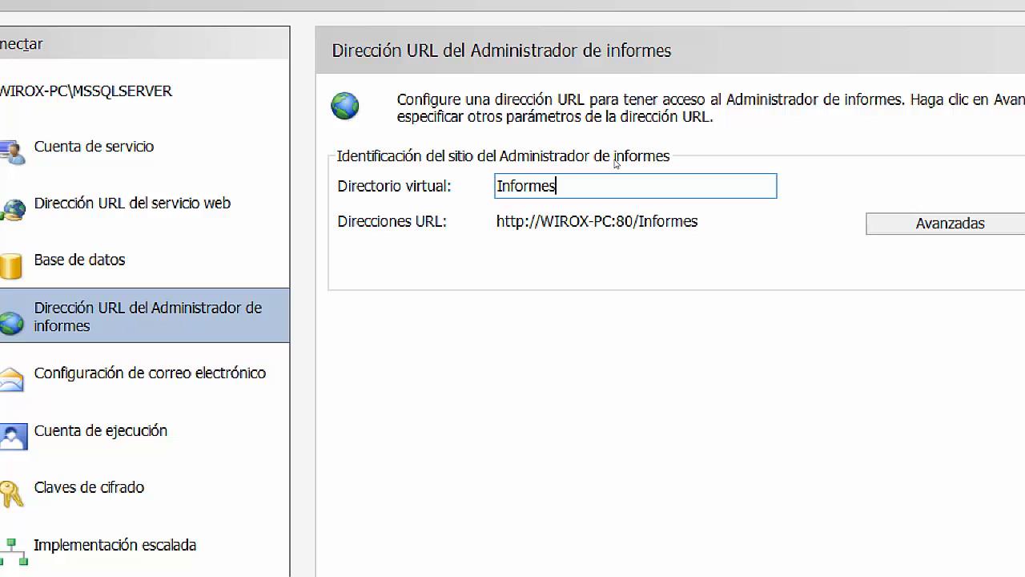
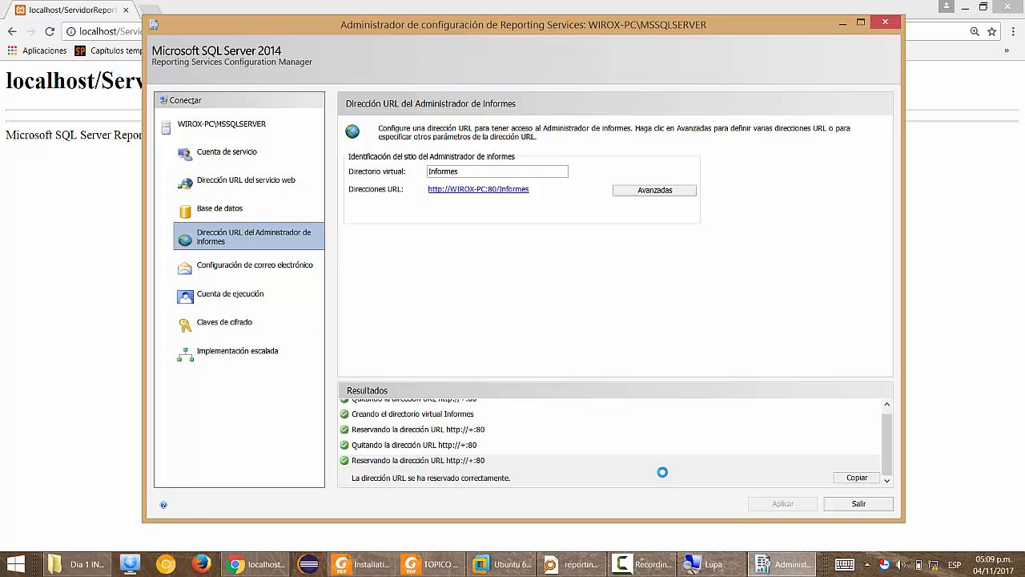
left_click(508, 190)
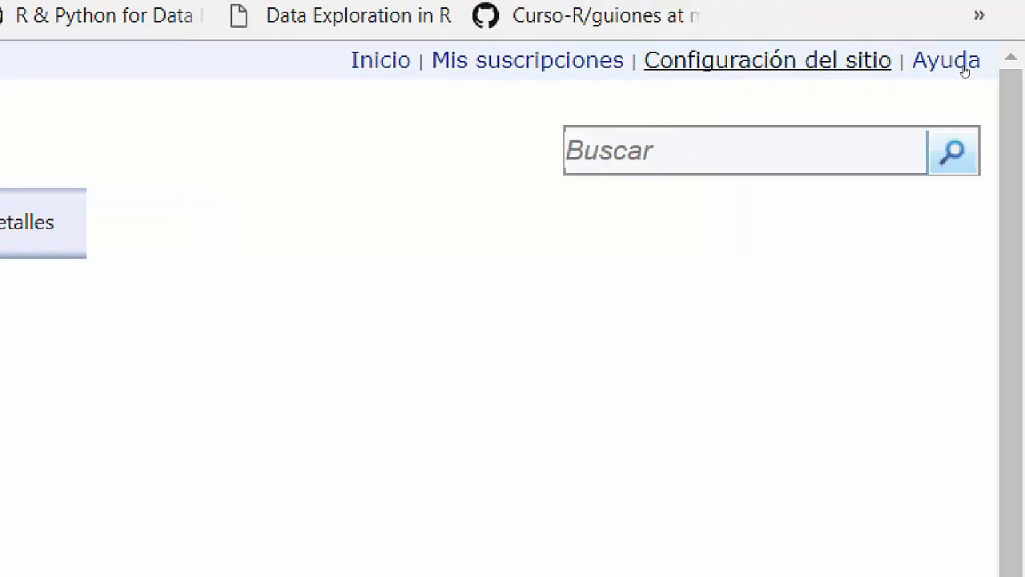
Show the Configuración del sitio Seguridad page listing the system role assignments.
left_click(872, 61)
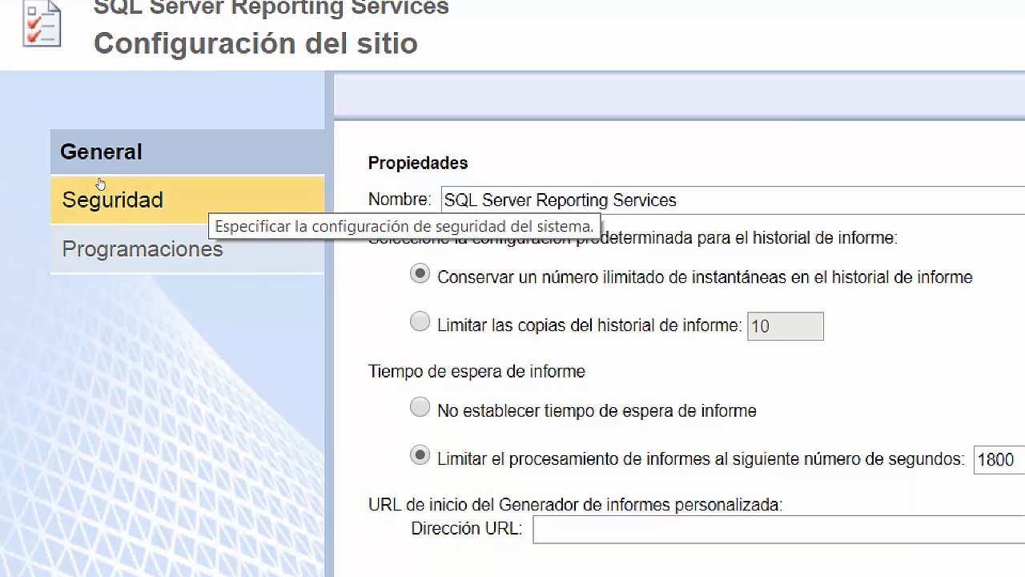
left_click(80, 184)
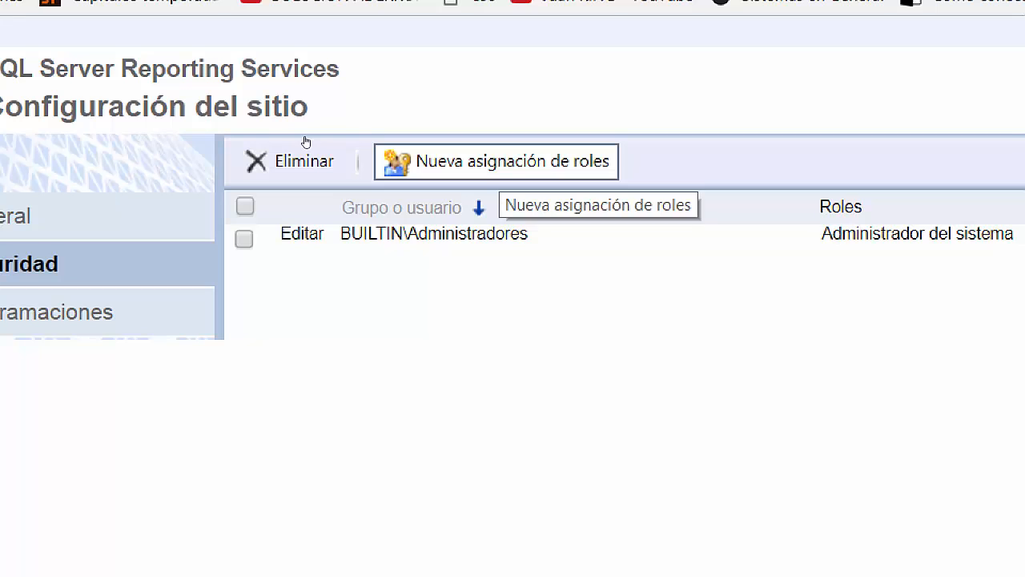
Begin a new system role assignment from the site security page.
left_click(498, 163)
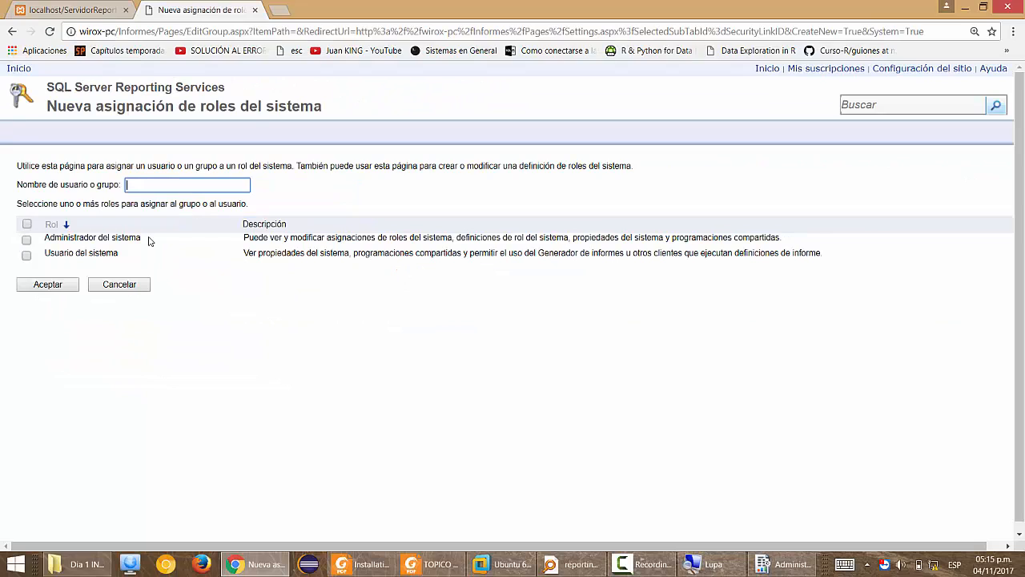
Try granting UNSAAC the Administrador del sistema role, which fails with rsUnknownUserName.
key("super")
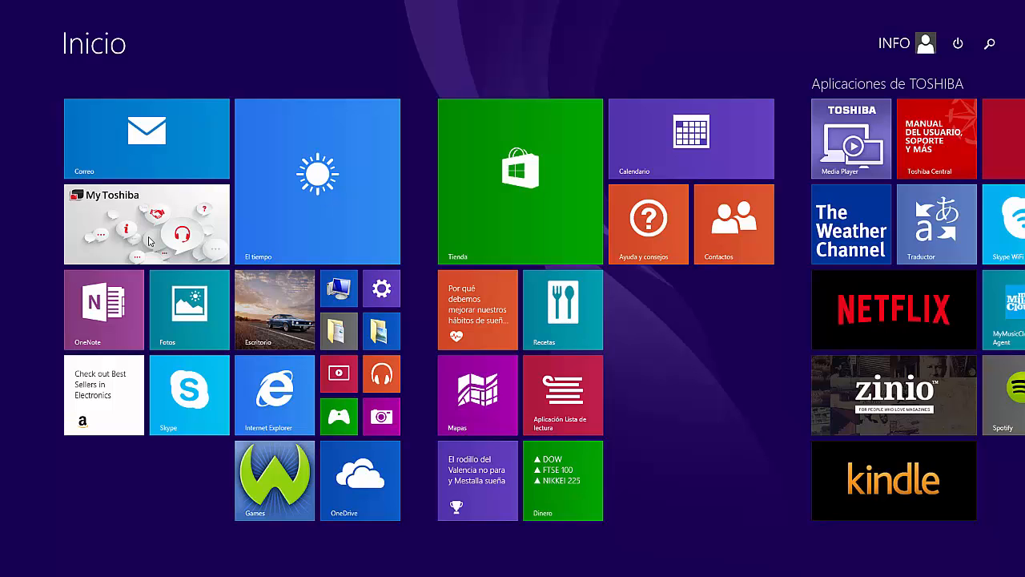
key("super")
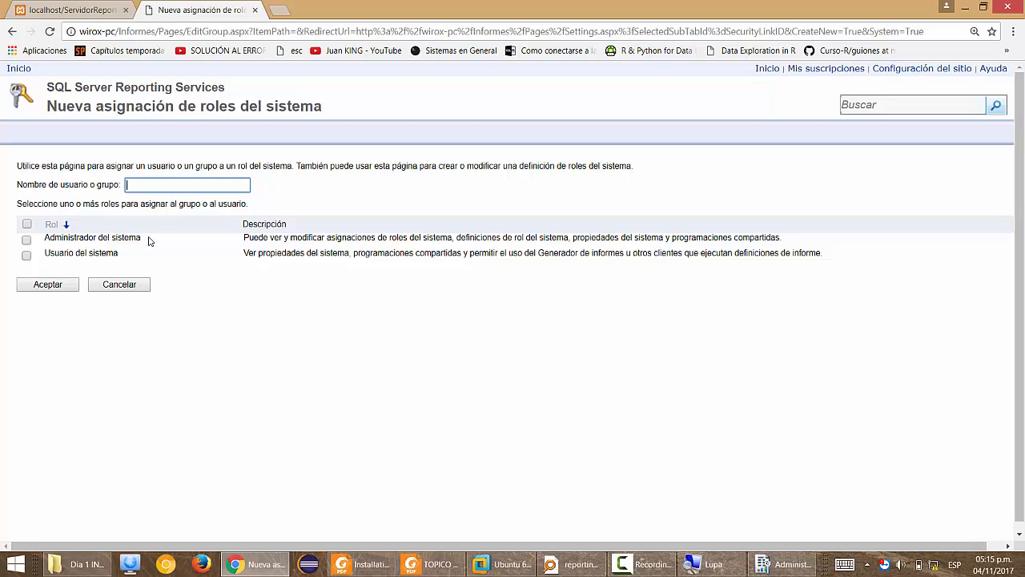
type("UNSAAC")
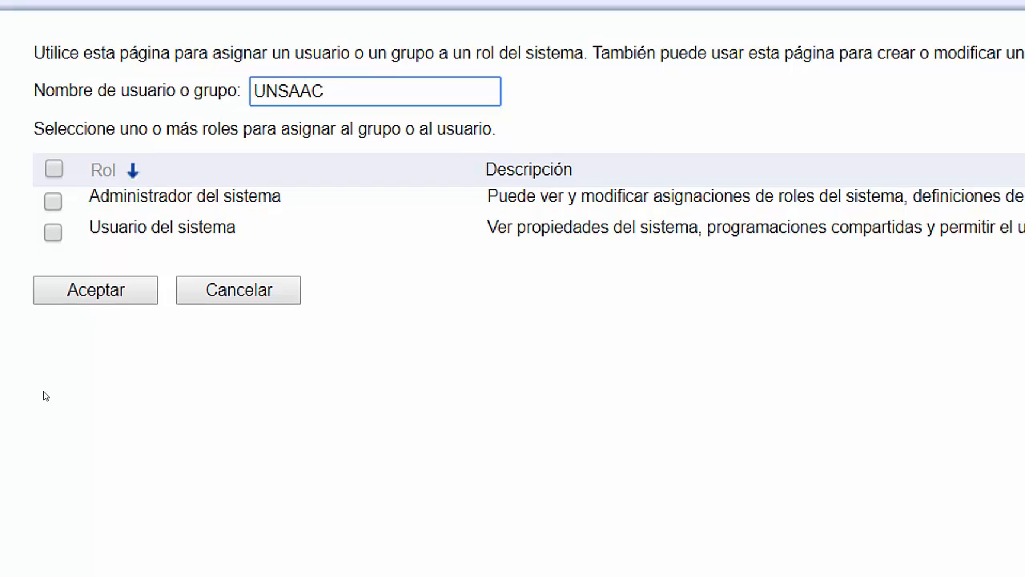
left_click(50, 202)
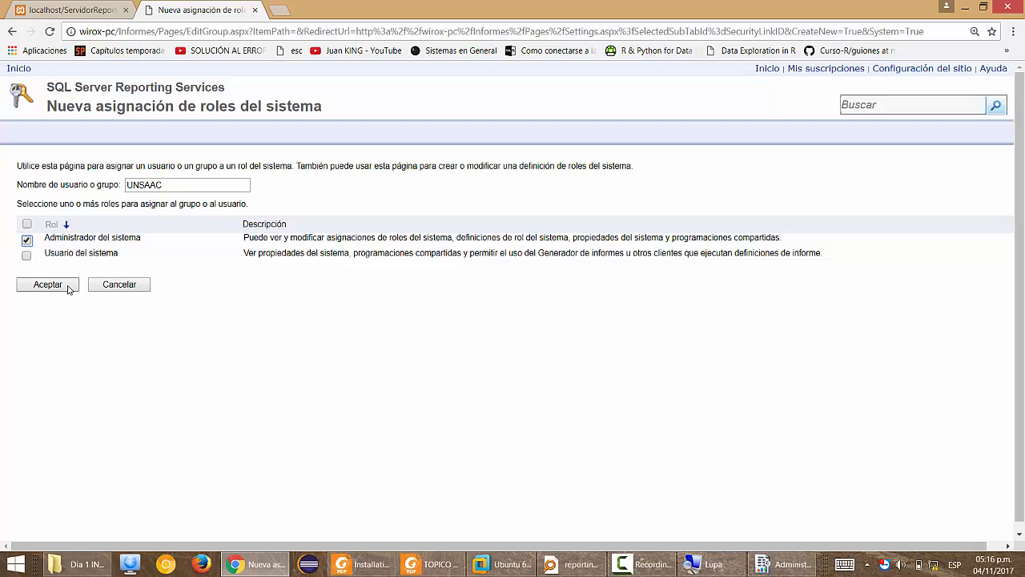
left_click(139, 295)
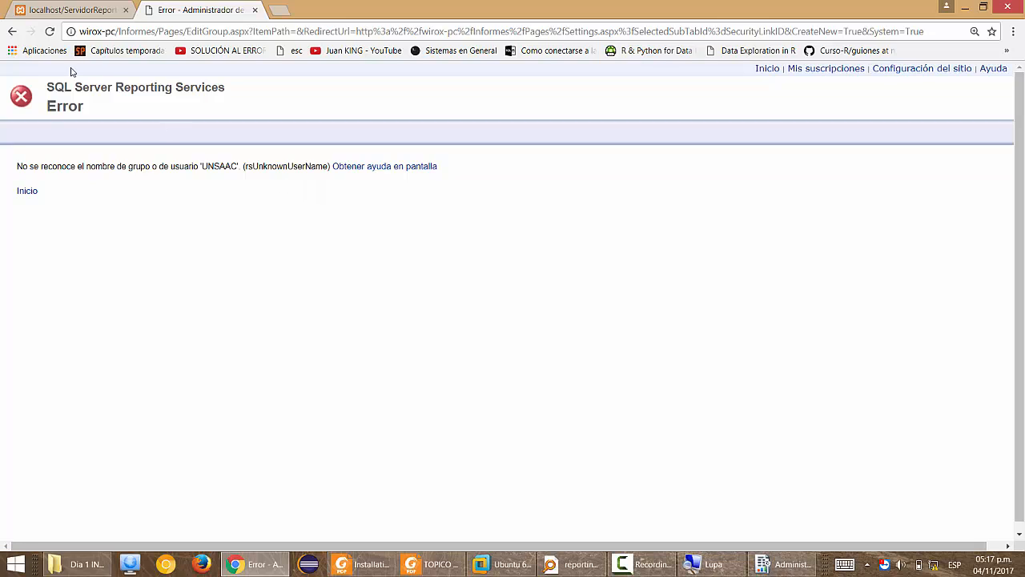
Replace UNSAAC with INFO and save its Administrador del sistema role assignment.
left_click(9, 35)
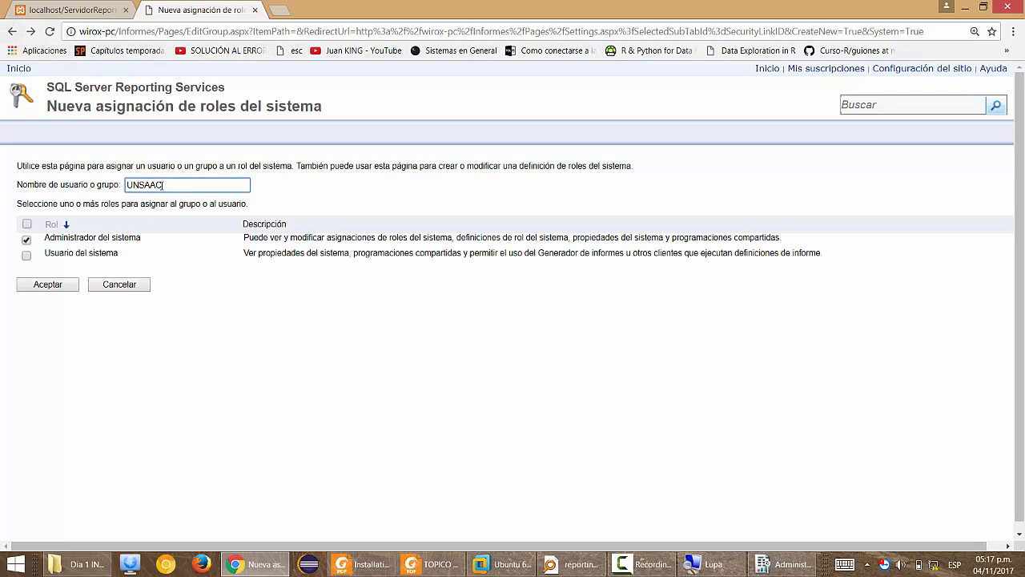
left_click_drag(164, 185, 95, 180)
type("info")
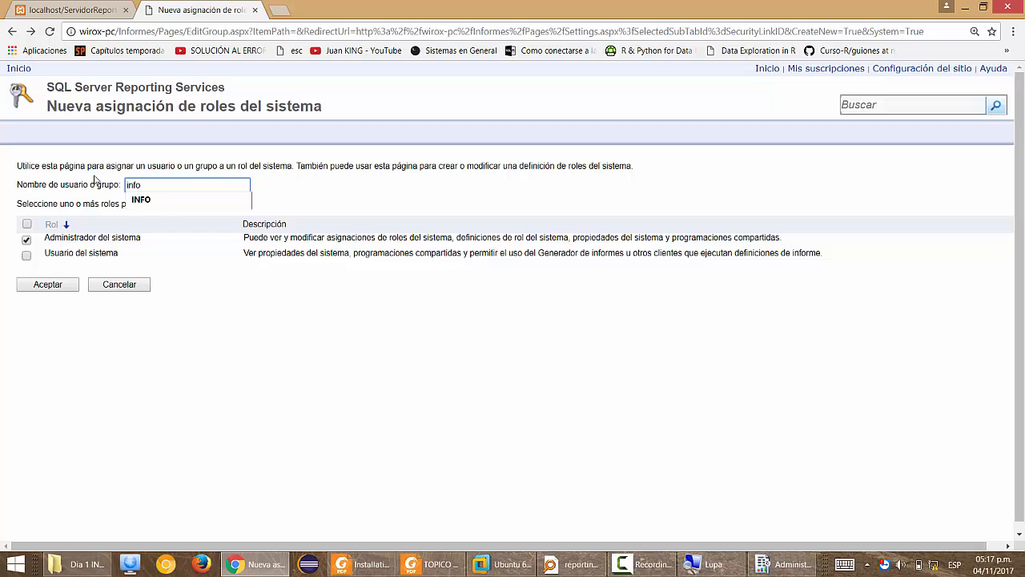
key("Down")
key("Return")
left_click(48, 284)
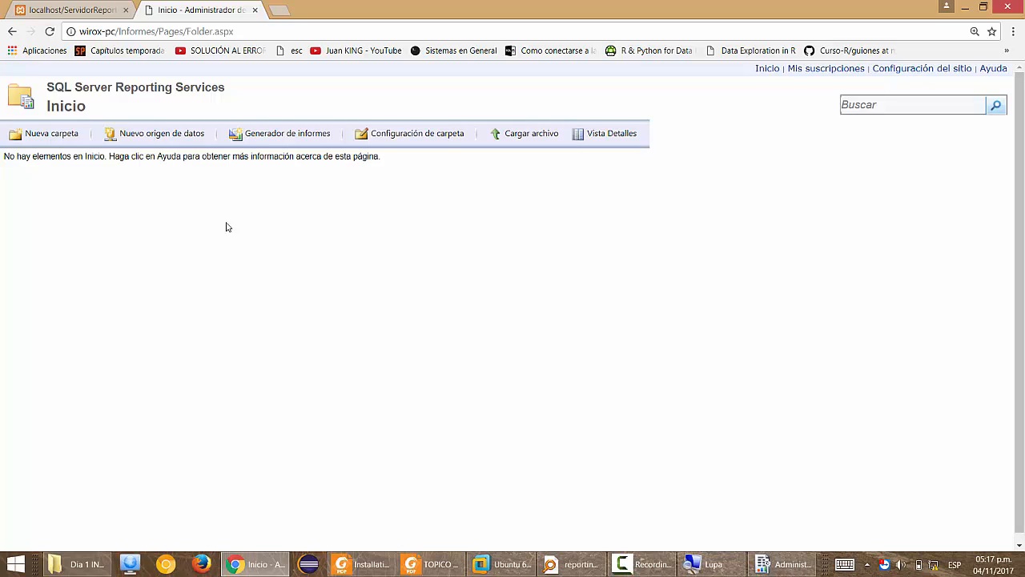
key("ctrl+shift+Tab")
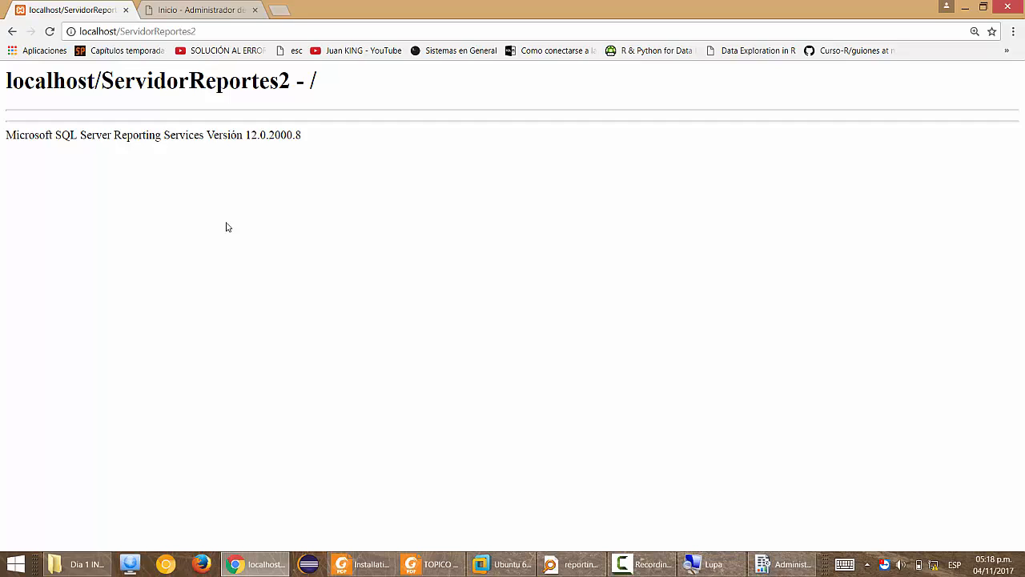
key("ctrl+Tab")
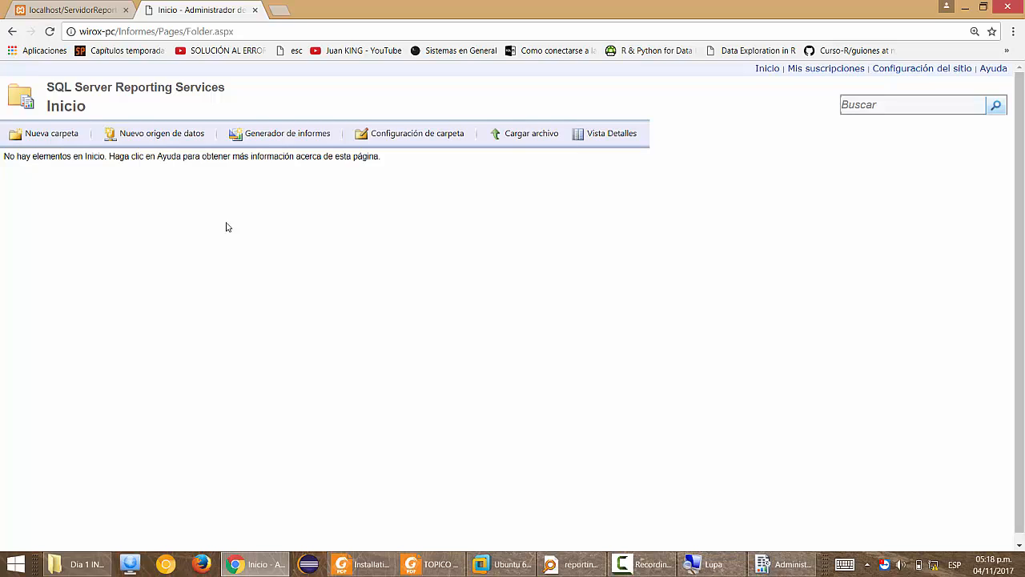
key("ctrl+plus")
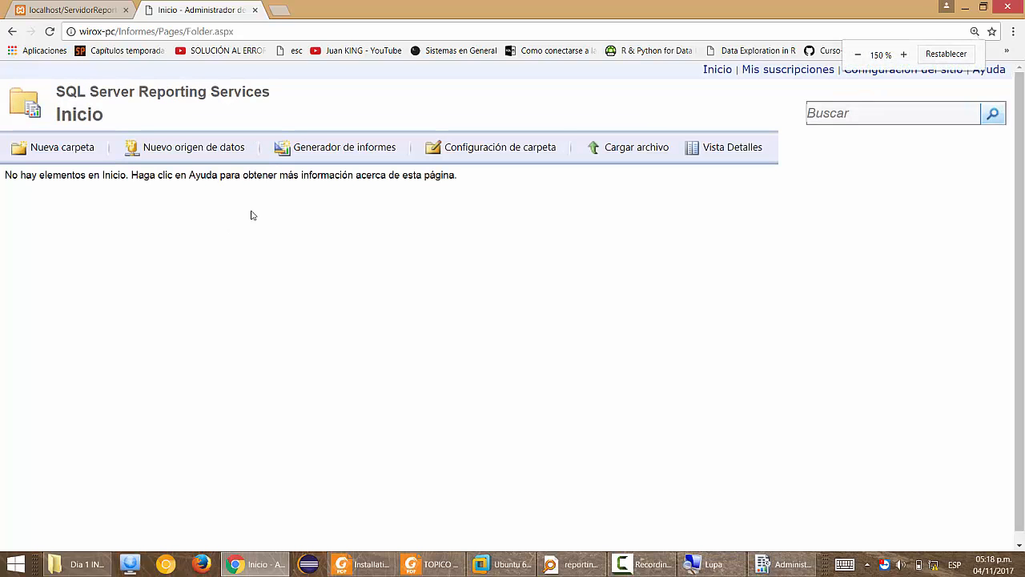
Add an Inicio folder role assignment for INFO with all five content roles selected.
left_click(480, 156)
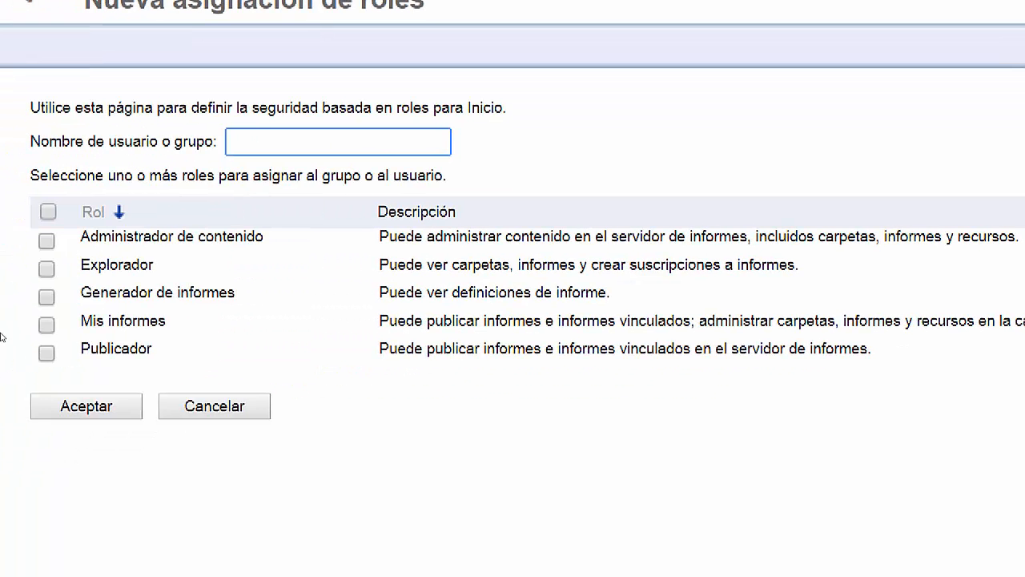
type("INFO")
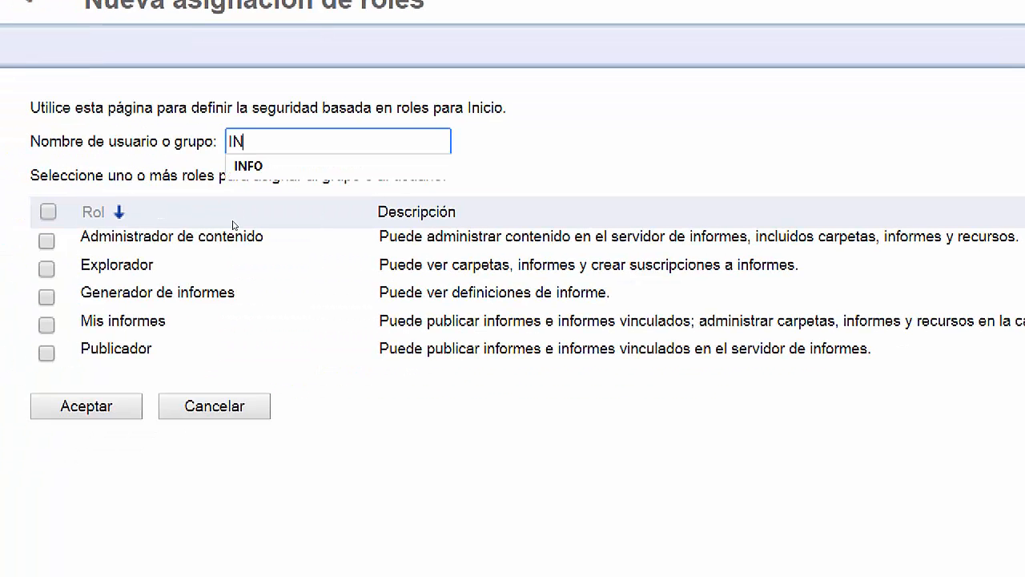
left_click(349, 198)
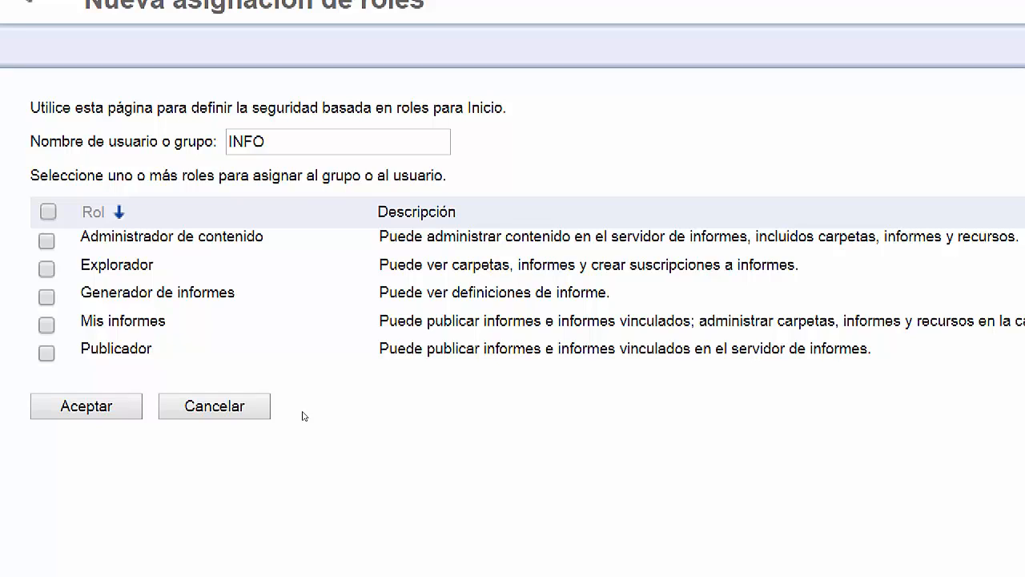
left_click(48, 212)
Save INFO's folder role assignment and return to the Inicio folder contents.
left_click(88, 402)
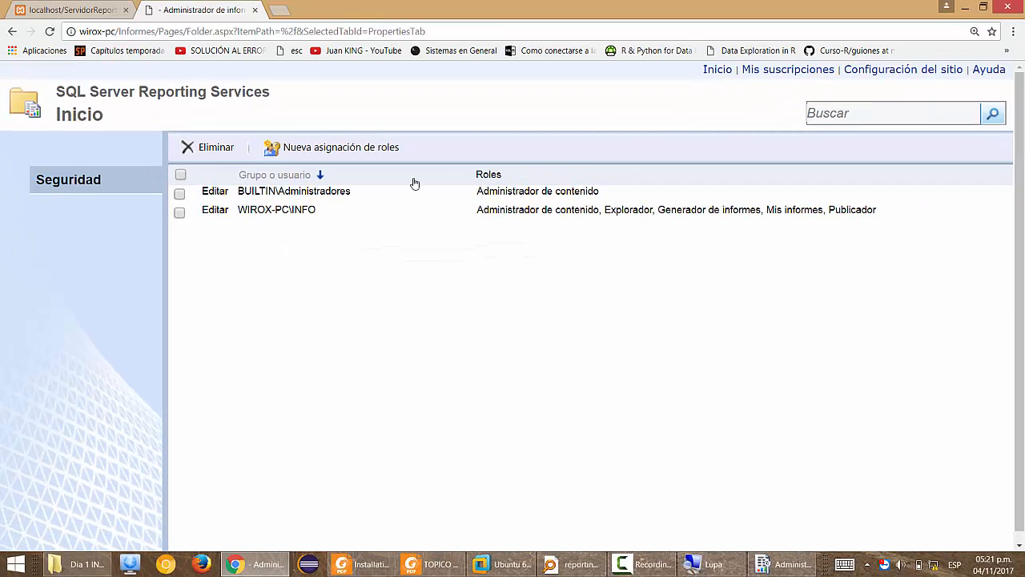
left_click(717, 70)
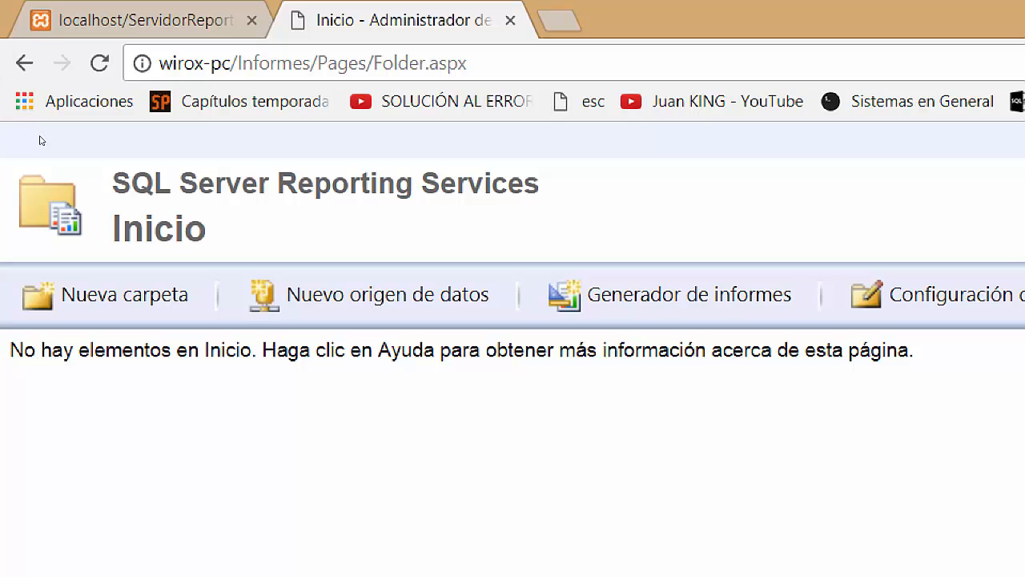
Start a new folder named Mis Origenes de Datos with description 'Aqui se almacenan todos los origenes de datos.'.
left_click(84, 300)
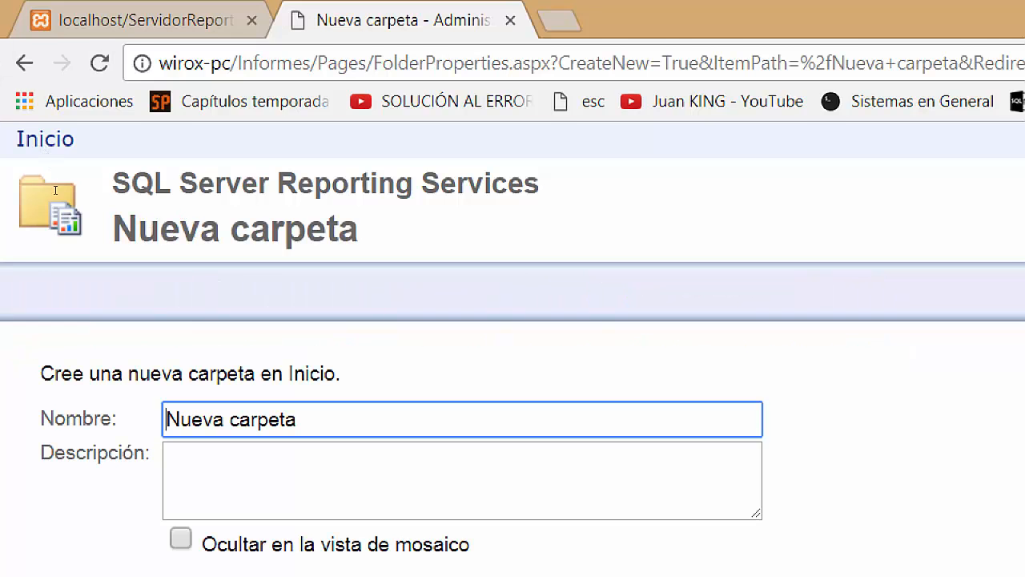
key("ctrl+a")
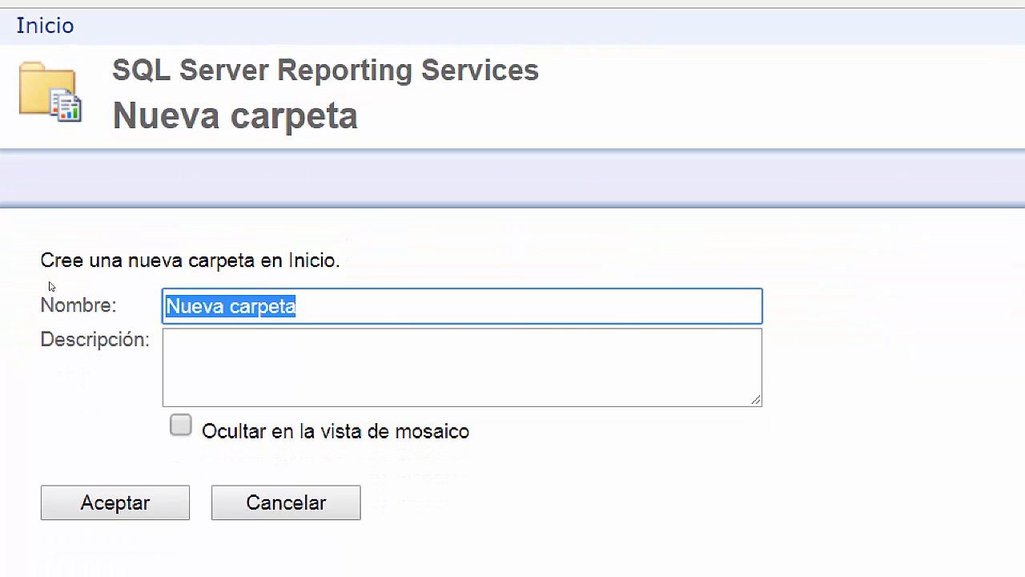
type("Mis Orig")
key("Down")
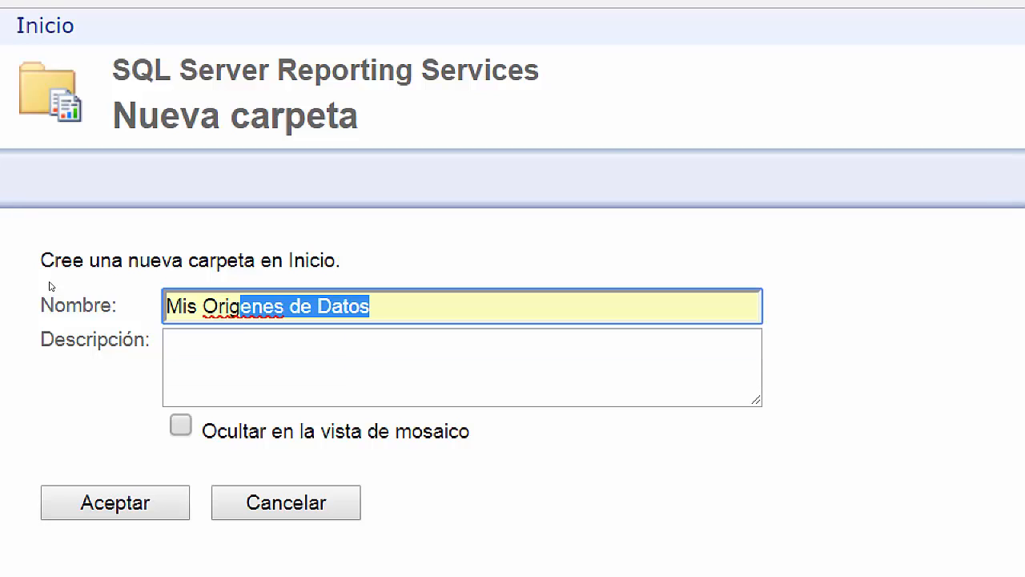
key("Tab")
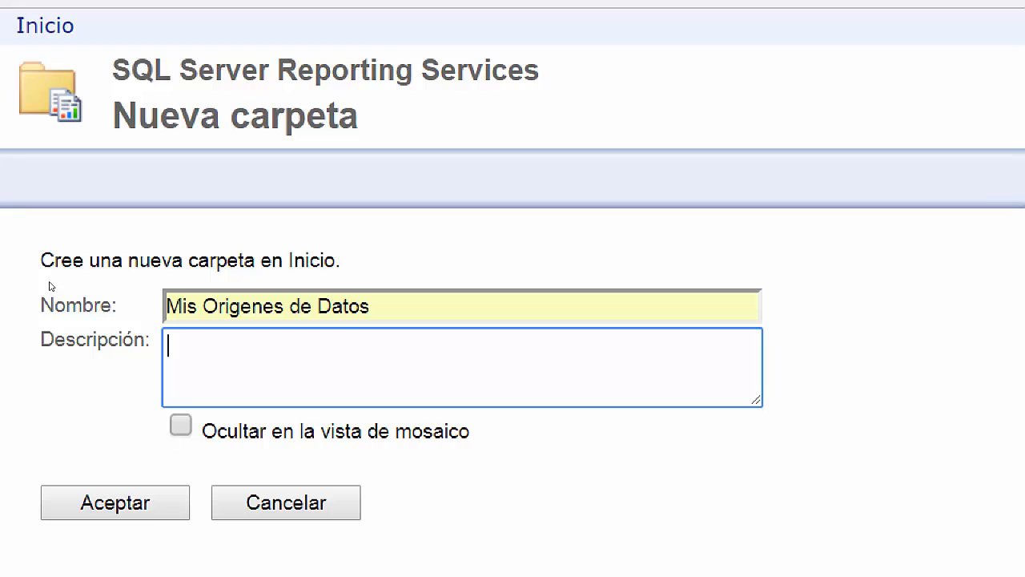
type("Aqui ")
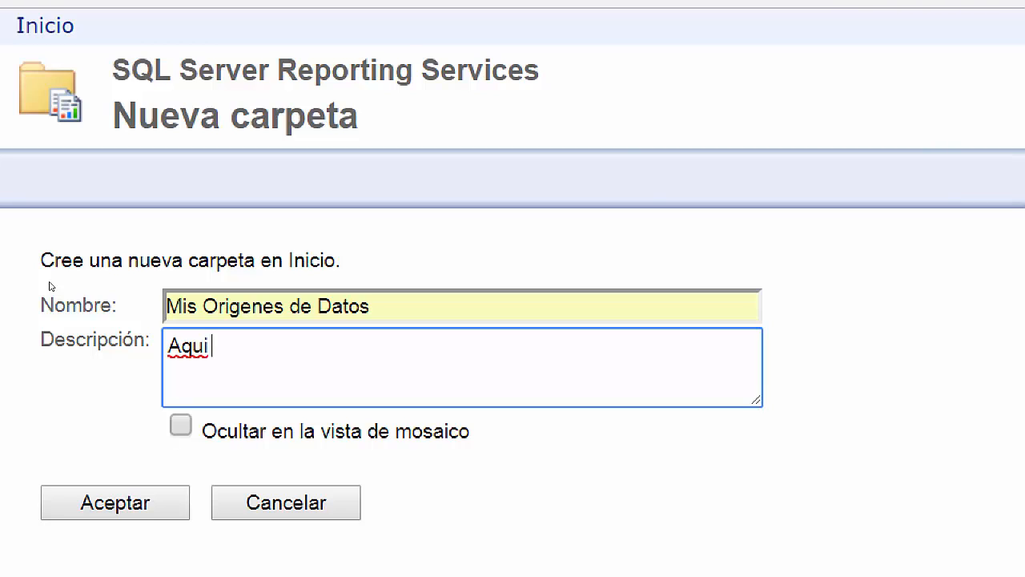
type("se almacenan ")
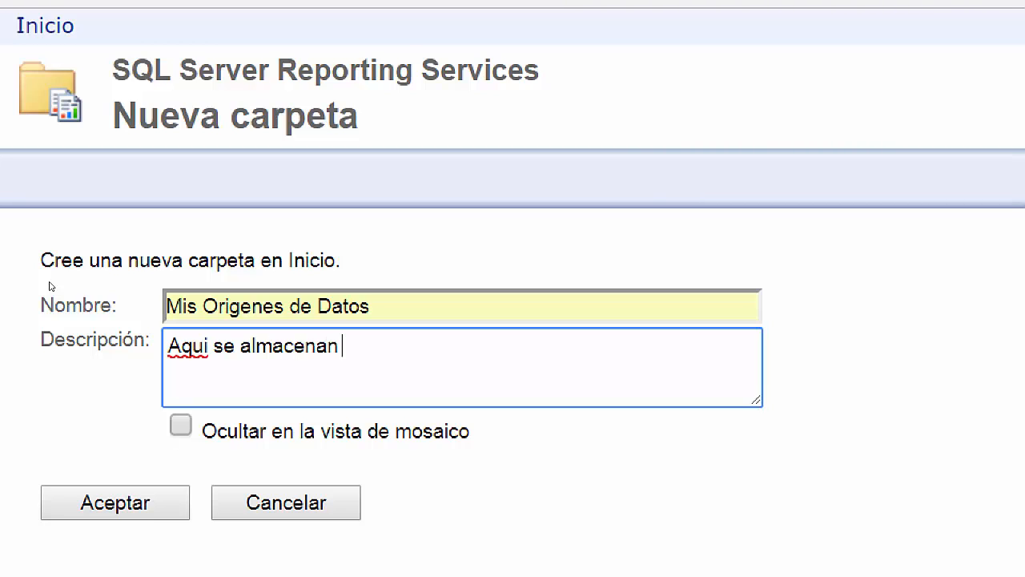
type("todos los orig")
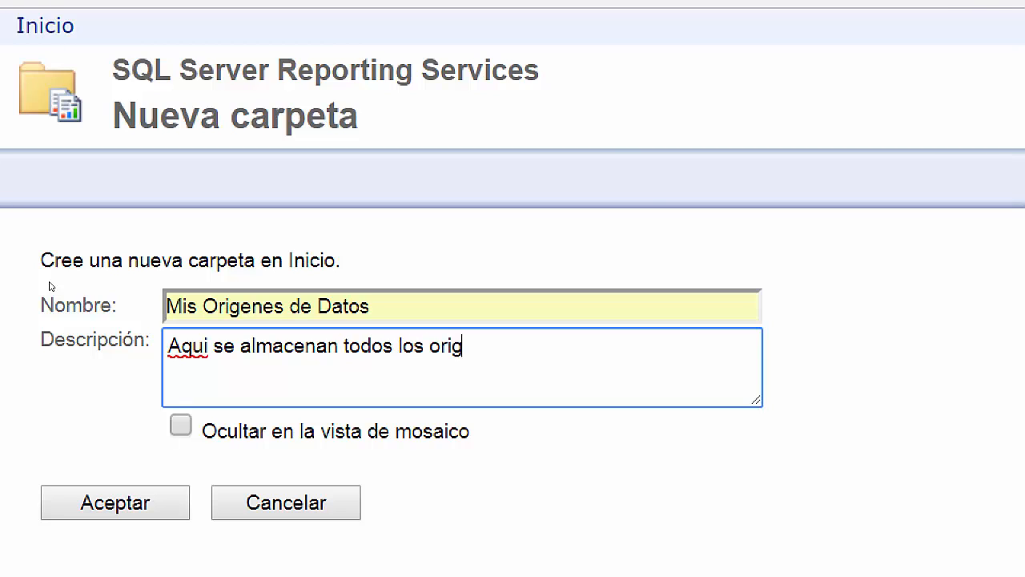
type("enes de datos.")
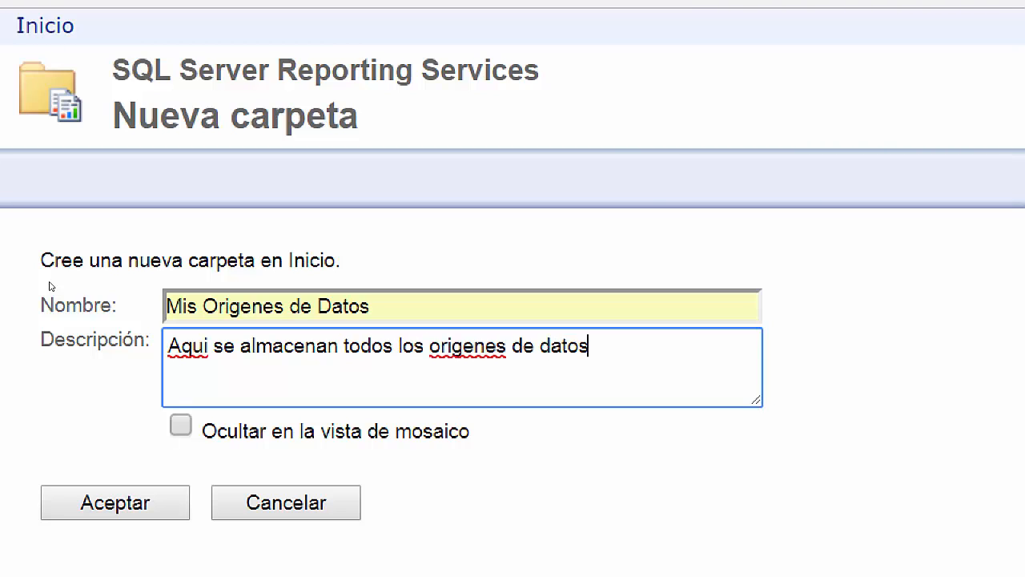
Accent 'orígenes' and 'Aquí' in the description, then create the folder.
key("Left")
key("Left")
key("Left")
key("Left")
key("Left")
key("Left")
key("Left")
key("Left")
key("Left")
key("Left")
key("Left")
key("Left")
key("Left")
key("Left")
key("Left")
key("BackSpace")
type("í")
key("Home")
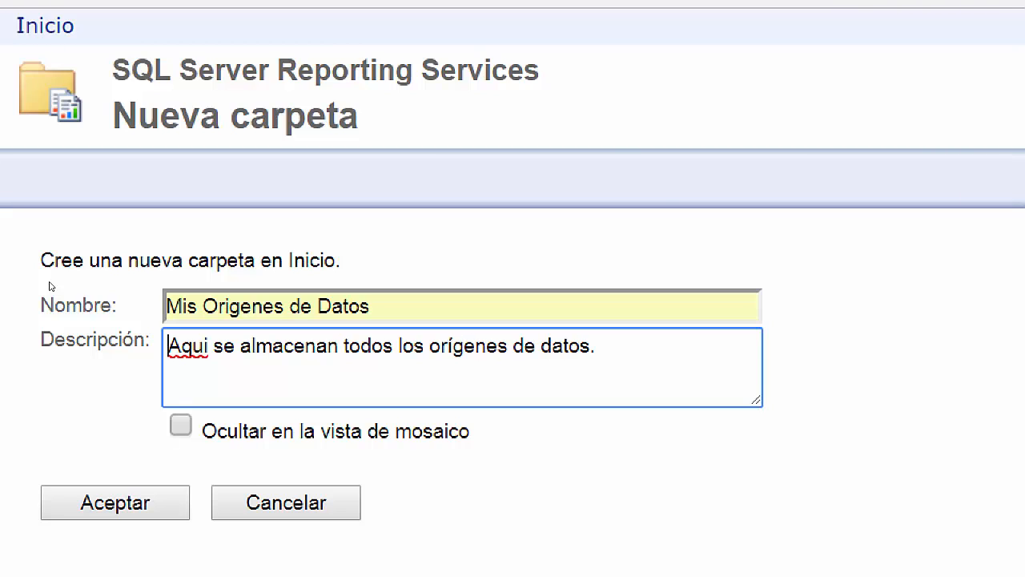
key("Right")
key("Right")
key("Right")
key("shift+Right")
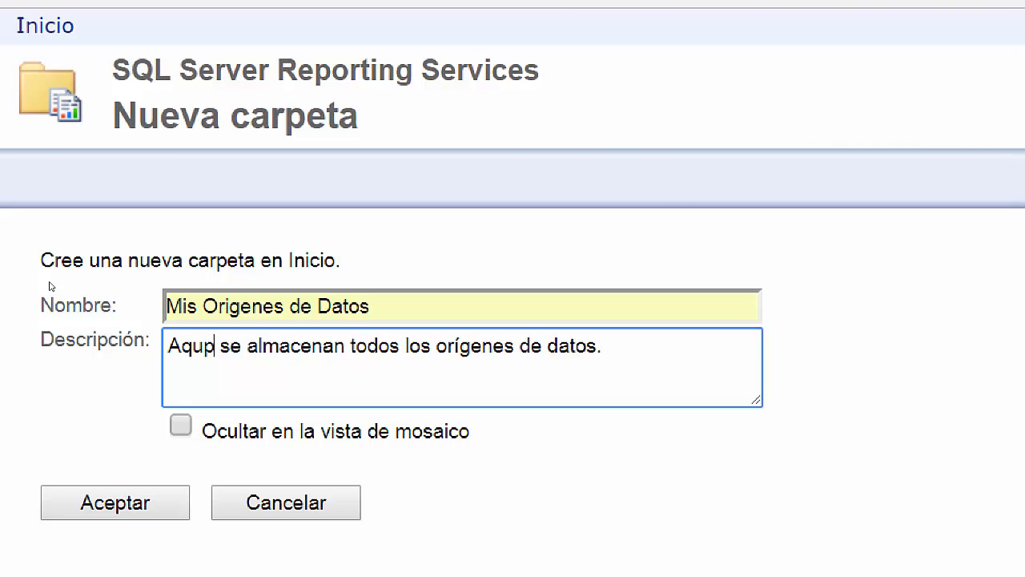
key("BackSpace")
type("í")
key("End")
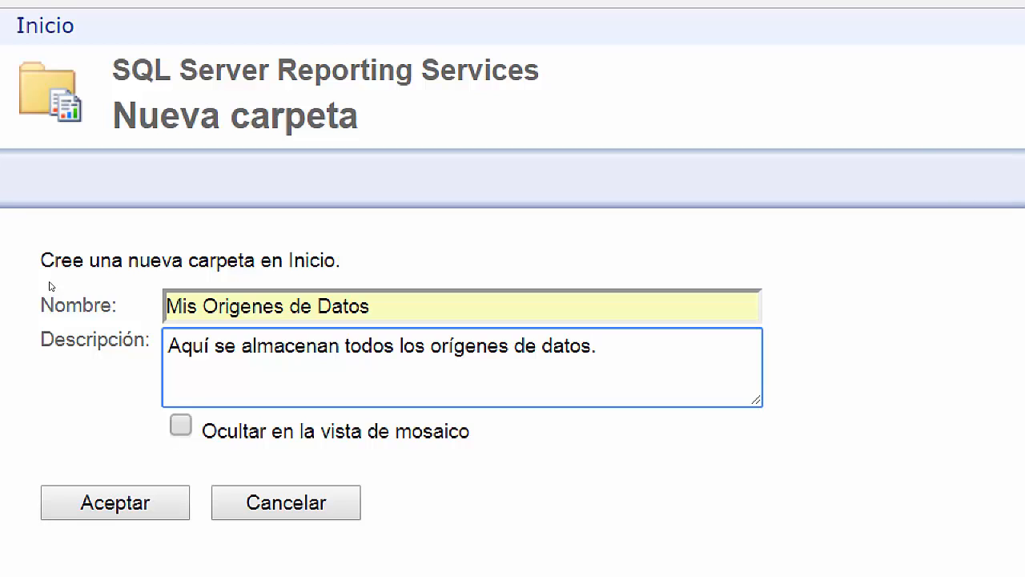
left_click(112, 501)
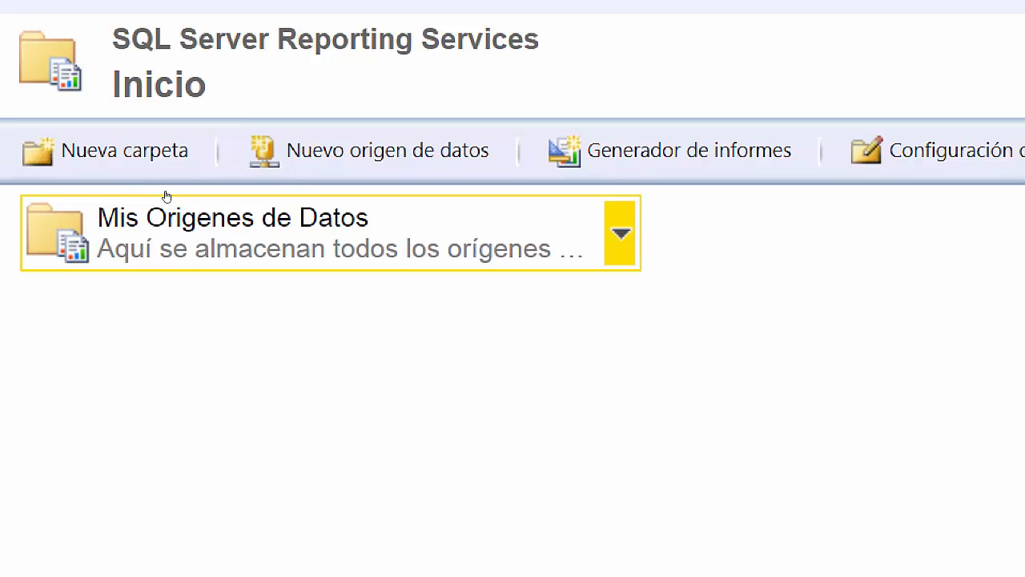
Start another new folder named Mis Informes.
left_click(72, 152)
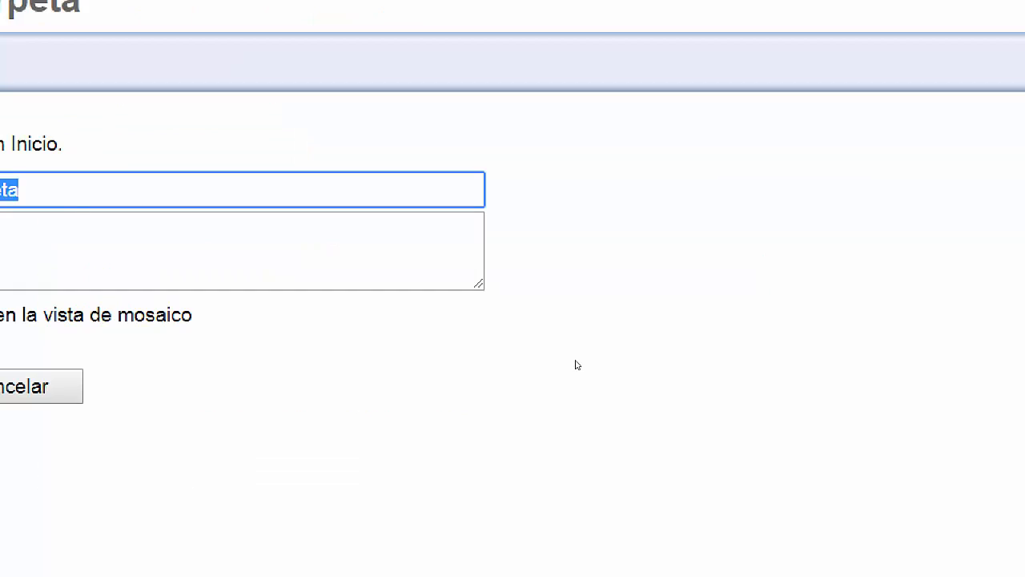
type("MIs")
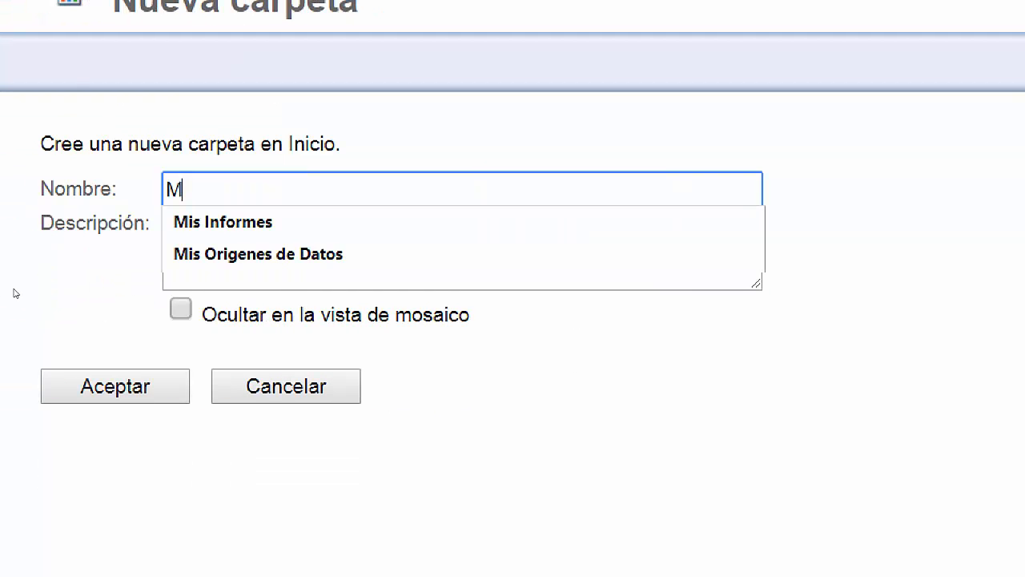
key("BackSpace")
key("BackSpace")
key("BackSpace")
type("is")
key("Down")
key("Tab")
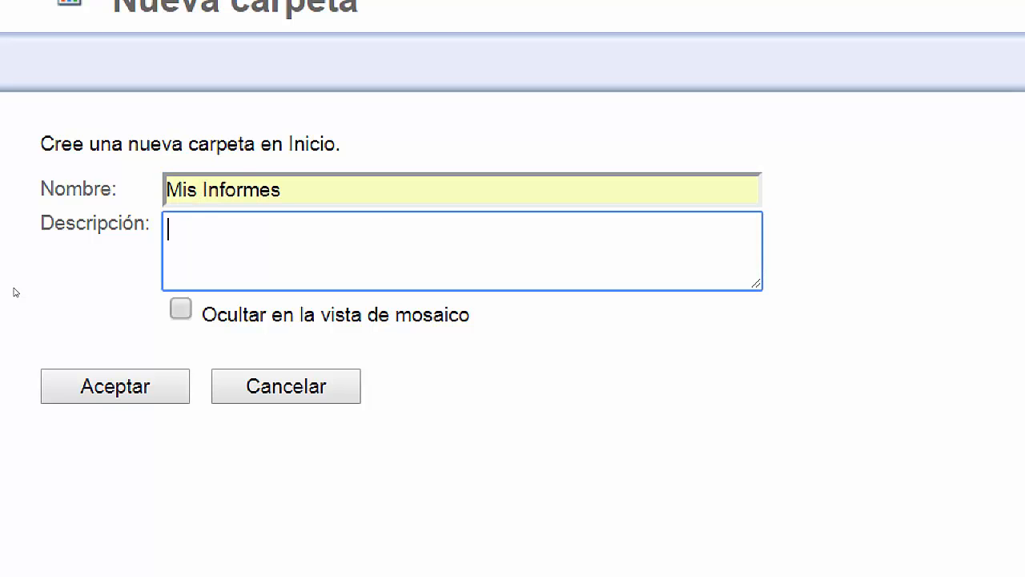
Describe it as 'Aquí se almacenan mis informes.', fixing Aquí via spell-check.
type("Aqui se")
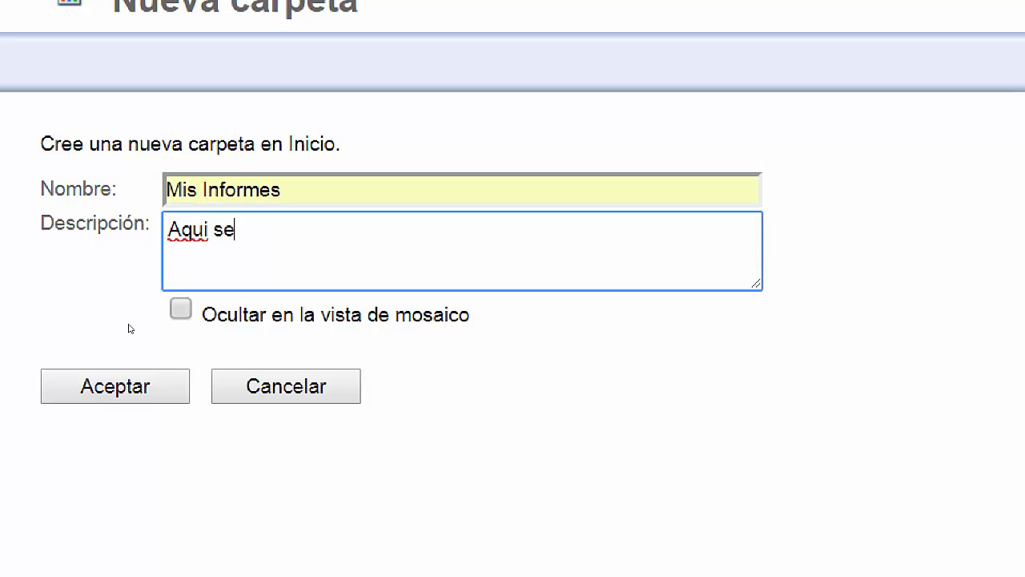
type(" almacenan mi")
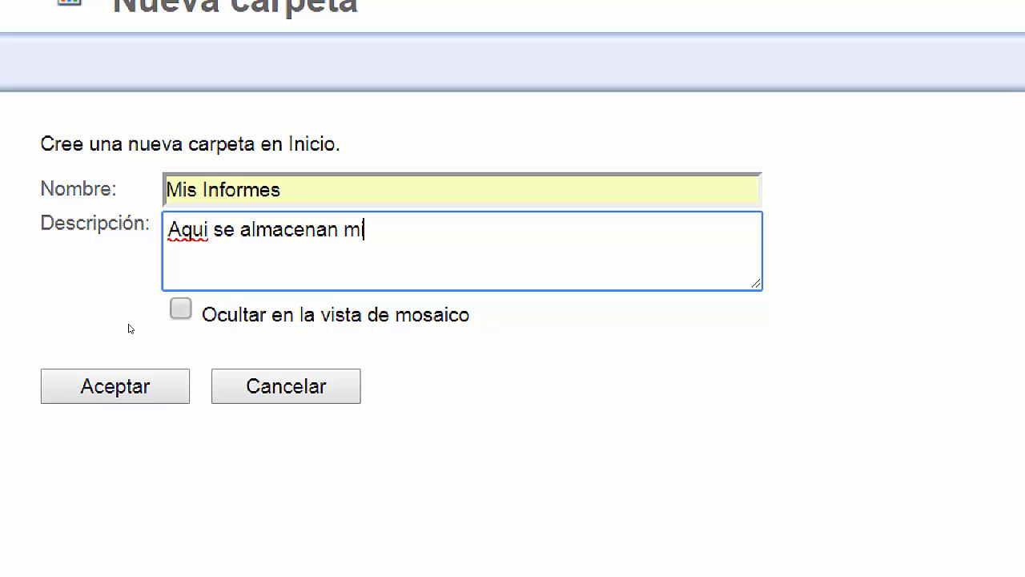
type("s informes.")
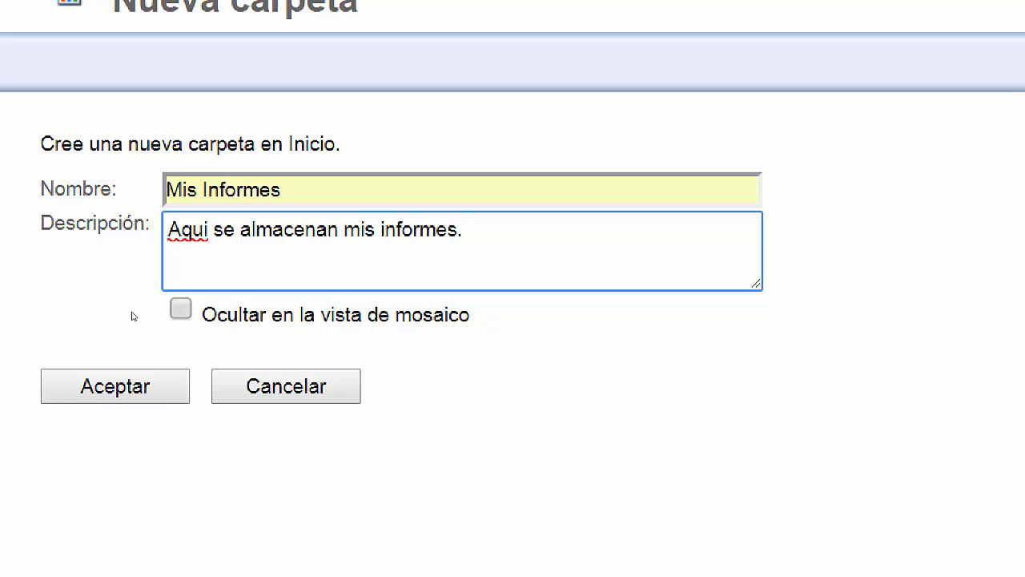
right_click(188, 230)
left_click(233, 253)
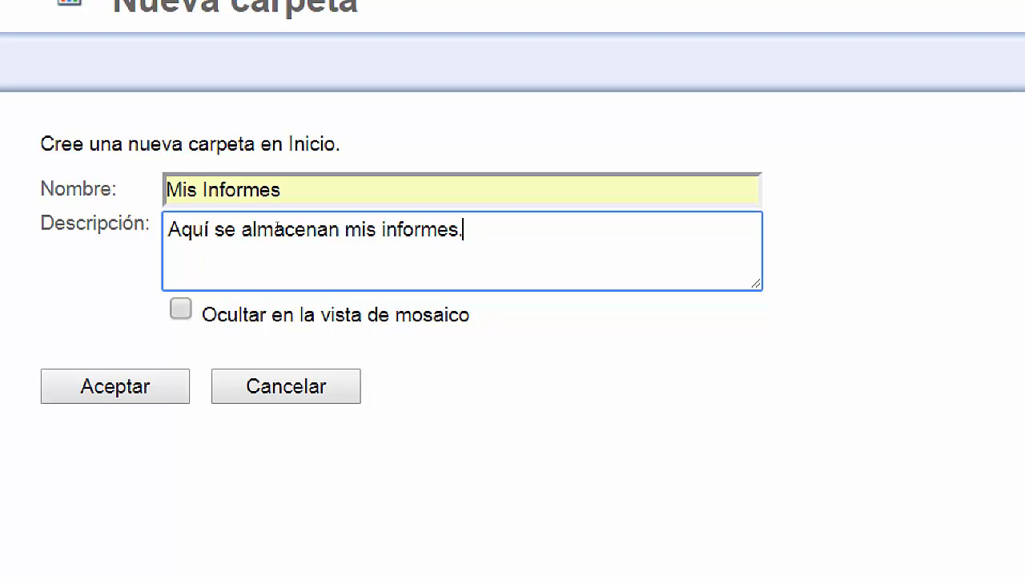
left_click(42, 307)
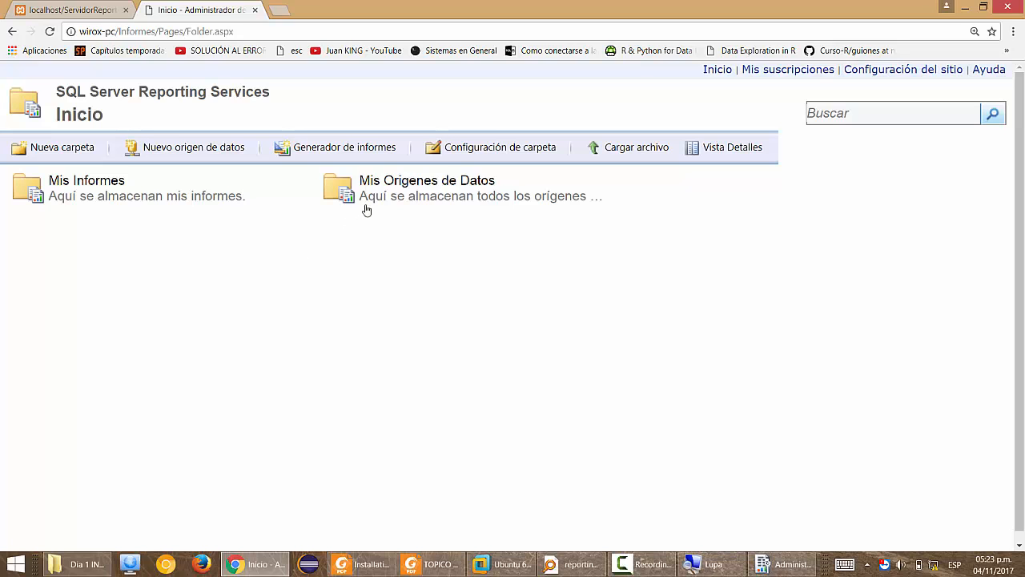
Open Mis Origenes de Datos and begin a new data source inside it.
left_click(408, 186)
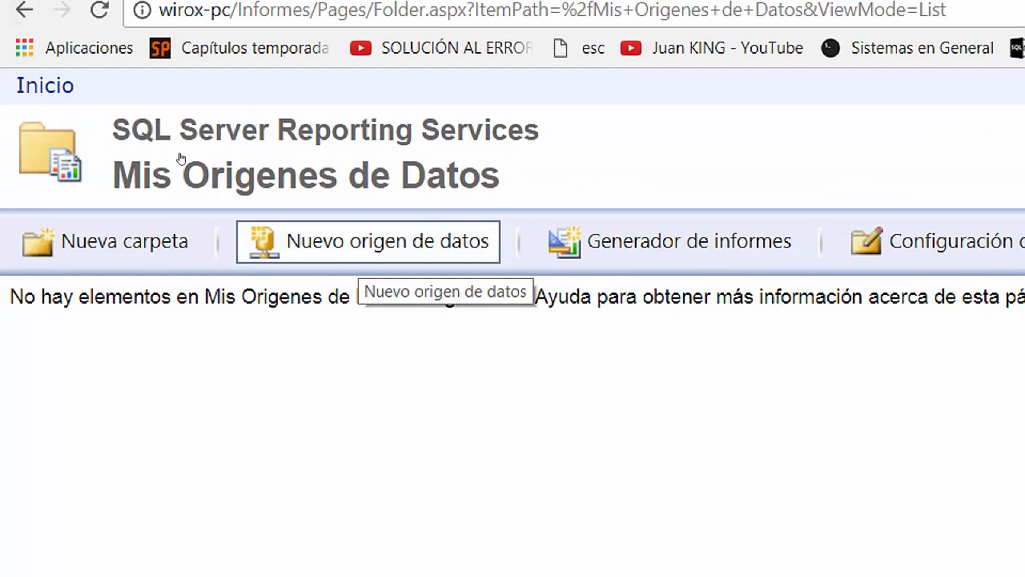
left_click(364, 250)
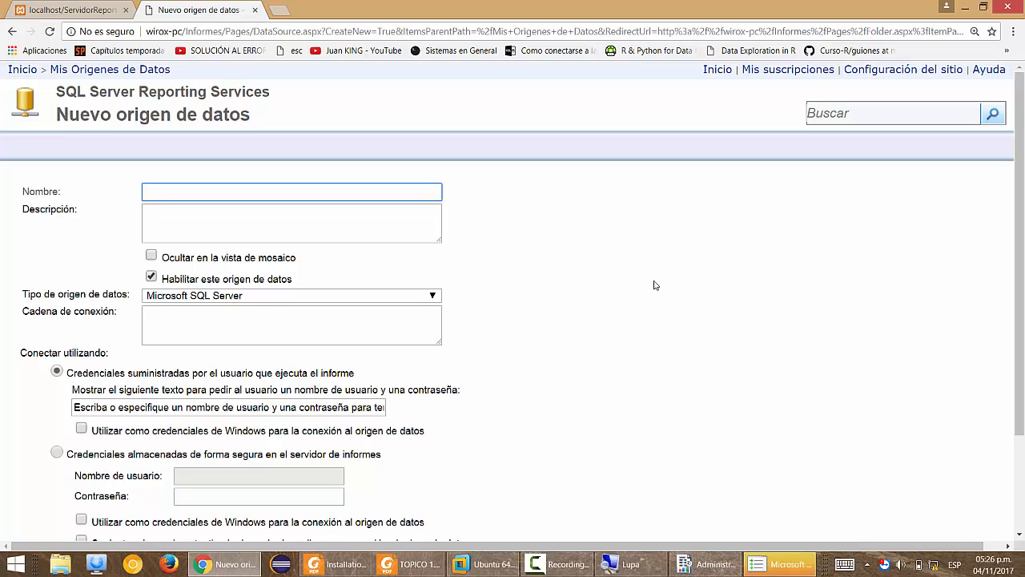
left_click(515, 327)
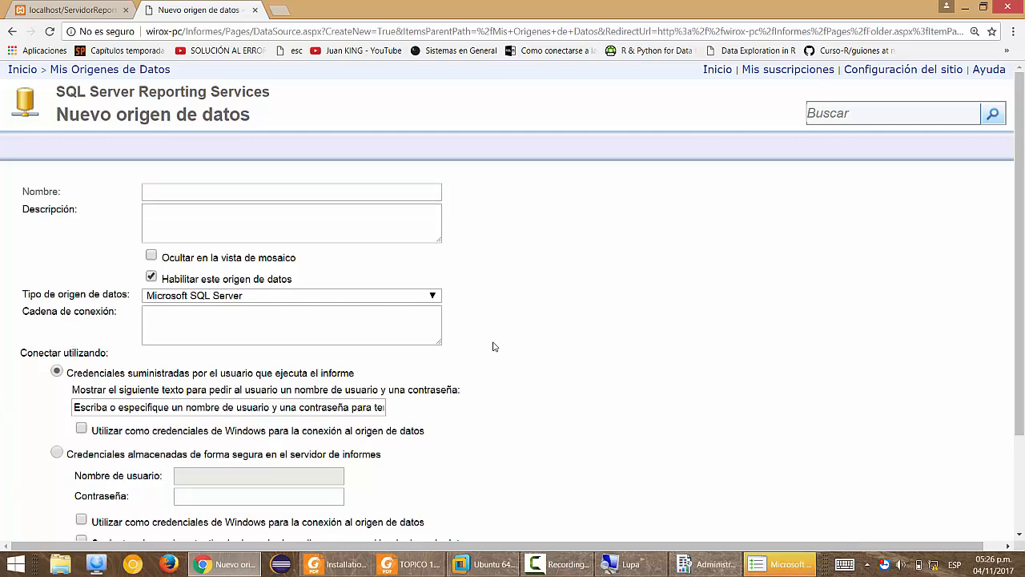
Launch SQL Server 2014 Management Studio as administrator and connect to the WIROX-PC server.
key("super")
type("manager")
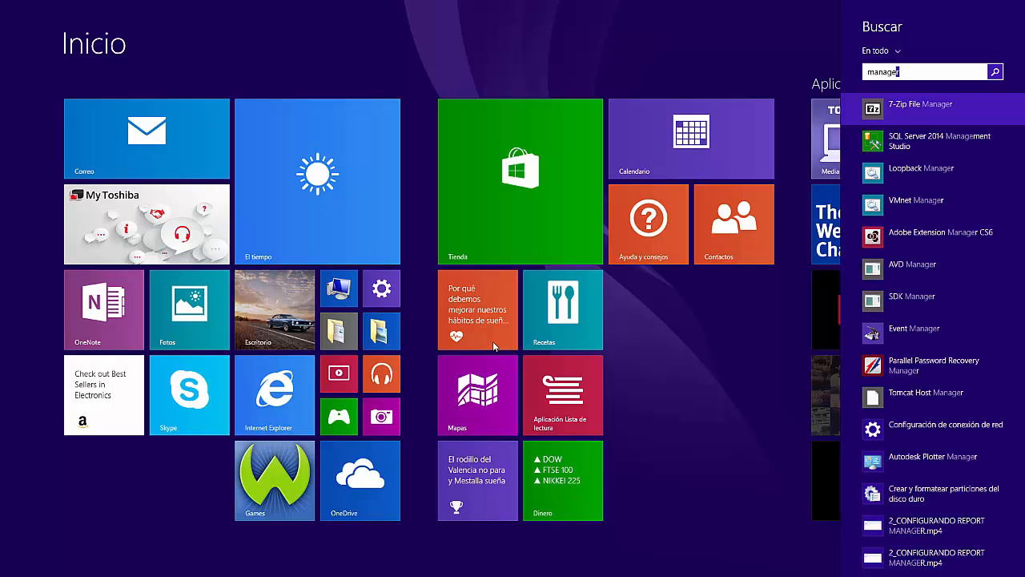
key("Down")
key("Return")
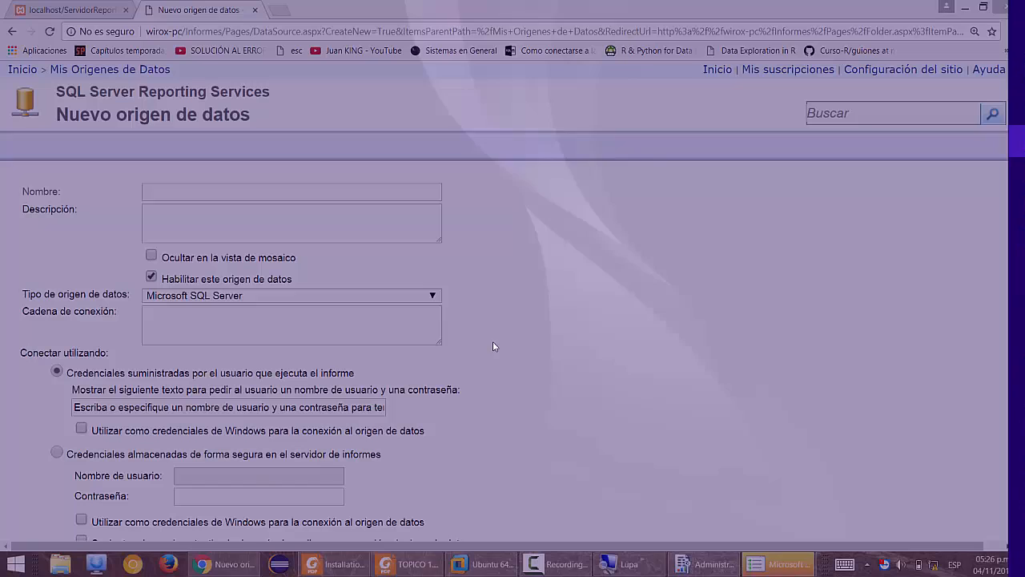
key("Left")
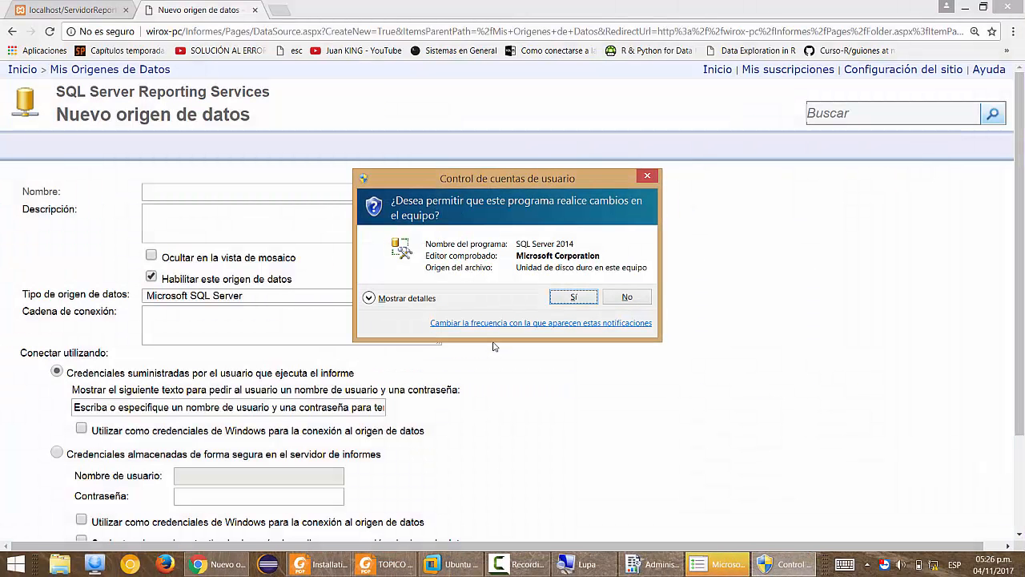
key("Return")
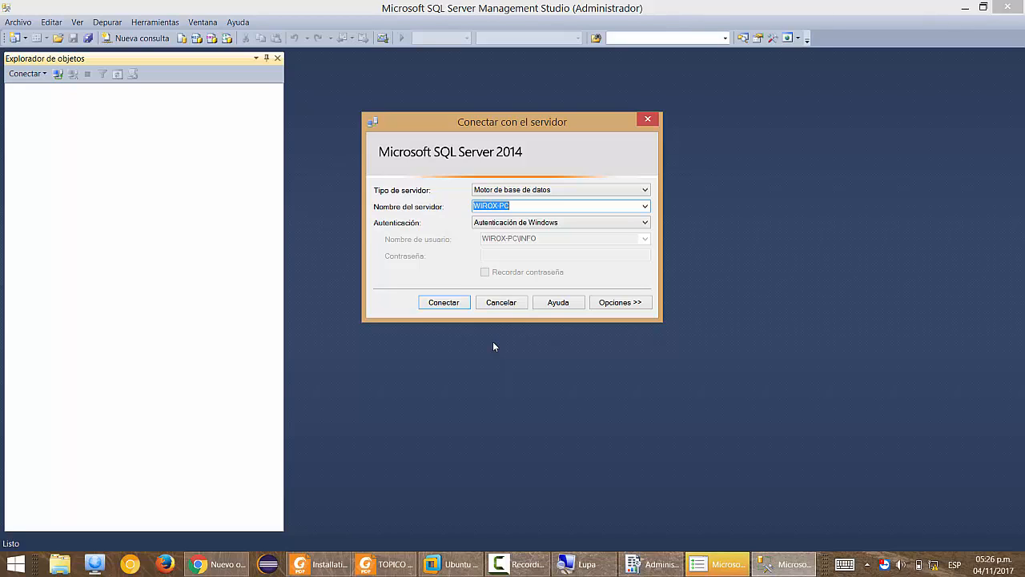
left_click(467, 303)
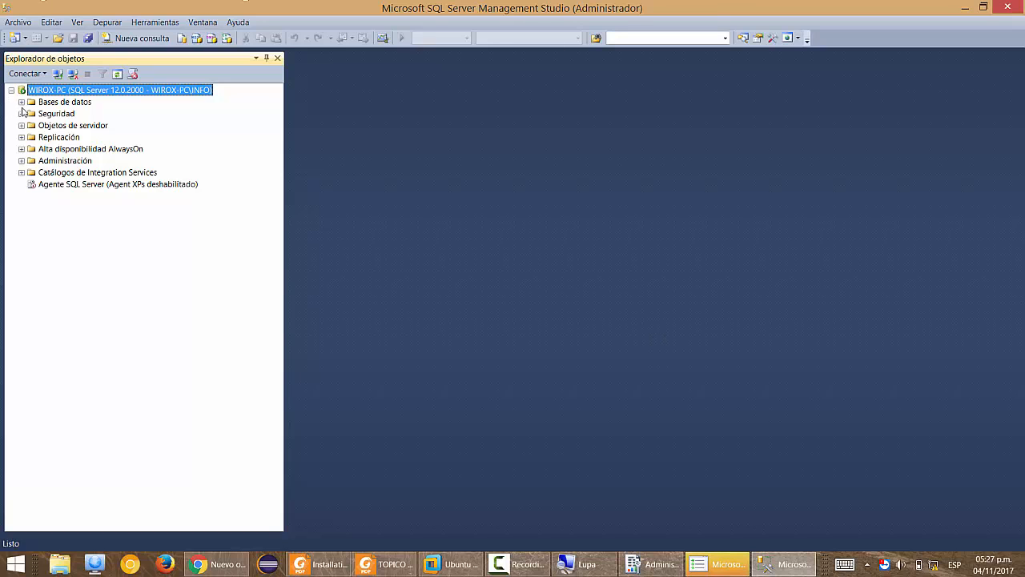
Expand Bases de datos > AdventureWorks2014 > Diagramas and select the dbo.Diag_Advetnure diagram.
left_click(21, 114)
left_click(21, 113)
left_click(21, 102)
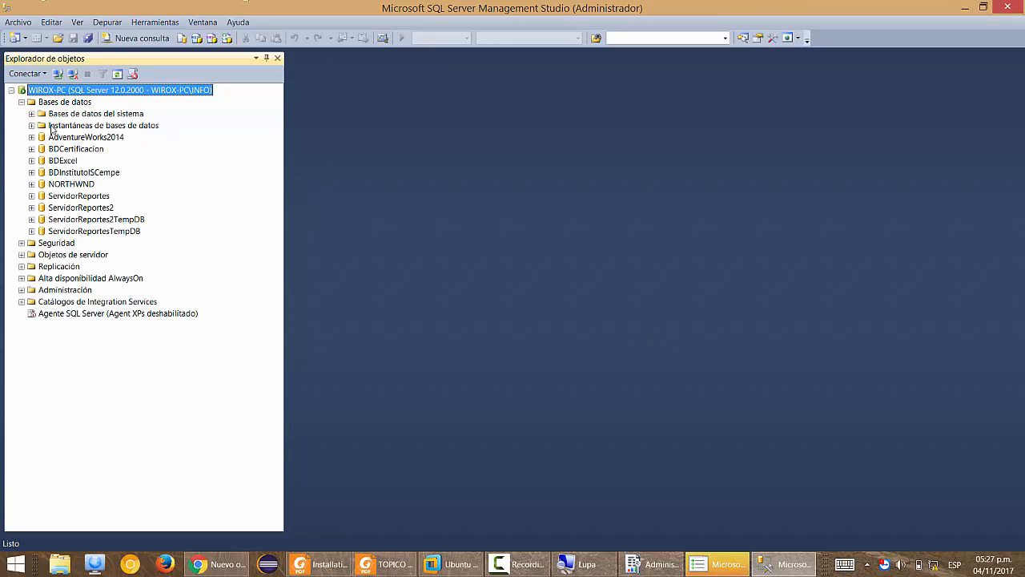
left_click(32, 137)
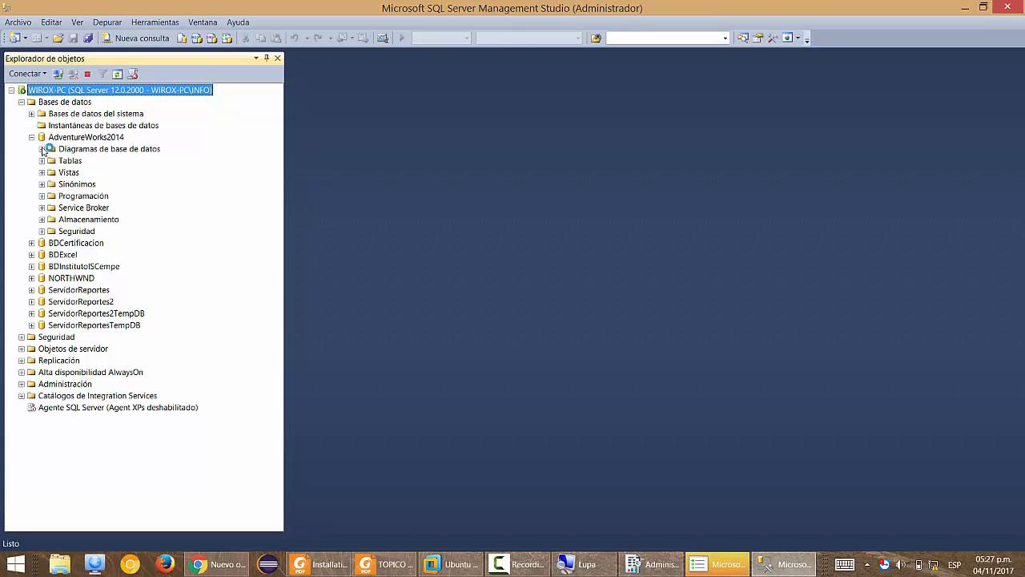
left_click(74, 152)
right_click(80, 150)
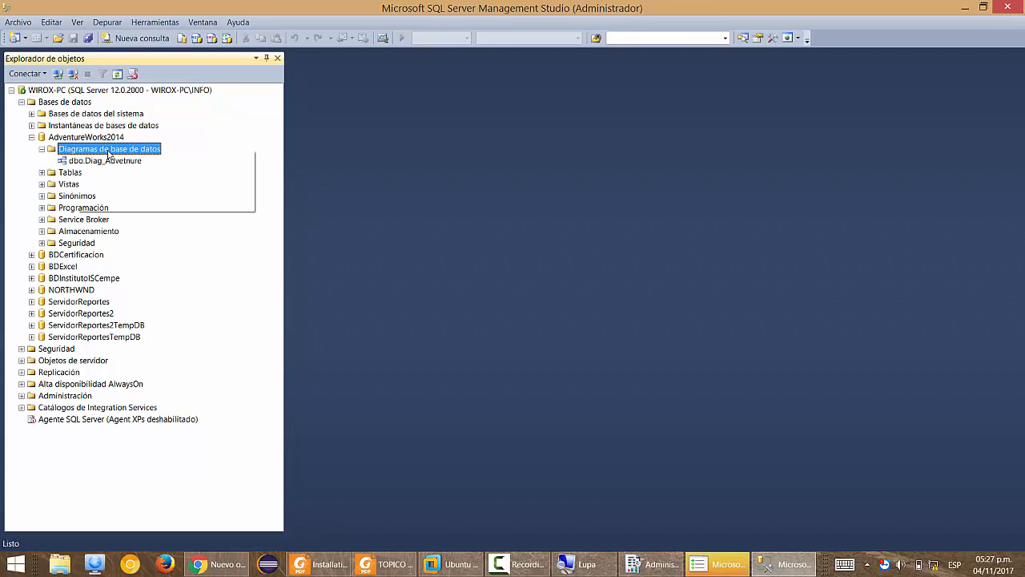
left_click(62, 161)
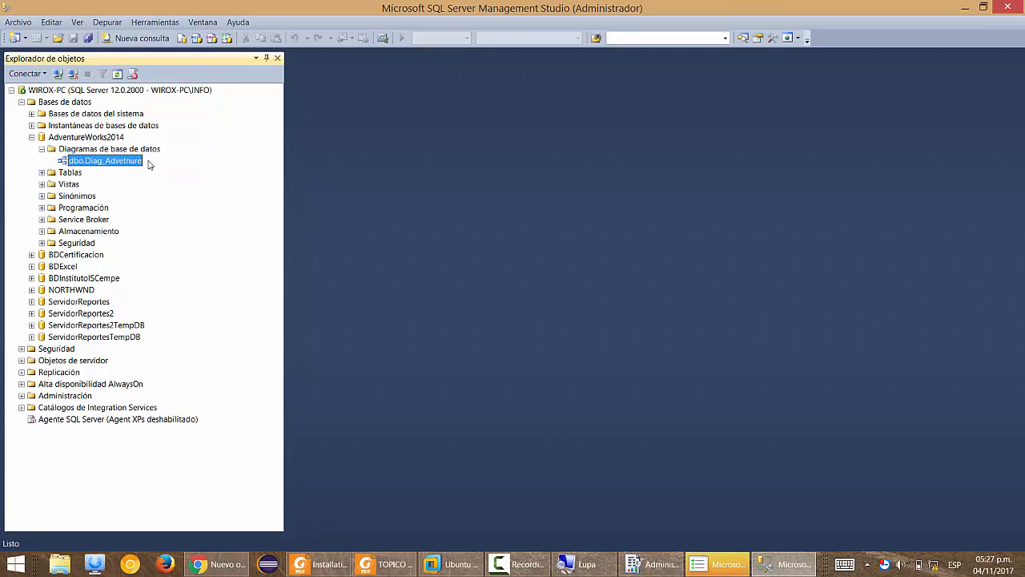
Delete the old dbo.Diag_Advetnure diagram and start a new database diagram.
key("Delete")
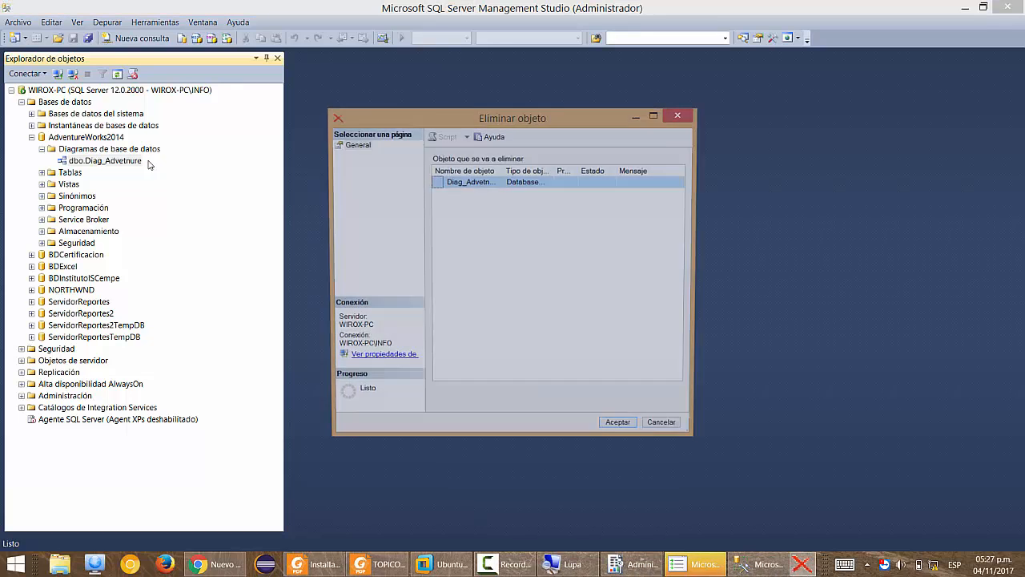
key("Return")
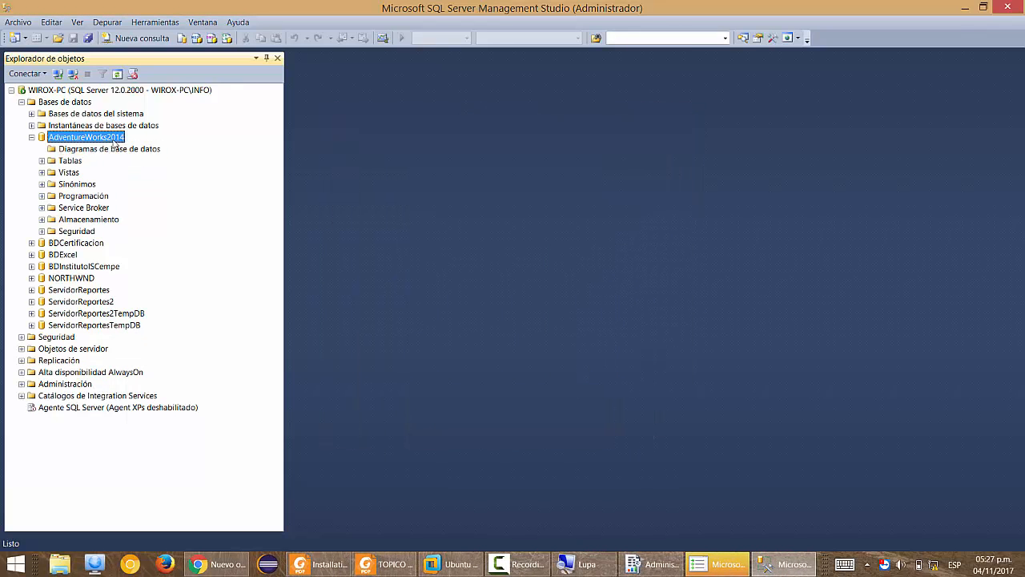
right_click(107, 149)
left_click(156, 159)
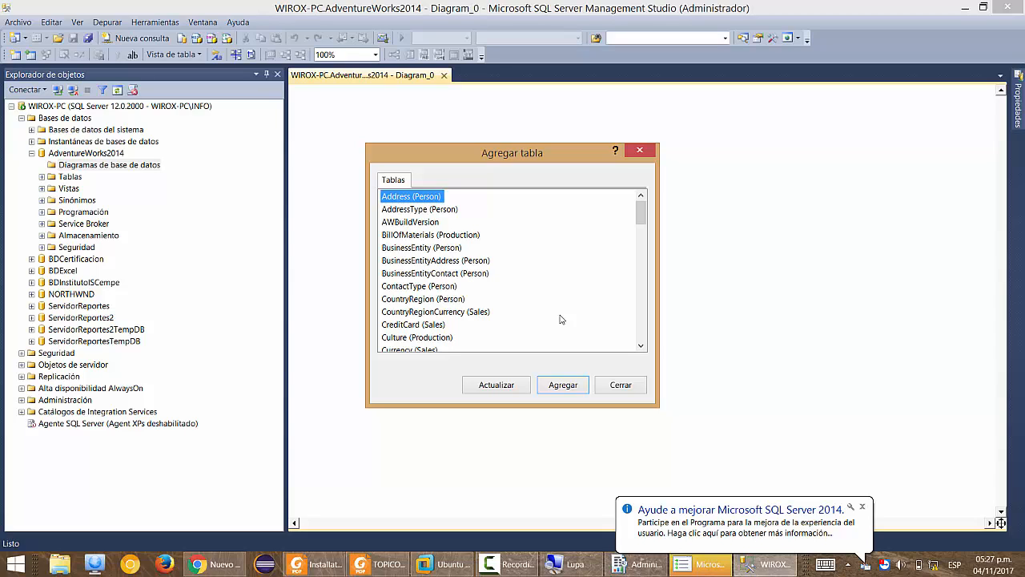
Add all AdventureWorks2014 tables to the new diagram and return to the Nuevo origen de datos form.
key("End")
key("shift+Home")
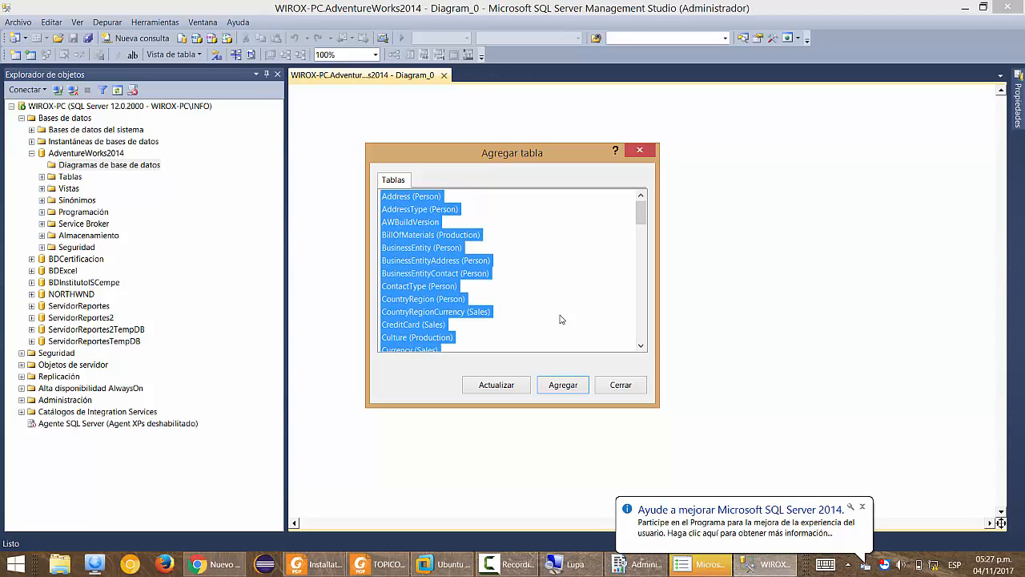
left_click(571, 385)
left_click(861, 509)
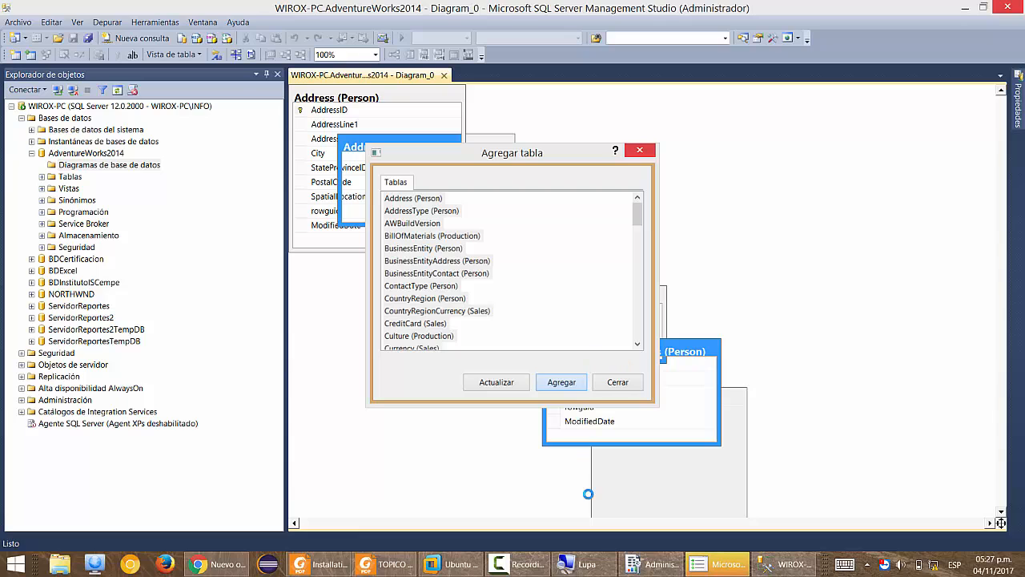
left_click(218, 563)
Enter DSAdventureWorks as Nombre and 'Origen de datos hacia AdventureWorks2014' as Descripción.
left_click(300, 192)
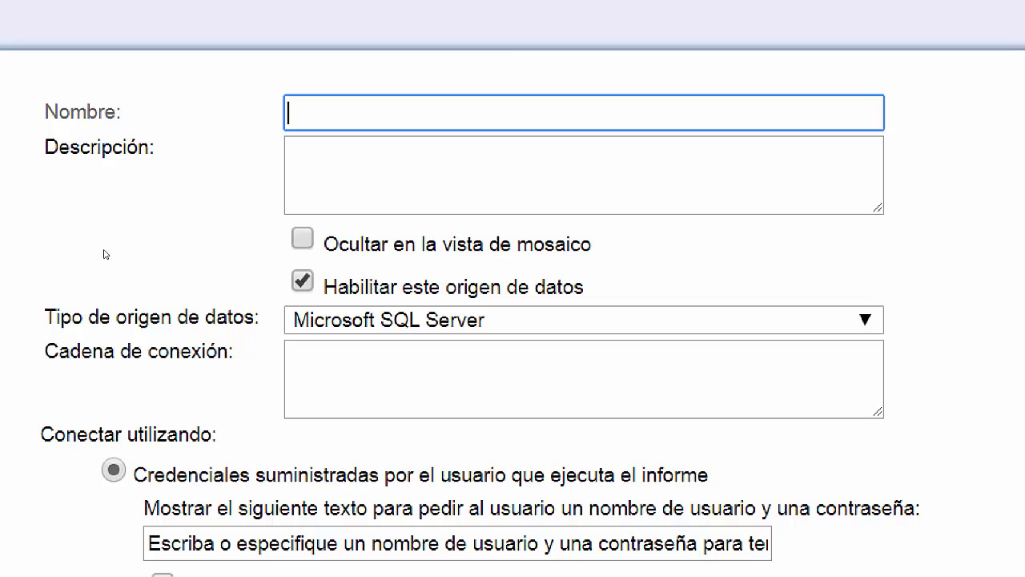
type("D")
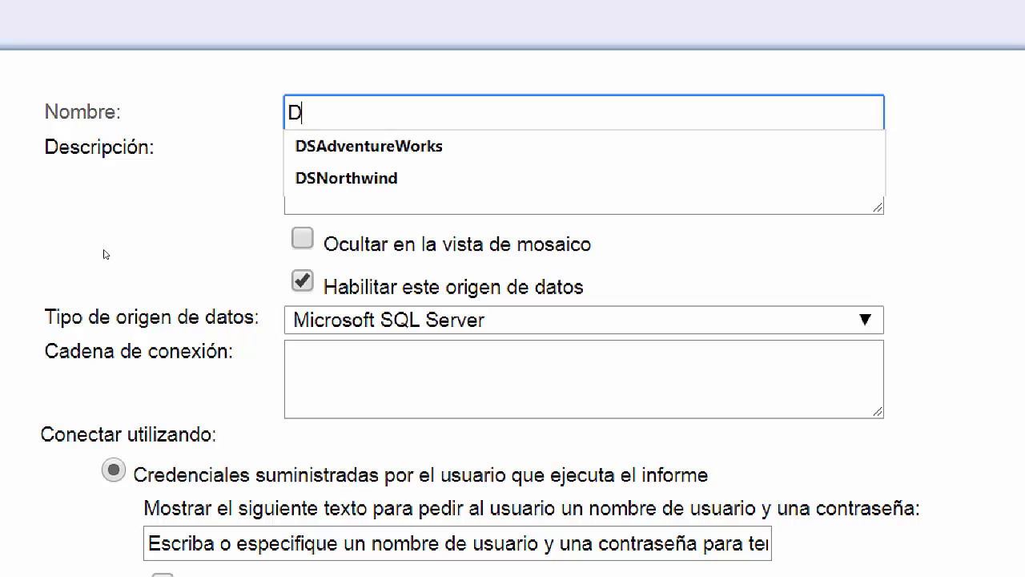
type("SAdventureWorks")
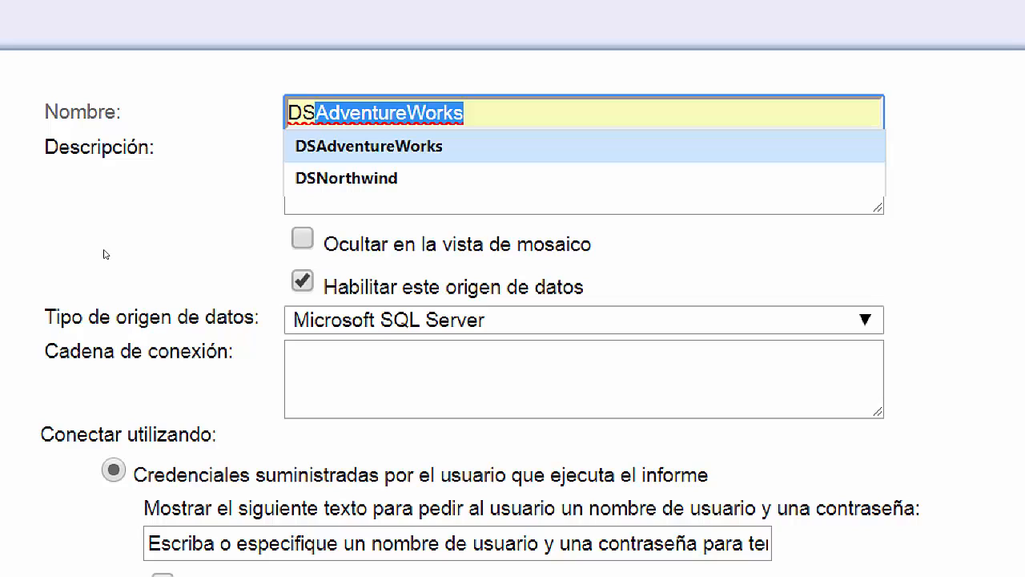
key("Return")
key("Tab")
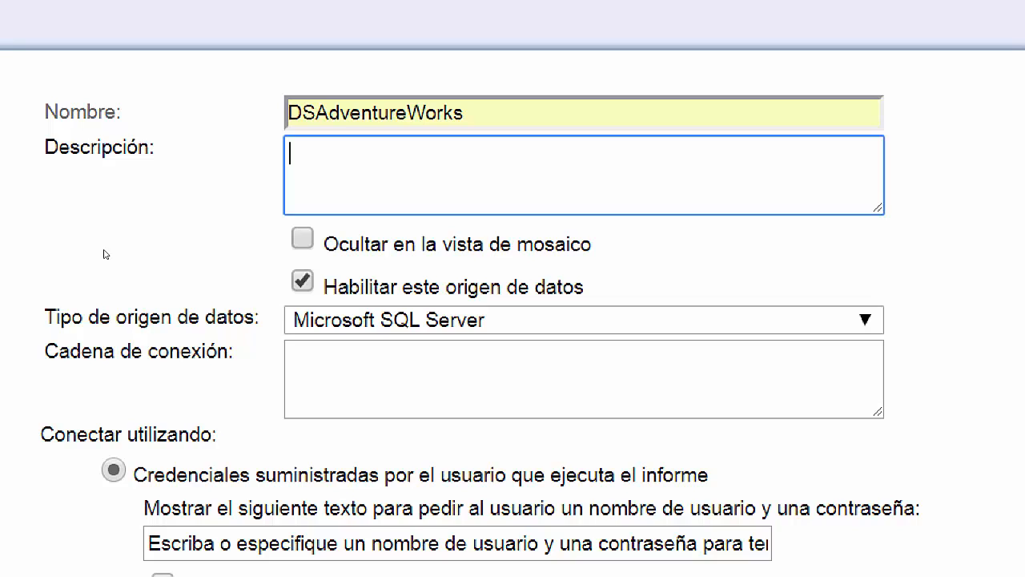
type("Origende d")
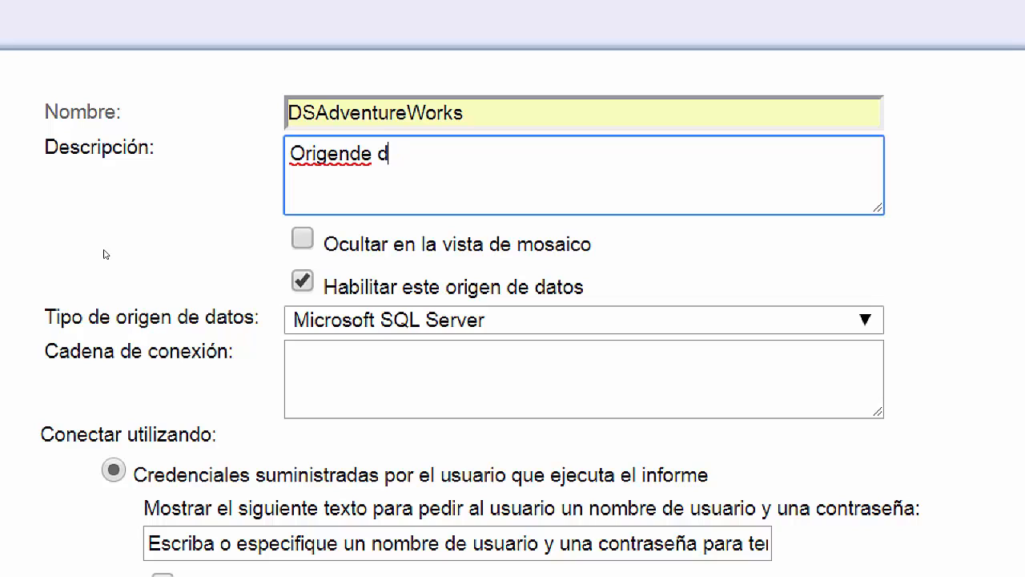
key("BackSpace")
key("BackSpace")
key("BackSpace")
key("BackSpace")
type("de dat")
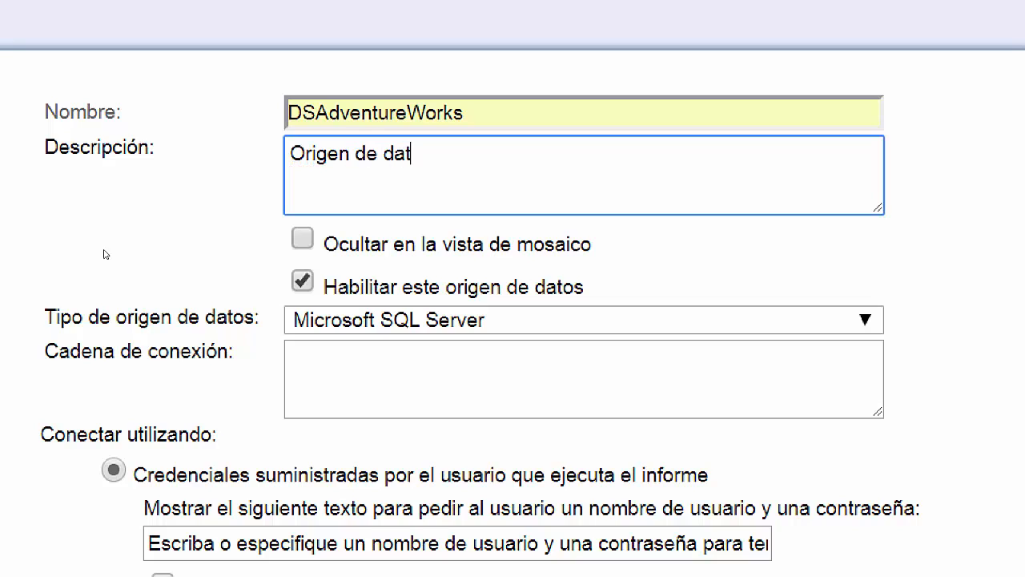
type("os hacia Ad")
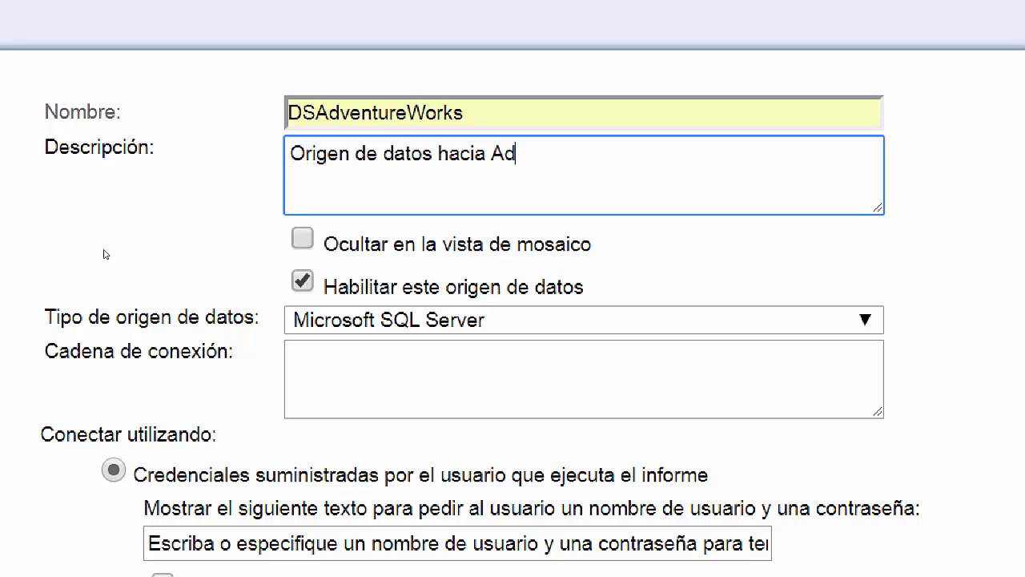
type("ventureWorks2014")
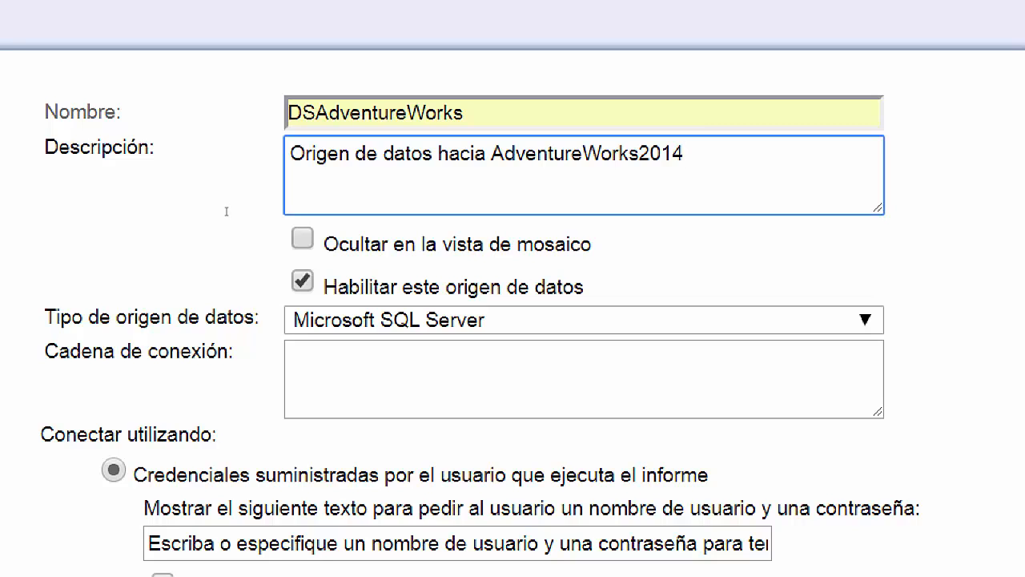
scroll(162, 372, "down", 1)
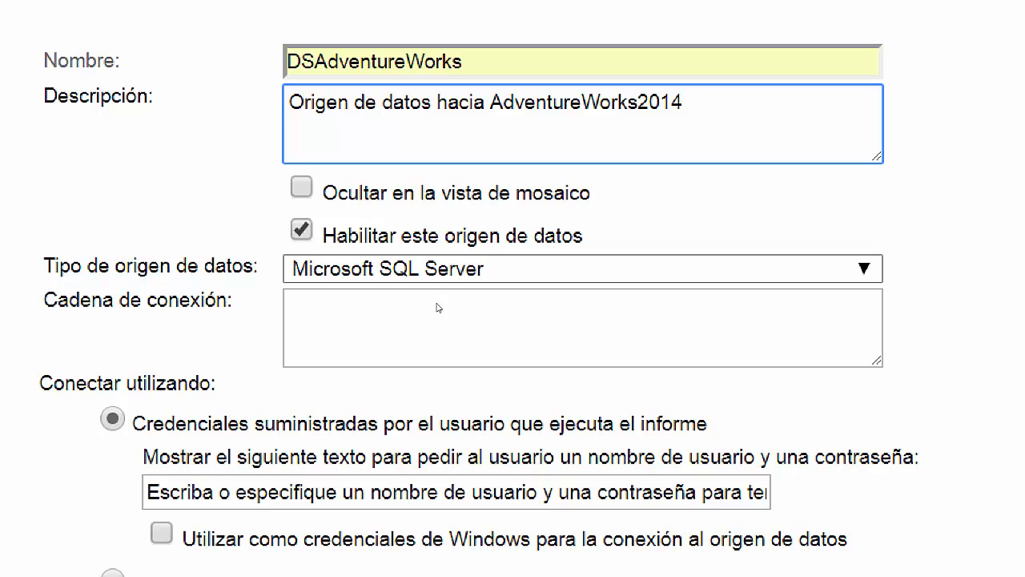
left_click(435, 295)
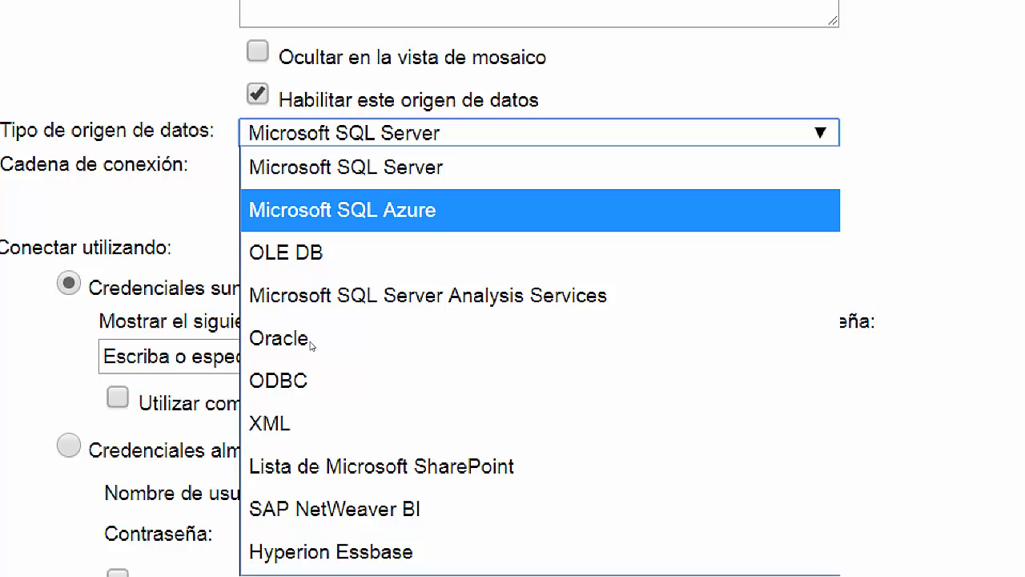
key("Down")
key("Down")
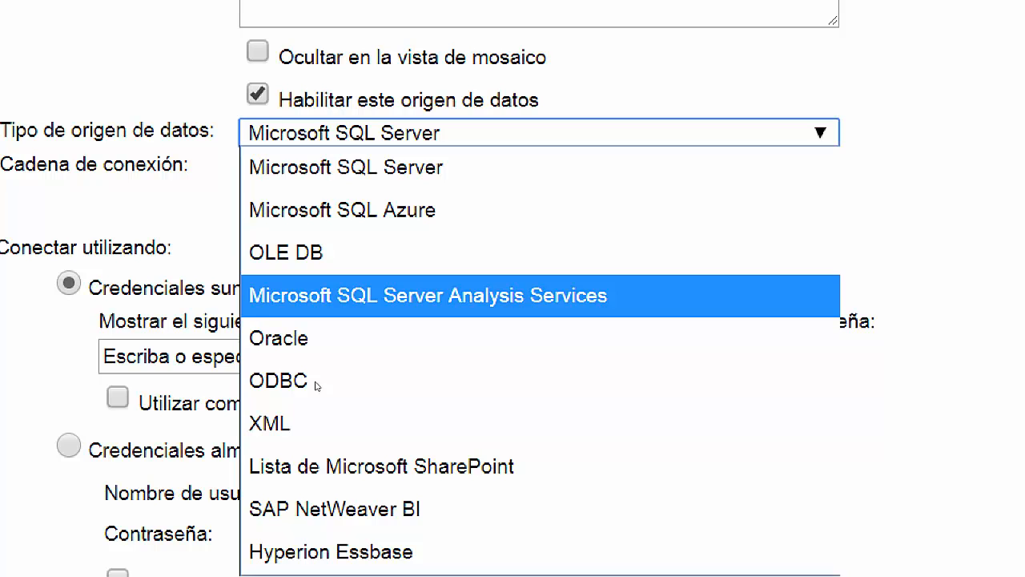
key("Down")
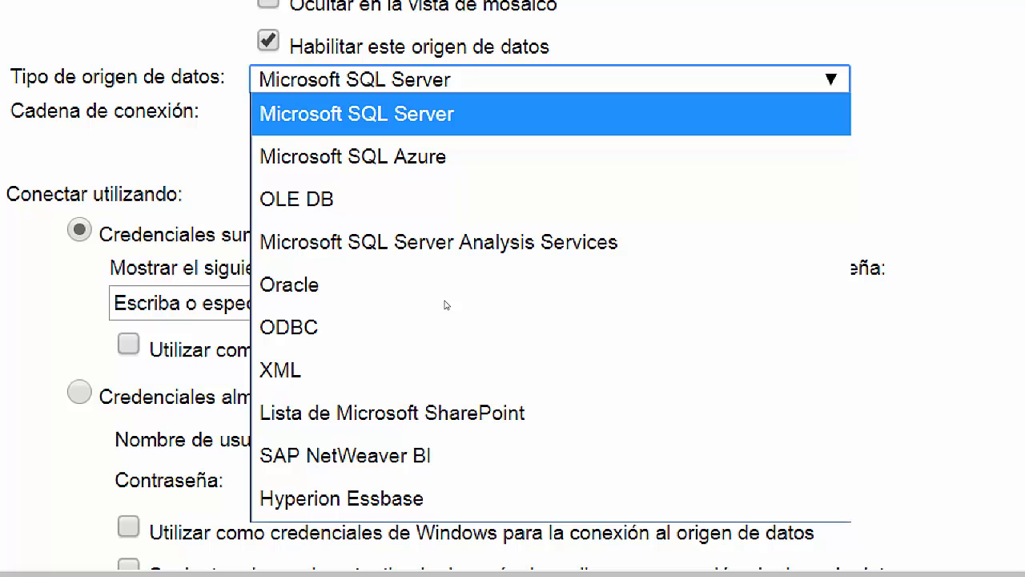
left_click(446, 305)
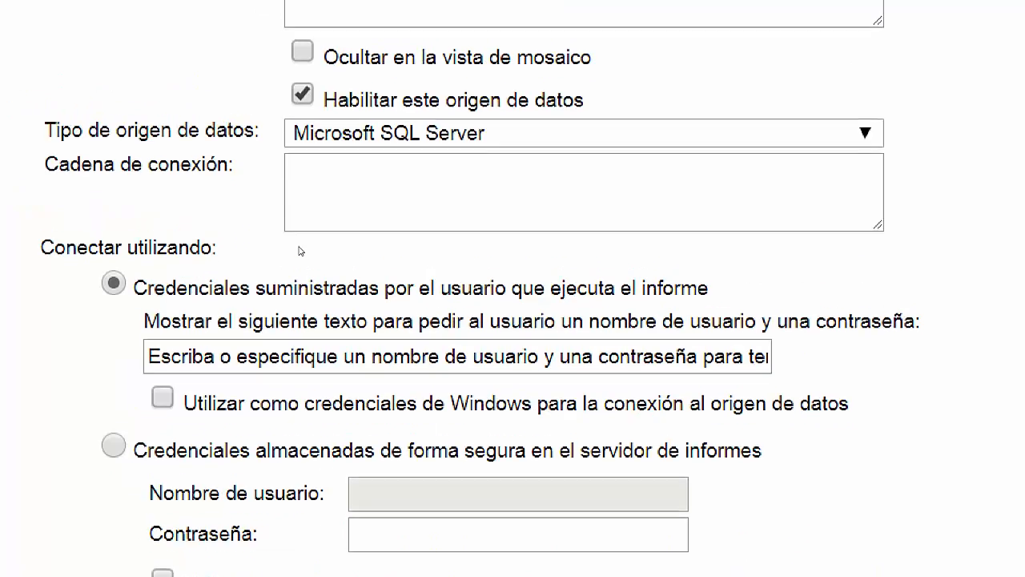
key("Tab")
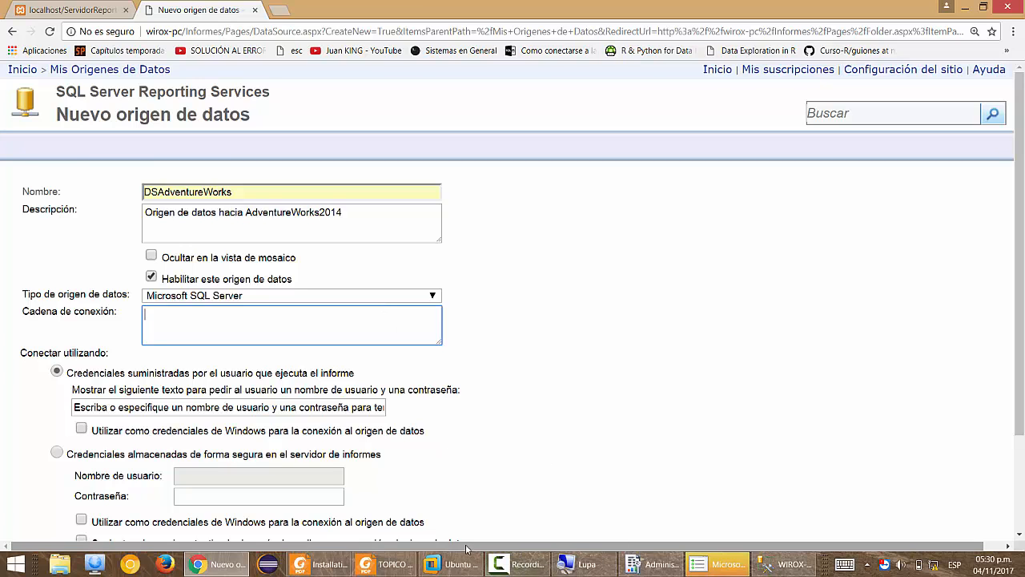
Close the table-adding dialog and open a new query window on the master database.
left_click(783, 564)
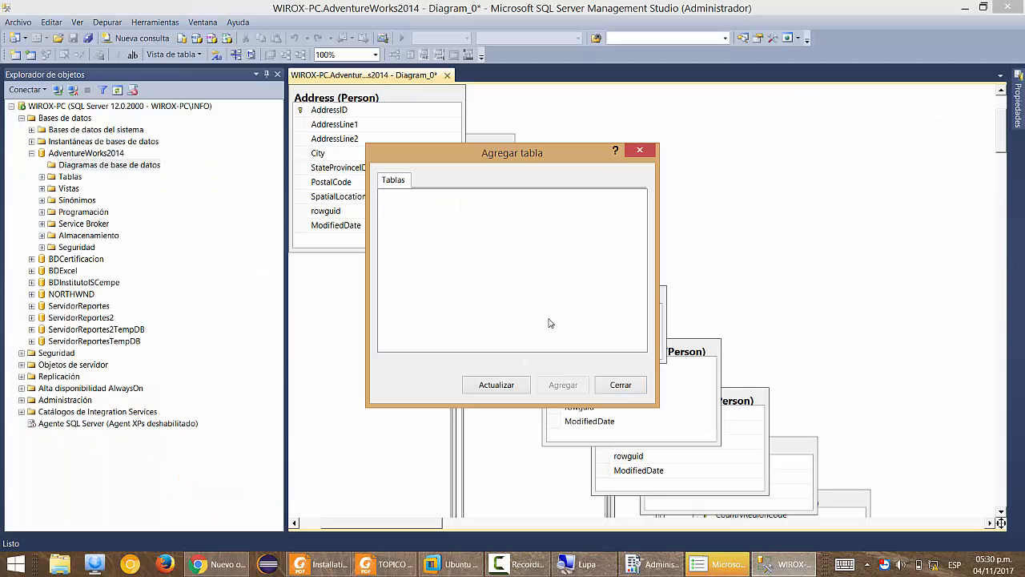
left_click(621, 385)
left_click(95, 152)
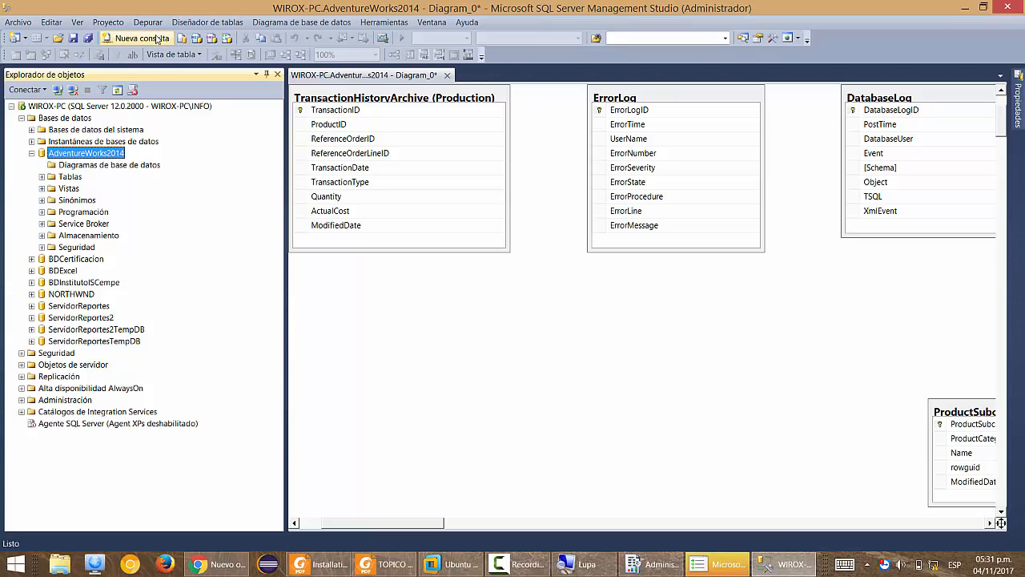
left_click(158, 39)
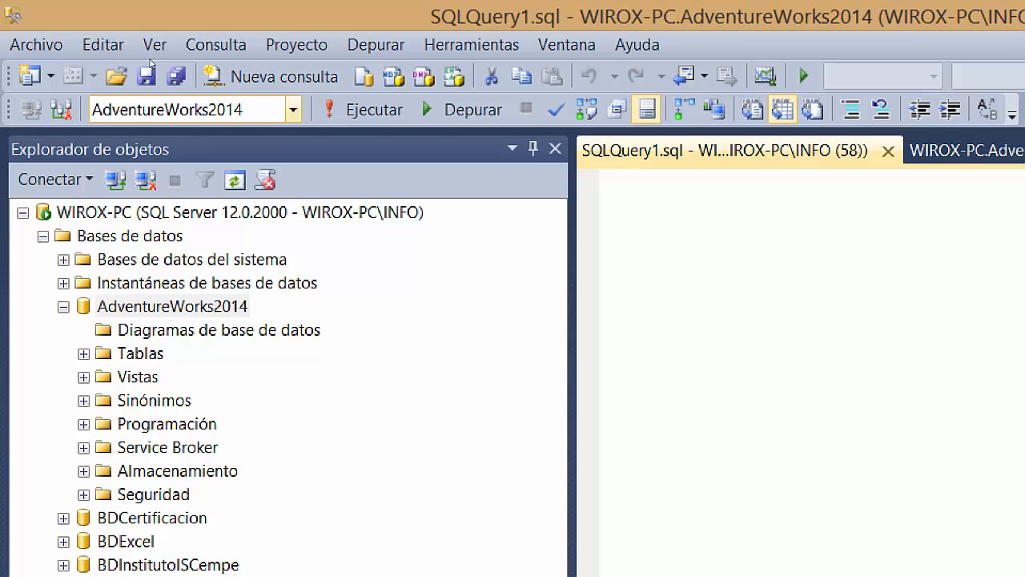
left_click(19, 108)
left_click(160, 243)
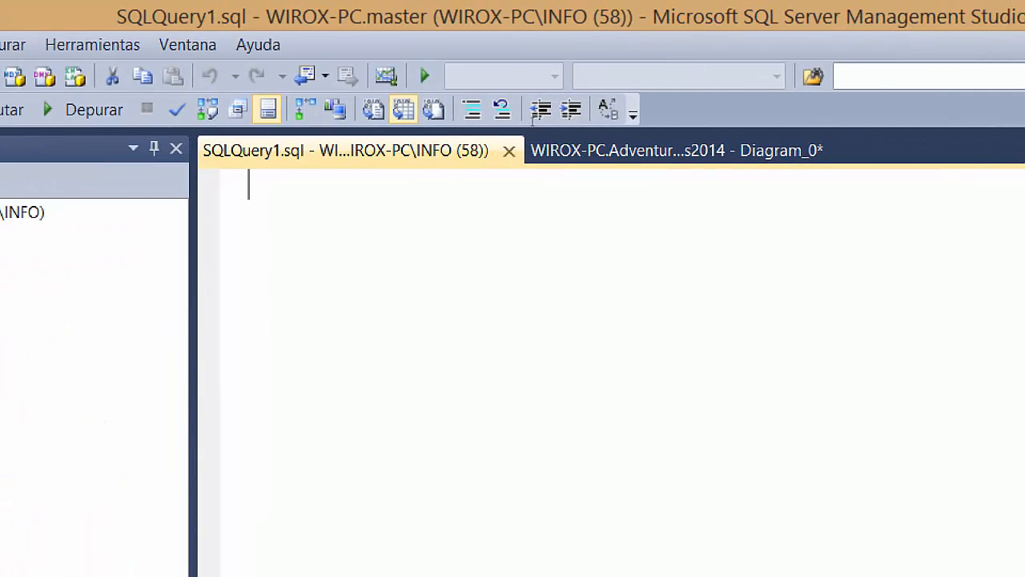
Run ALTER AUTHORIZATION ON DATABASE::AdventureWorks2014 TO SA; to make sa the owner.
type("ALTER AUTHOR")
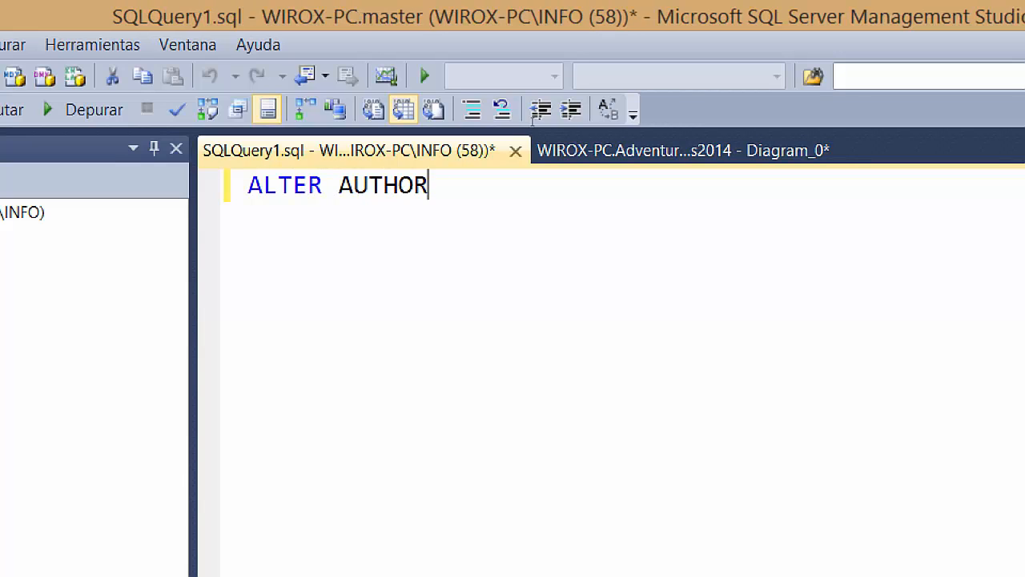
type("IZATION ")
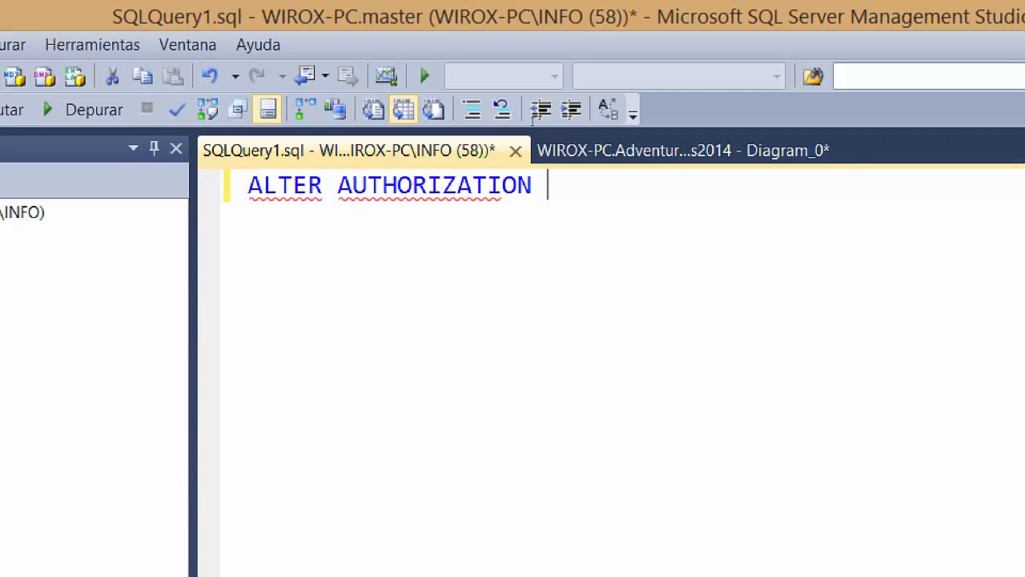
type("ON ")
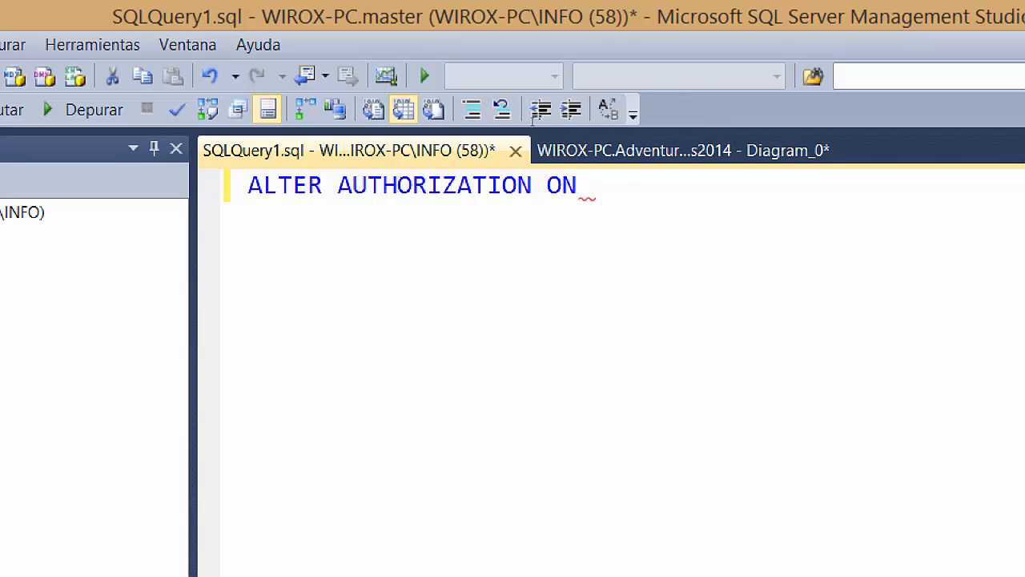
type("DATABASE::")
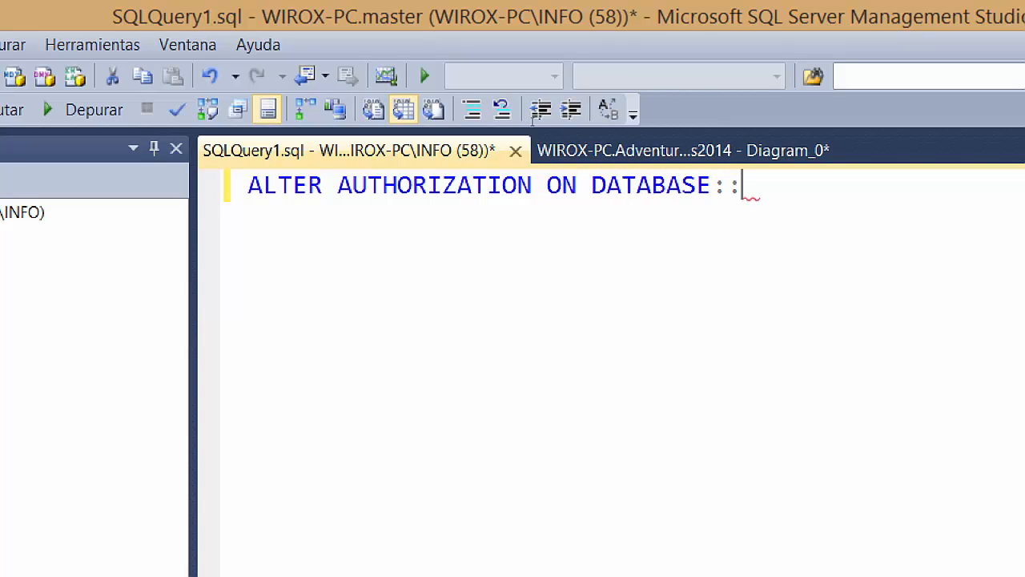
type("Advwen")
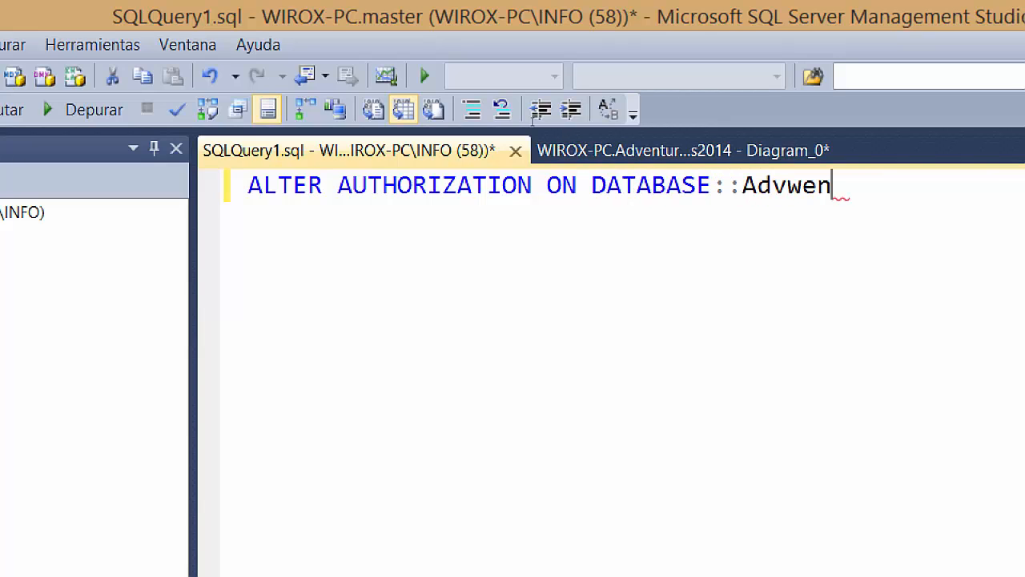
key("BackSpace")
key("BackSpace")
key("BackSpace")
type("entureWorks2014")
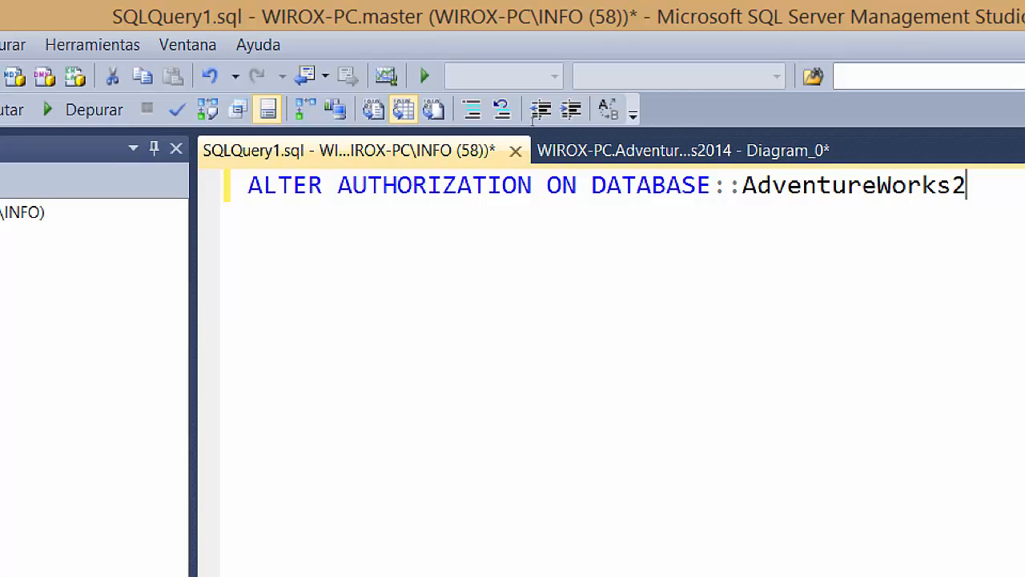
type(" TO S")
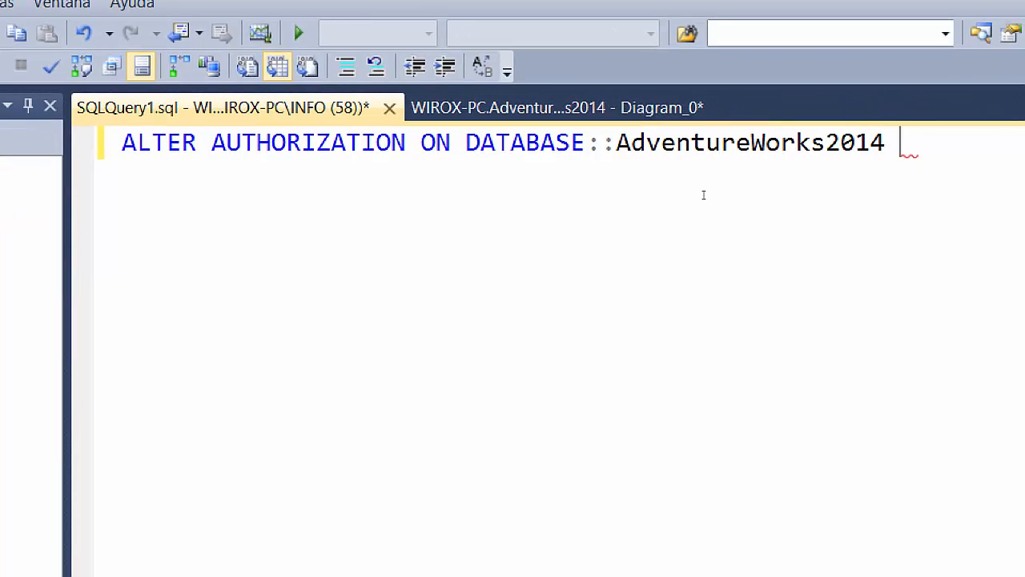
type("A;")
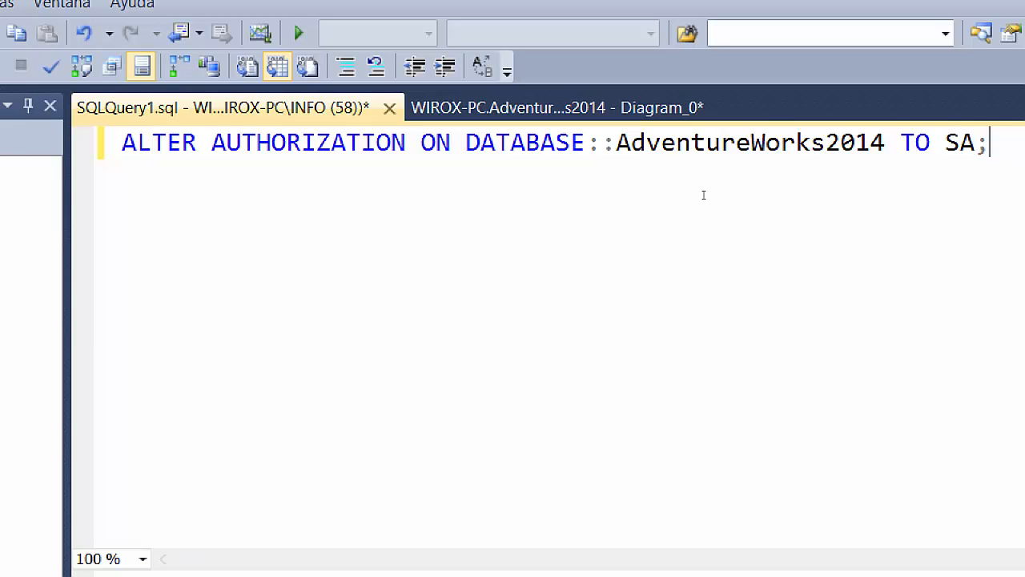
key("F5")
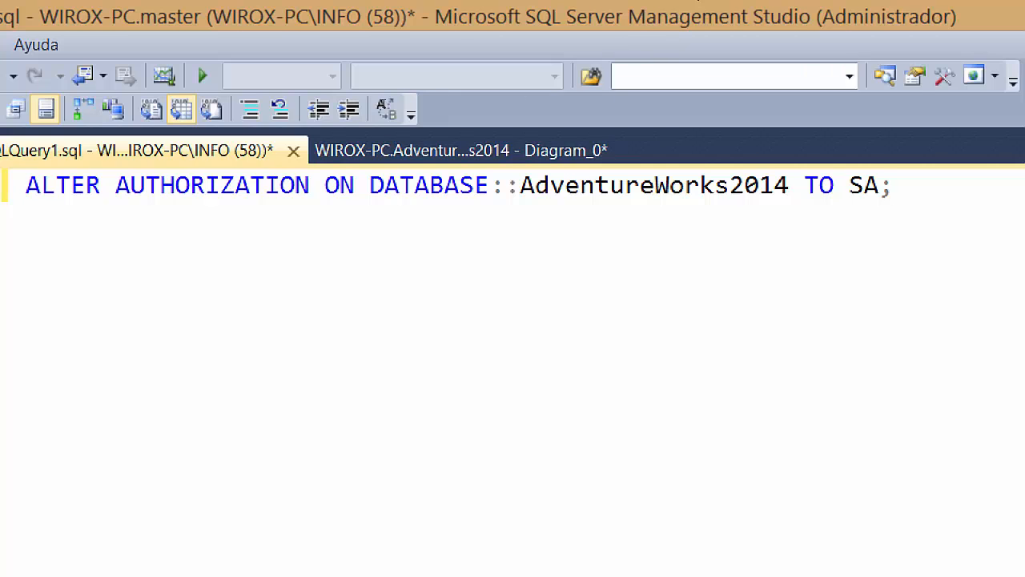
key("super+minus")
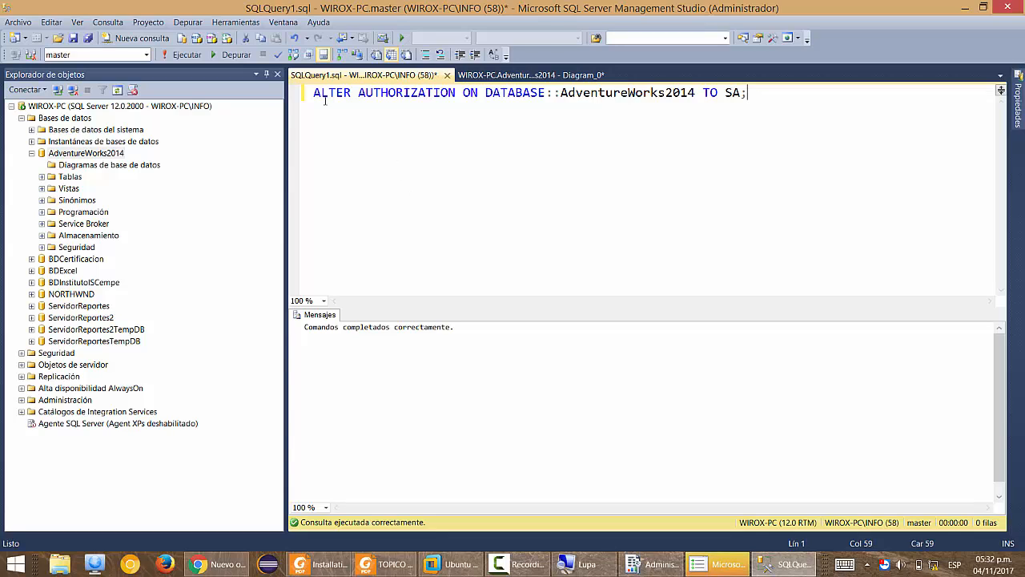
left_click(18, 22)
key("Escape")
left_click(72, 117)
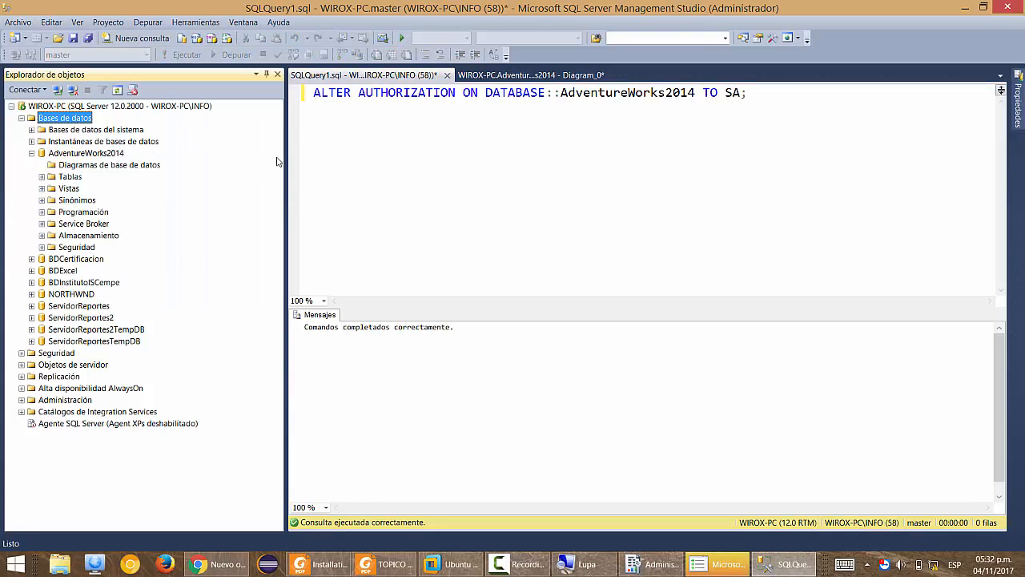
key("Up")
right_click(62, 110)
left_click(50, 118)
right_click(48, 117)
left_click(417, 190)
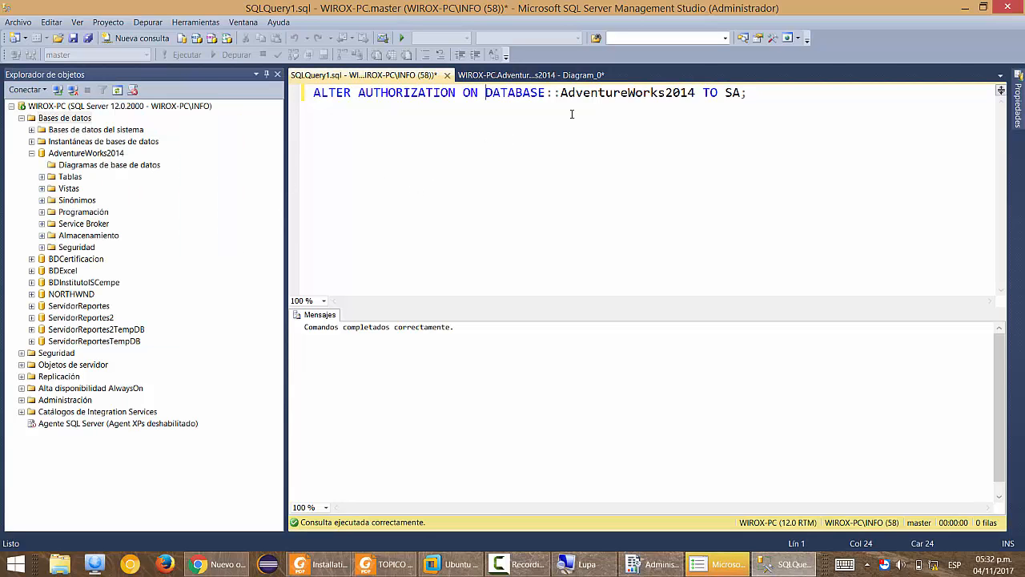
left_click(617, 94)
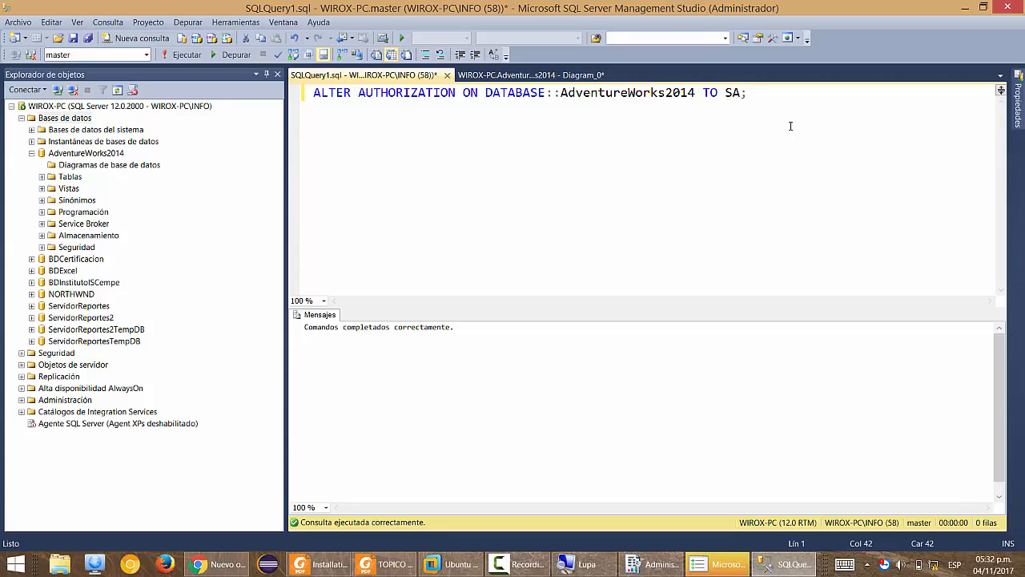
scroll(787, 144, "up", 4)
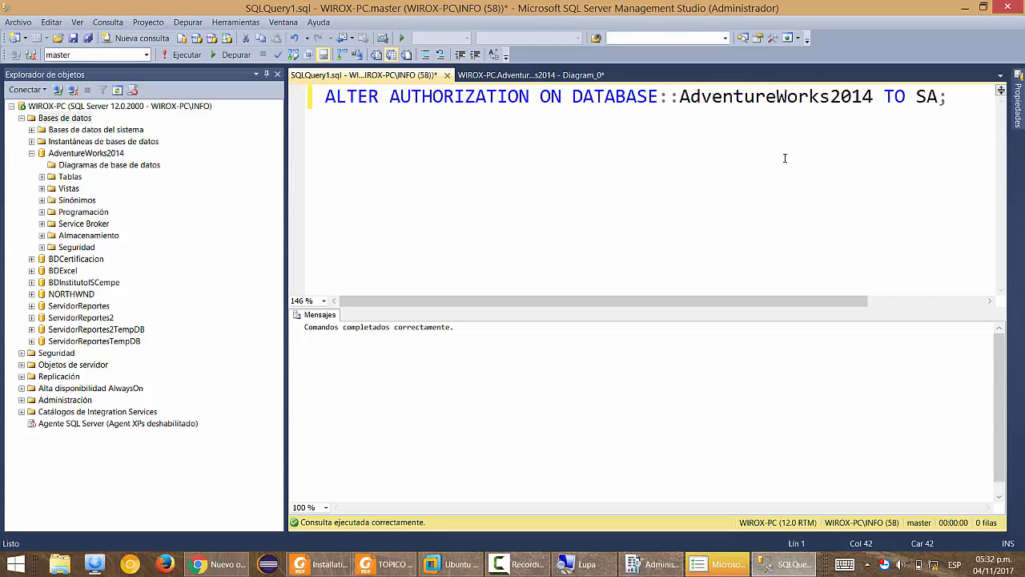
scroll(785, 158, "down", 1)
scroll(785, 158, "down", 2)
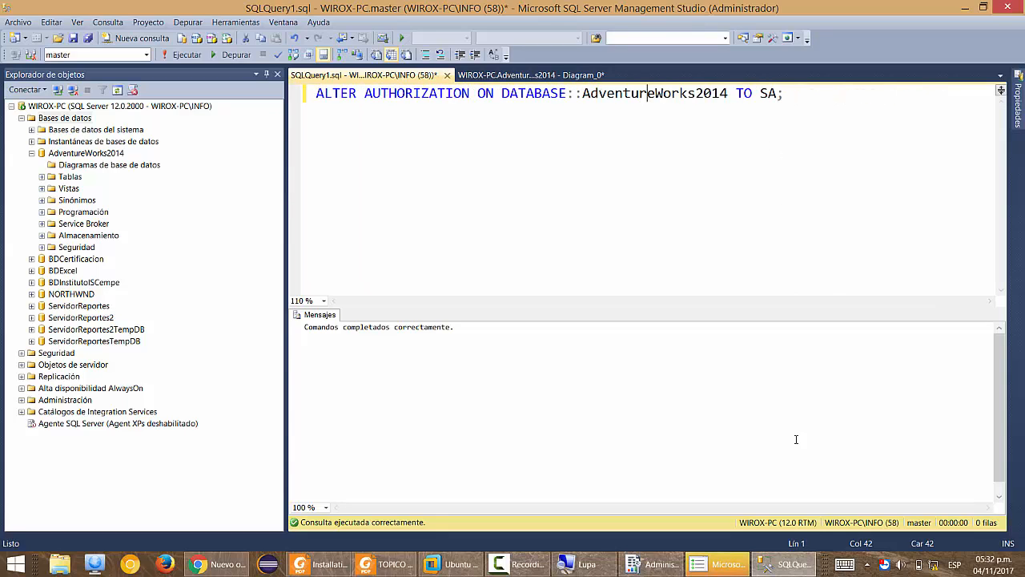
left_click(723, 567)
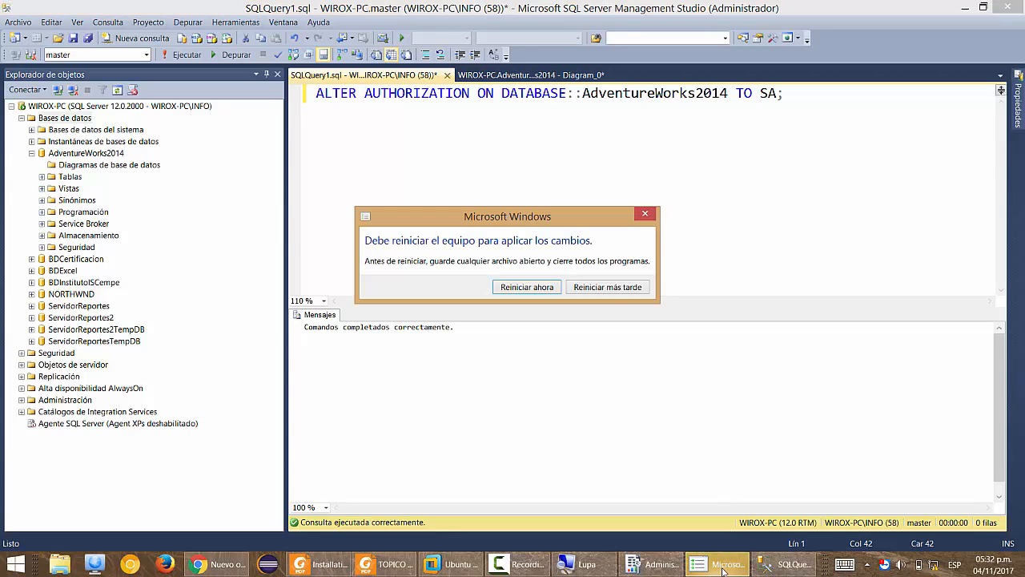
left_click(612, 287)
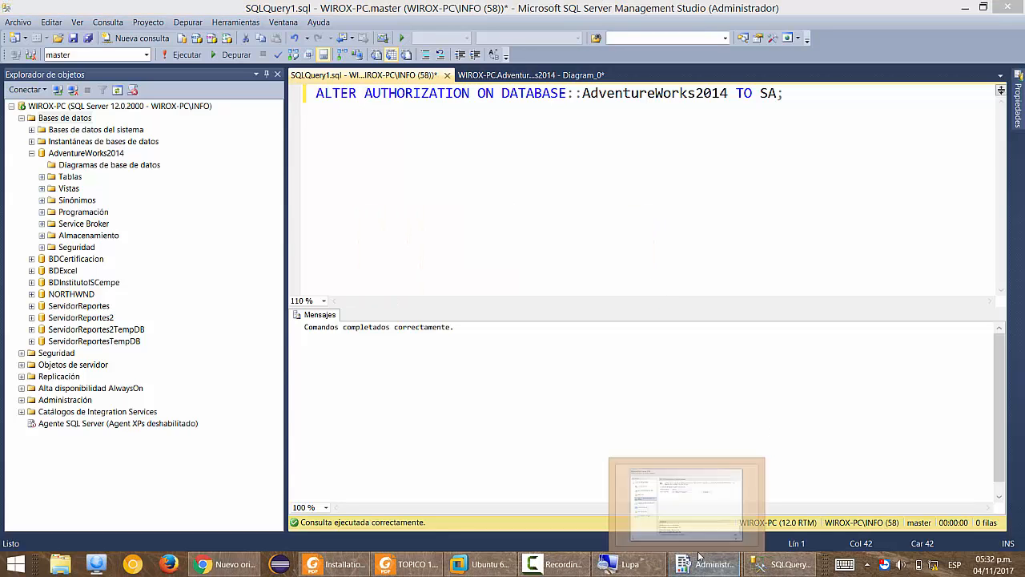
left_click(234, 564)
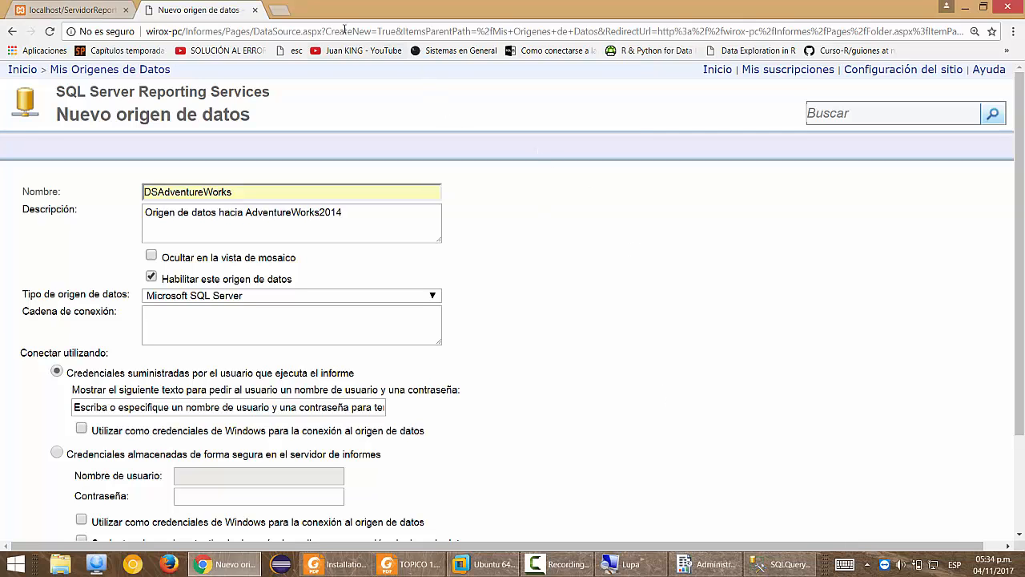
Search 'cadenas de conexion reporting services' in a new tab and open the Microsoft Docs article.
left_click(288, 10)
type("ca")
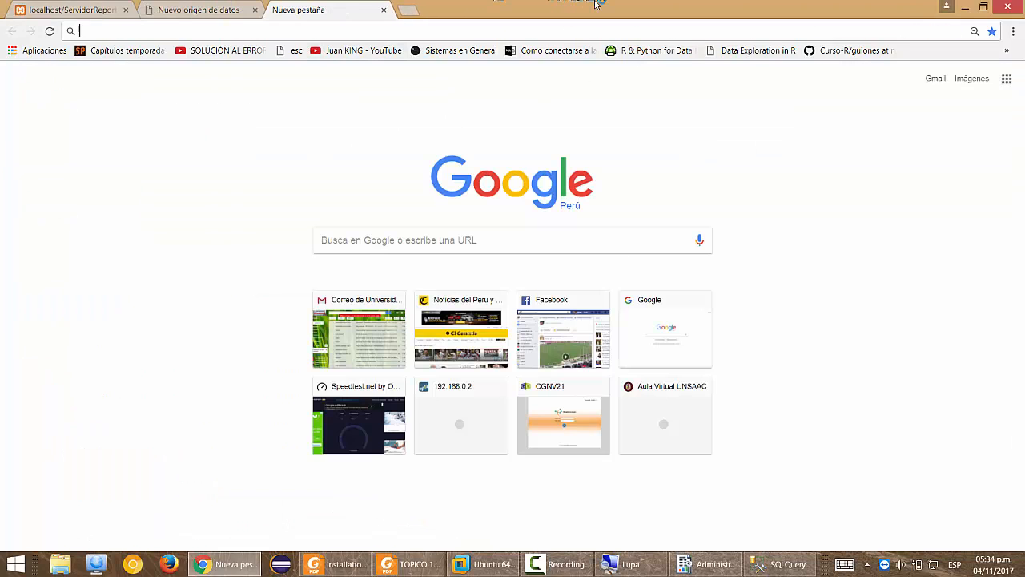
type("denas dde ¿")
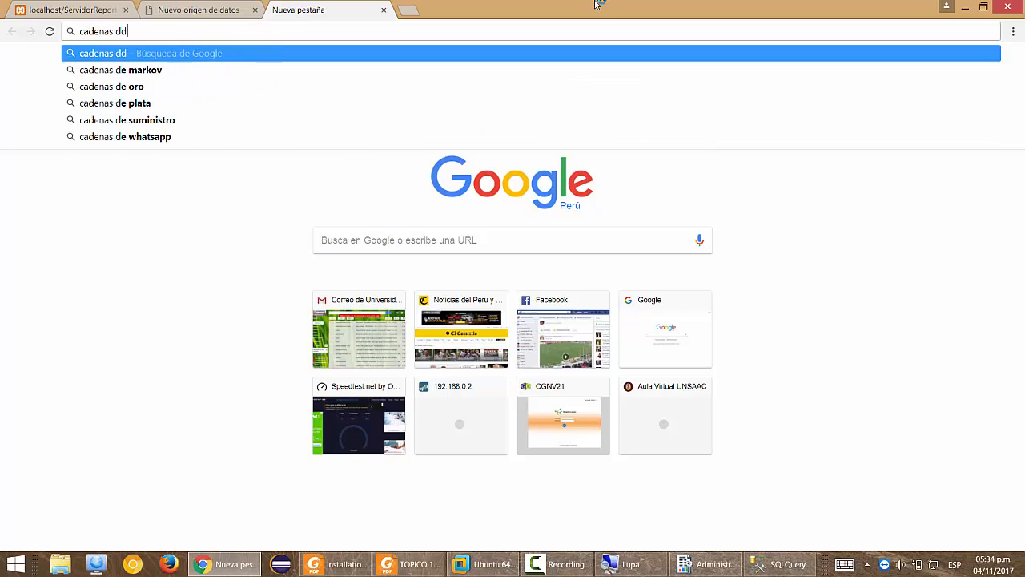
key("BackSpace")
key("BackSpace")
key("BackSpace")
key("BackSpace")
type("e co")
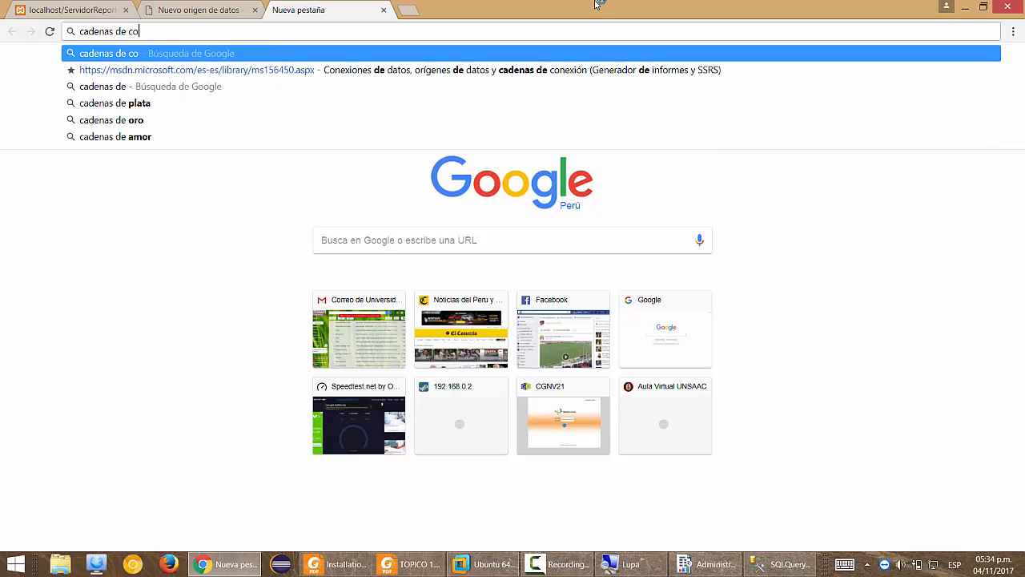
type("nexion ")
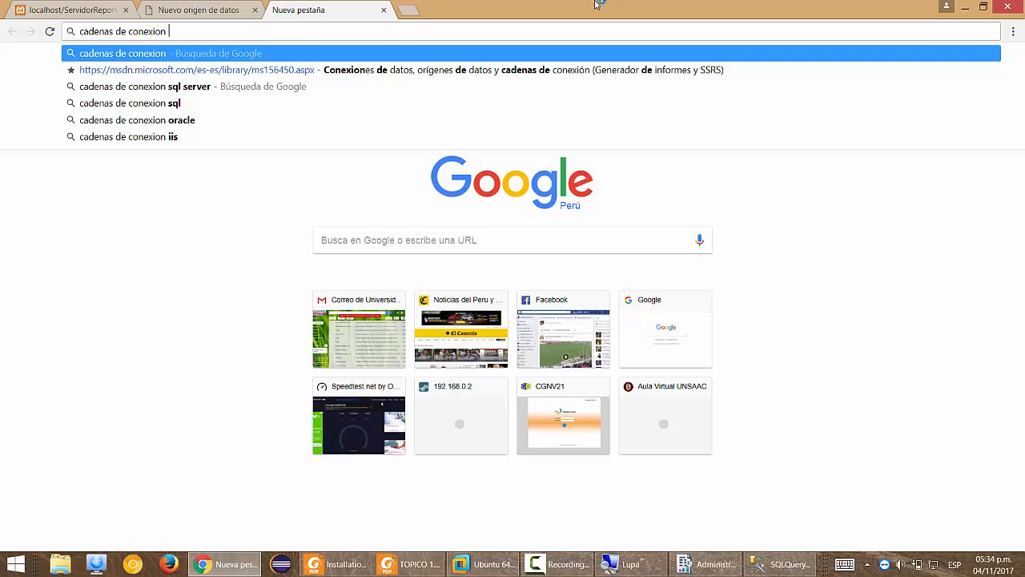
type("rep")
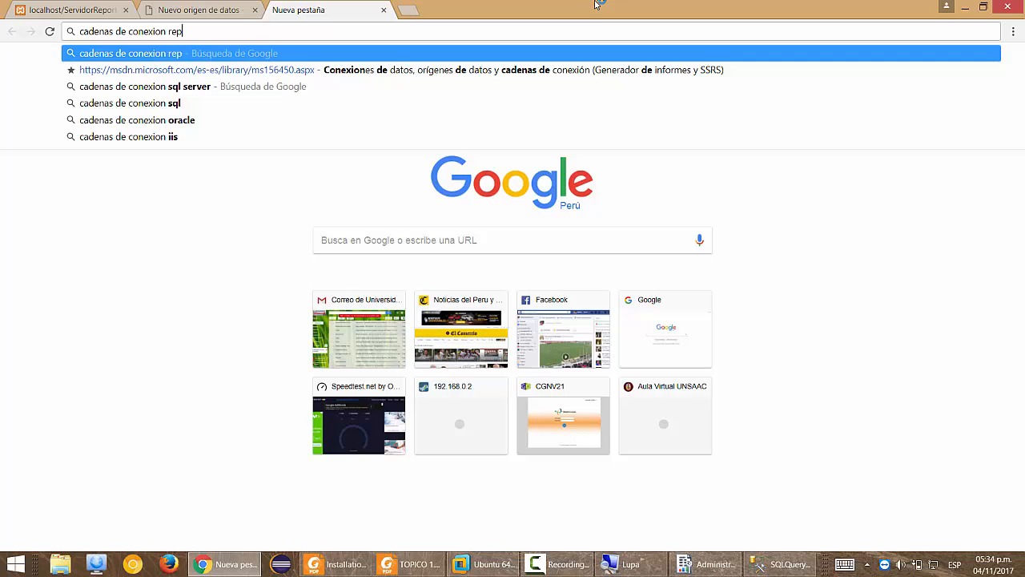
type("orting services")
key("Return")
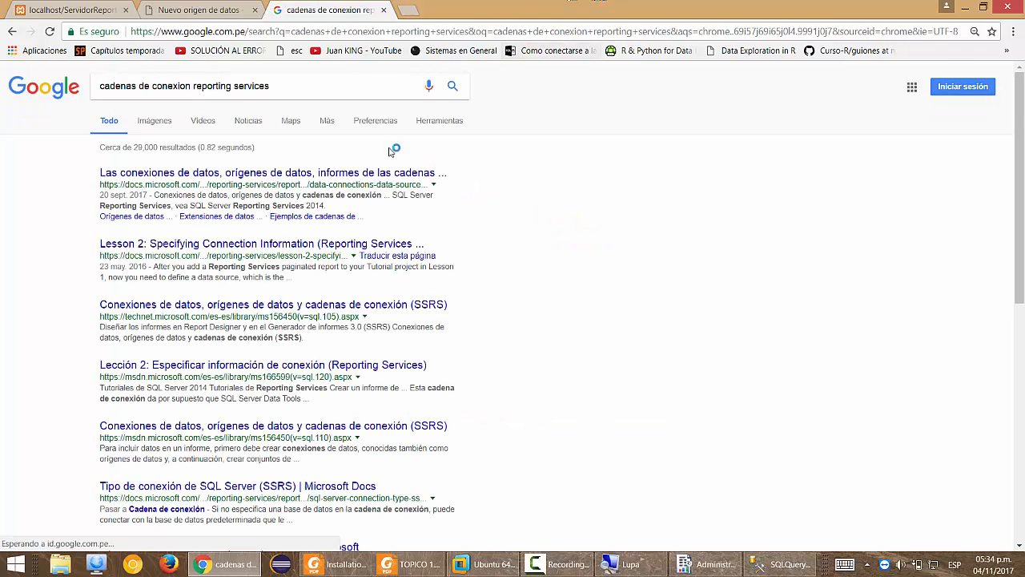
left_click(324, 183)
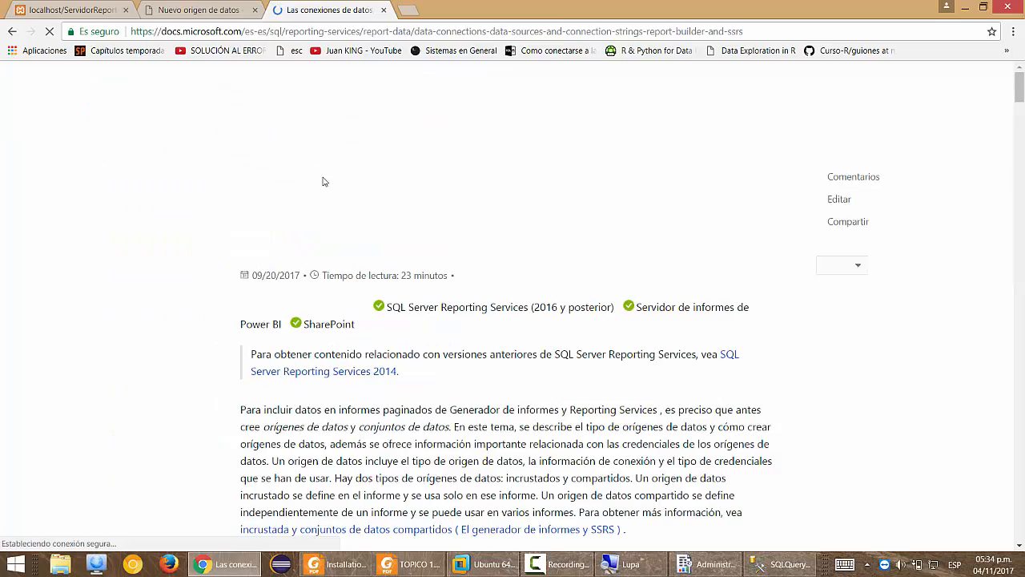
Scroll down to the 'Ejemplos de cadenas de conexión comunes' table.
scroll(468, 274, "down", 15)
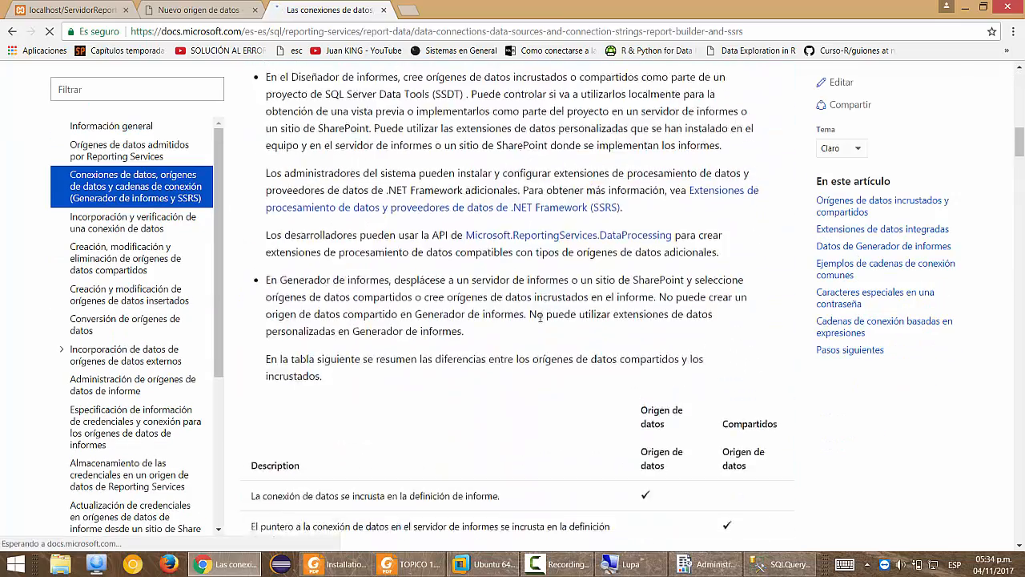
scroll(540, 326, "down", 3)
scroll(281, 304, "up", 2)
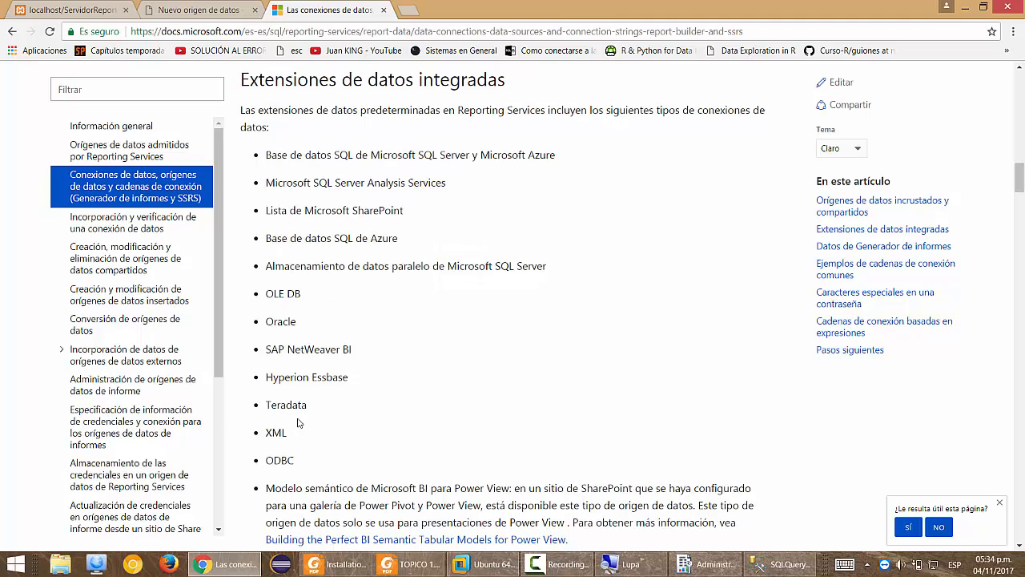
scroll(253, 406, "down", 12)
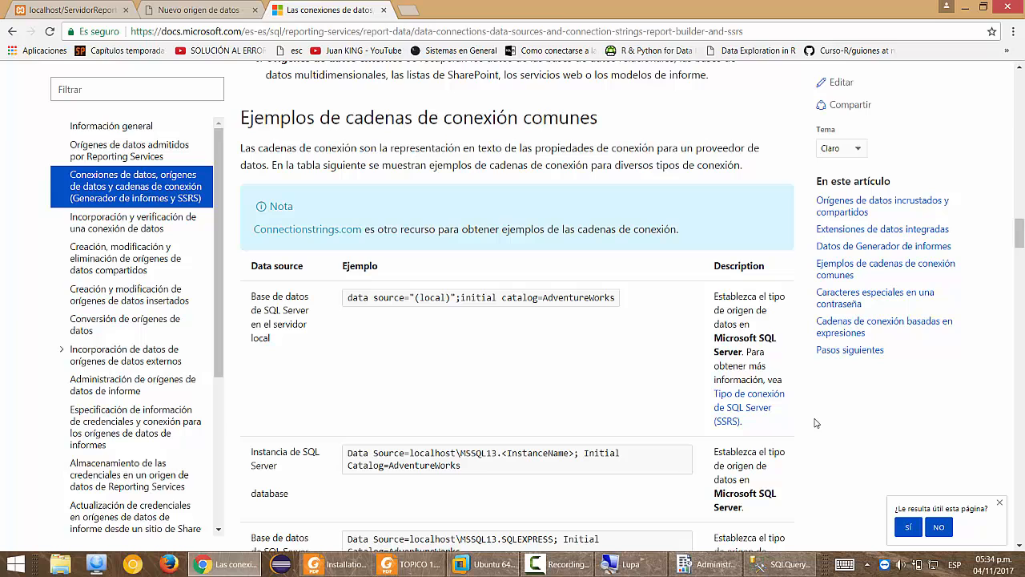
scroll(819, 423, "down", 2)
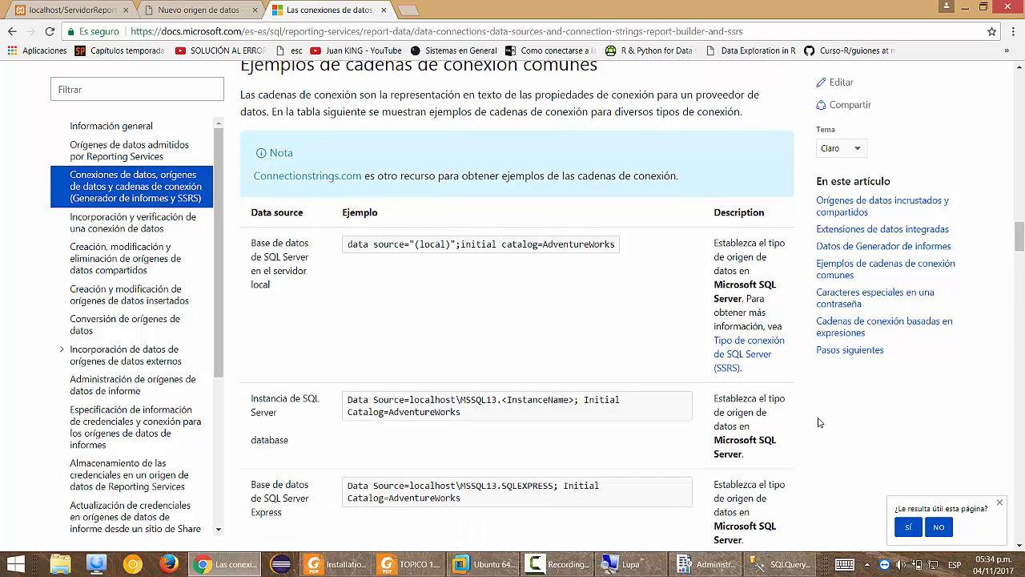
scroll(819, 423, "up", 1)
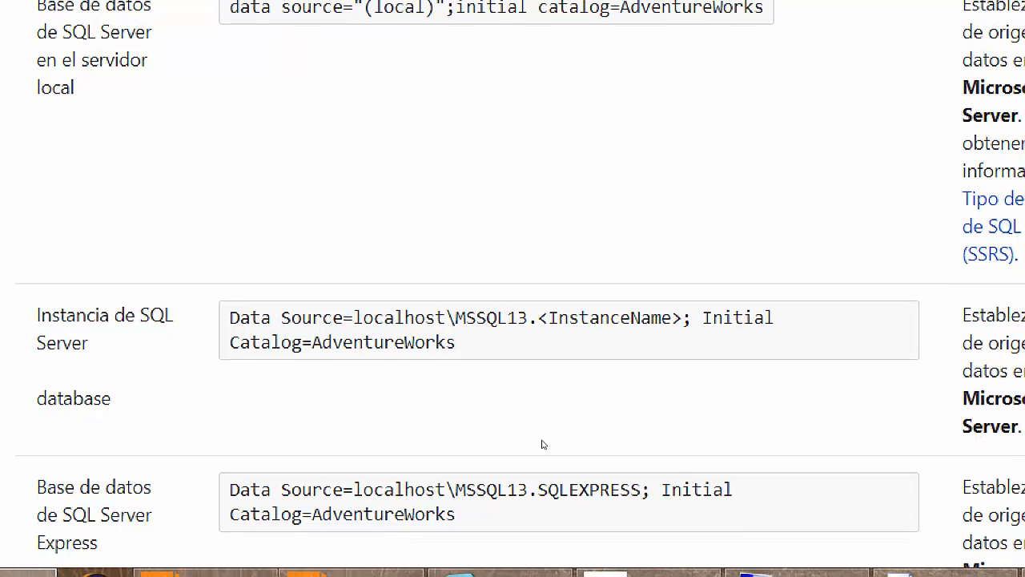
scroll(496, 496, "down", 2)
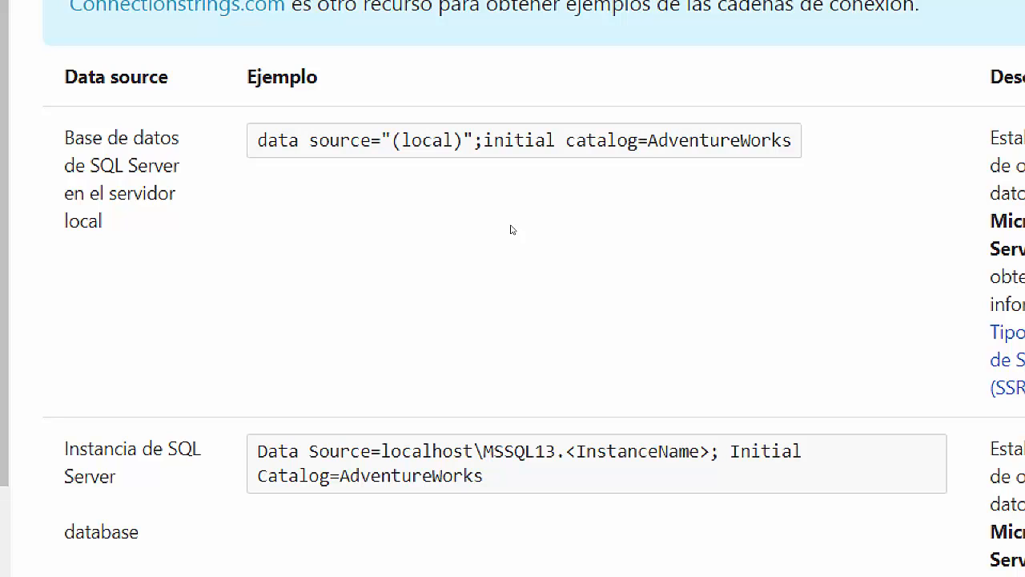
Paste the docs' local example as the connection string, changing it to data source="(local)";initial catalog=AdventureWorks2014.
triple_click(526, 200)
key("ctrl+c")
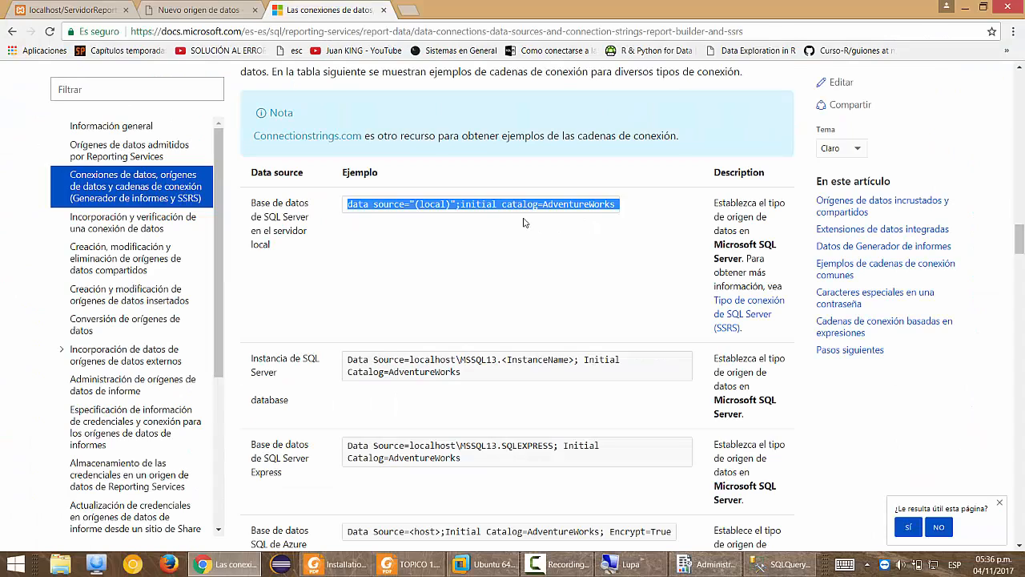
key("alt+Tab")
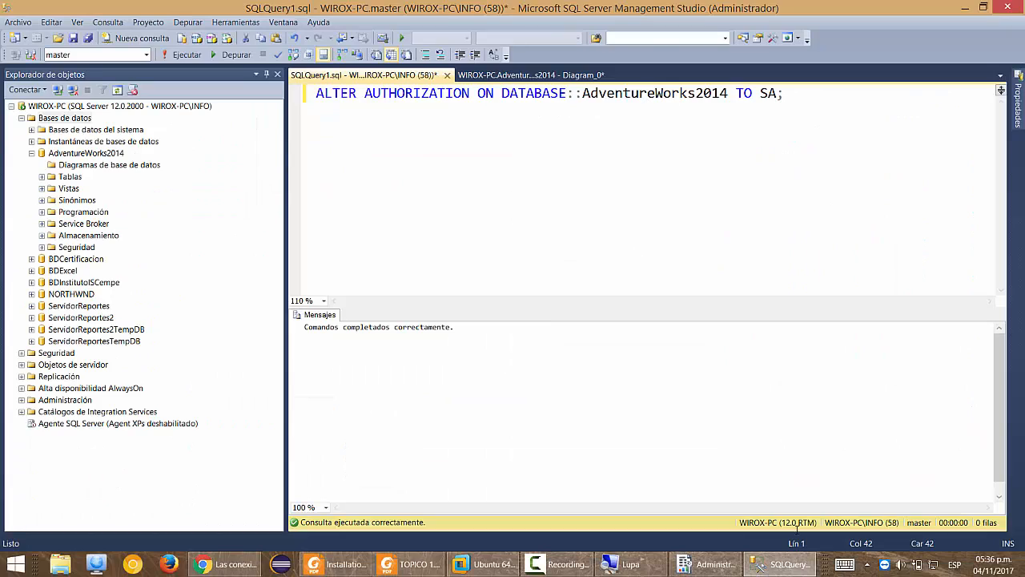
key("alt+Tab")
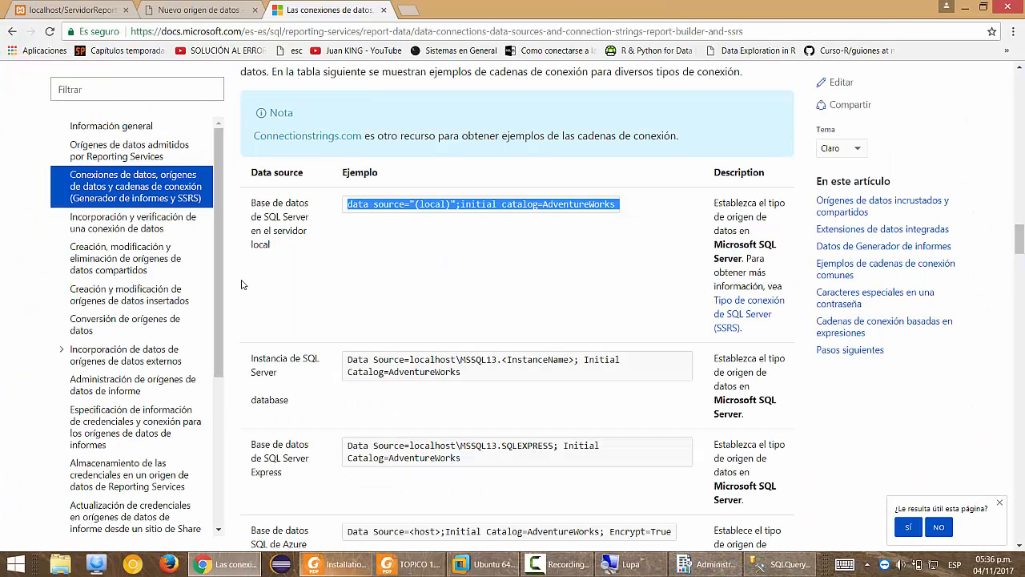
left_click(189, 5)
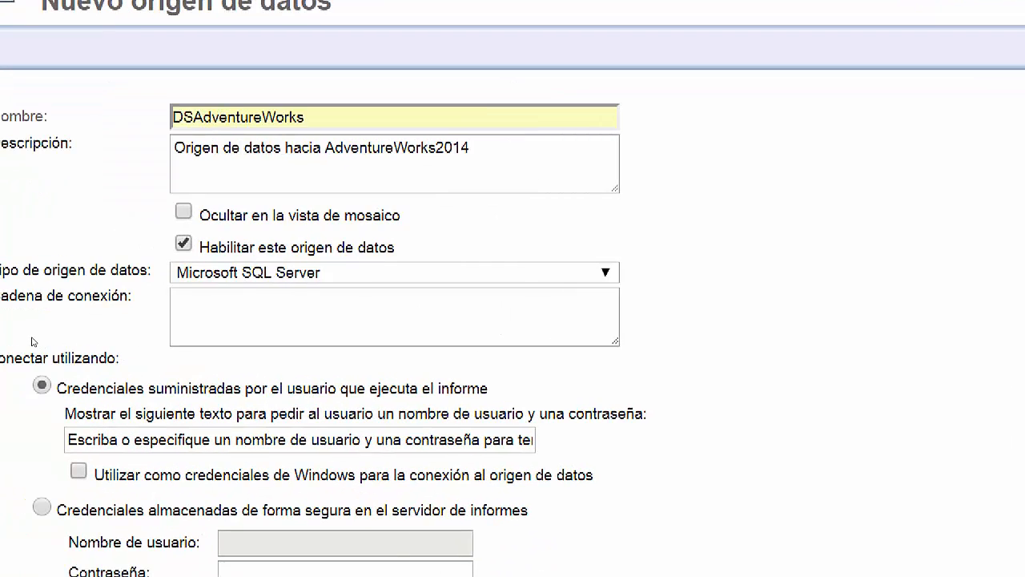
left_click(285, 322)
key("ctrl+v")
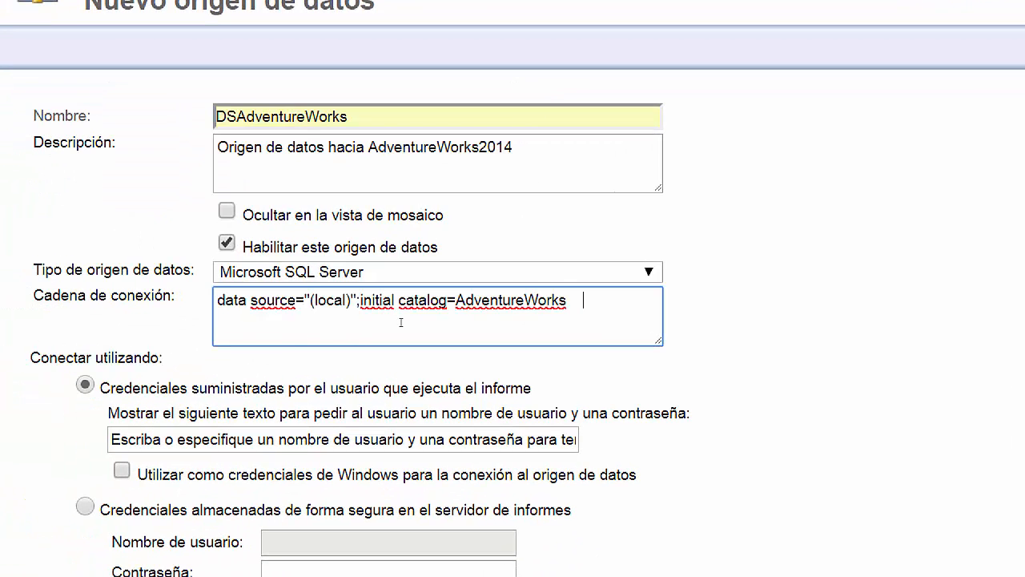
key("shift+Left")
type("2014")
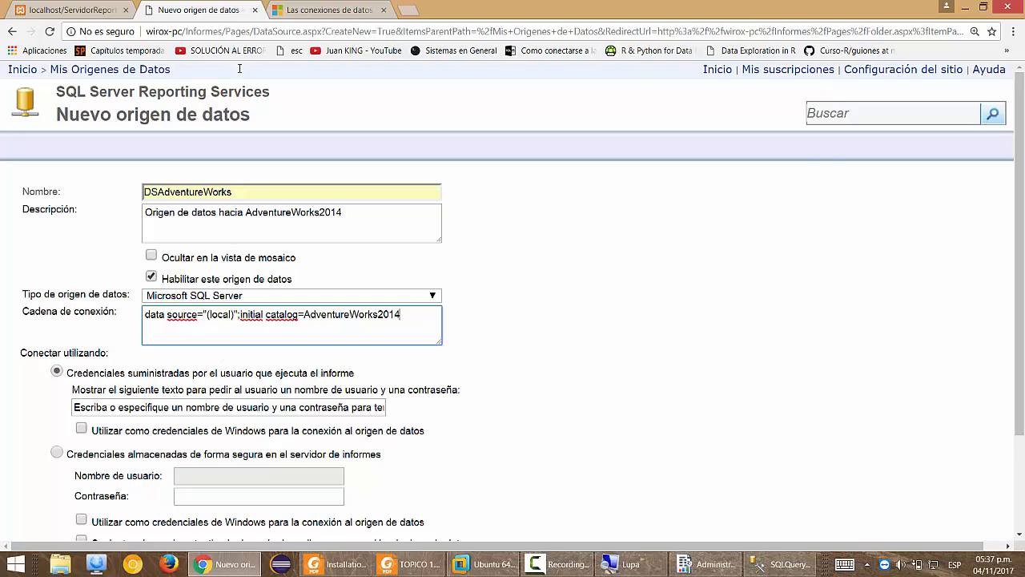
key("ctrl+Tab")
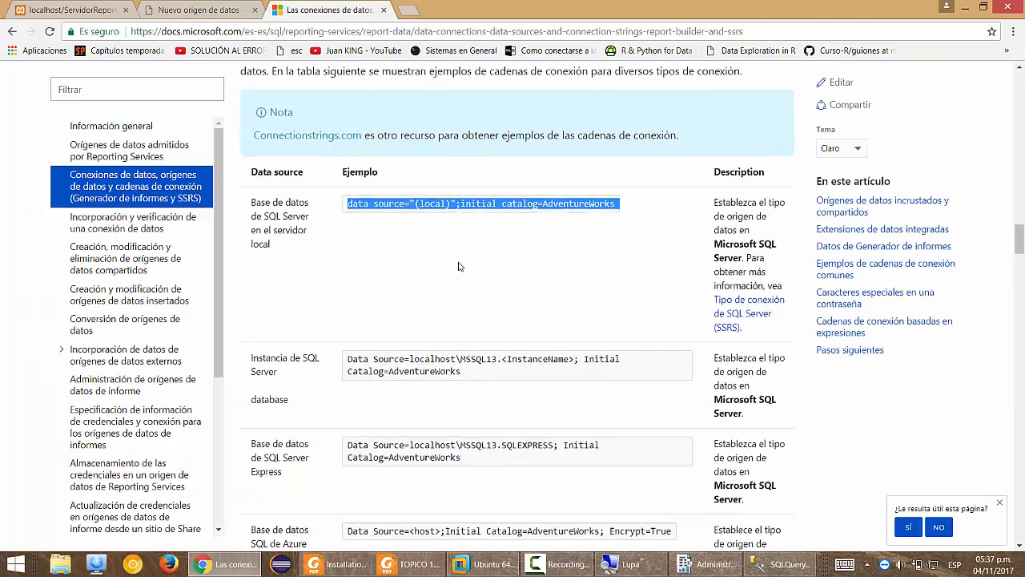
Scroll through the remaining connection string examples, then close the docs tab.
scroll(459, 266, "down", 9)
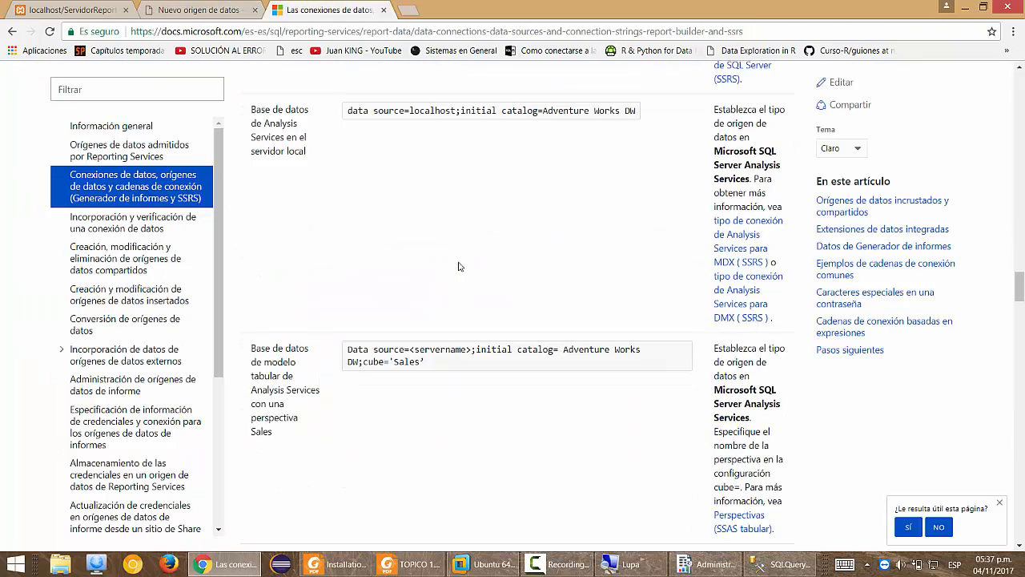
scroll(459, 266, "down", 4)
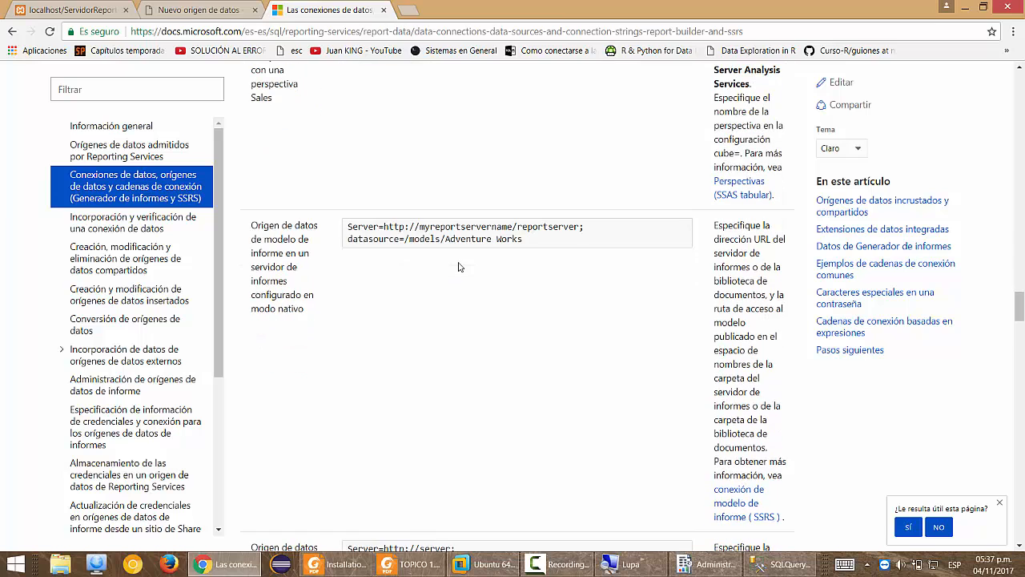
scroll(459, 266, "down", 4)
scroll(432, 311, "up", 1)
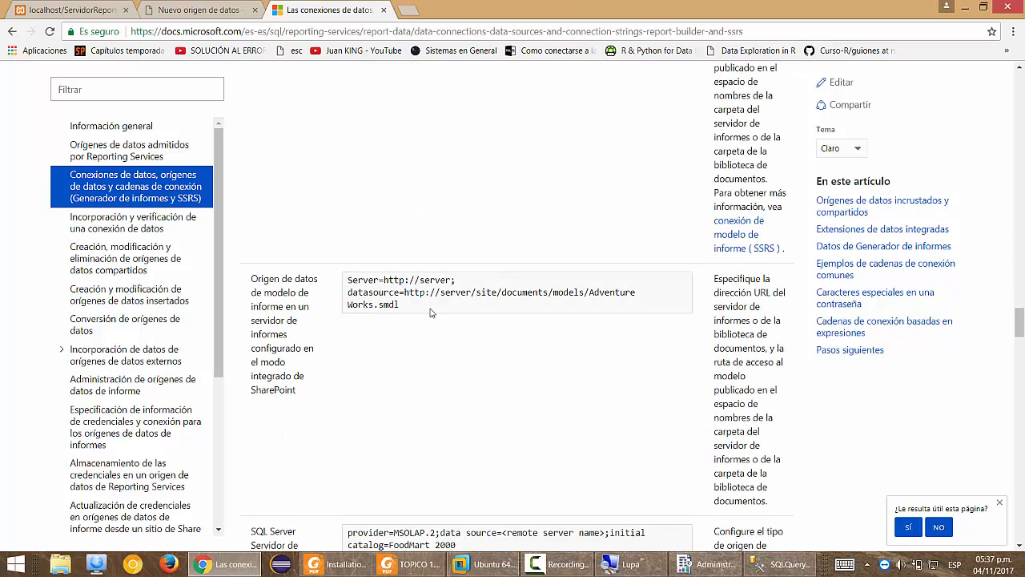
scroll(430, 313, "down", 1)
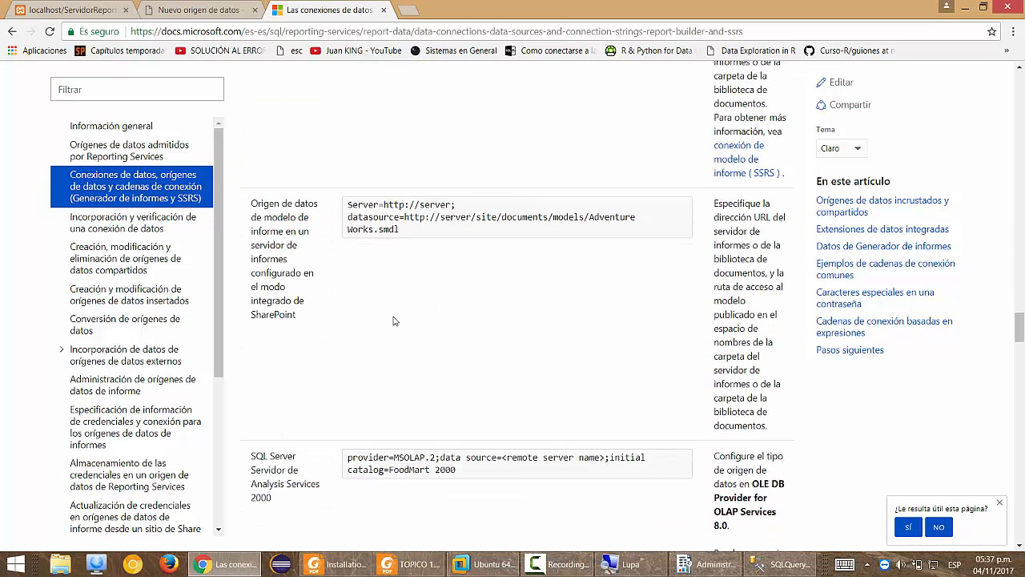
scroll(393, 320, "down", 2)
scroll(455, 358, "down", 3)
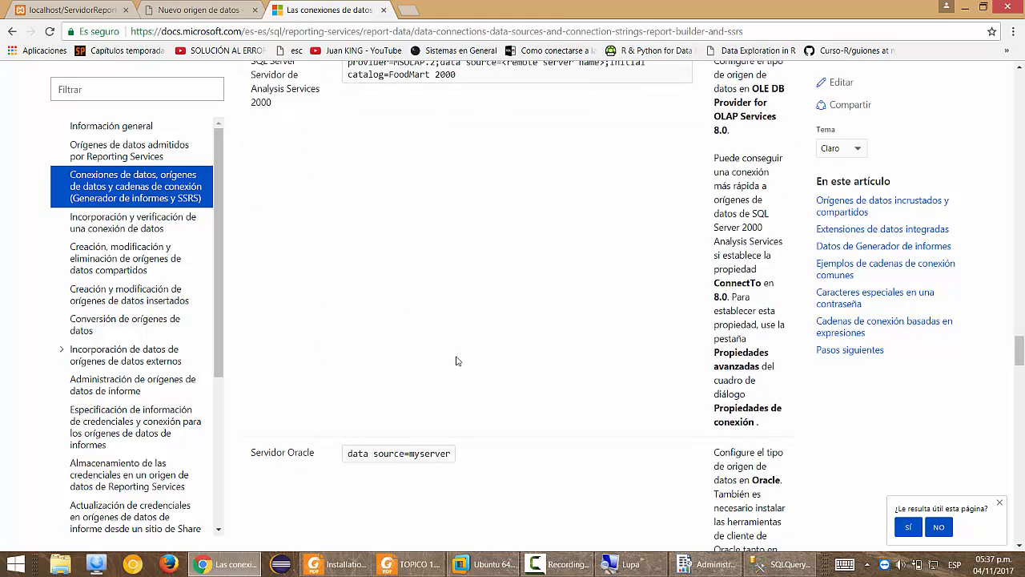
scroll(456, 361, "down", 3)
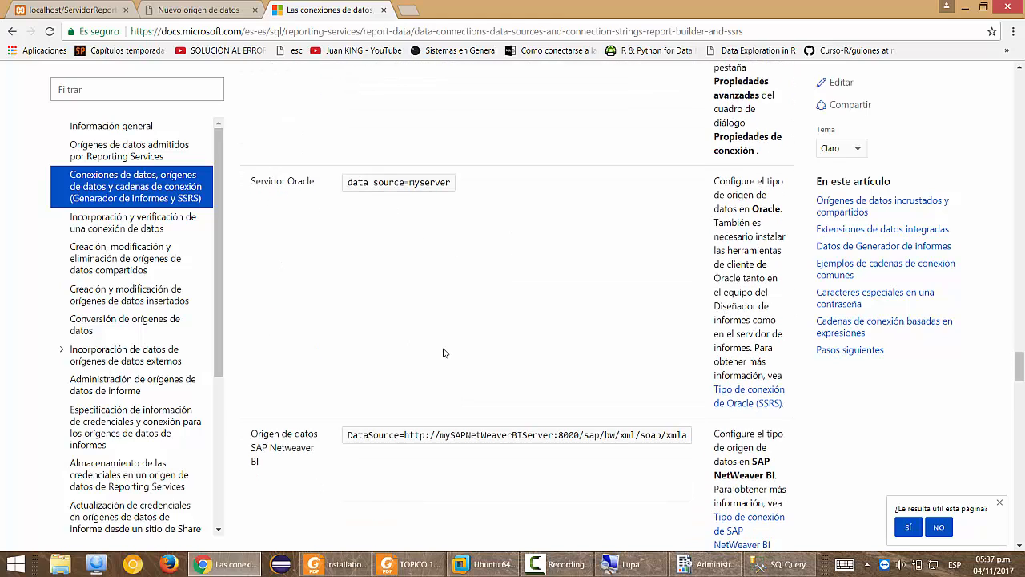
scroll(445, 352, "down", 2)
scroll(455, 352, "down", 2)
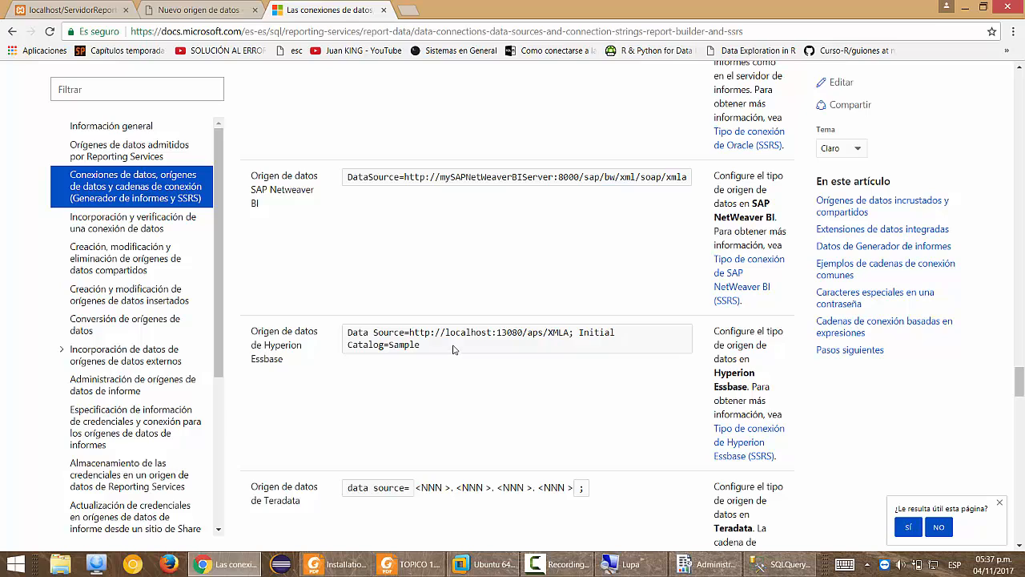
scroll(453, 351, "down", 3)
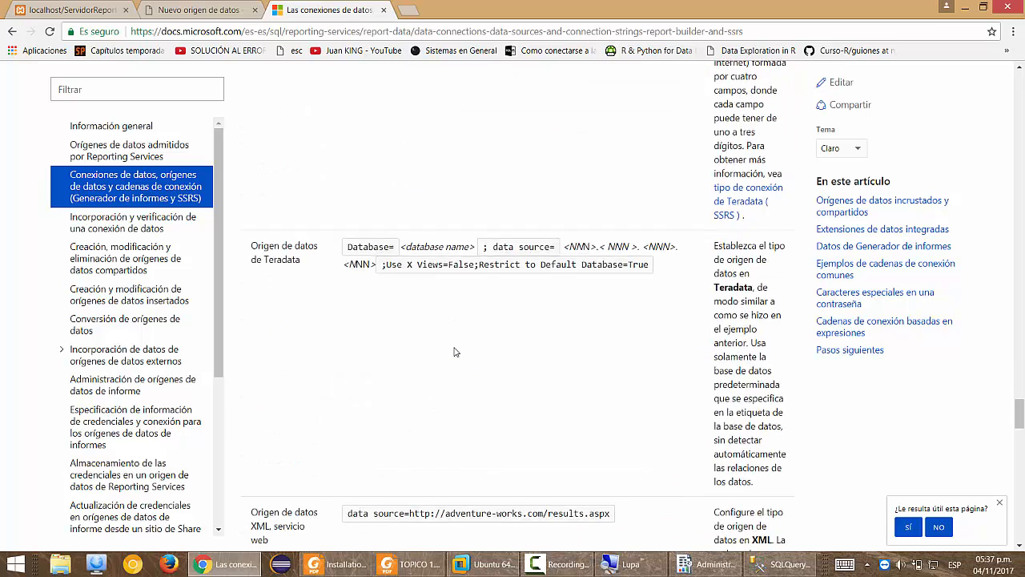
scroll(454, 351, "down", 2)
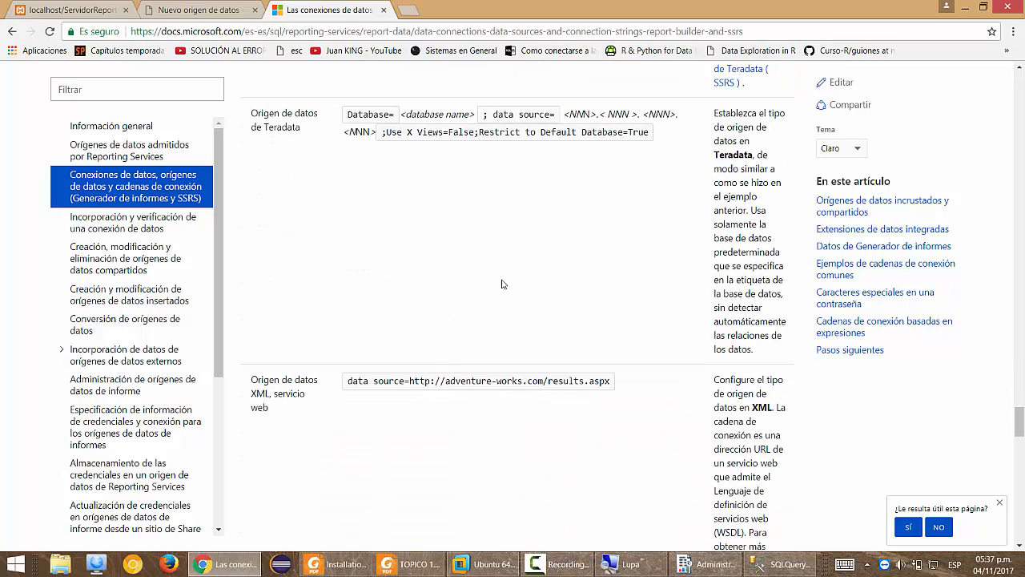
key("ctrl+w")
Choose Seguridad integrada de Windows as the data source's credential option.
scroll(109, 406, "down", 2)
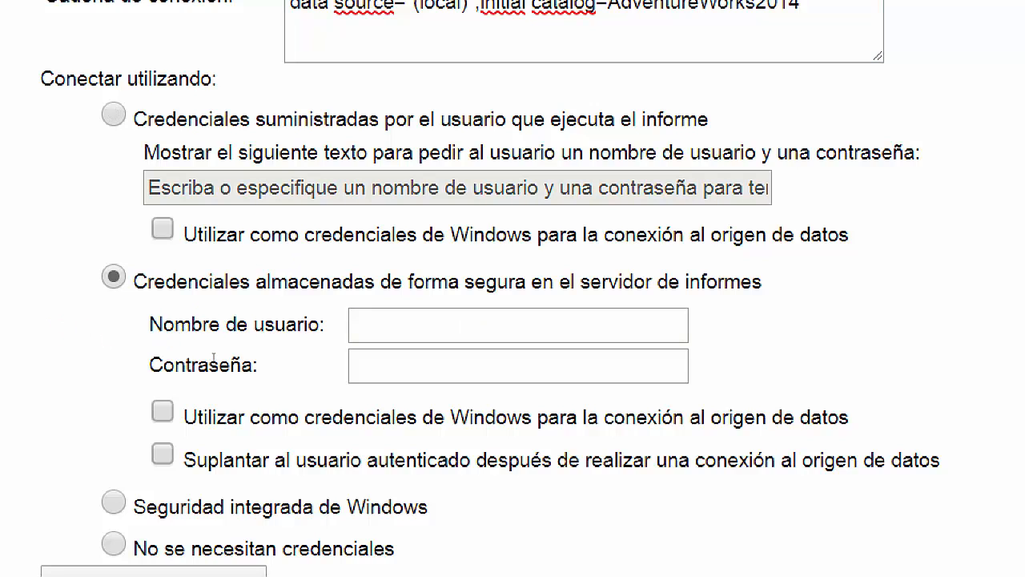
scroll(184, 454, "down", 3)
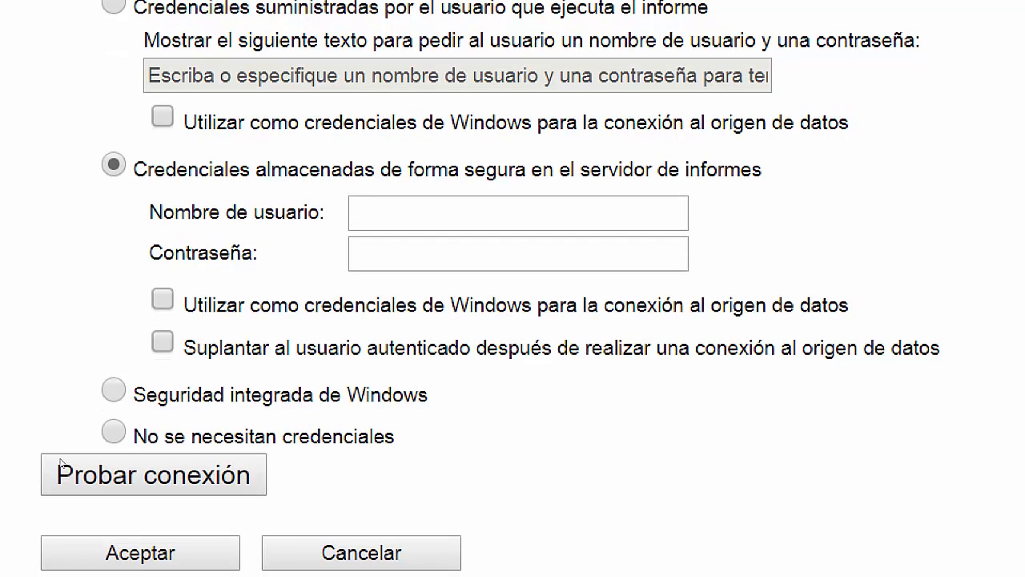
key("Down")
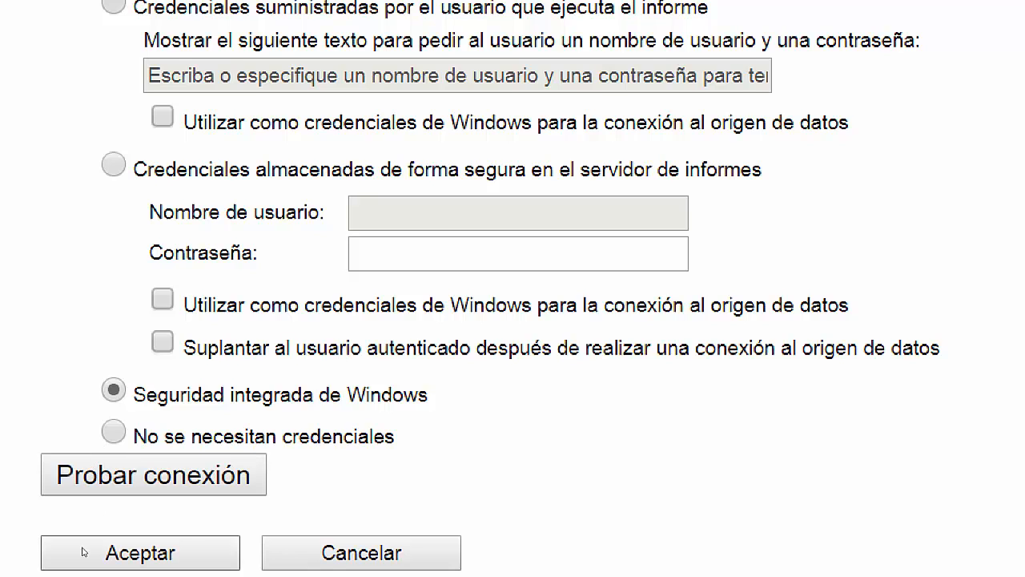
After the successful connection test, save DSAdventureWorks with Aceptar.
scroll(138, 459, "down", 3)
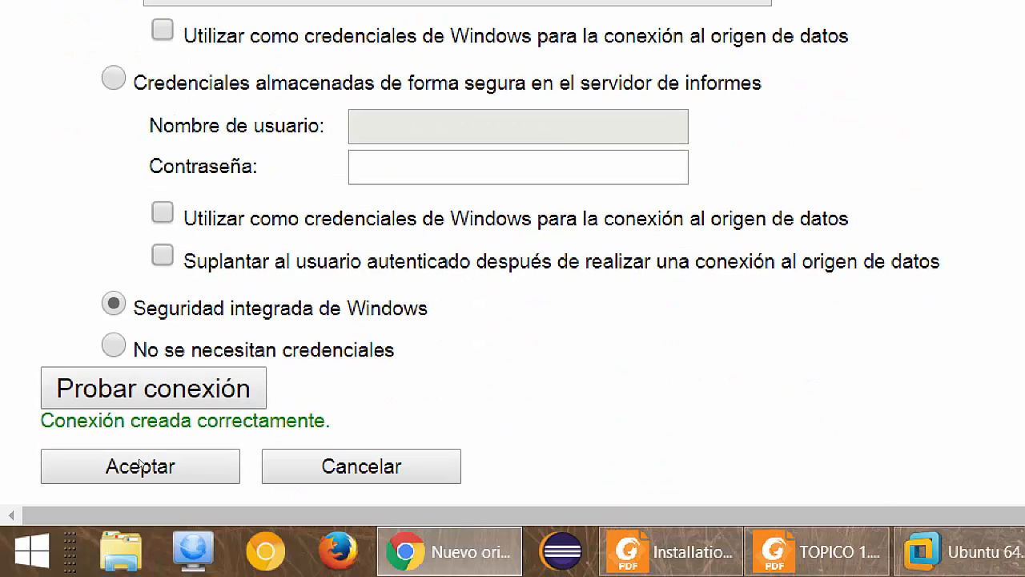
left_click_drag(91, 498, 100, 498)
left_click(228, 498)
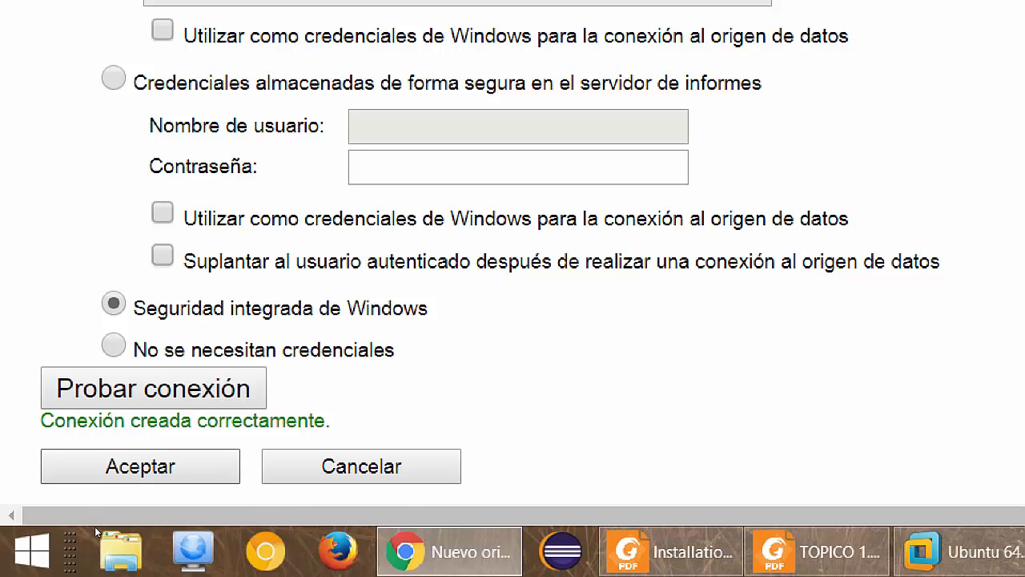
left_click(112, 468)
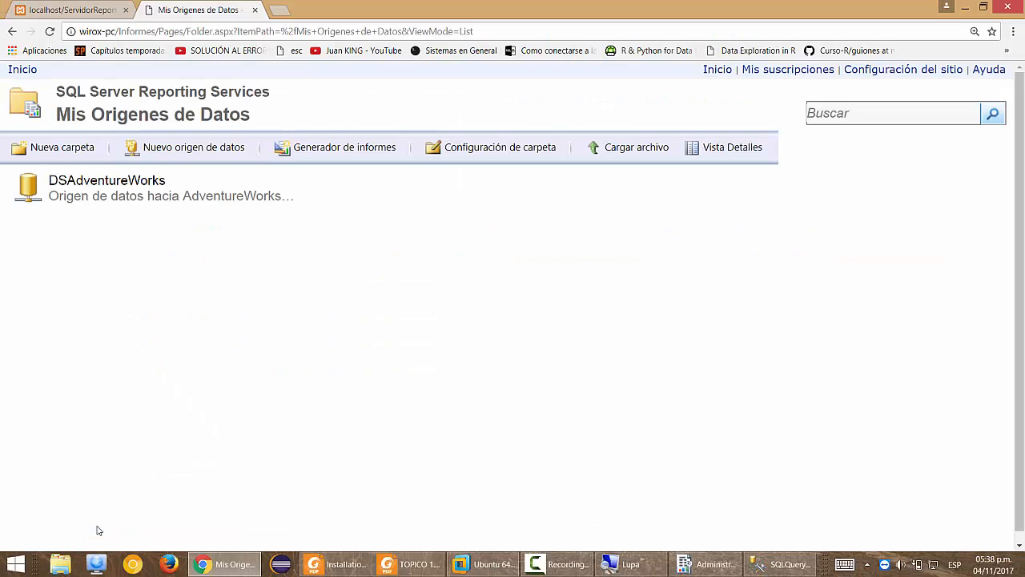
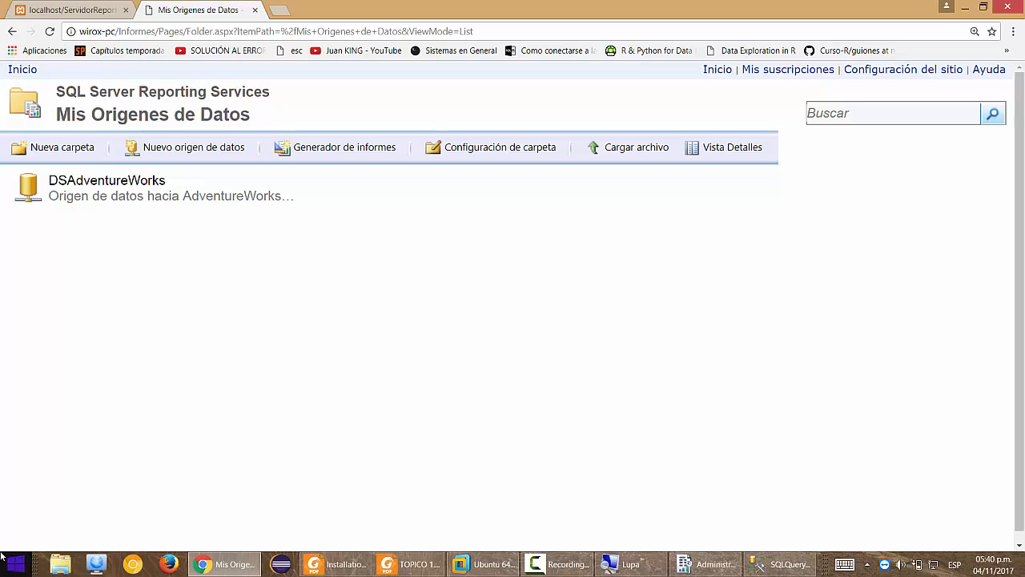
Go back to the Report Manager home page and open the empty Mis Informes folder.
left_click(12, 34)
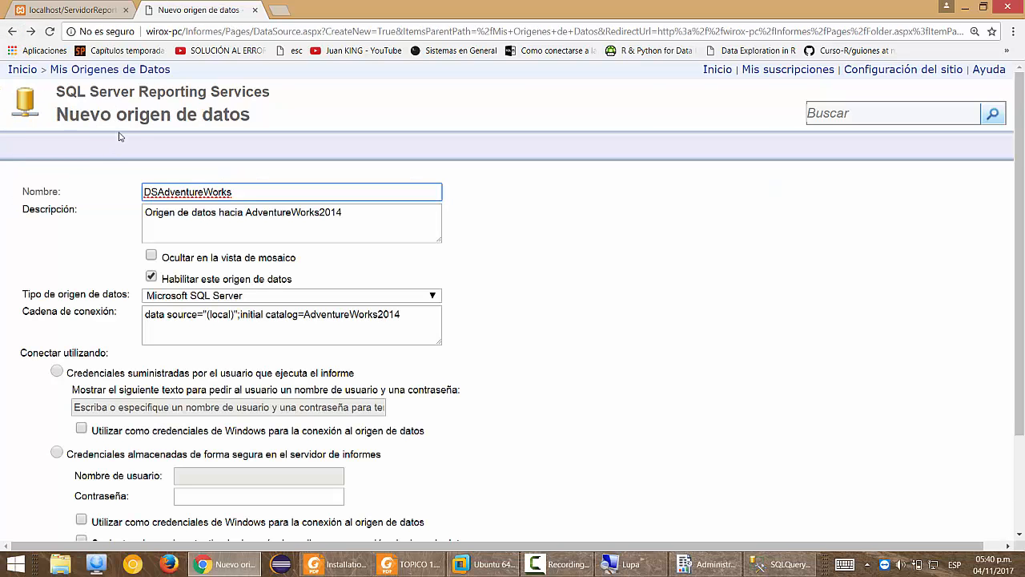
left_click(717, 69)
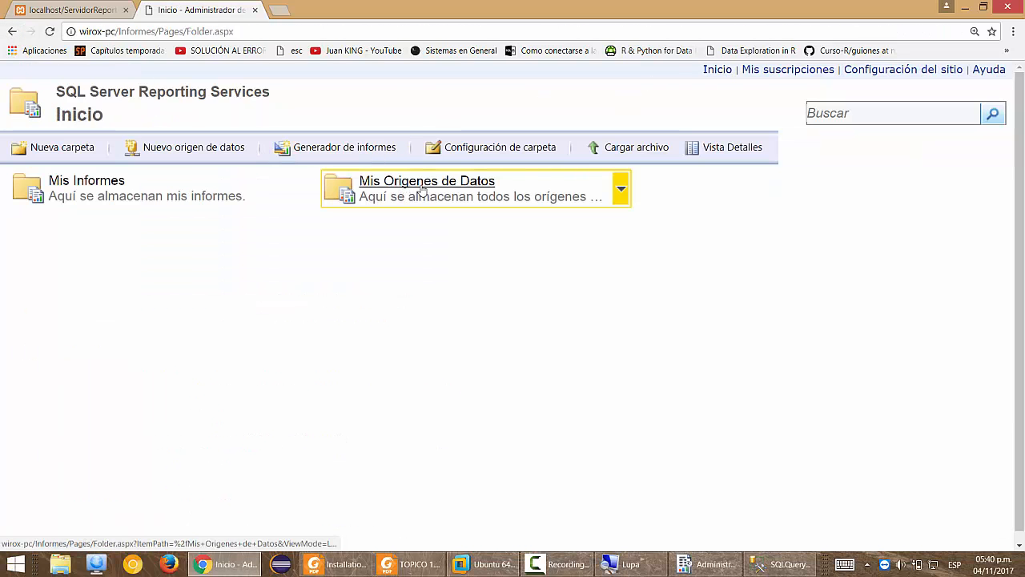
left_click(118, 190)
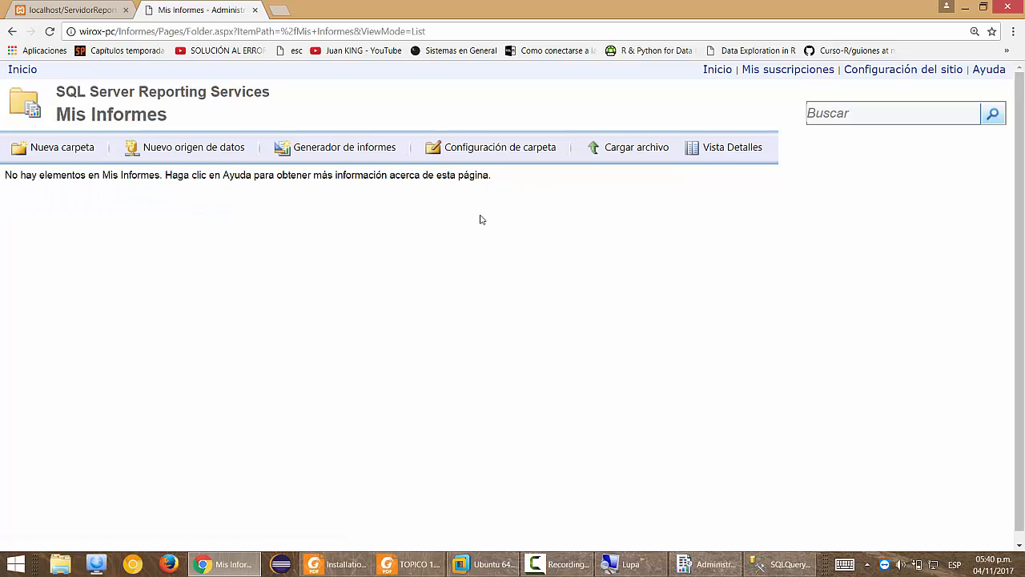
Download and run Report Builder from the web portal, dismissing its missing-files launch error.
left_click(341, 149)
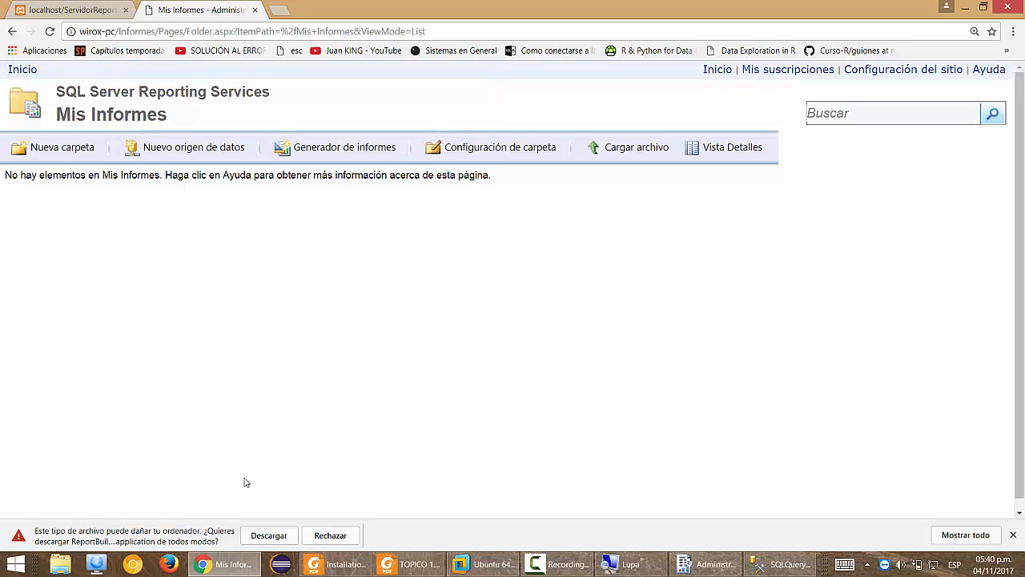
left_click(269, 536)
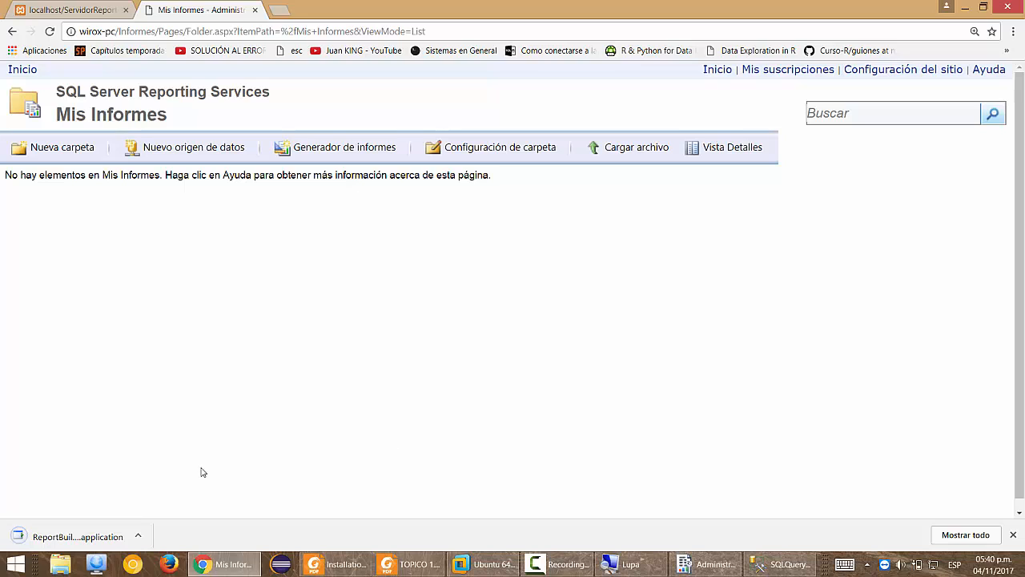
left_click(112, 533)
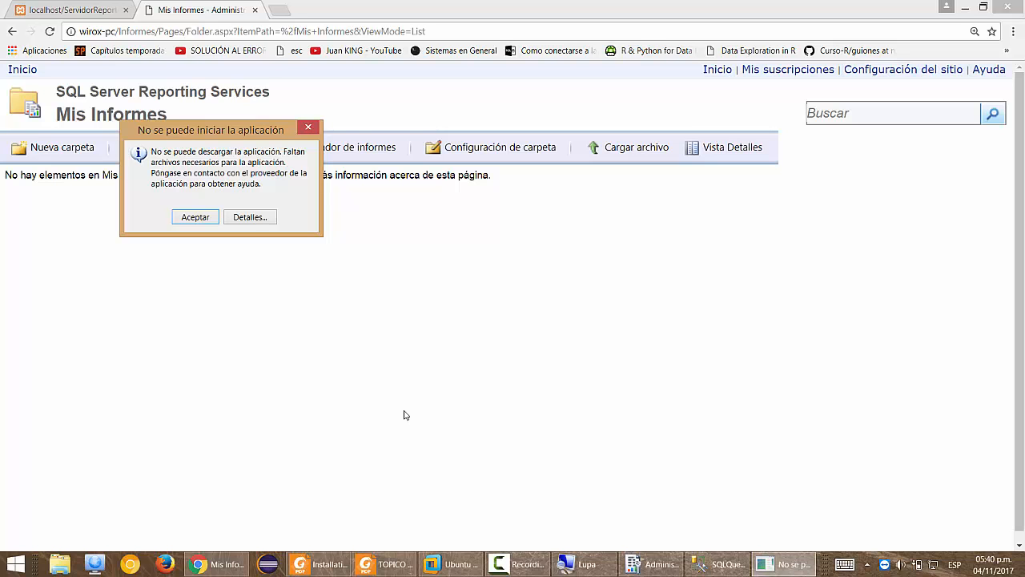
left_click(190, 219)
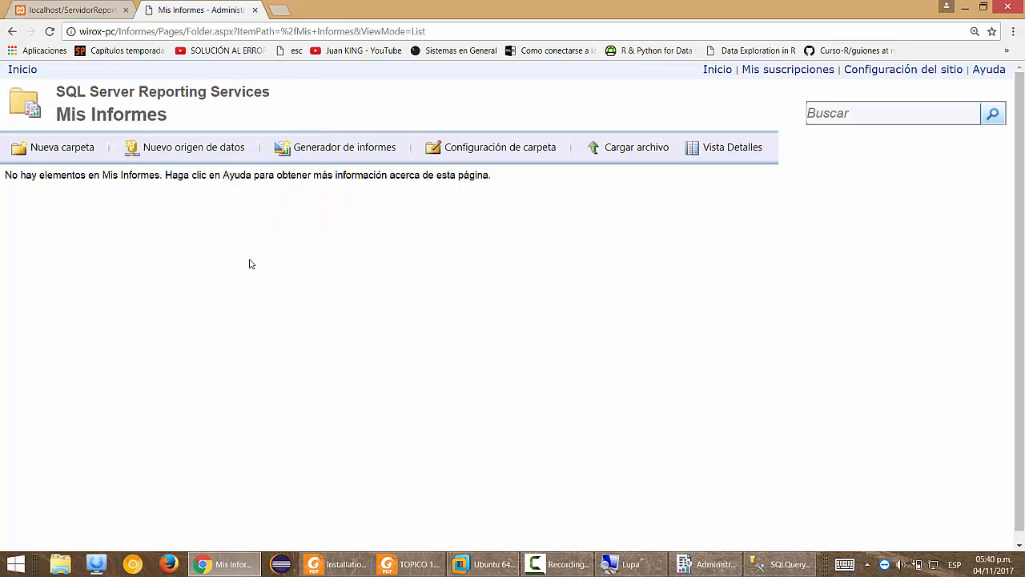
key("super")
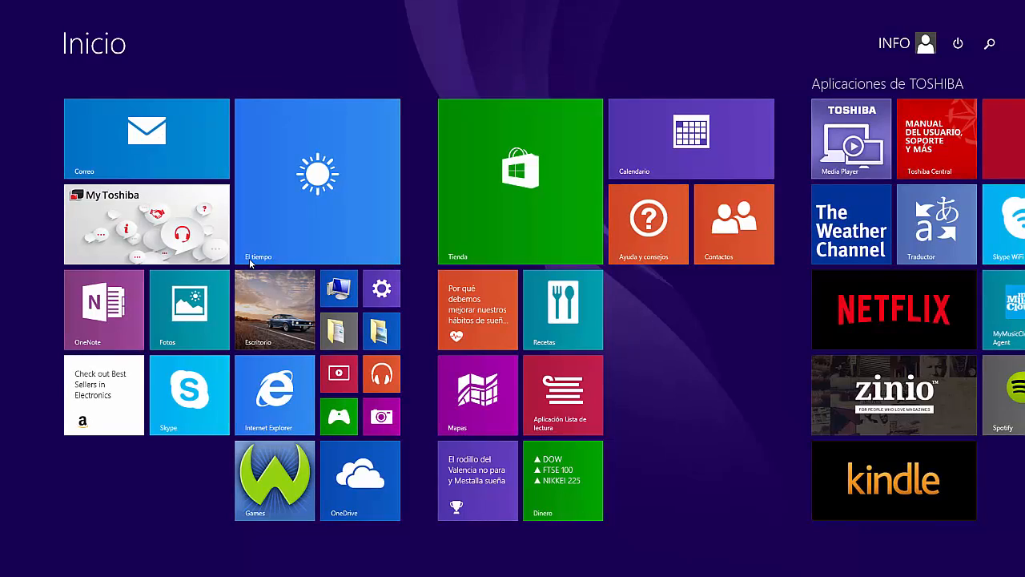
Search the Start screen for 'generador' and launch Generador de informes 3.0.
type("generador de informes 3.0")
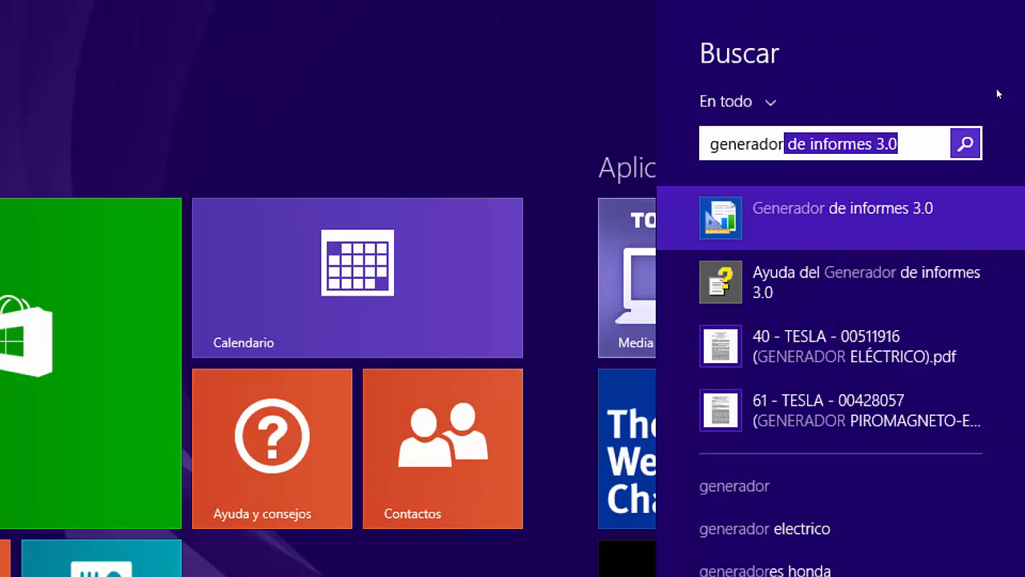
mouse_move(987, 99)
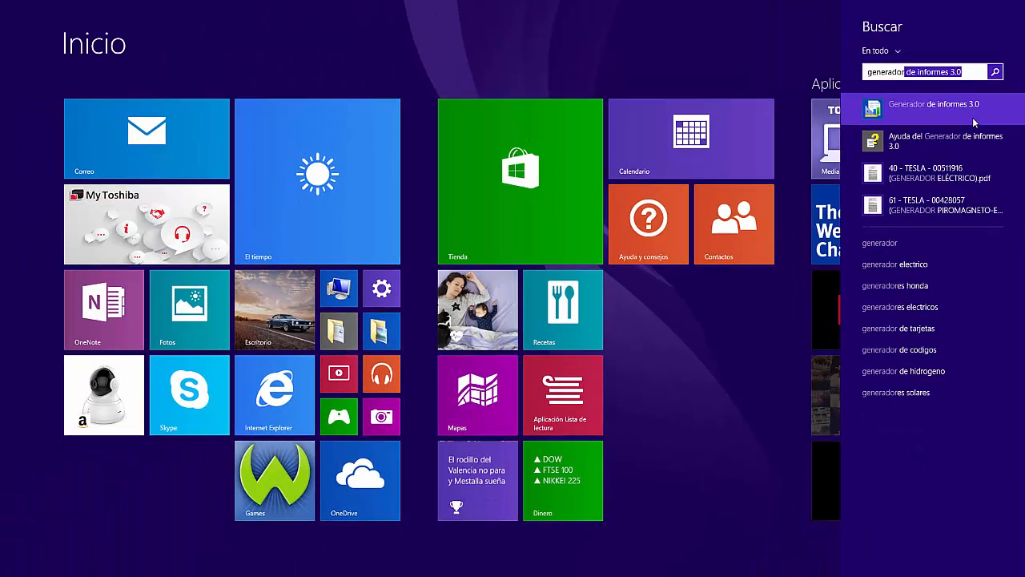
left_click(972, 116)
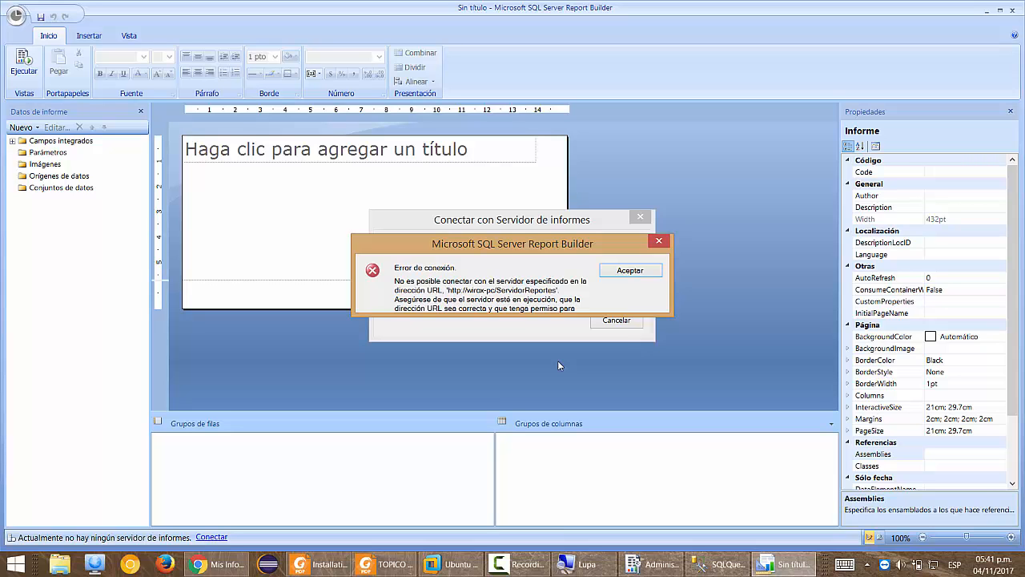
Dismiss the report server connection error and close the Introducción getting-started dialog.
left_click(607, 275)
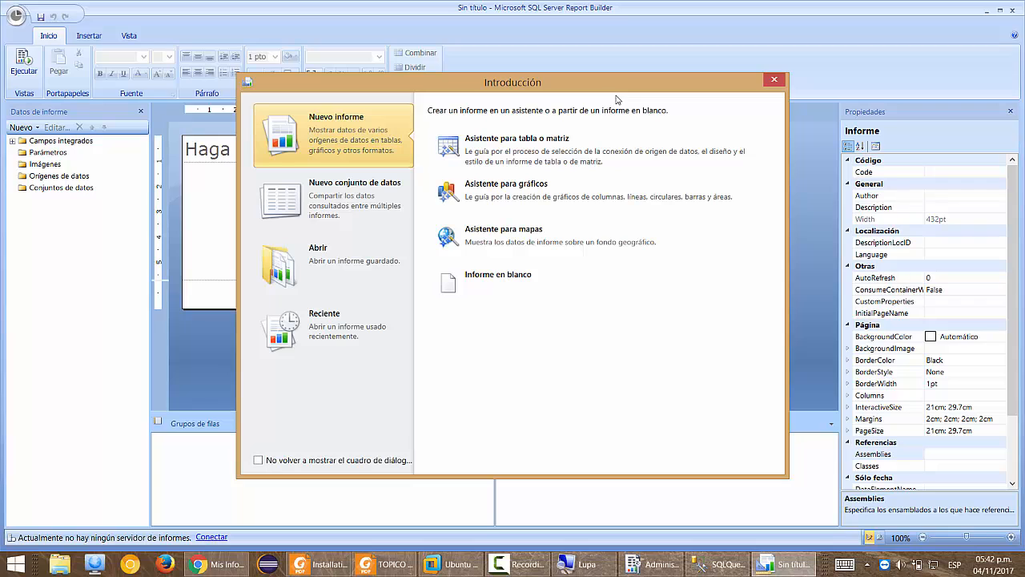
left_click(775, 81)
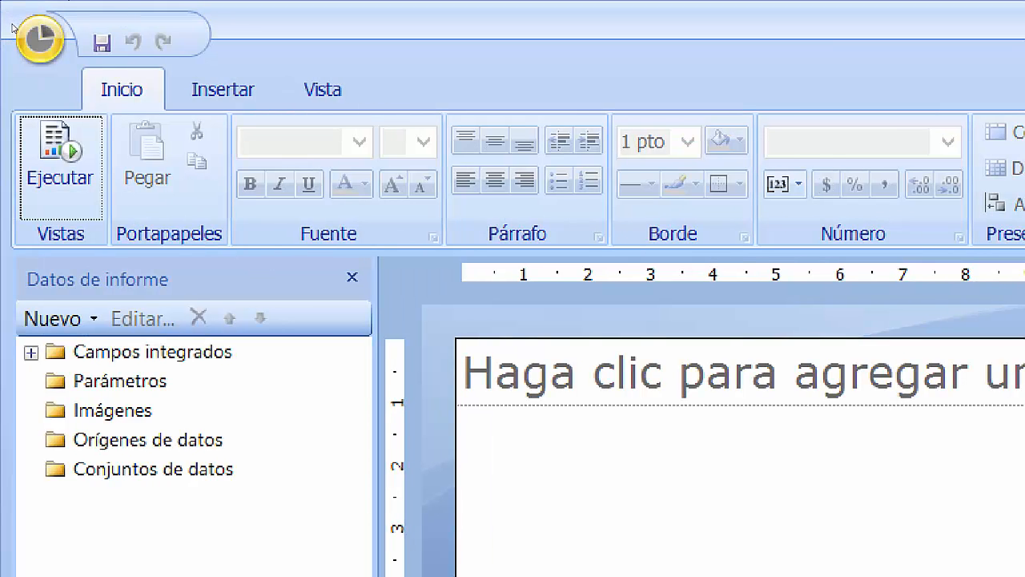
Open Opciones from the Office button menu to view the default report server URL.
left_click(13, 29)
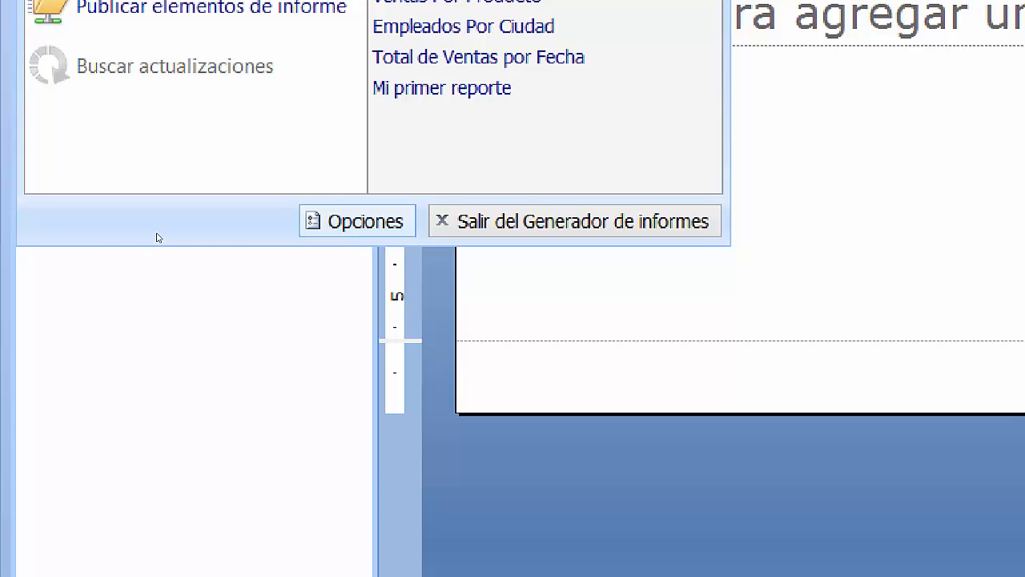
left_click(357, 221)
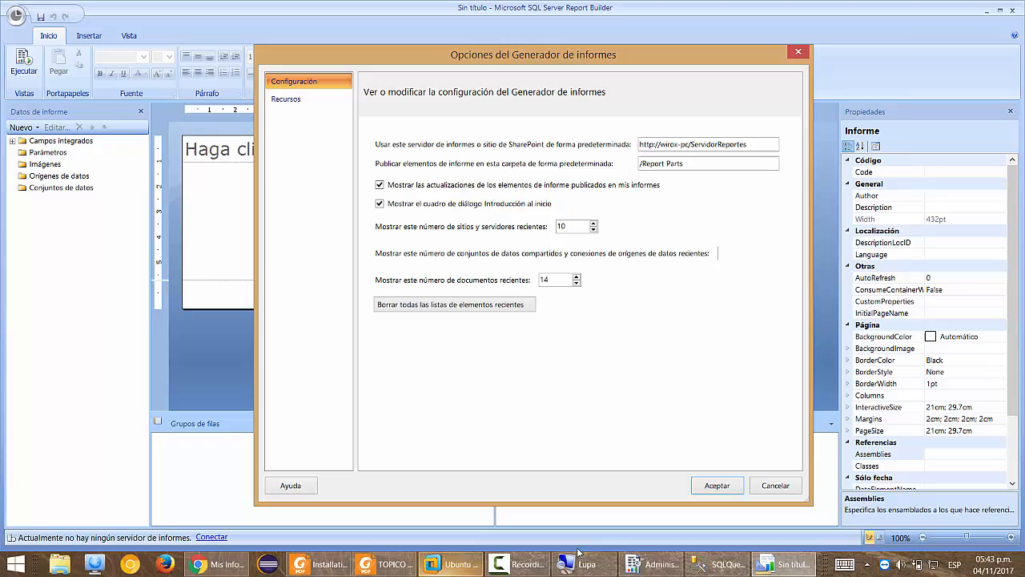
left_click(653, 564)
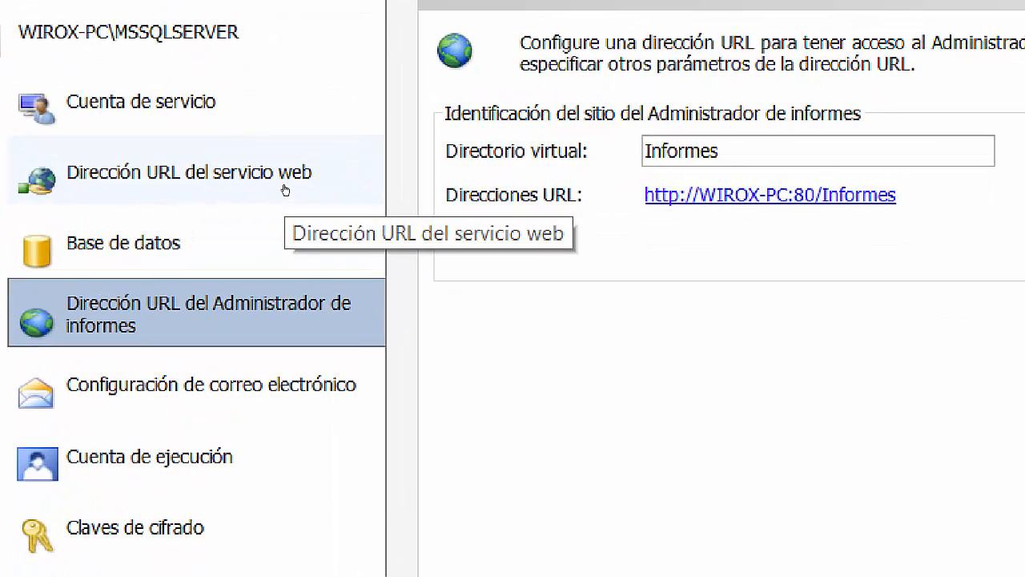
left_click(284, 191)
left_click(302, 290)
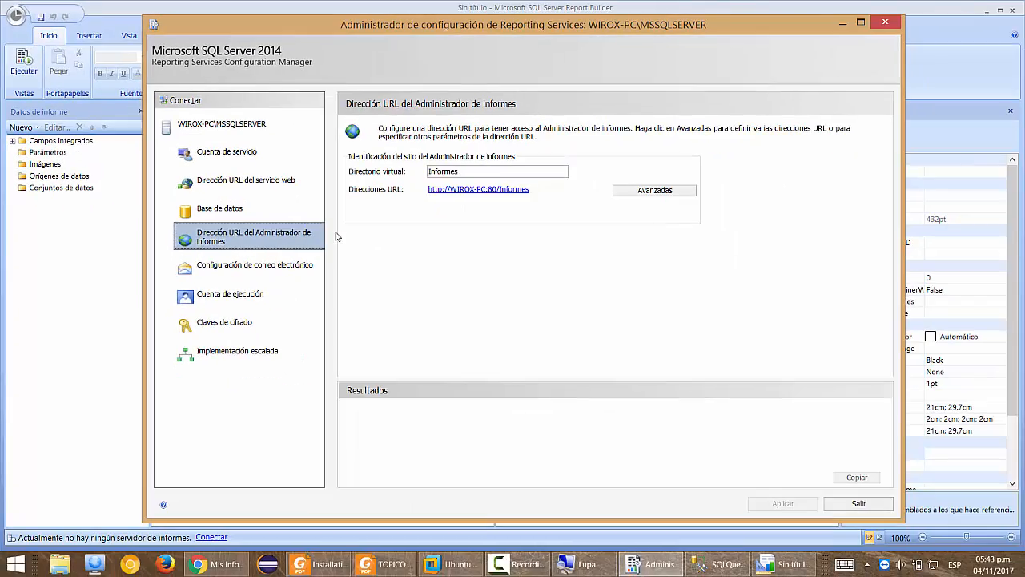
left_click(193, 564)
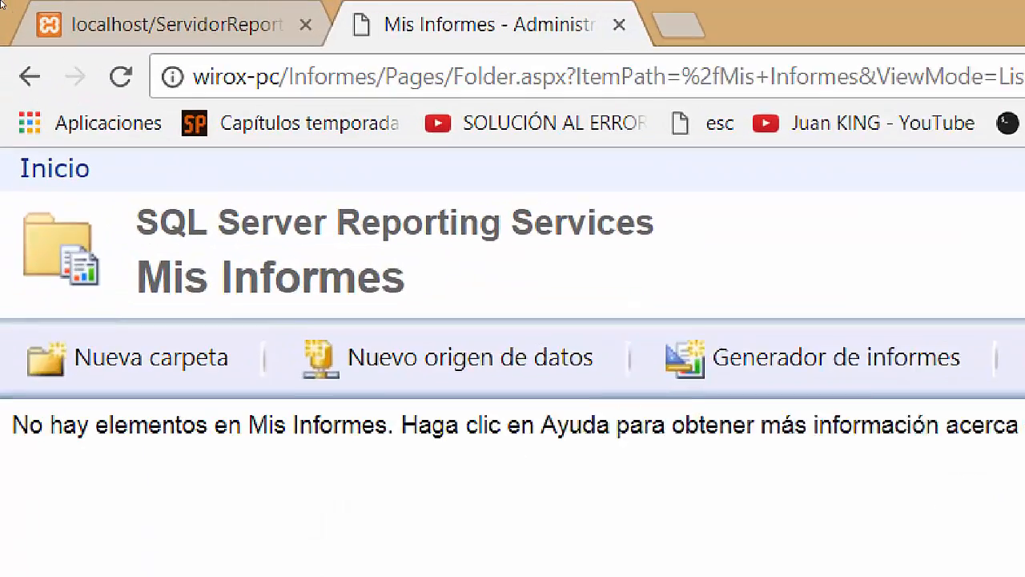
Copy the localhost/ServidorReportes2 server page address and go back to Report Builder.
left_click(34, 12)
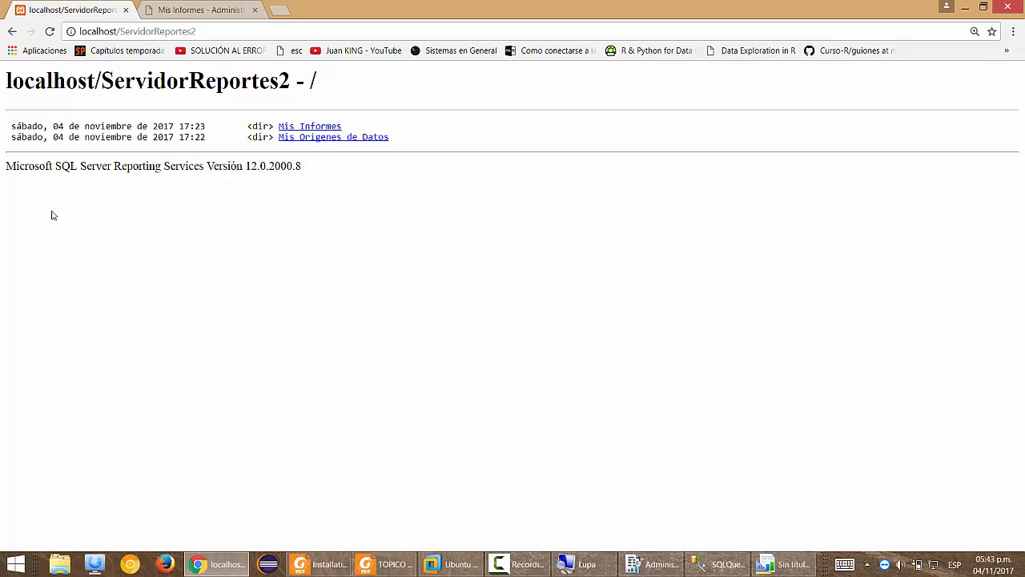
key("ctrl+l")
key("ctrl+c")
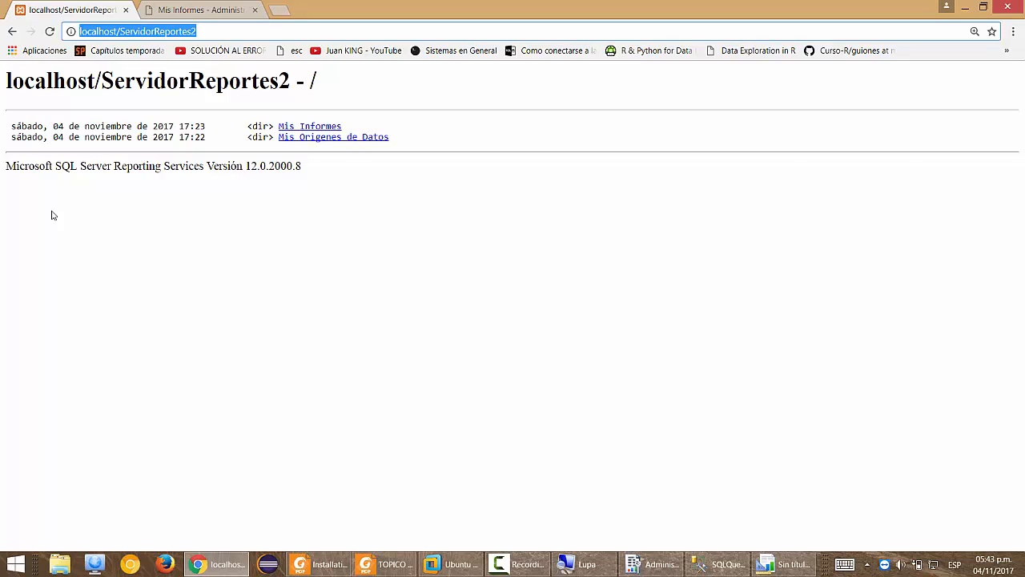
key("alt+Tab")
key("alt+Tab")
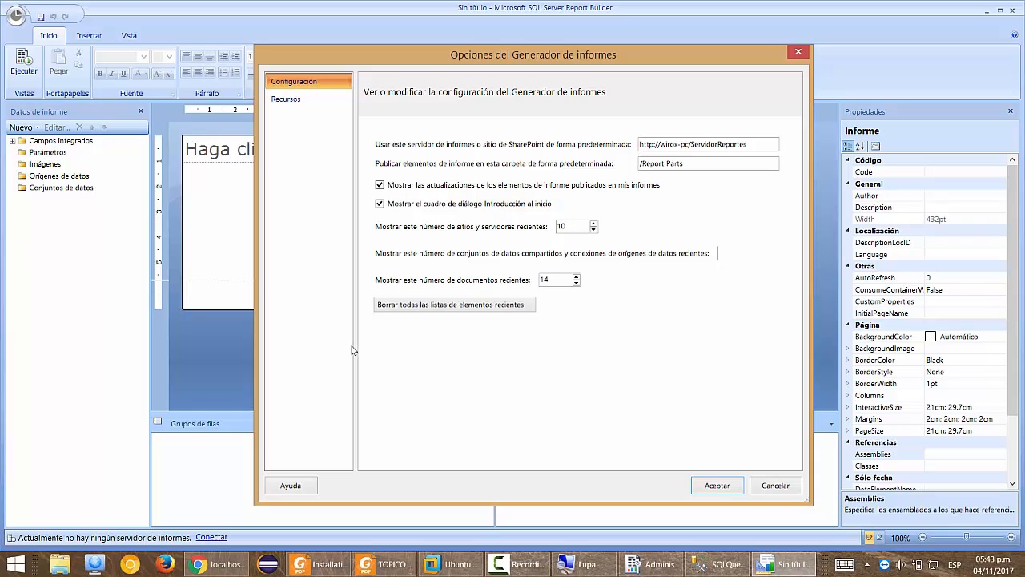
left_click(746, 142)
key("ctrl+a")
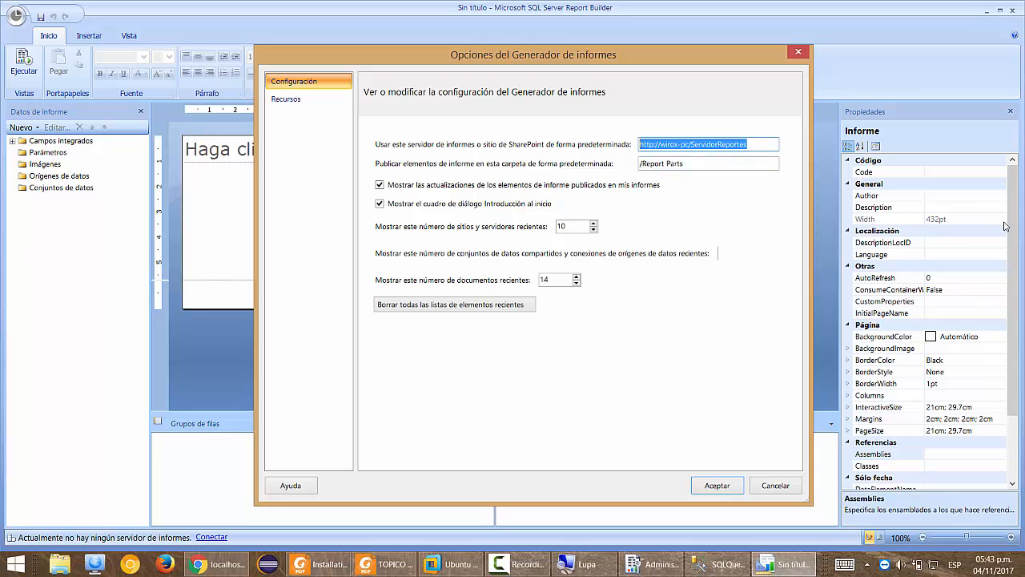
key("ctrl+v")
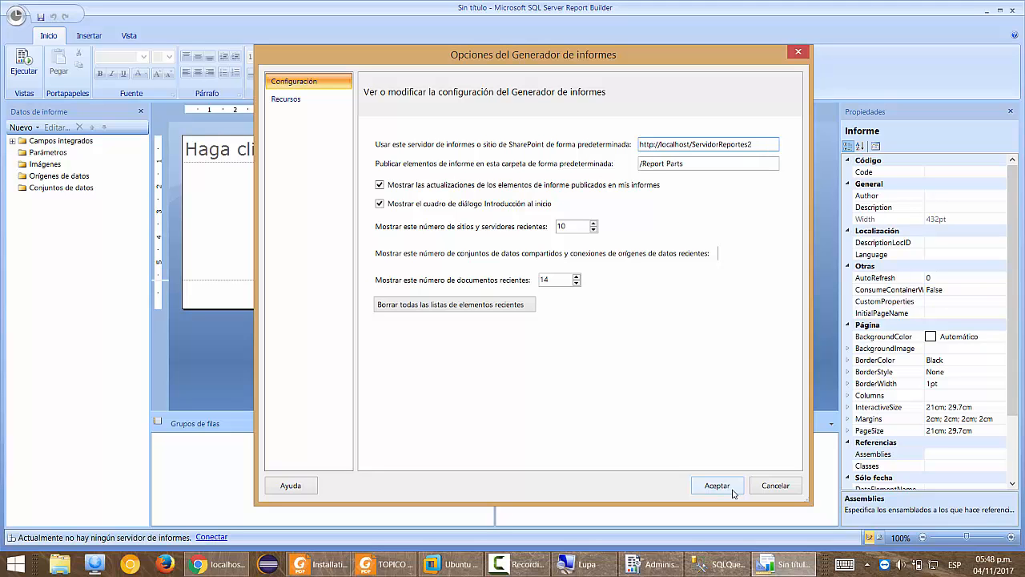
left_click(717, 486)
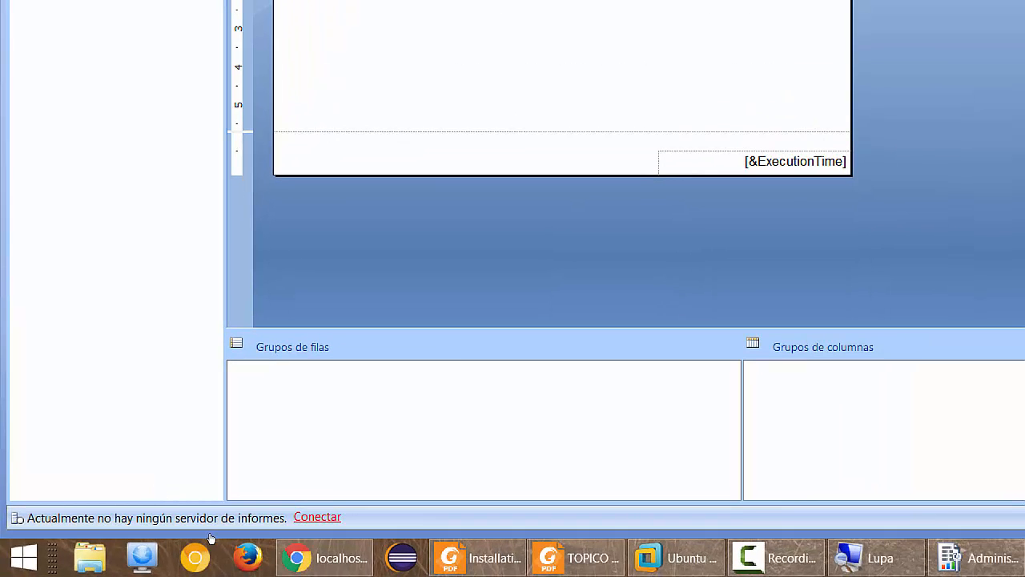
left_click(423, 496)
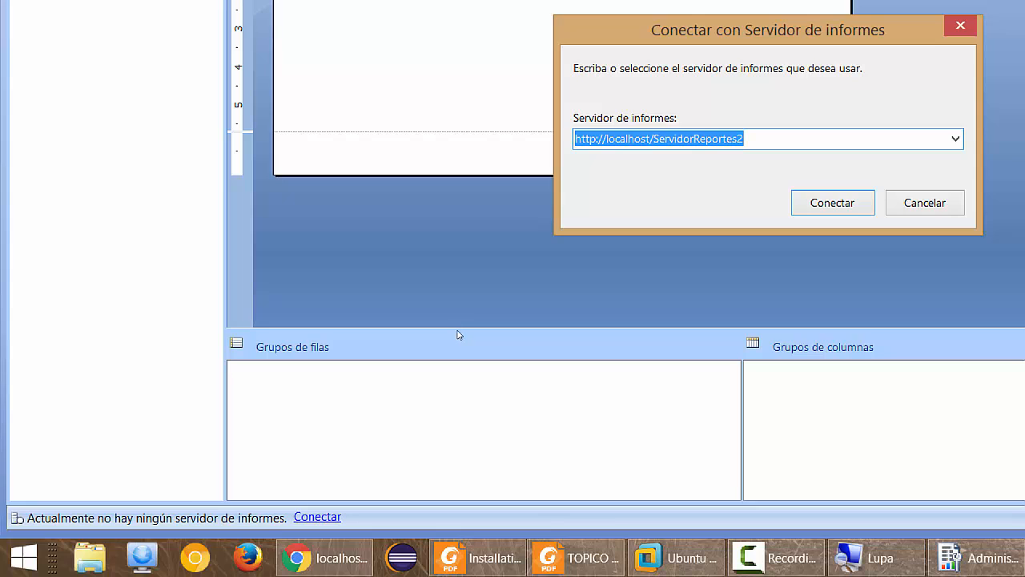
key("Return")
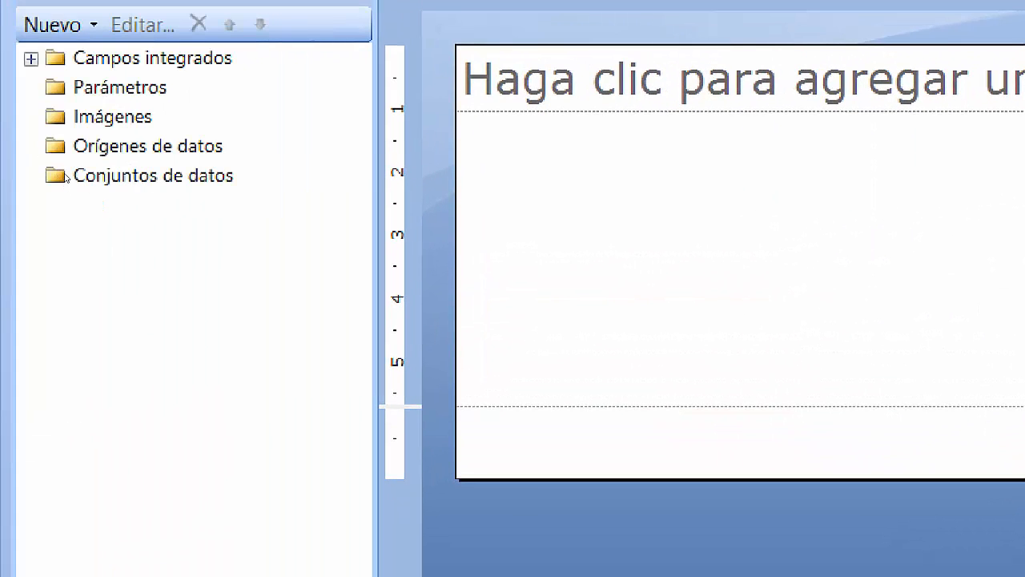
Add a new data source under Orígenes de datos and name it DataSourceAdventureWorks.
right_click(161, 141)
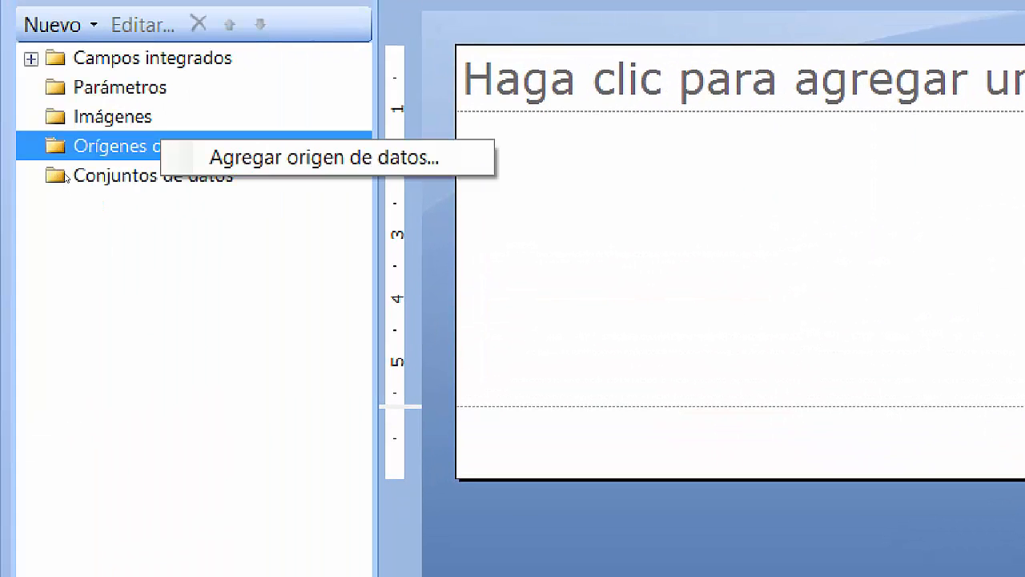
right_click(106, 180)
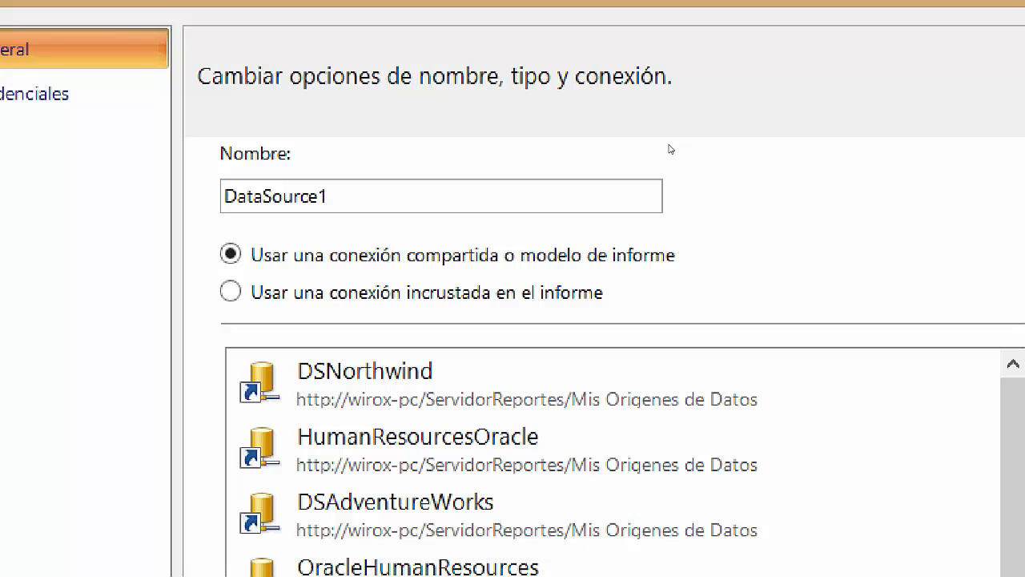
left_click(442, 196)
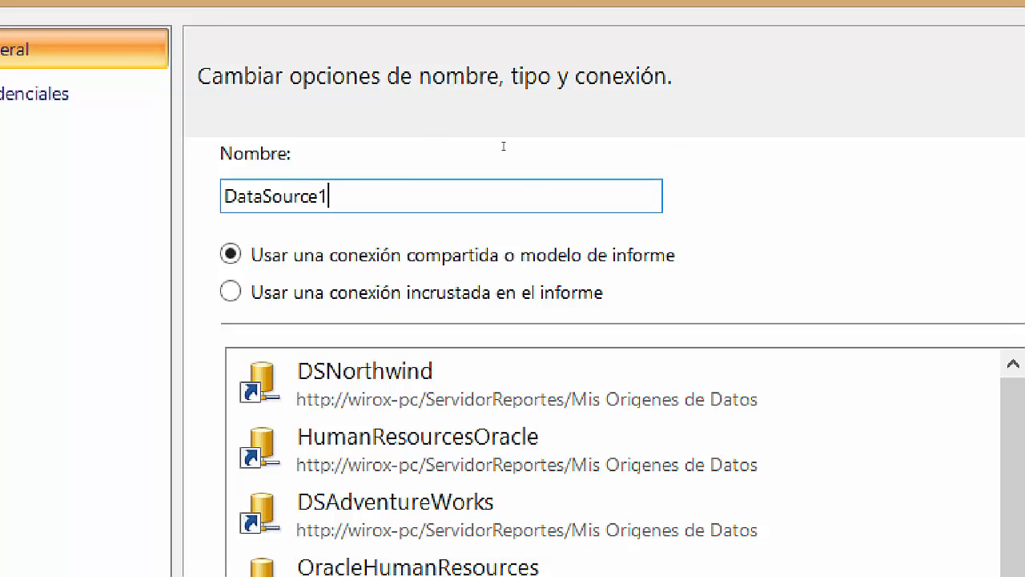
key("BackSpace")
type("Advetn")
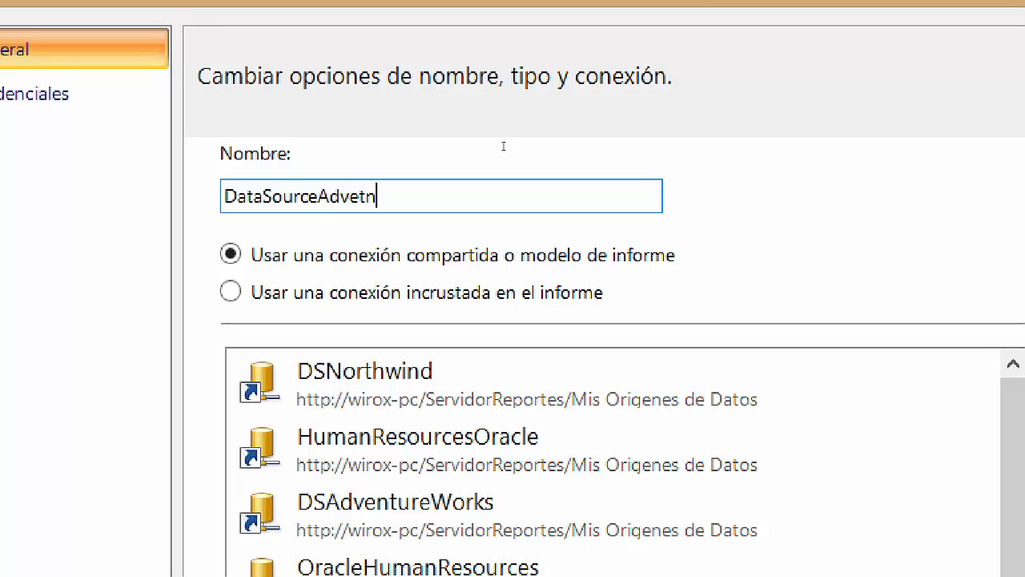
key("BackSpace")
key("BackSpace")
type("ntureWork")
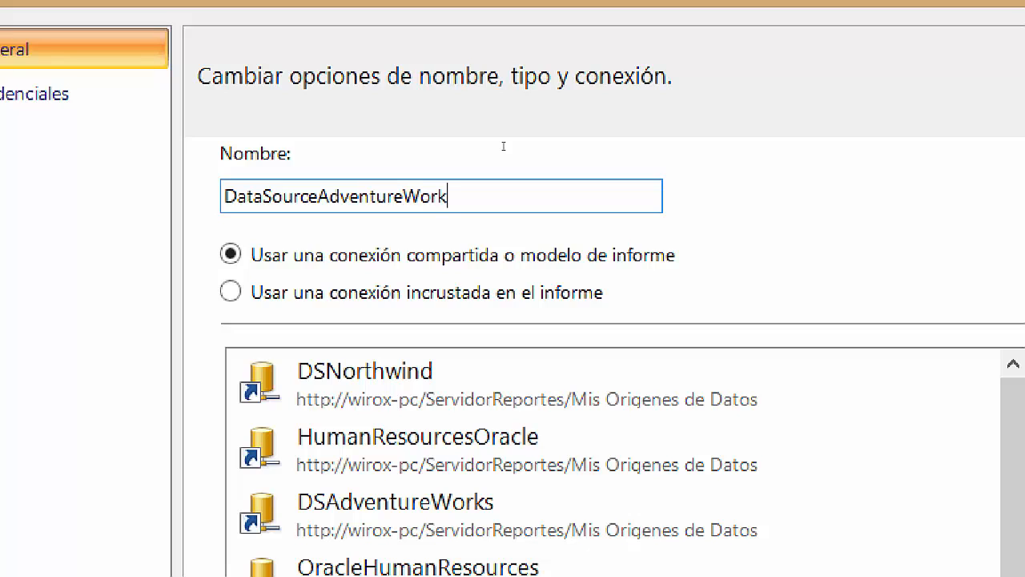
type("s")
key("Left")
key("Left")
key("Left")
key("Left")
key("Left")
key("End")
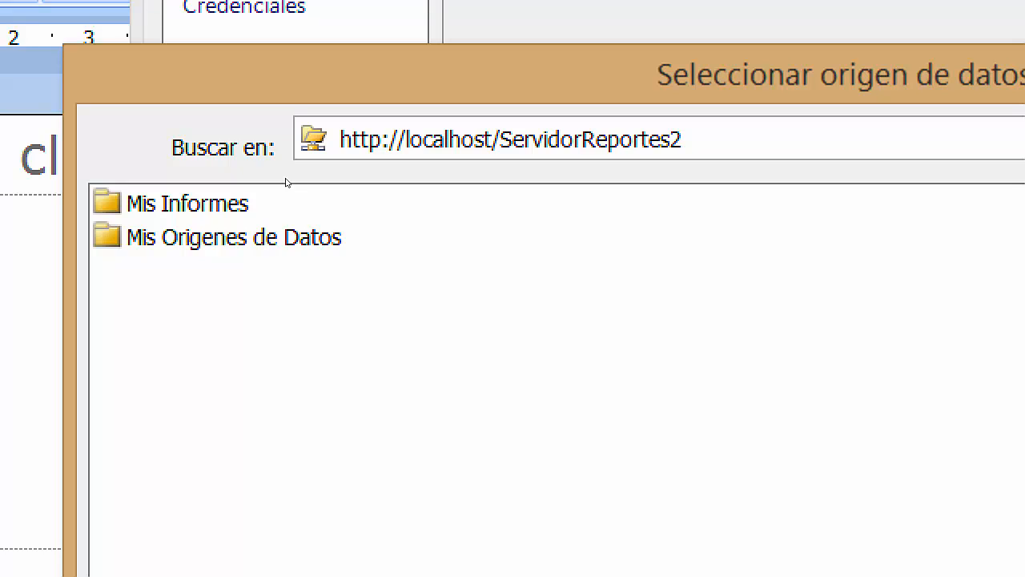
Open the Mis Origenes de Datos folder to locate DSAdventureWorks, then switch to Chrome.
left_click(287, 237)
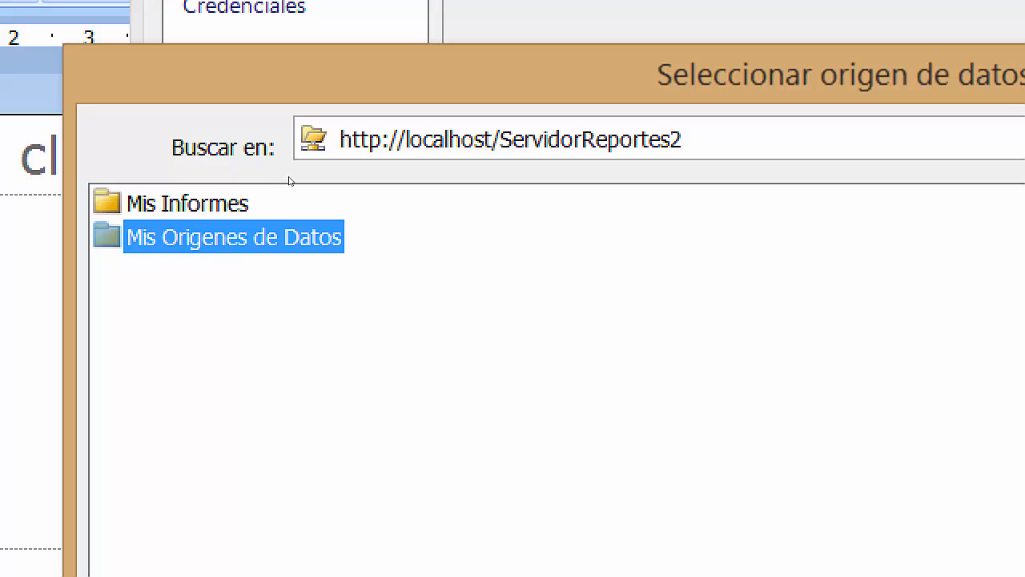
double_click(288, 237)
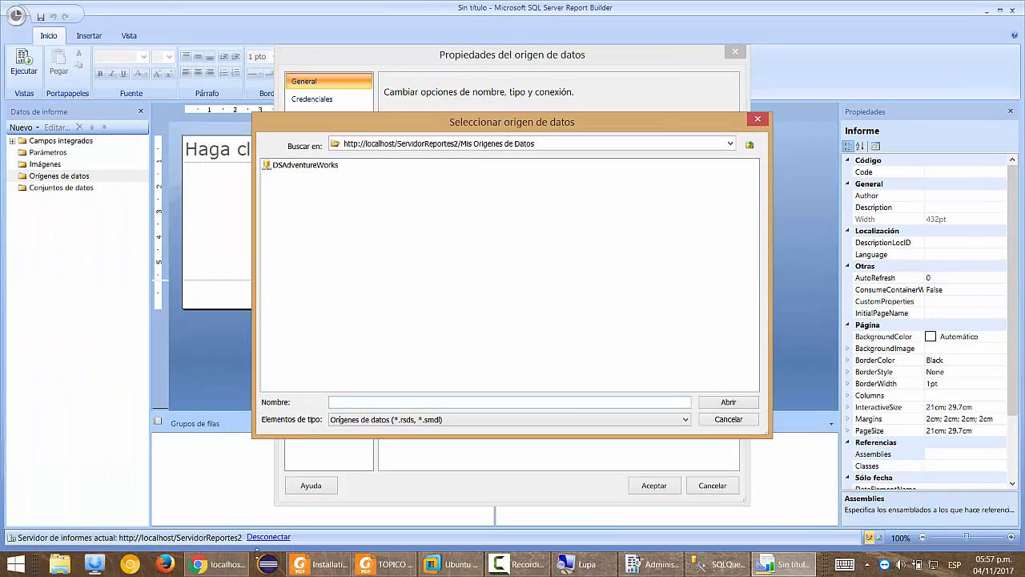
left_click(238, 564)
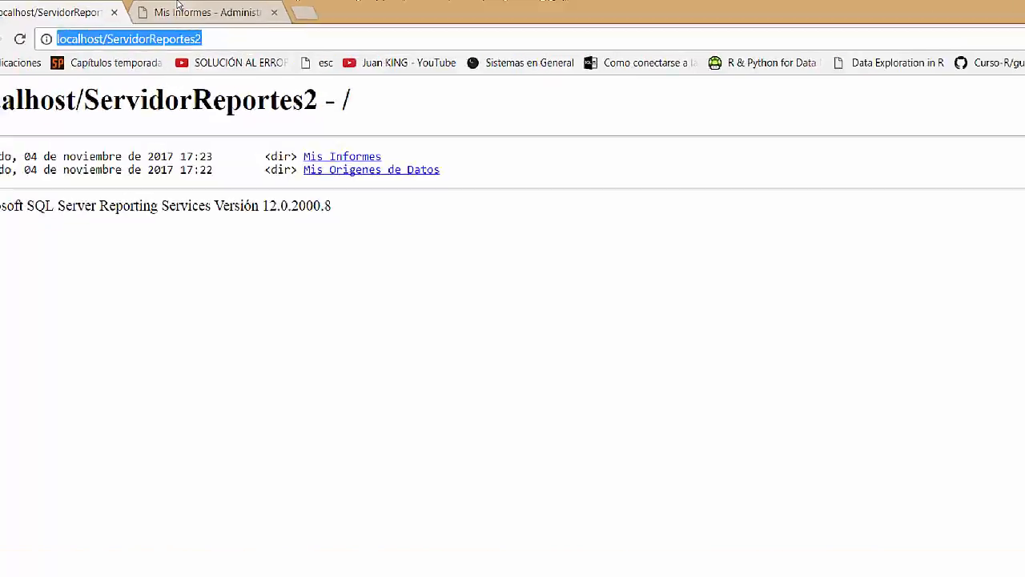
In Report Manager's Mis Origenes de Datos, open the Seguridad settings of DSAdventureWorks.
key("ctrl+Tab")
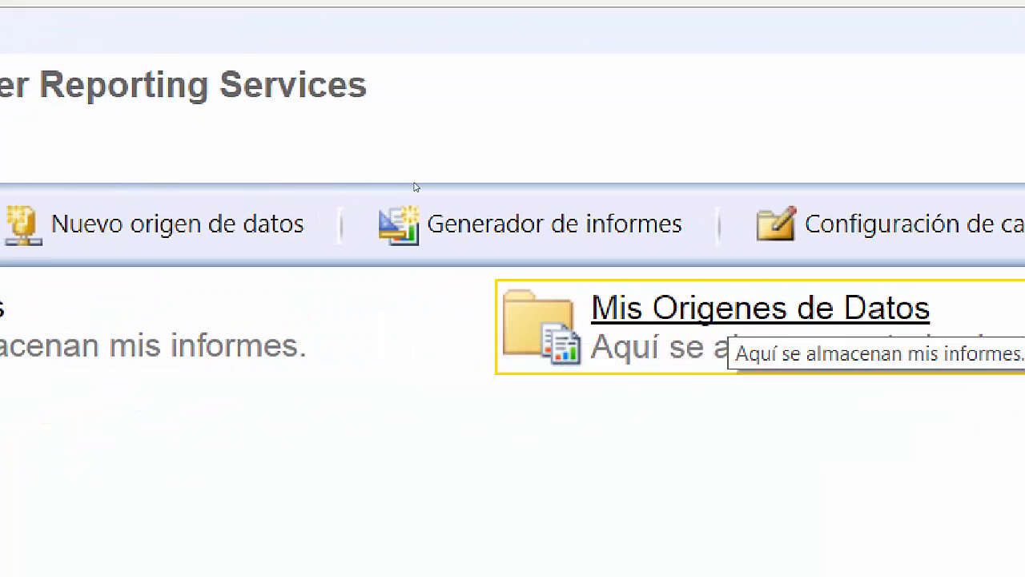
left_click(745, 309)
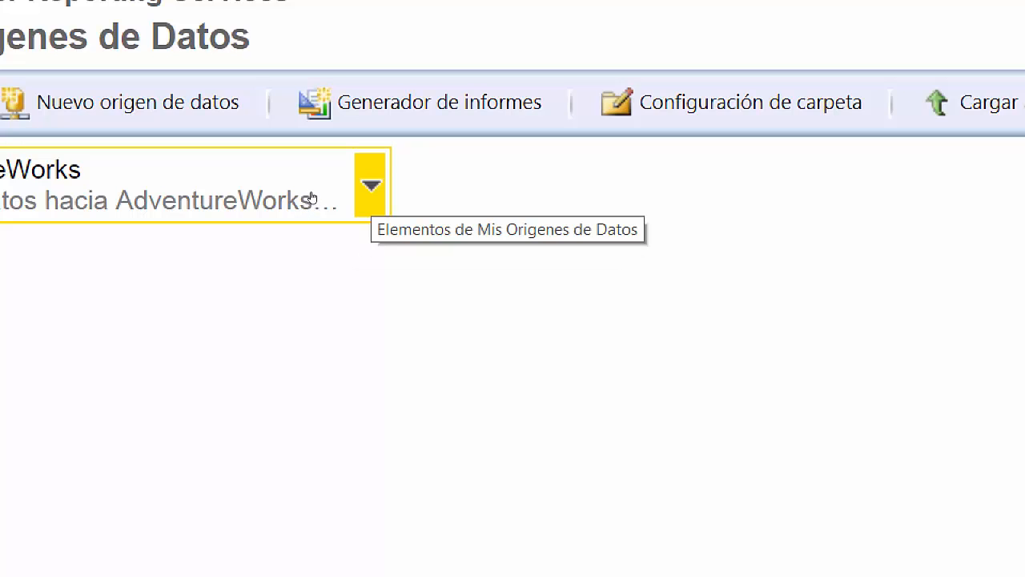
left_click(370, 188)
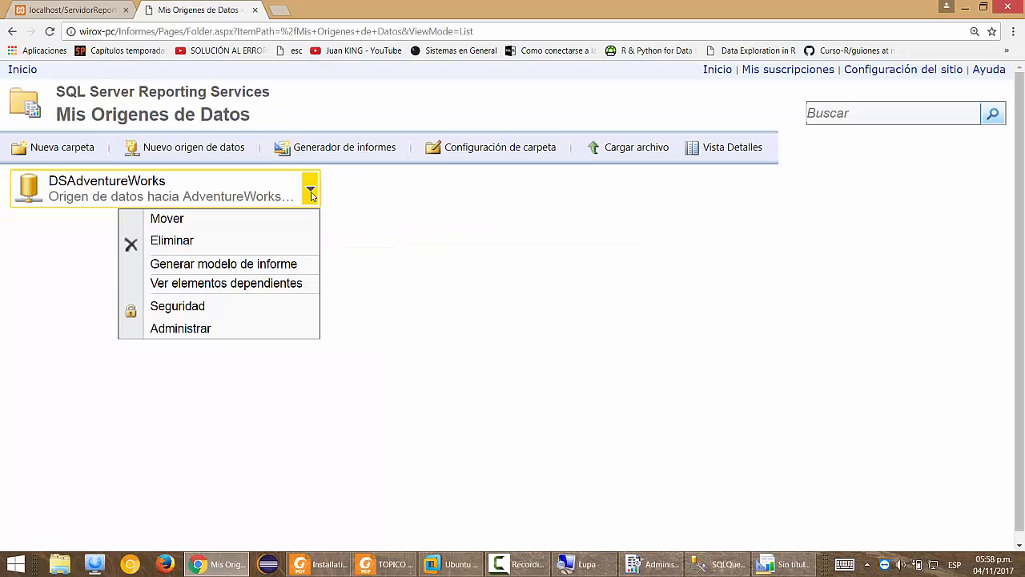
left_click(218, 312)
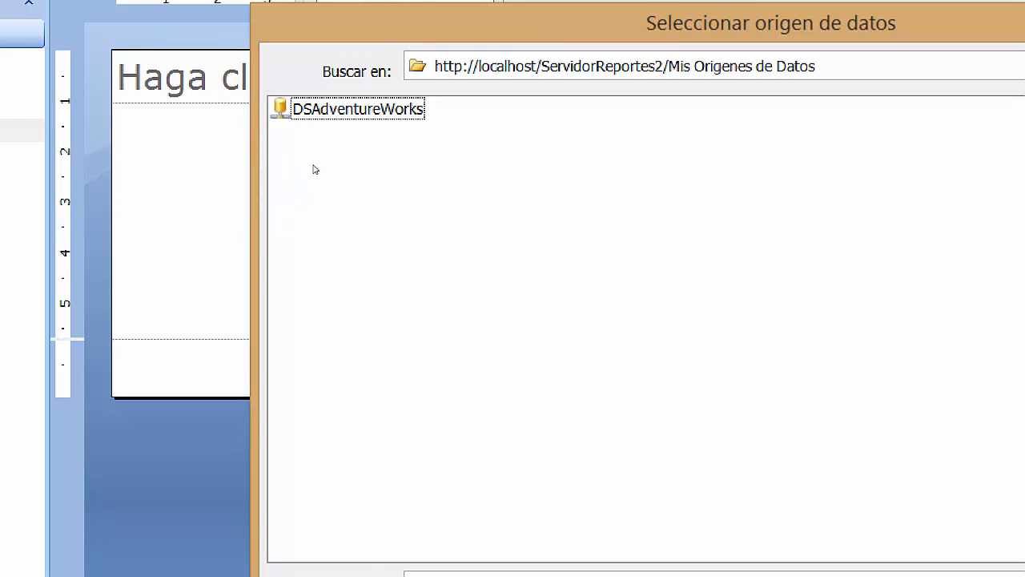
Pick the shared DSAdventureWorks source on localhost/ServidorReportes2 as the connection.
left_click(317, 110)
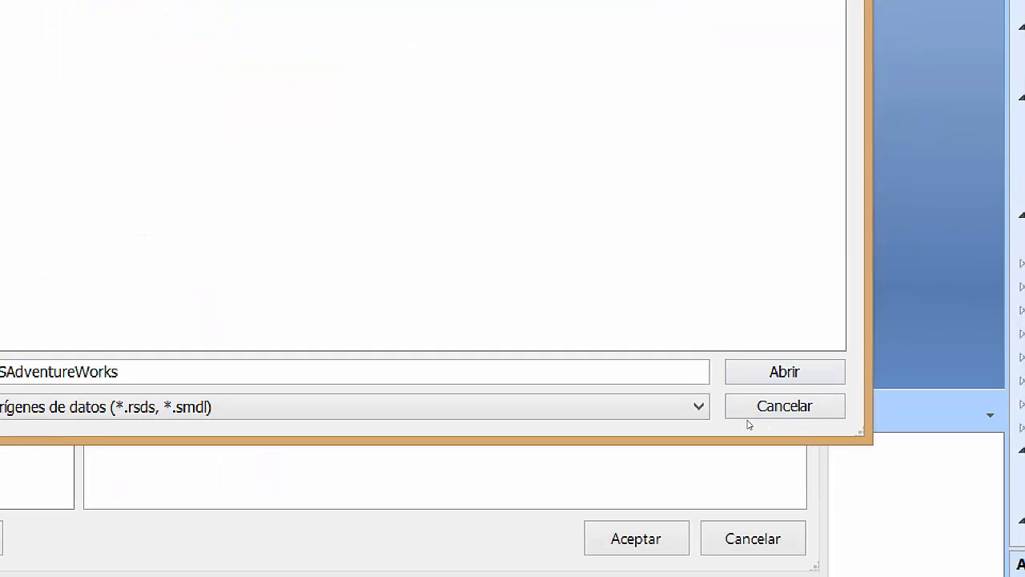
left_click(740, 377)
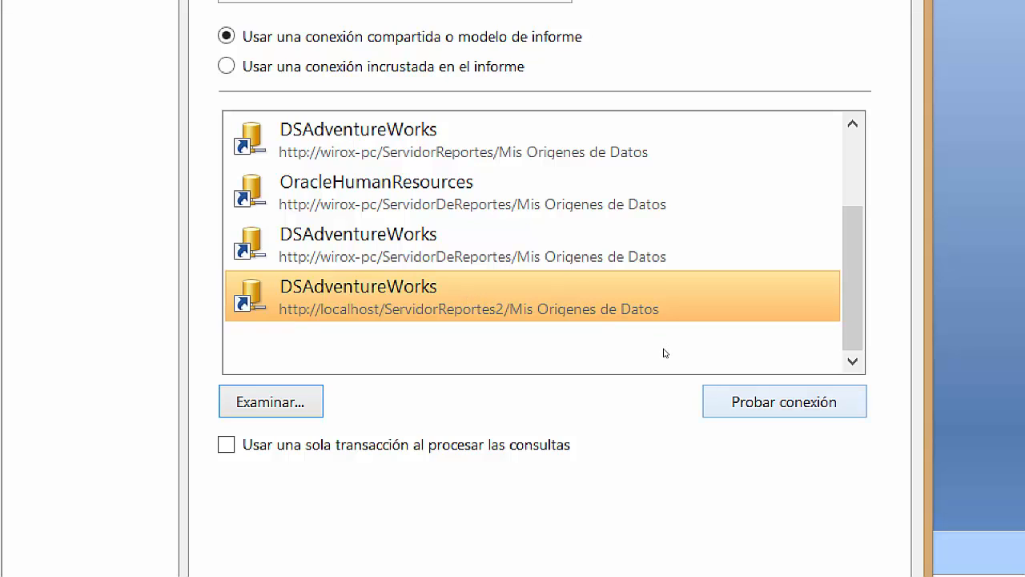
Test the DSAdventureWorks connection successfully and save the data source properties.
left_click(784, 401)
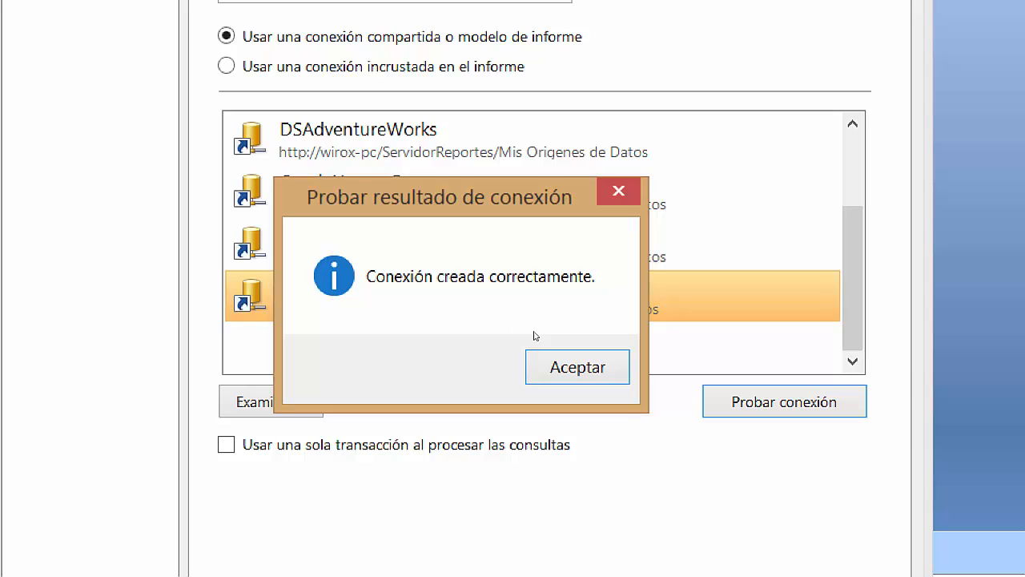
key("Return")
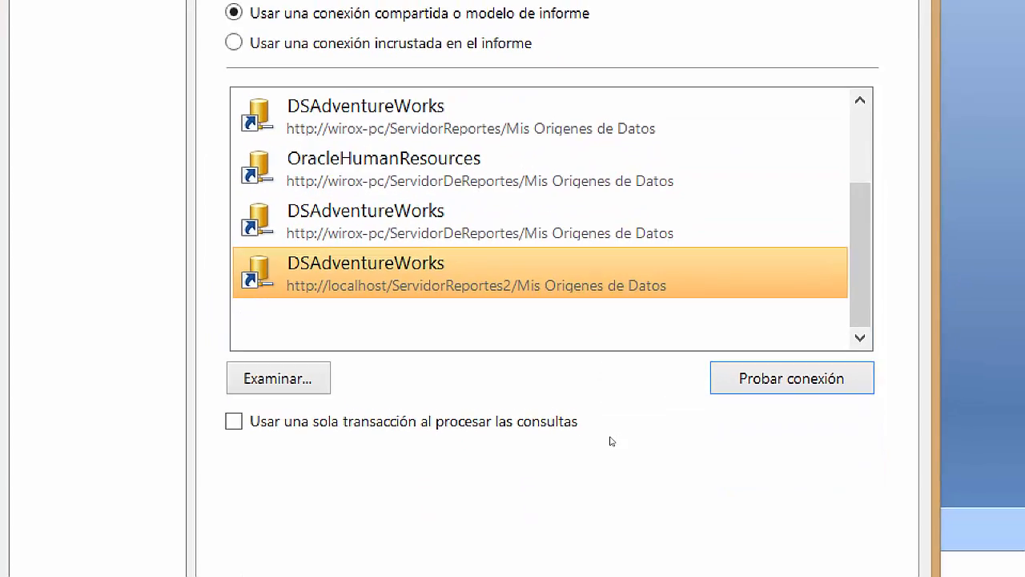
key("Return")
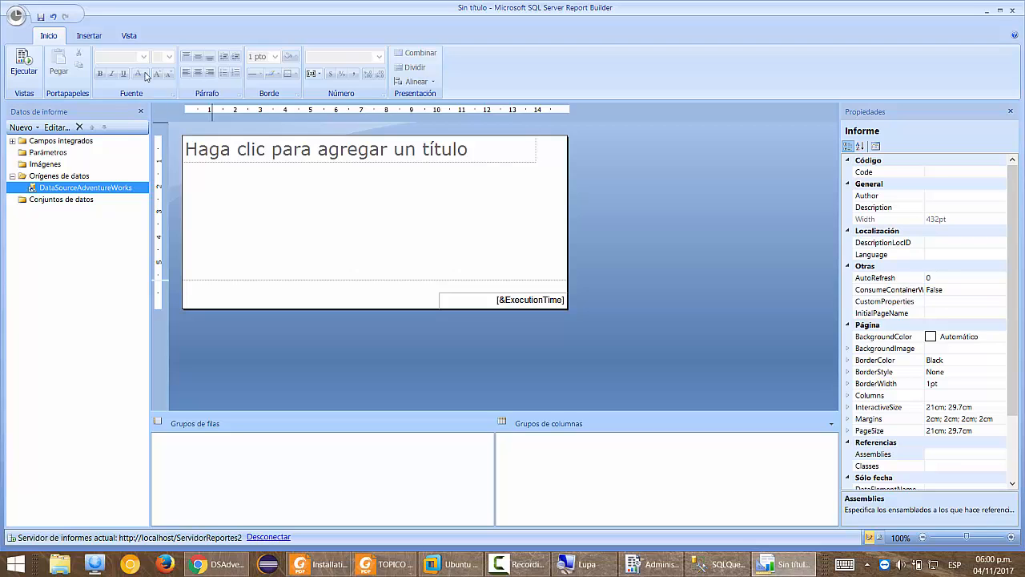
Launch Asistente para matrices from the Insertar tab's Matriz menu.
left_click(88, 38)
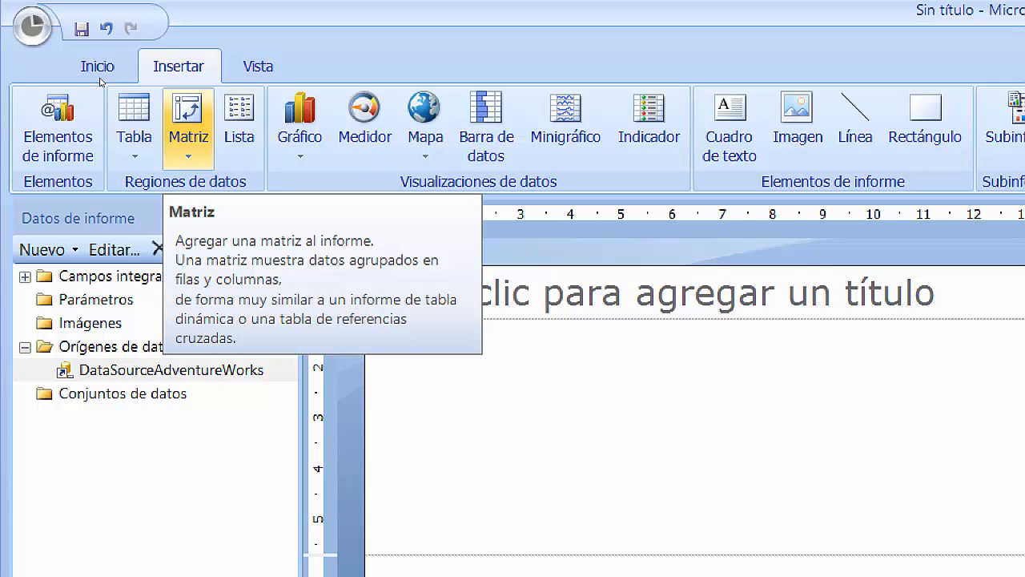
left_click(188, 148)
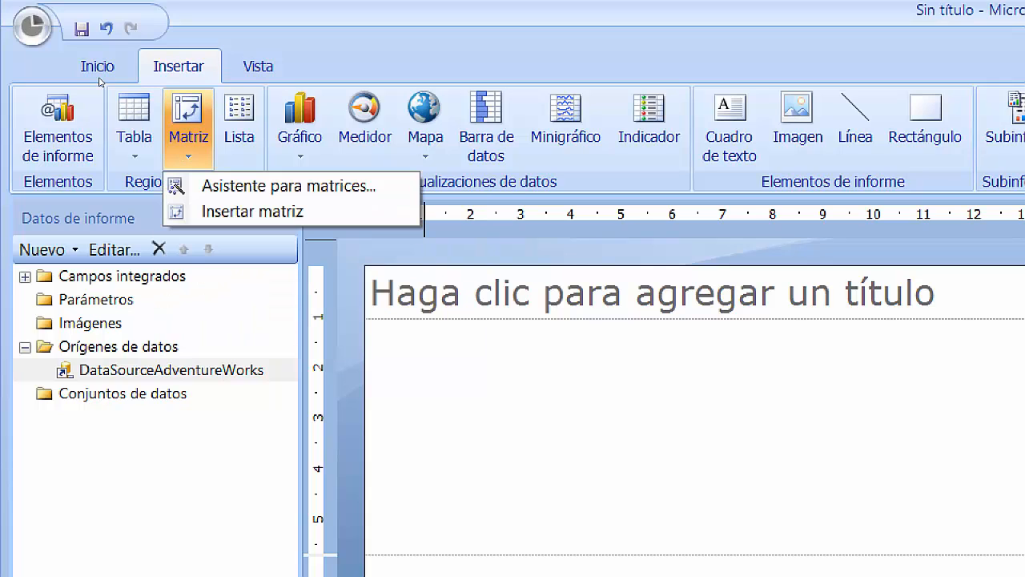
key("Down")
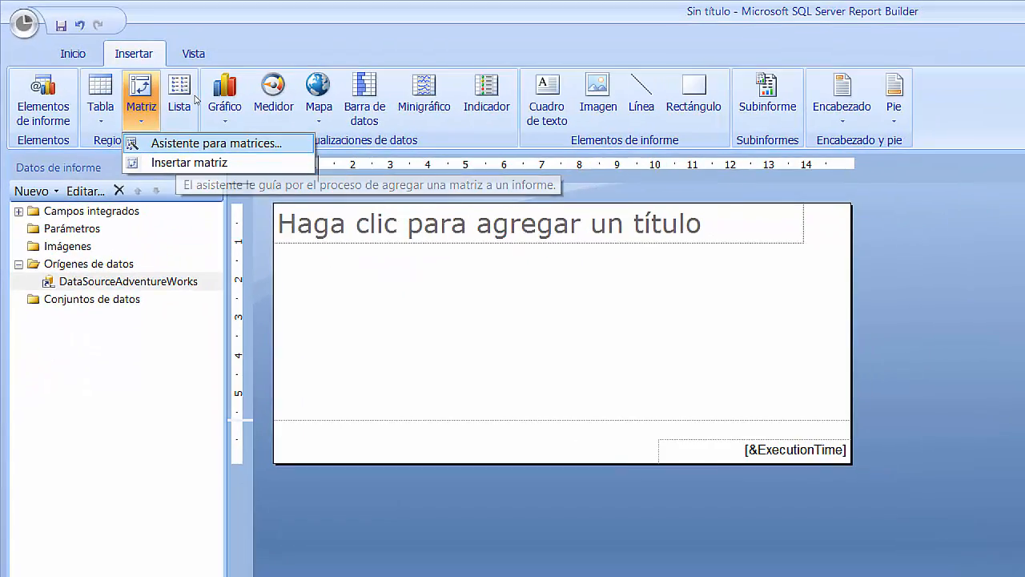
key("Return")
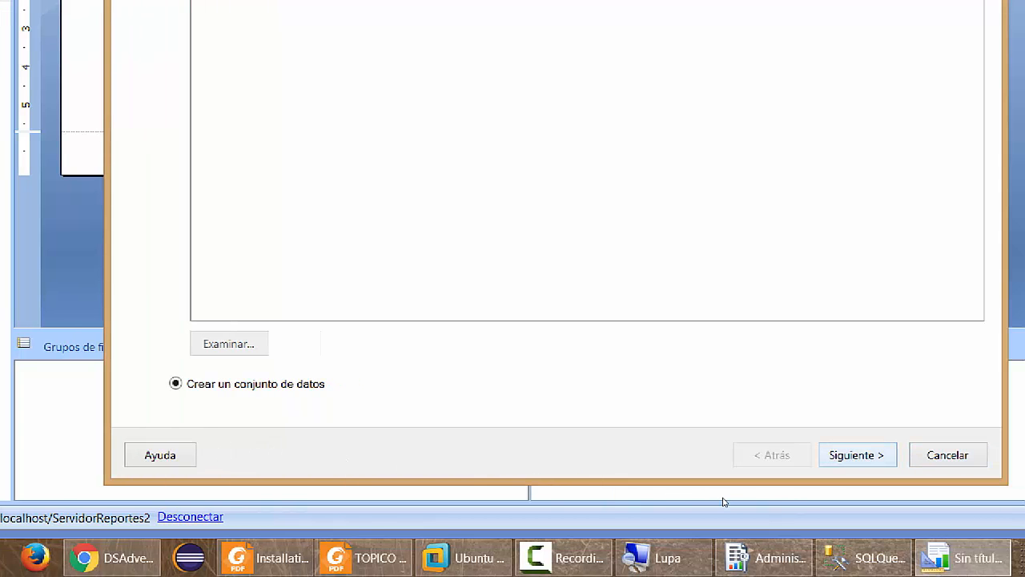
Use DSAdventureWorks (localhost), confirm its connection test, and advance to Diseñar una consulta.
key("Return")
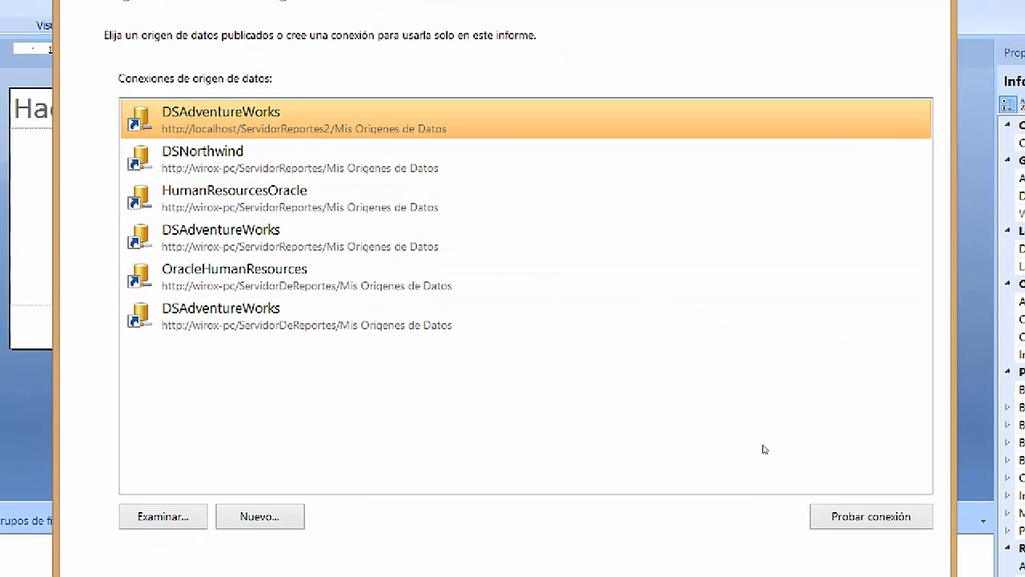
left_click(870, 516)
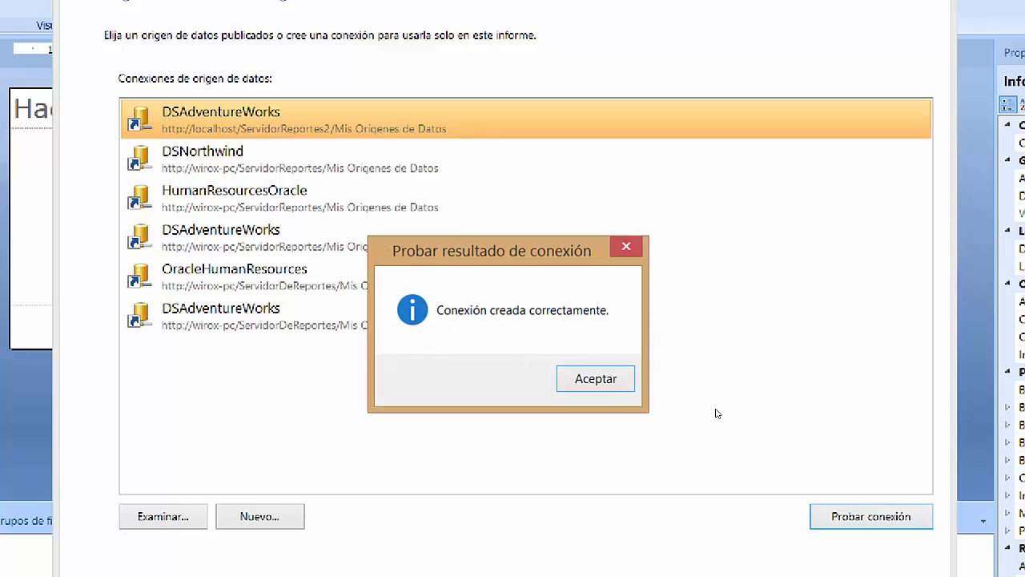
key("Return")
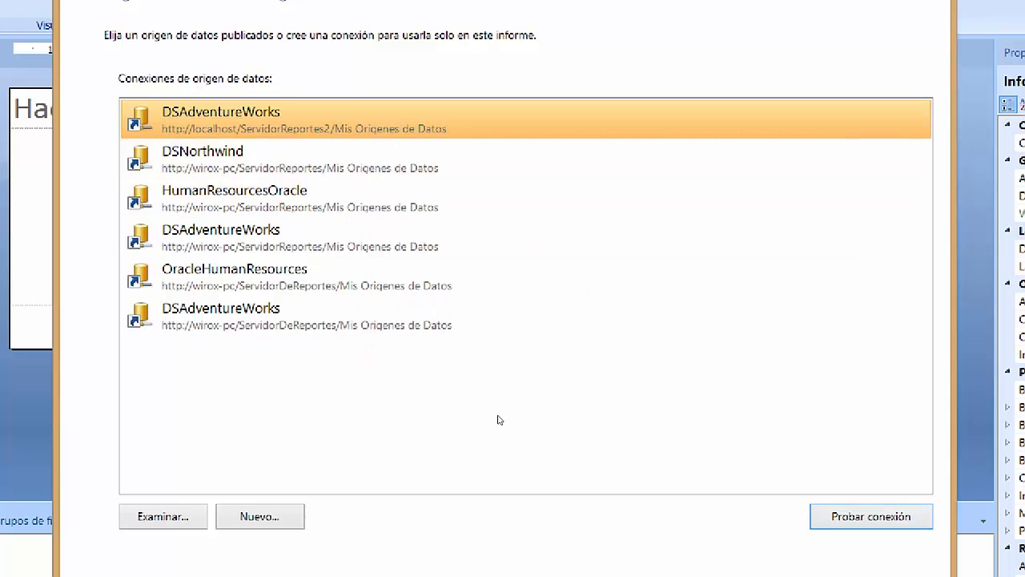
key("Return")
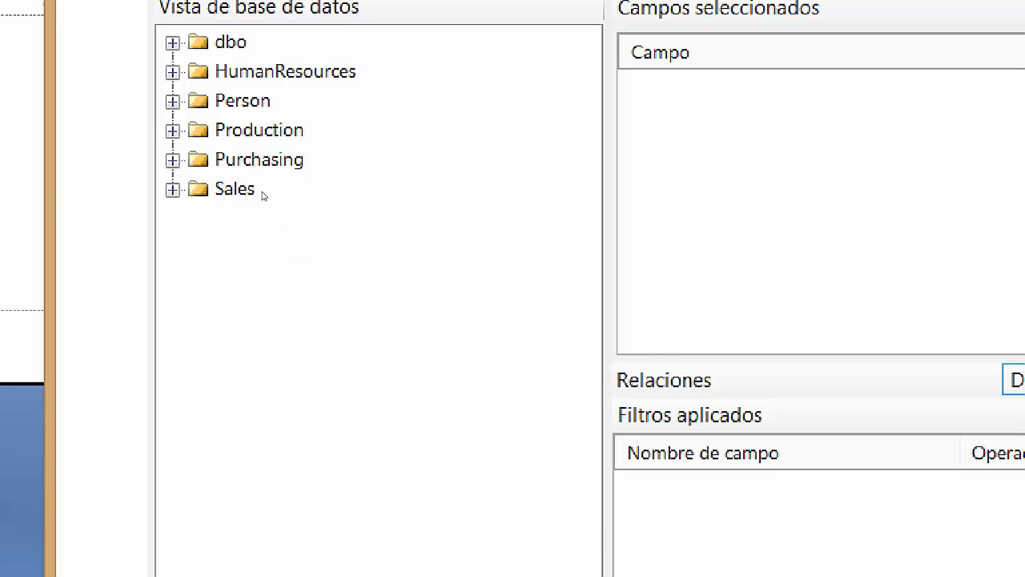
Expand Person > Tablas > Person to list columns like BusinessEntityID, FirstName and LastName.
left_click(173, 102)
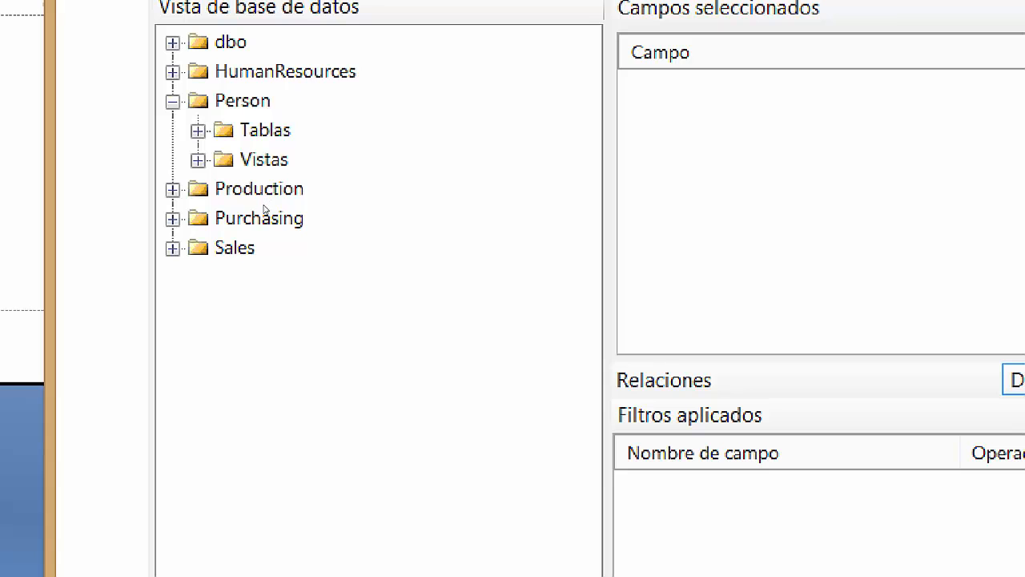
left_click(198, 131)
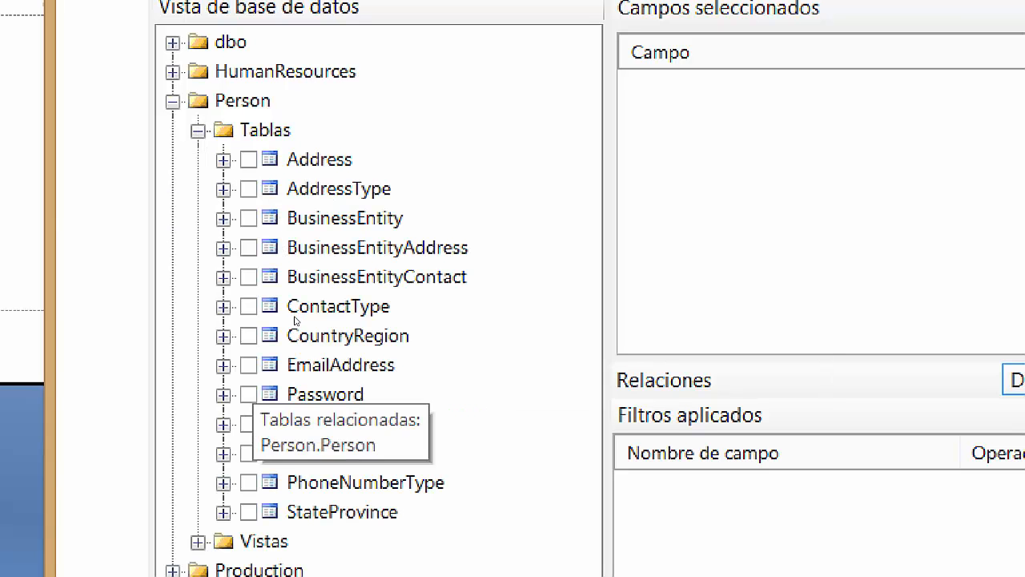
left_click(223, 424)
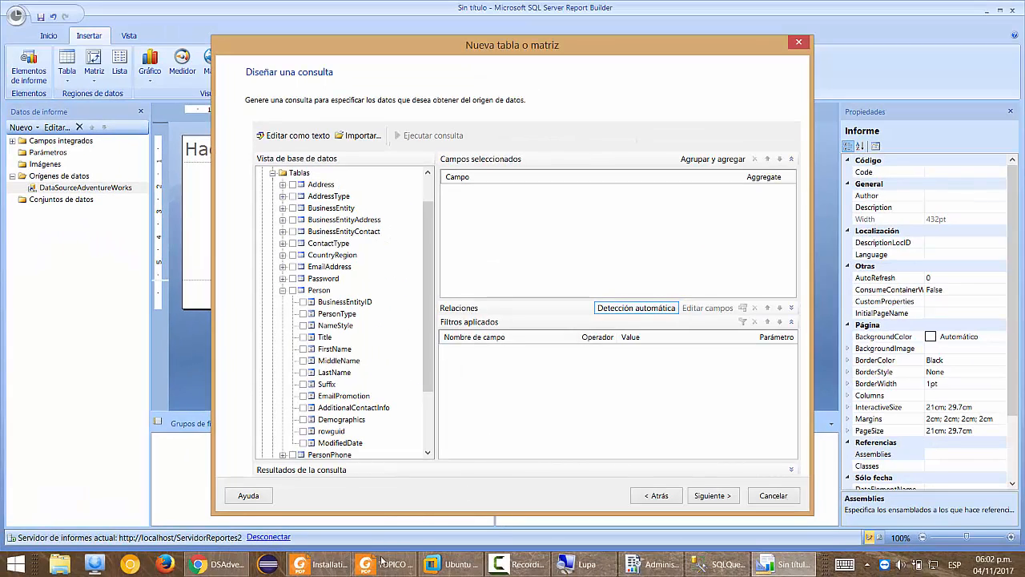
Skim the TOPICO 1.pdf tutorial in Foxit Reader, close it, and bring up Start search.
mouse_move(382, 566)
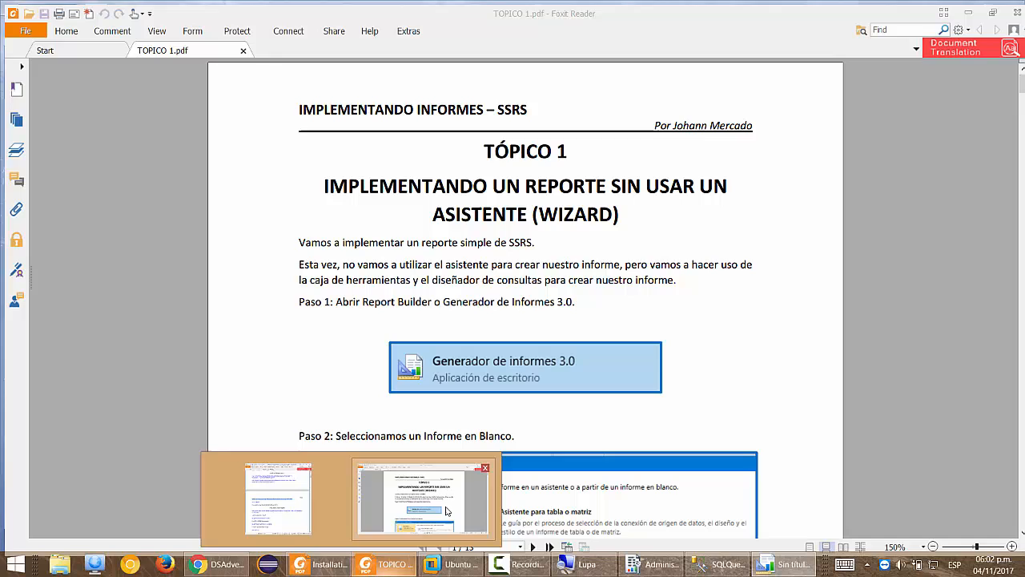
left_click(446, 511)
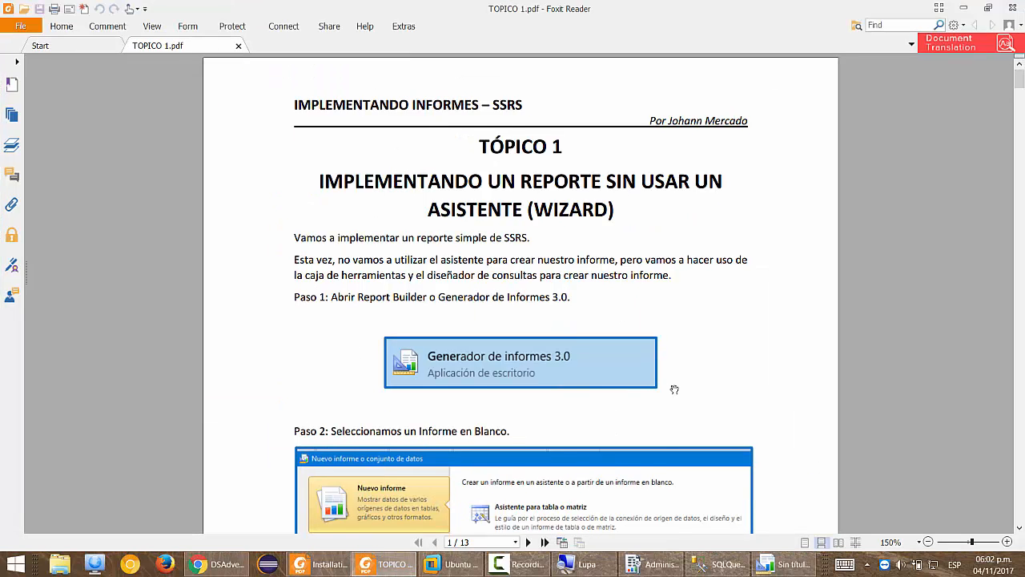
scroll(672, 386, "down", 5)
scroll(684, 386, "down", 2)
scroll(689, 393, "down", 6)
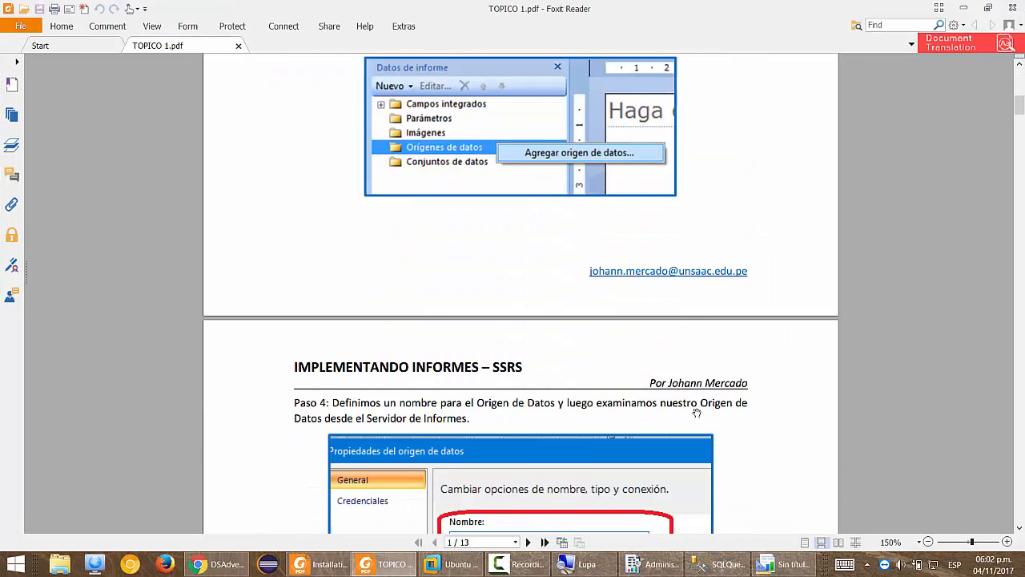
scroll(699, 420, "up", 12)
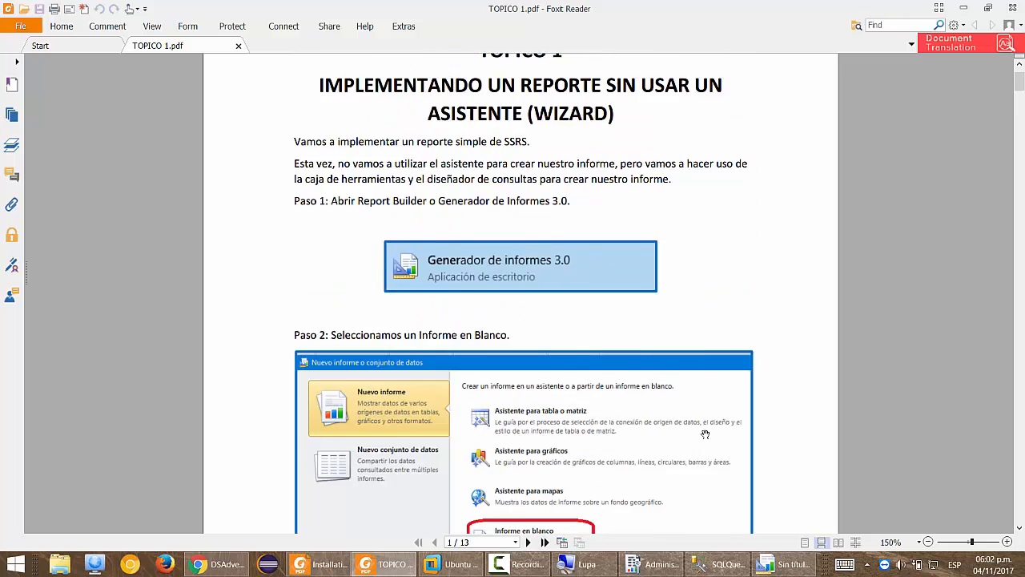
left_click(1015, 7)
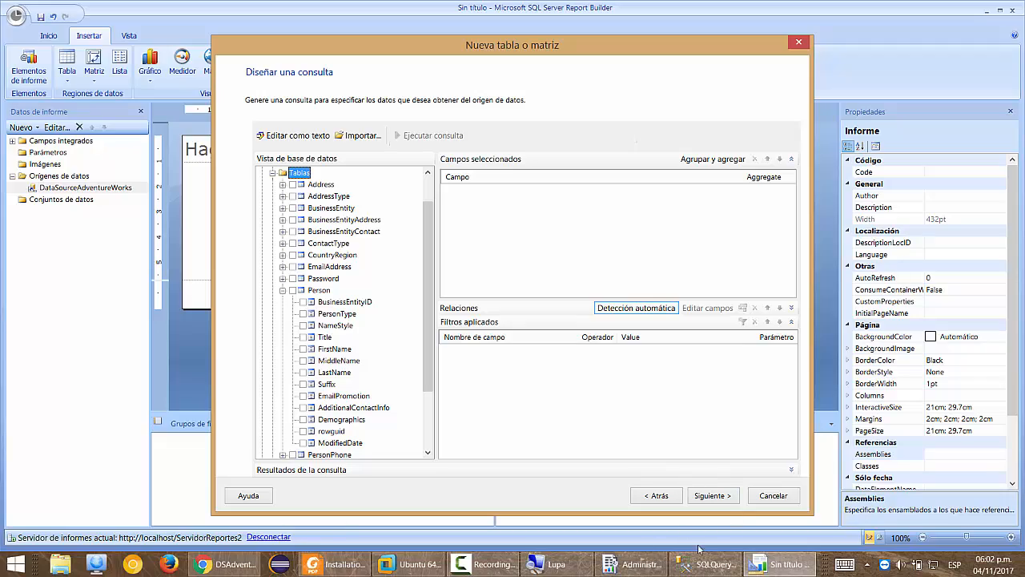
key("super")
Launch the Everything search app with administrator rights.
type("everything")
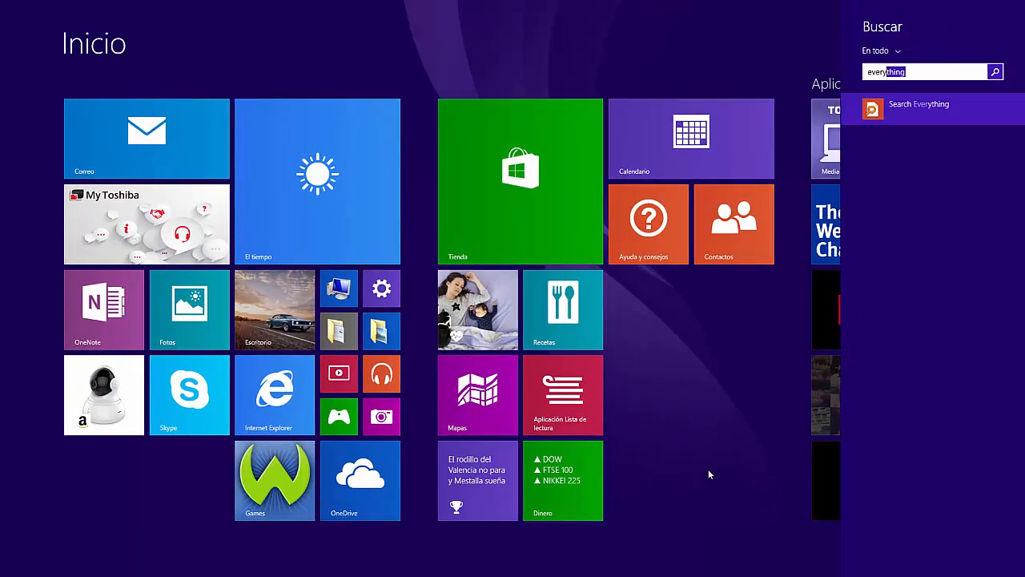
key("Return")
left_click(567, 294)
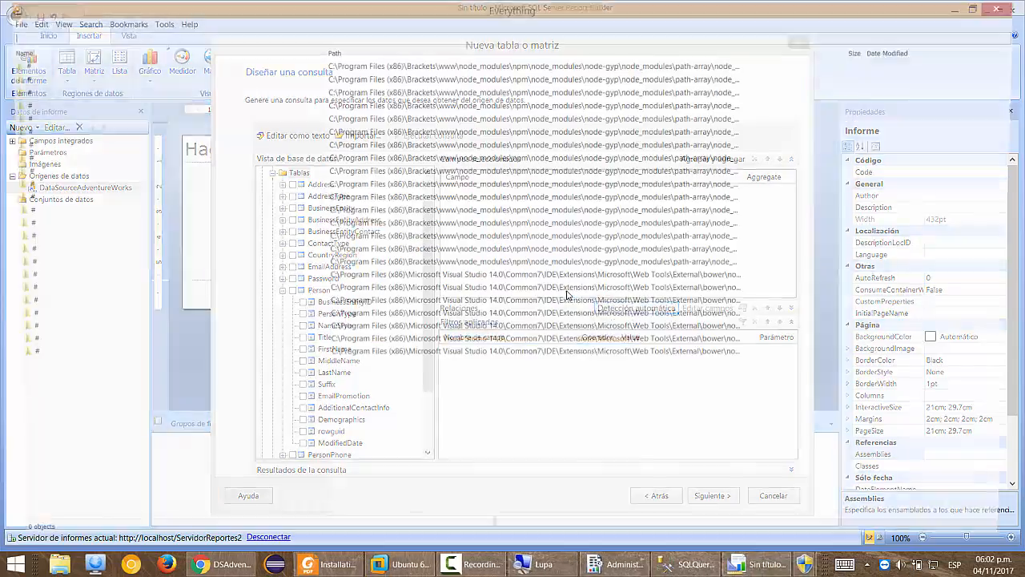
Search 'reporting', open the RECURSOS folder, close TOPICO 2.pdf, and read TOPICO 1.pdf.
type("reporting")
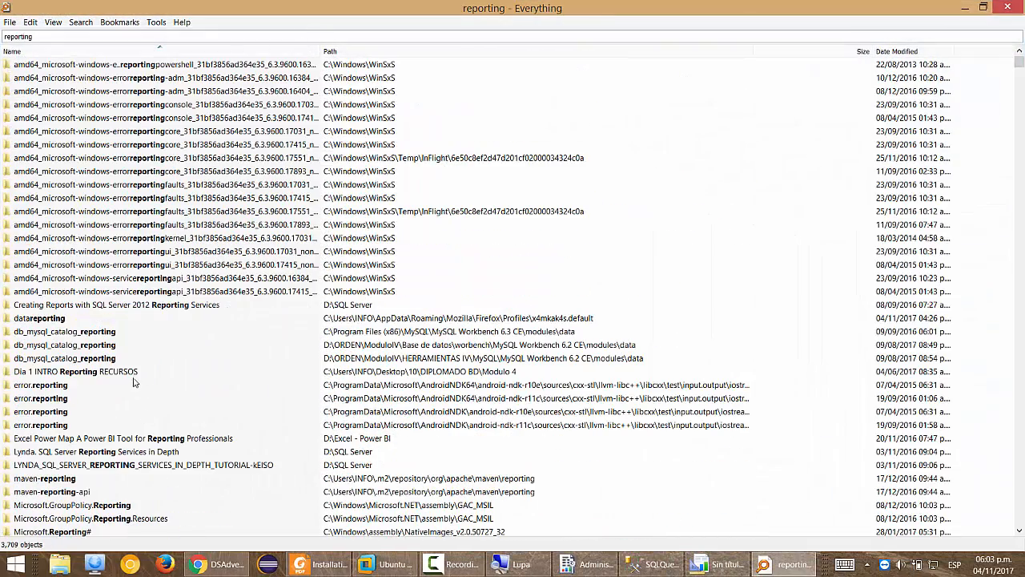
double_click(132, 379)
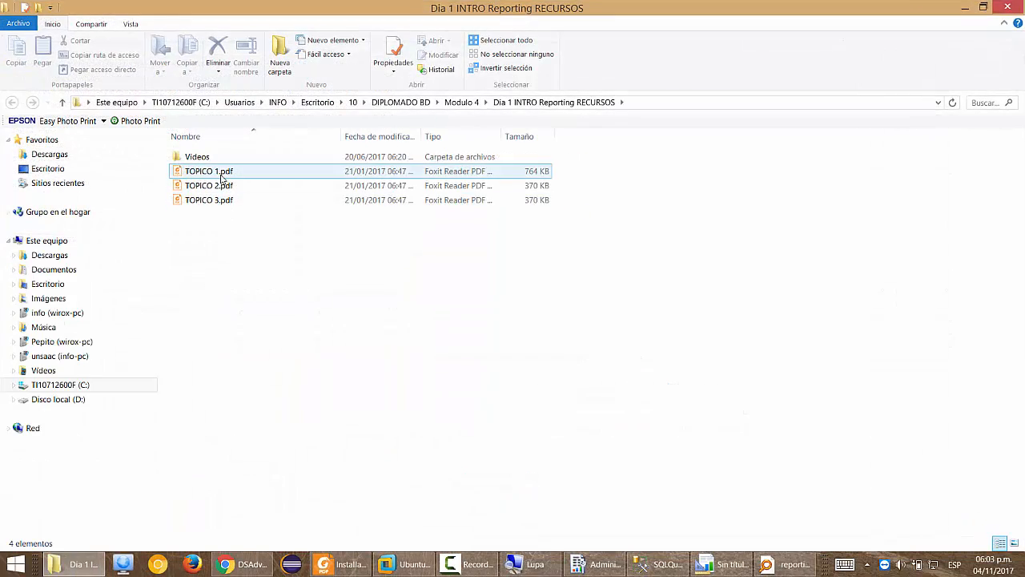
double_click(209, 186)
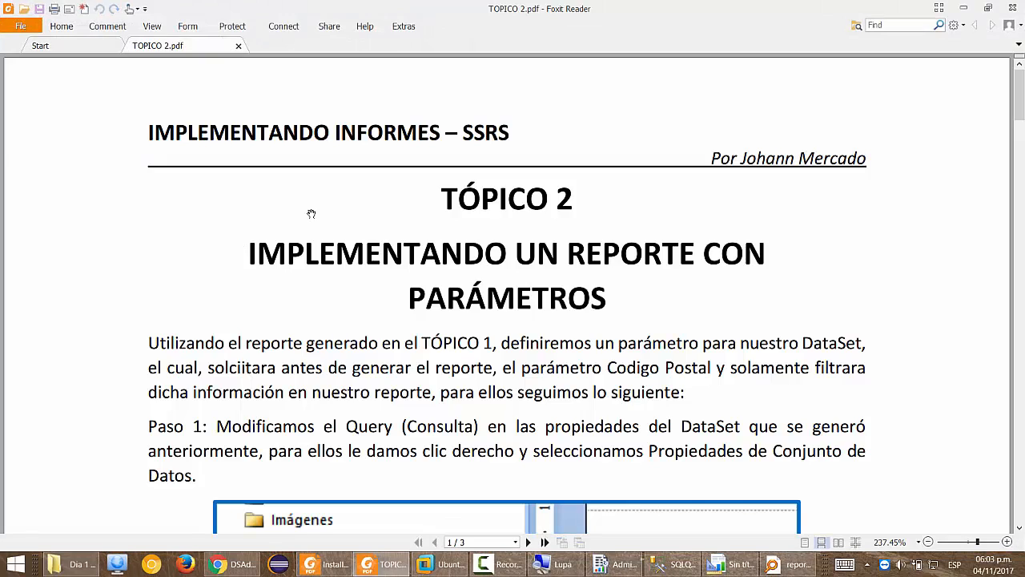
key("alt+F4")
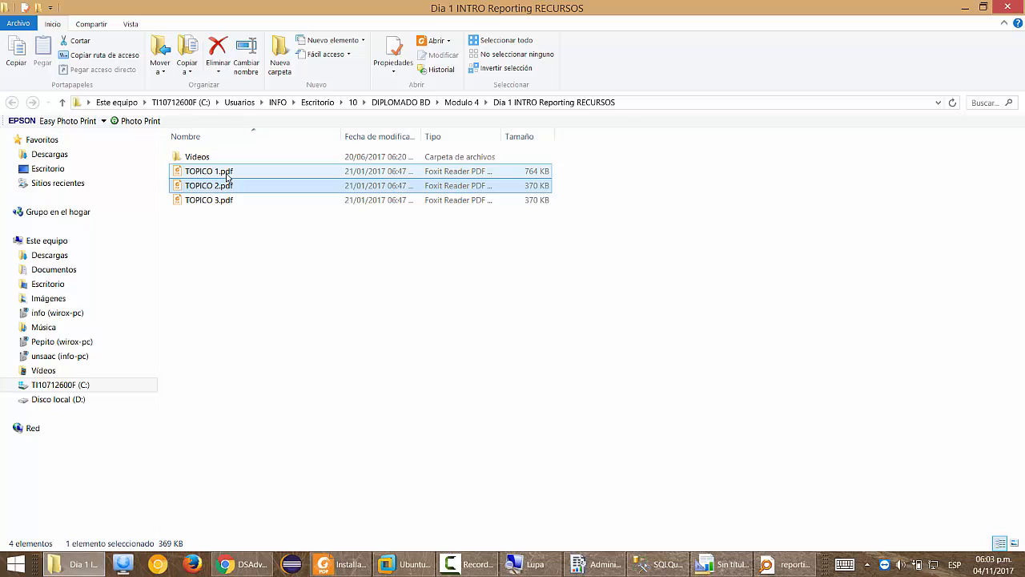
left_click(392, 285)
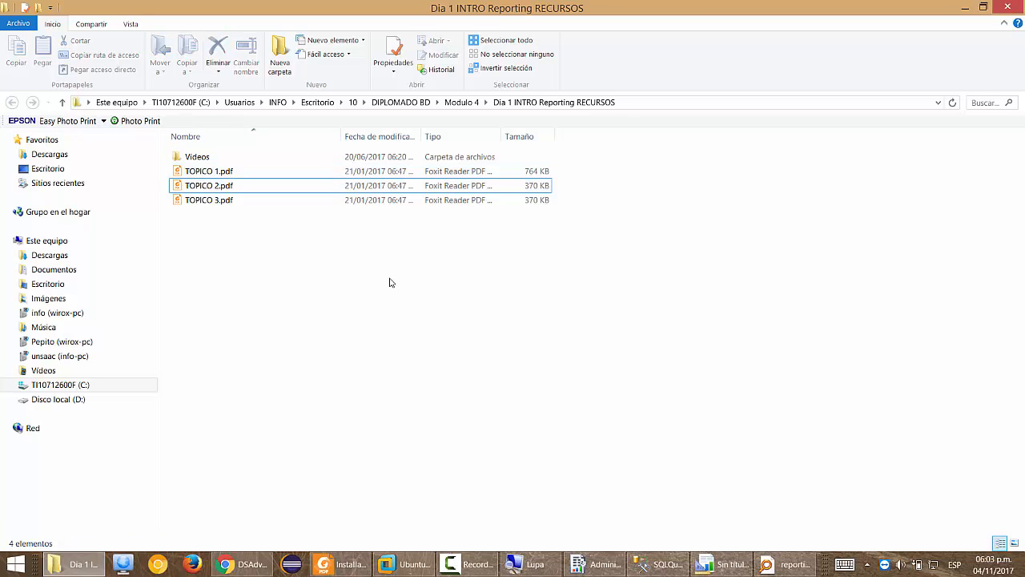
double_click(228, 173)
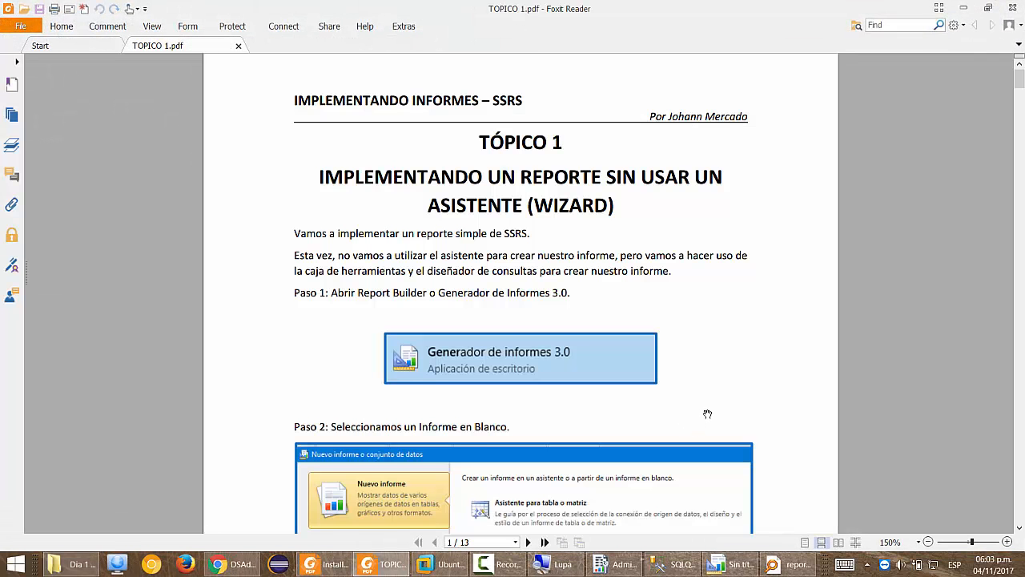
scroll(707, 413, "down", 5)
scroll(708, 414, "down", 10)
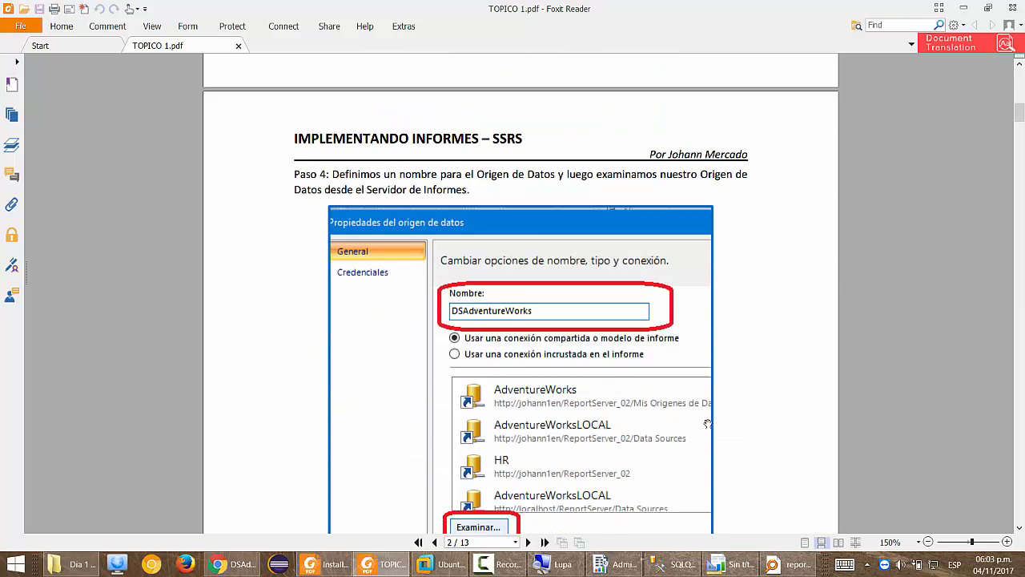
scroll(708, 424, "down", 20)
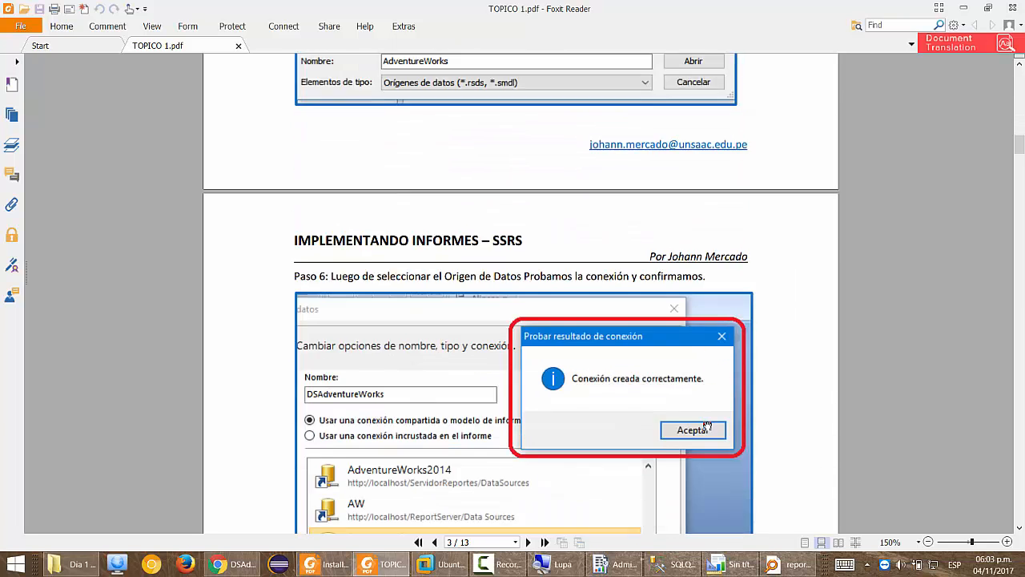
Read the TOPICO 1.pdf guide down through Paso 14.
scroll(708, 426, "down", 12)
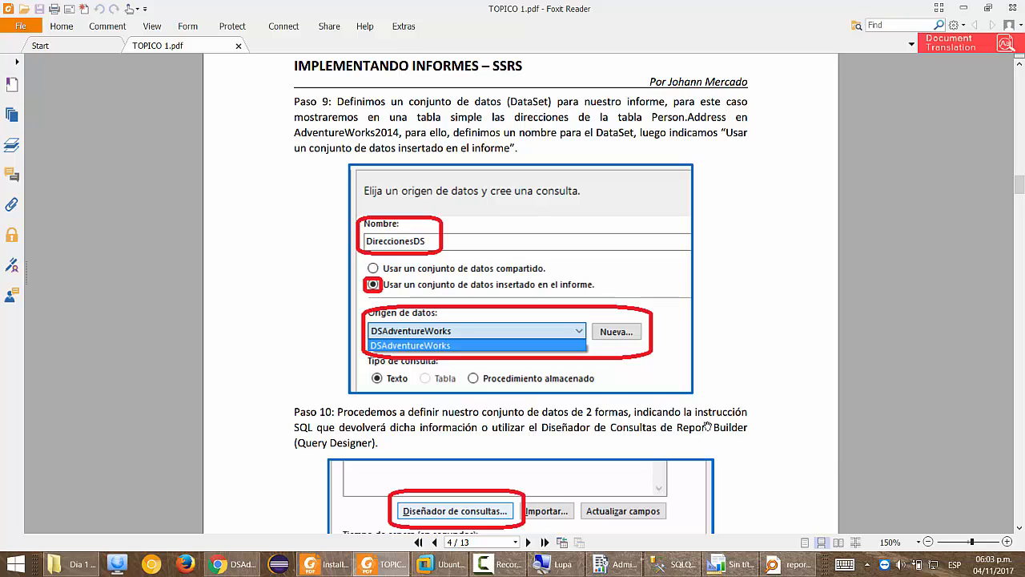
scroll(708, 426, "down", 12)
scroll(708, 425, "down", 12)
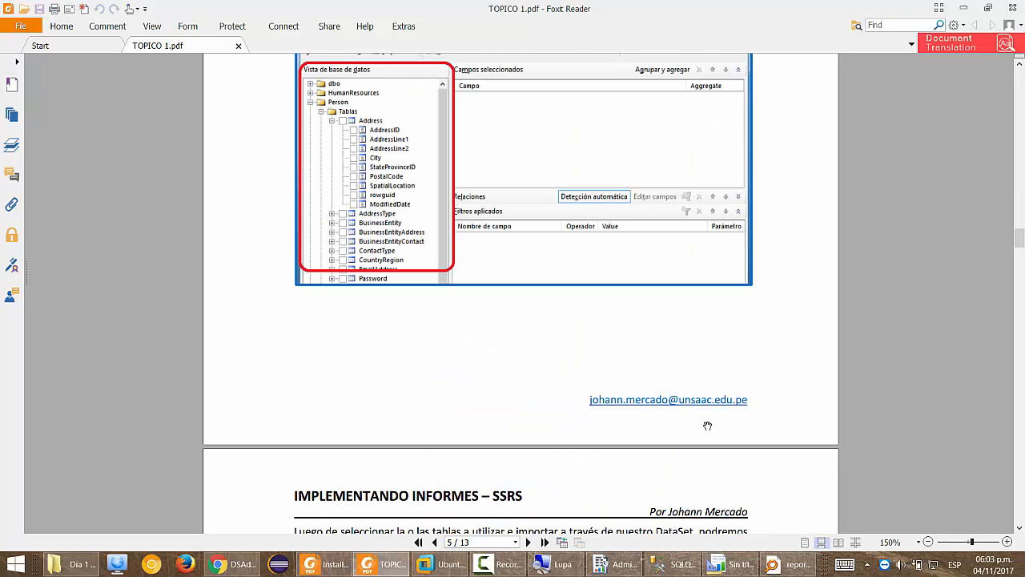
scroll(708, 425, "down", 12)
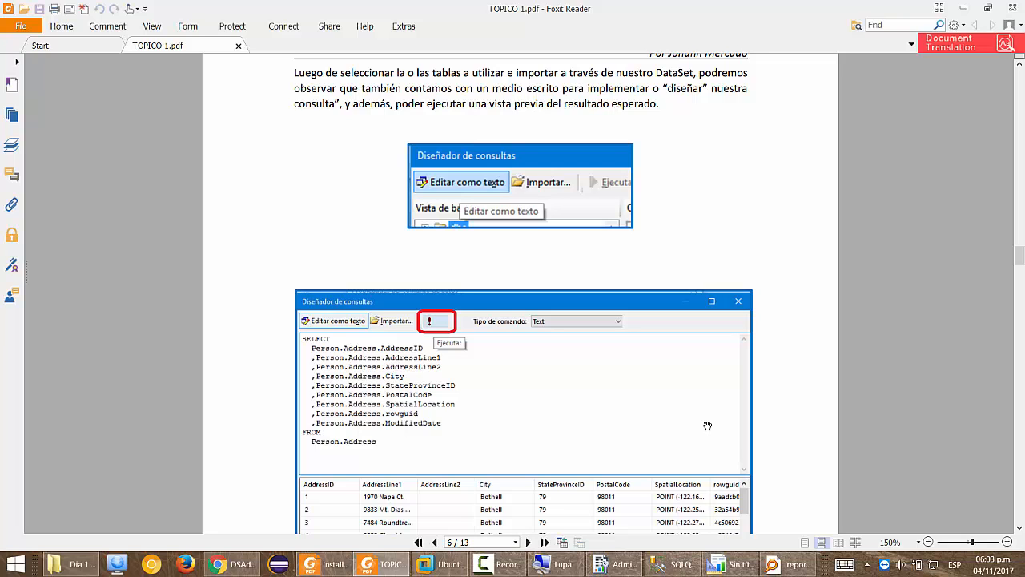
scroll(708, 425, "down", 20)
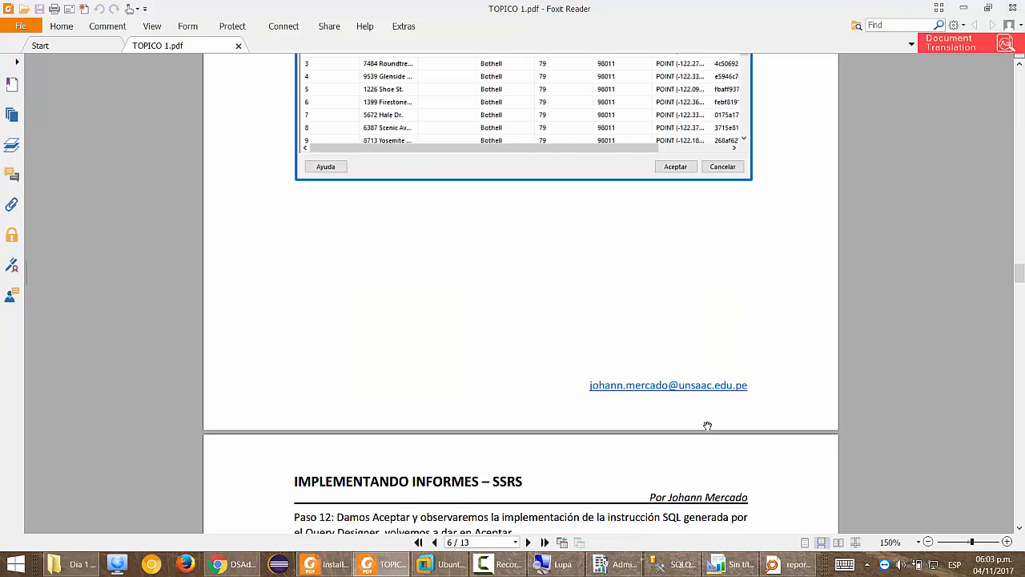
scroll(708, 425, "down", 10)
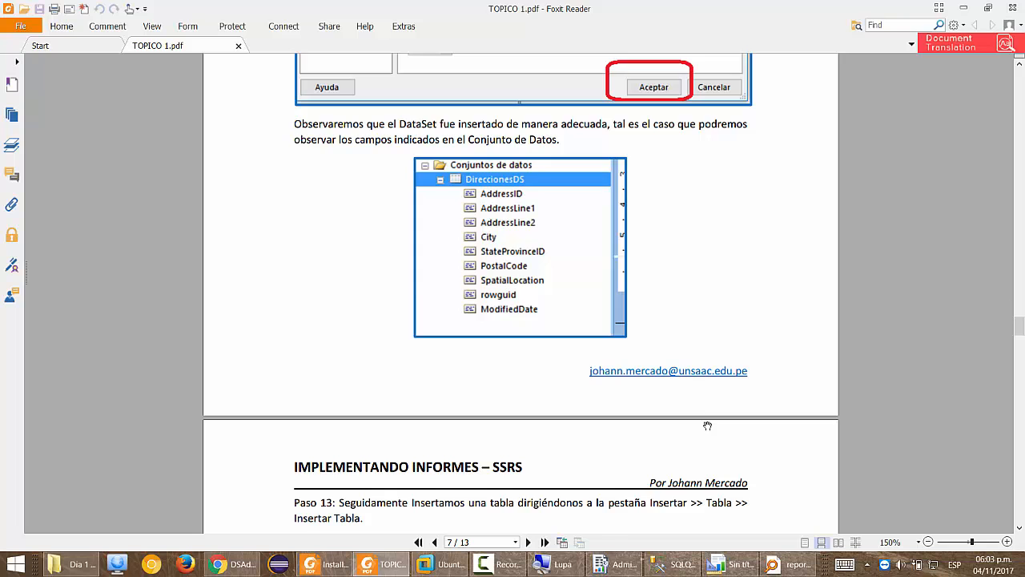
scroll(708, 426, "down", 12)
scroll(708, 426, "down", 6)
scroll(708, 425, "up", 20)
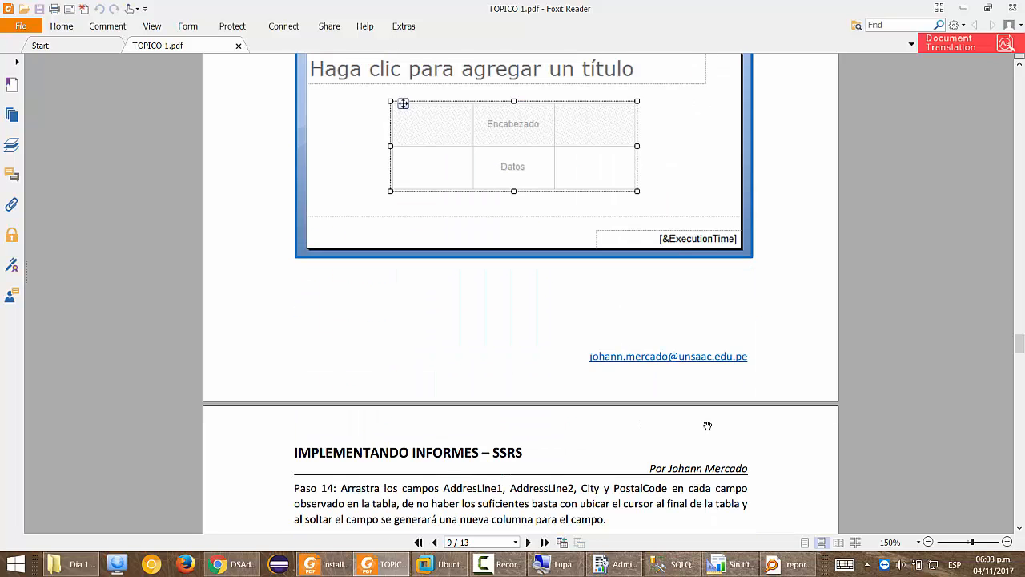
Close the PDF, Foxit Reader and the Everything search window.
key("alt+F4")
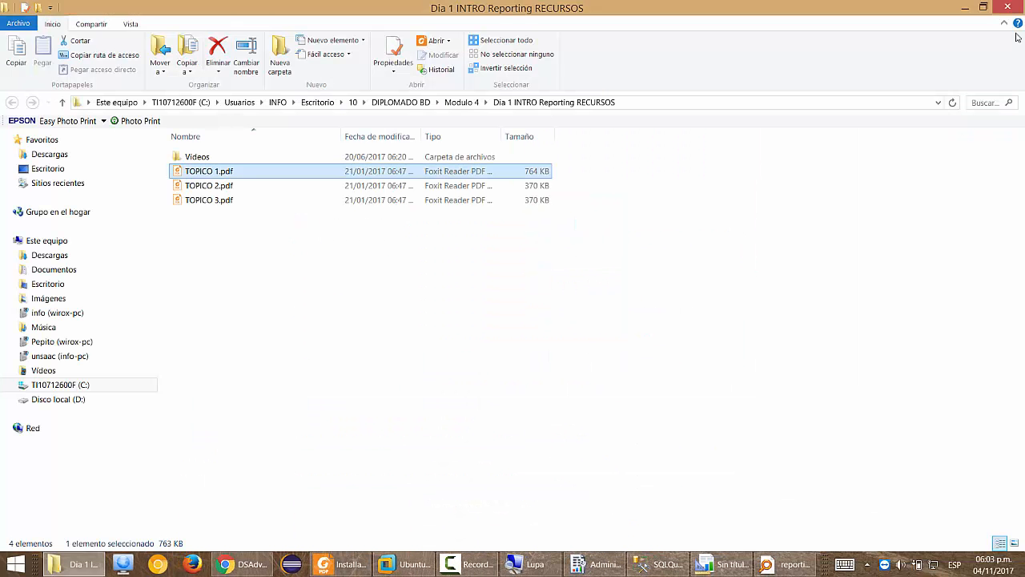
left_click(1000, 9)
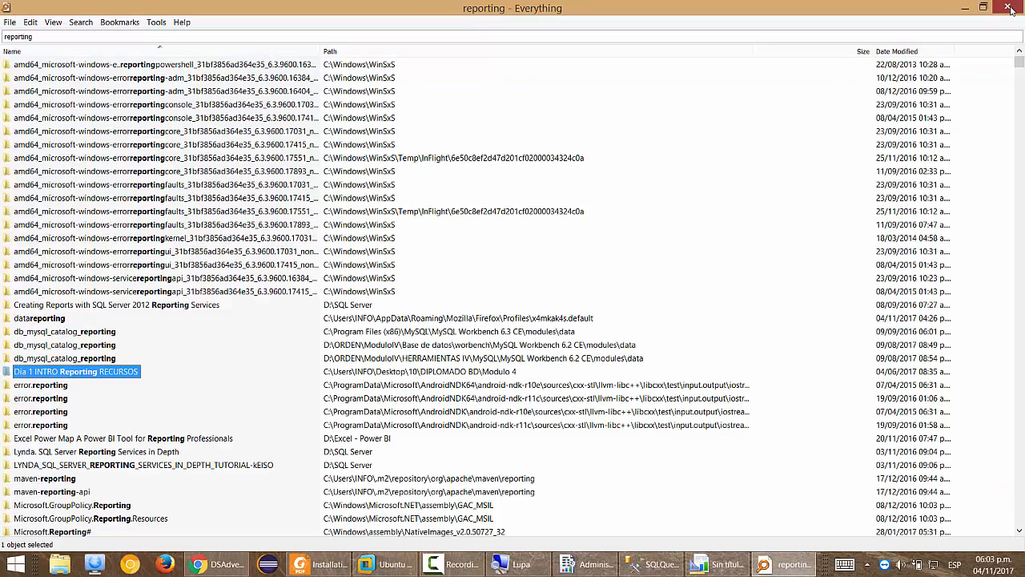
left_click(1000, 9)
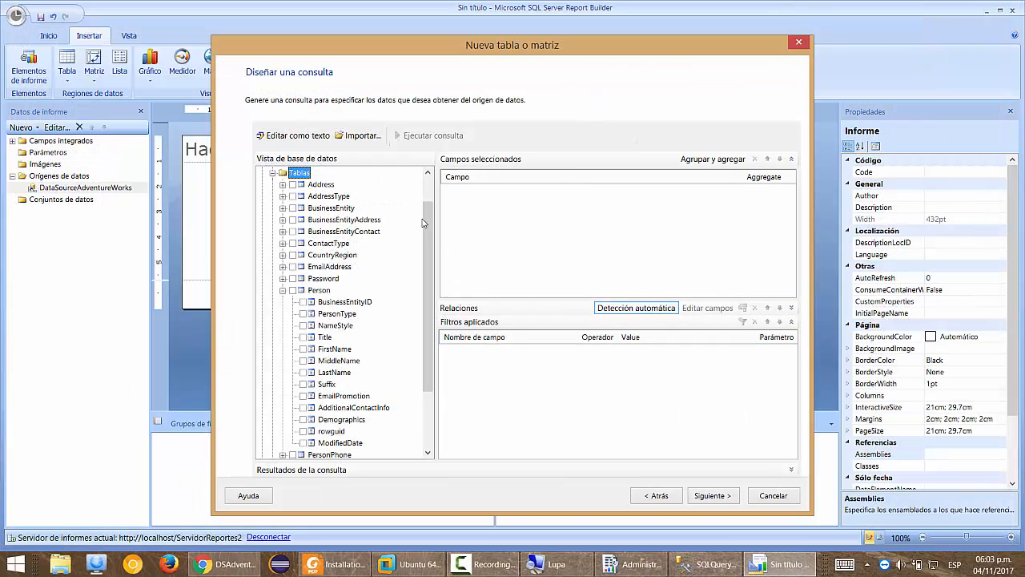
Collapse the Person table, its Tablas list and the Person schema.
left_click(282, 290)
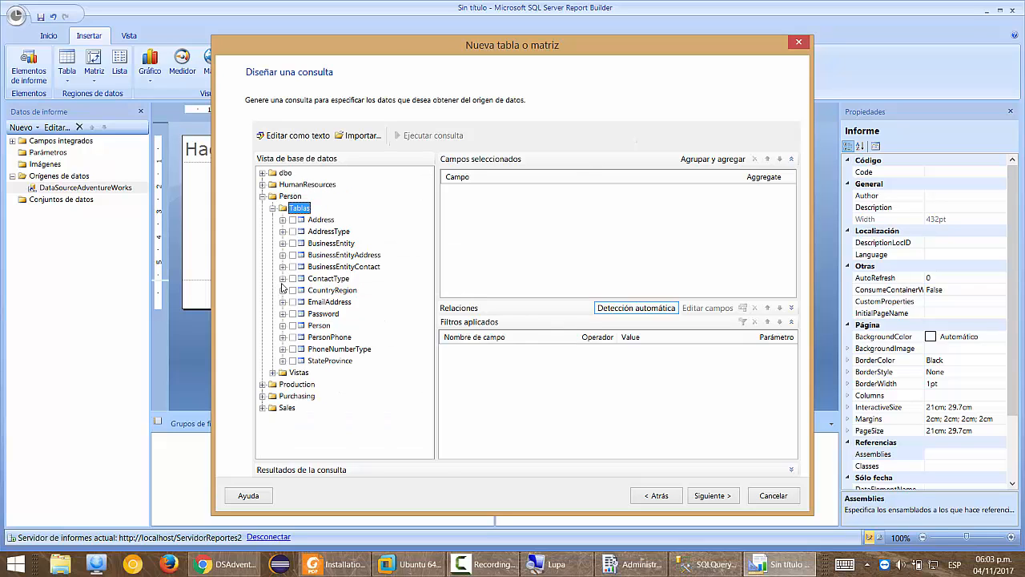
left_click(273, 209)
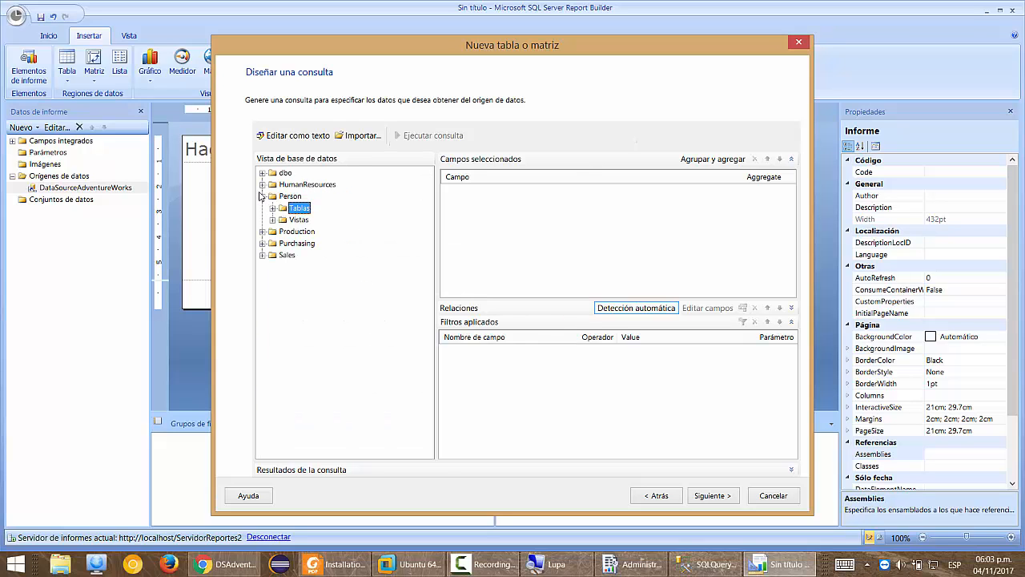
left_click(263, 196)
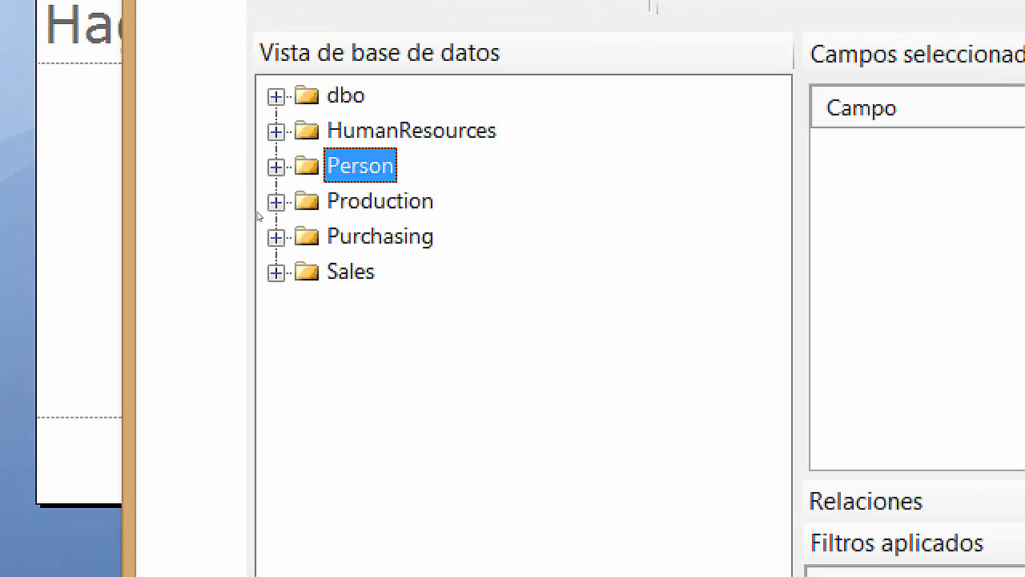
Expand Production > Tablas > Product and select its Name and ListPrice fields.
left_click(269, 207)
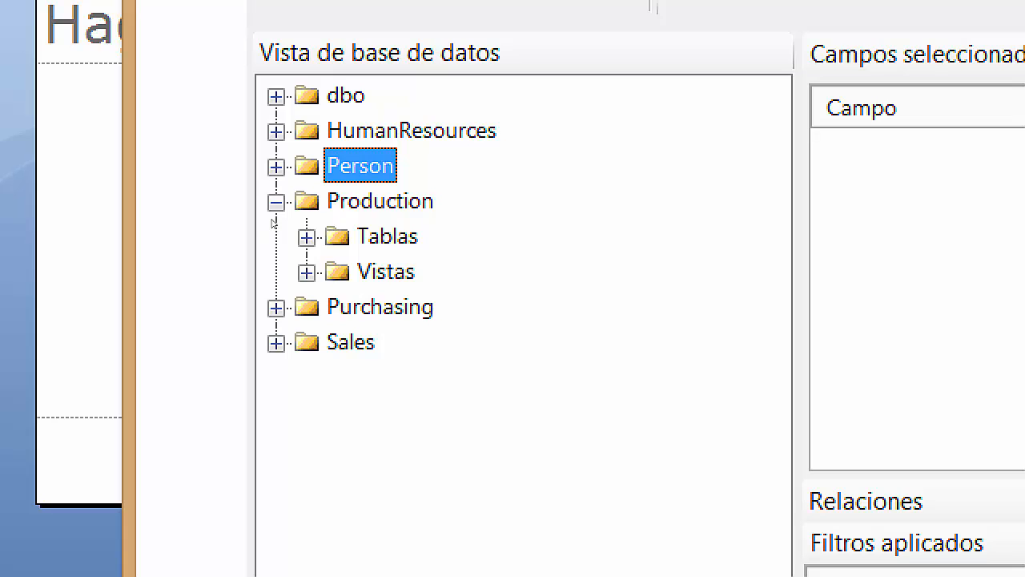
left_click(306, 237)
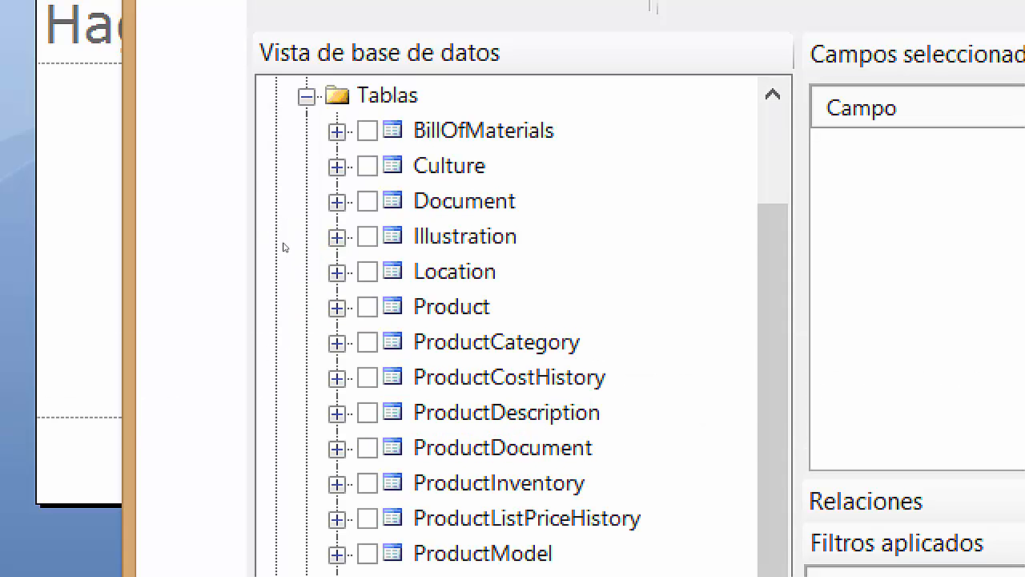
left_click(337, 307)
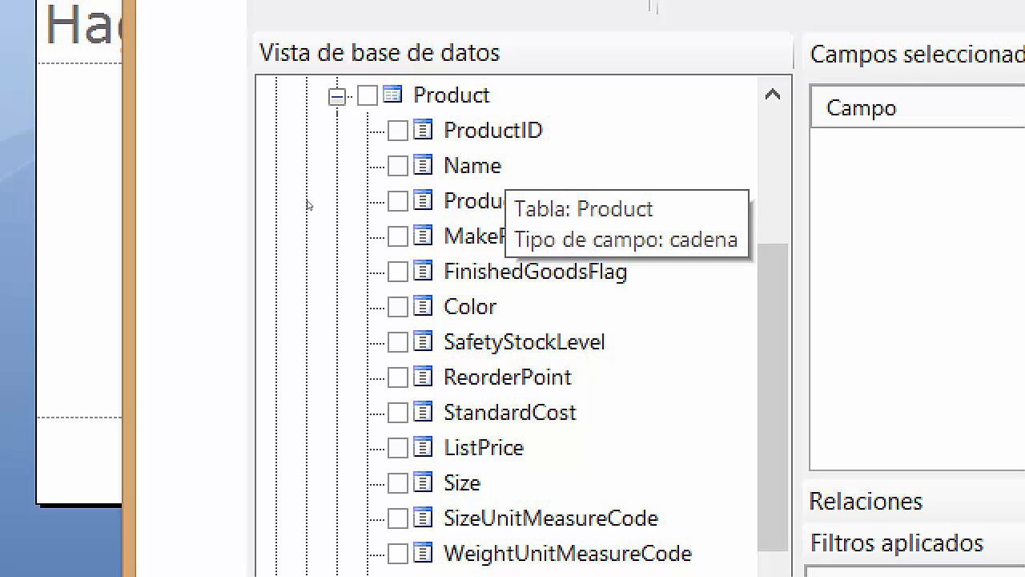
left_click(397, 165)
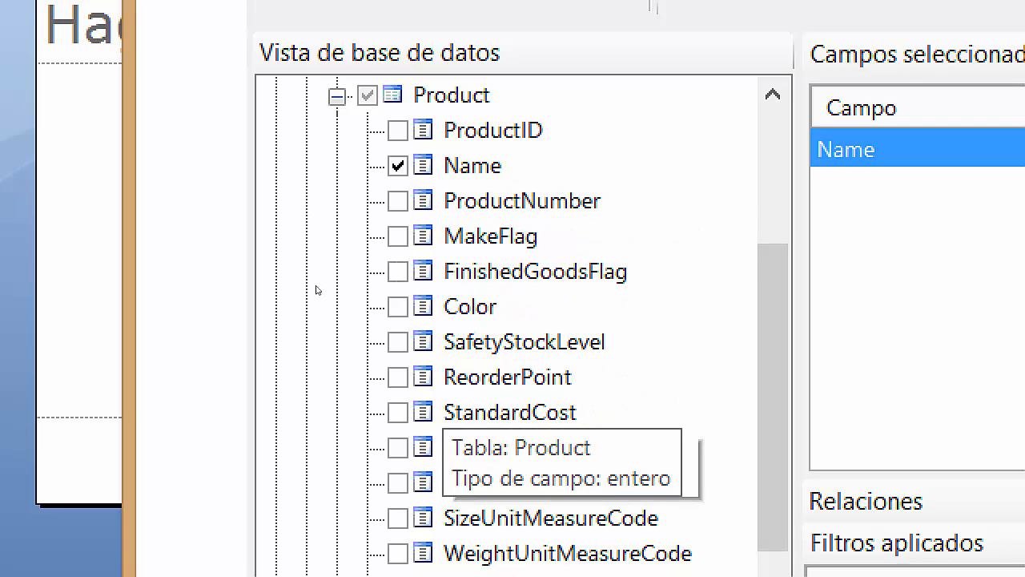
left_click(397, 448)
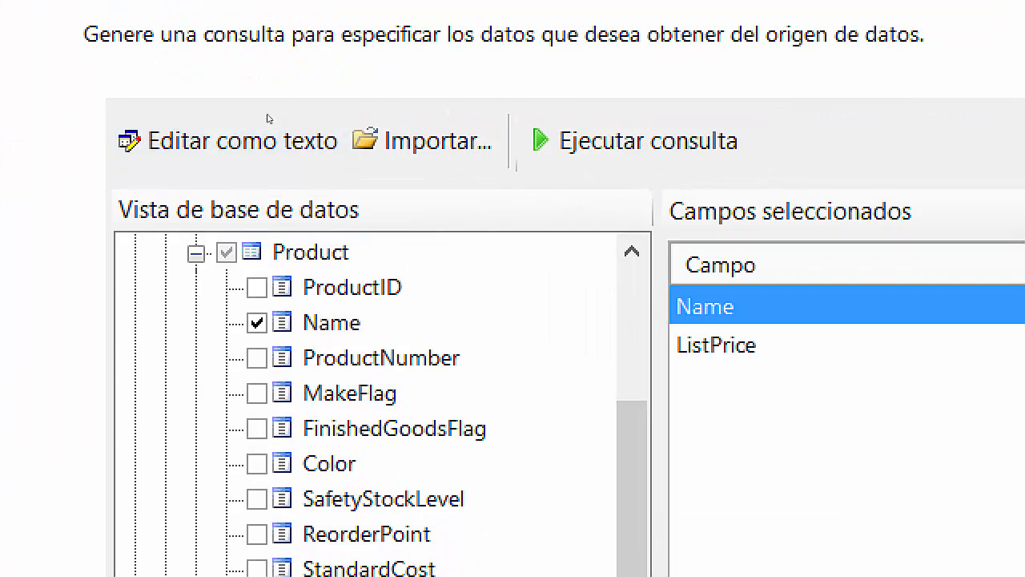
Check the generated SQL text, then return to the graphical query designer.
left_click(312, 141)
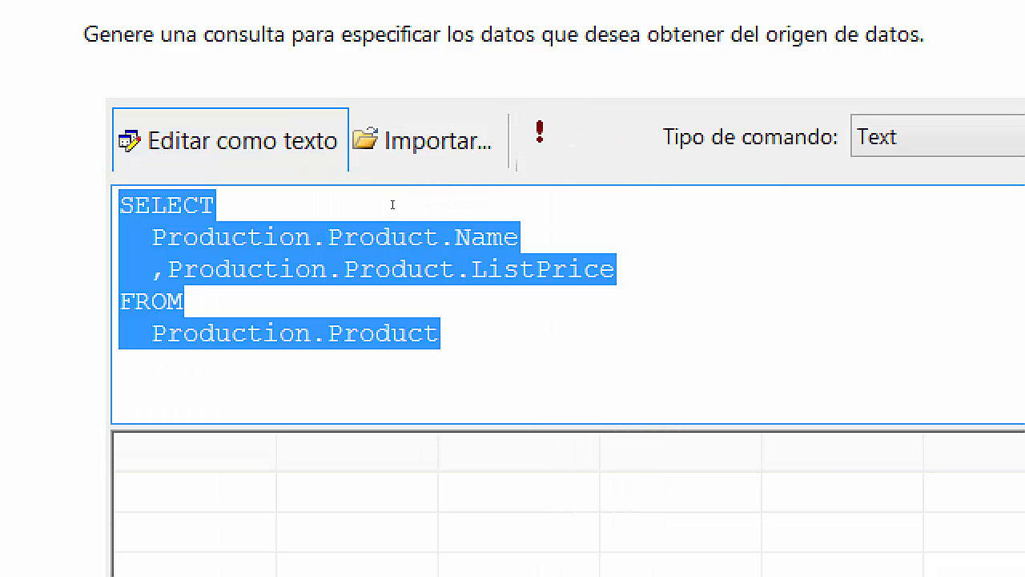
key("Right")
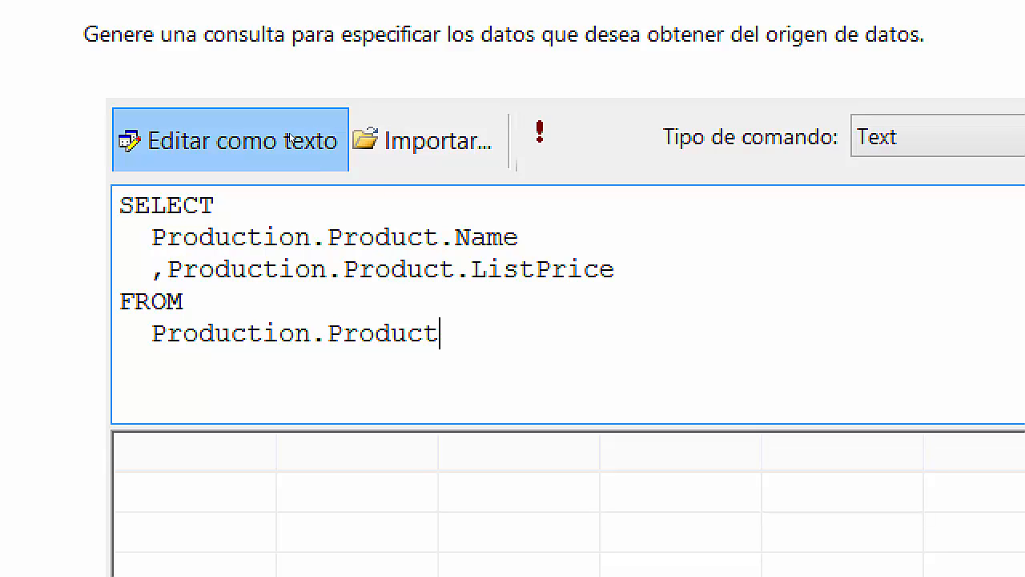
left_click(220, 152)
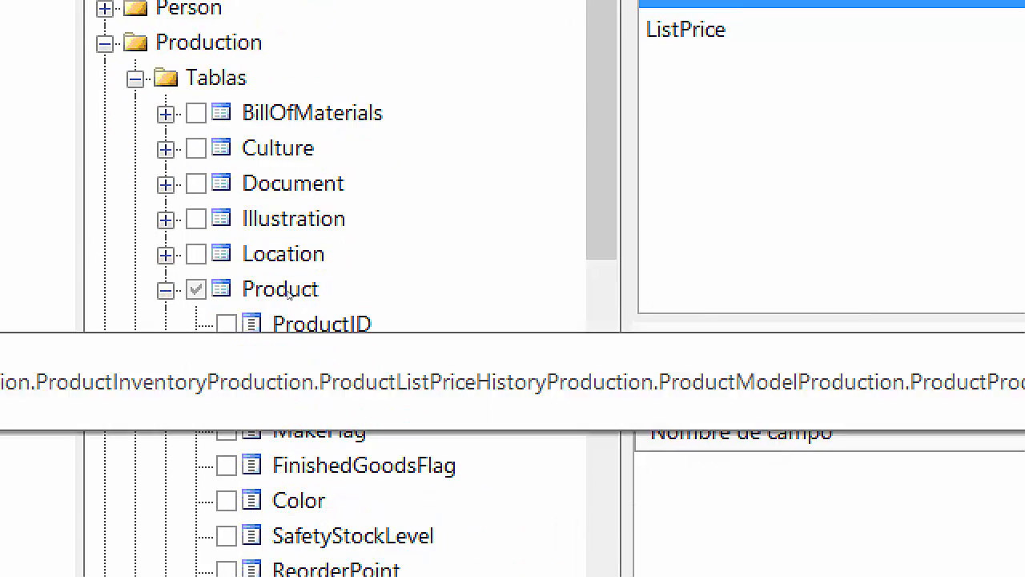
Add TransactionHistory's TransactionDate field and review its relationship to Product.
double_click(287, 295)
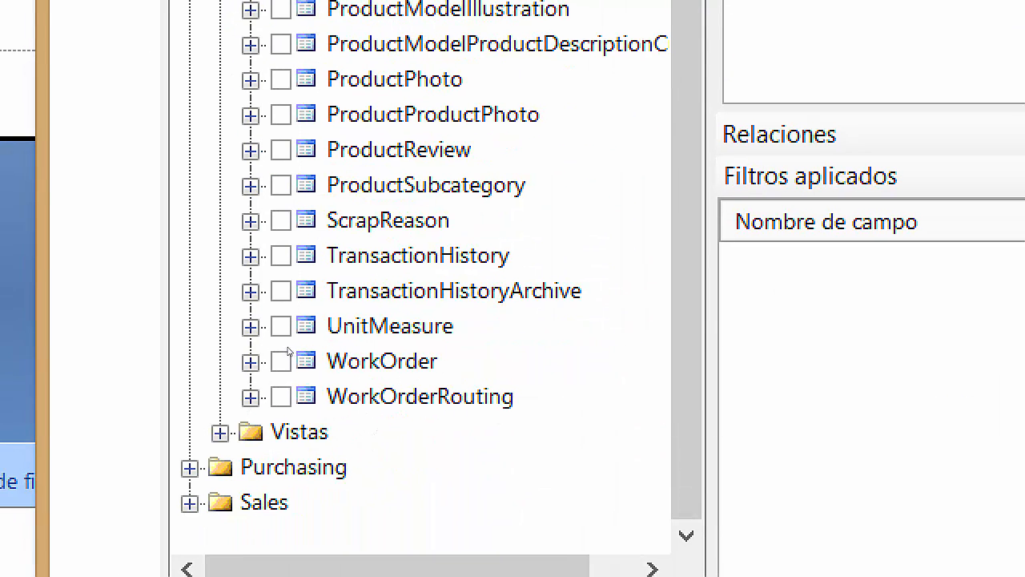
left_click(333, 256)
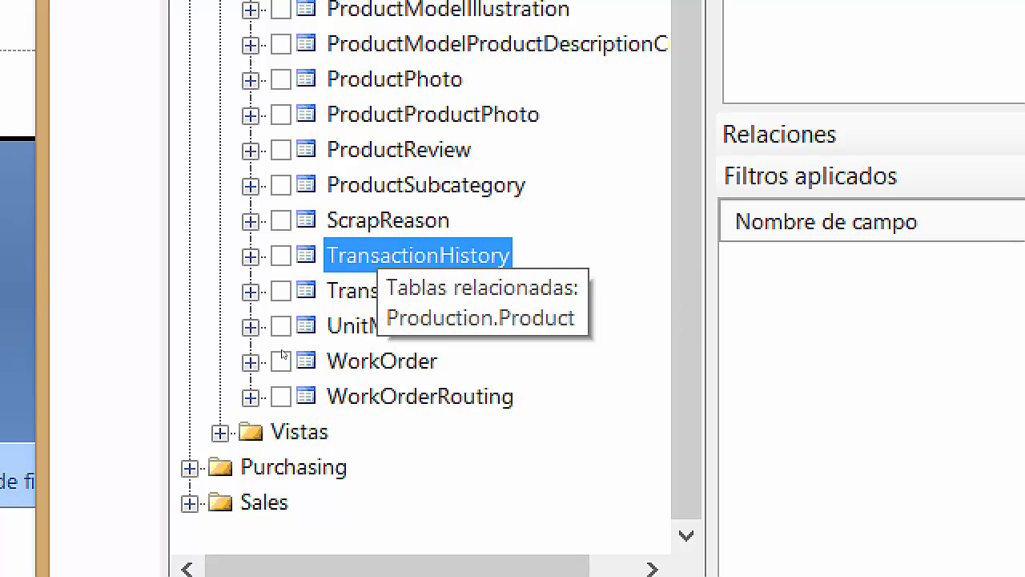
key("Right")
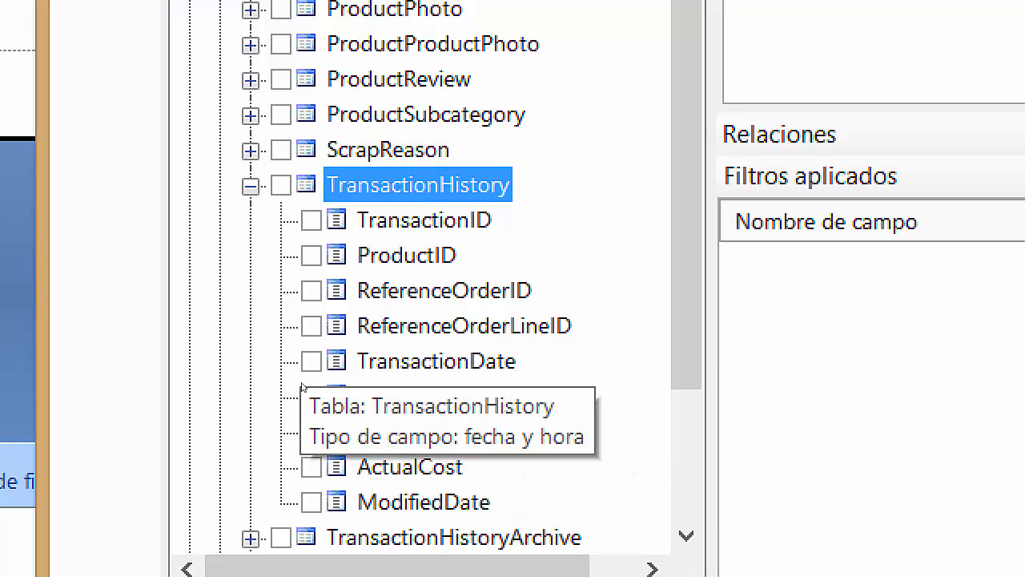
left_click(311, 362)
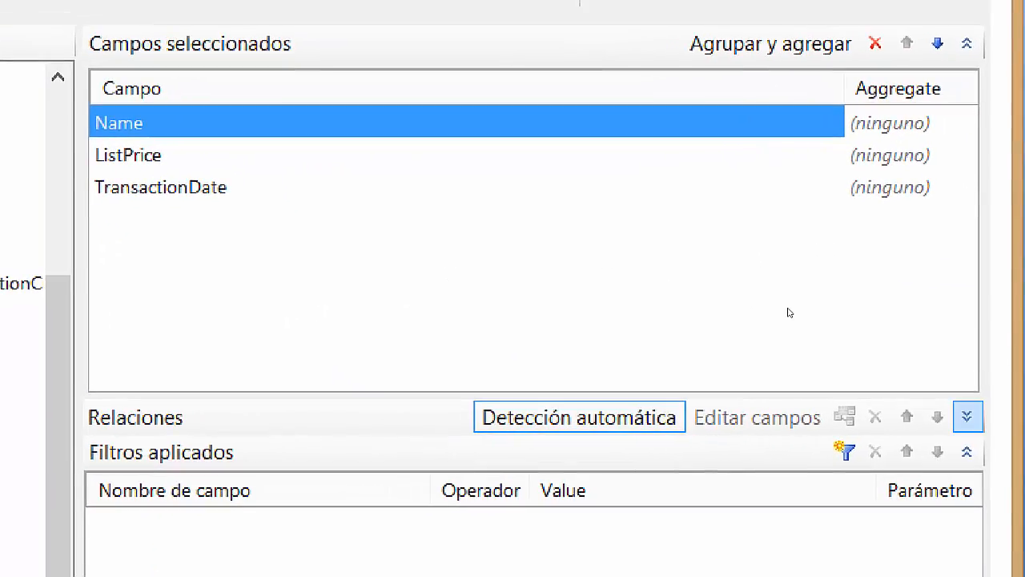
left_click(929, 417)
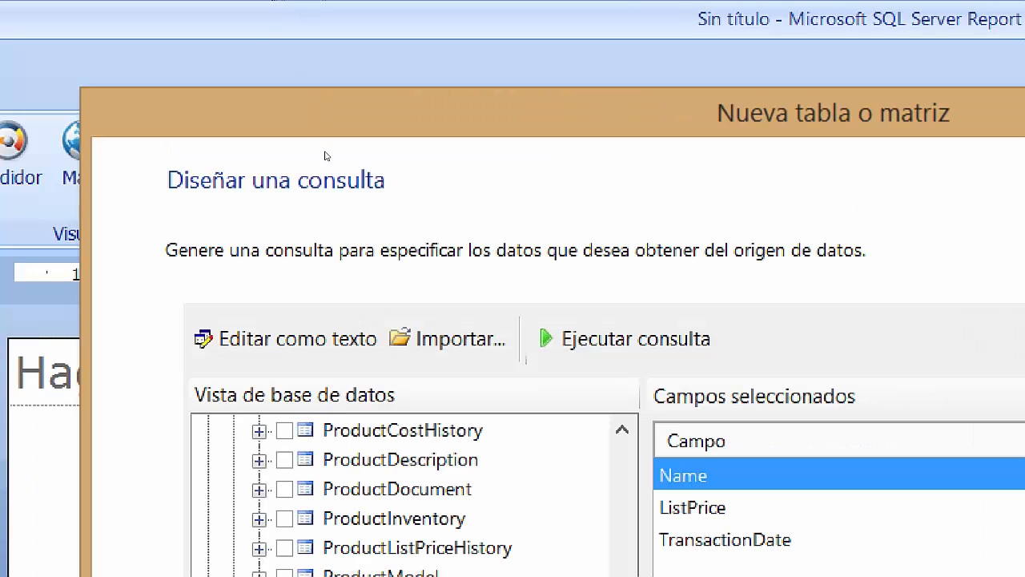
Show the joined query as SQL in a taller pane and widen the Name results column.
left_click(301, 338)
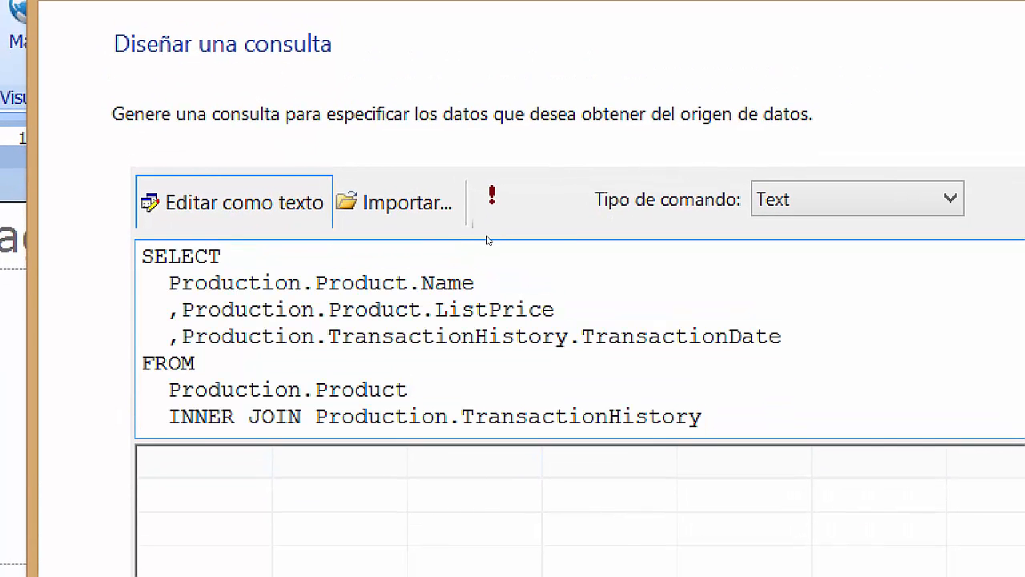
left_click_drag(497, 441, 499, 535)
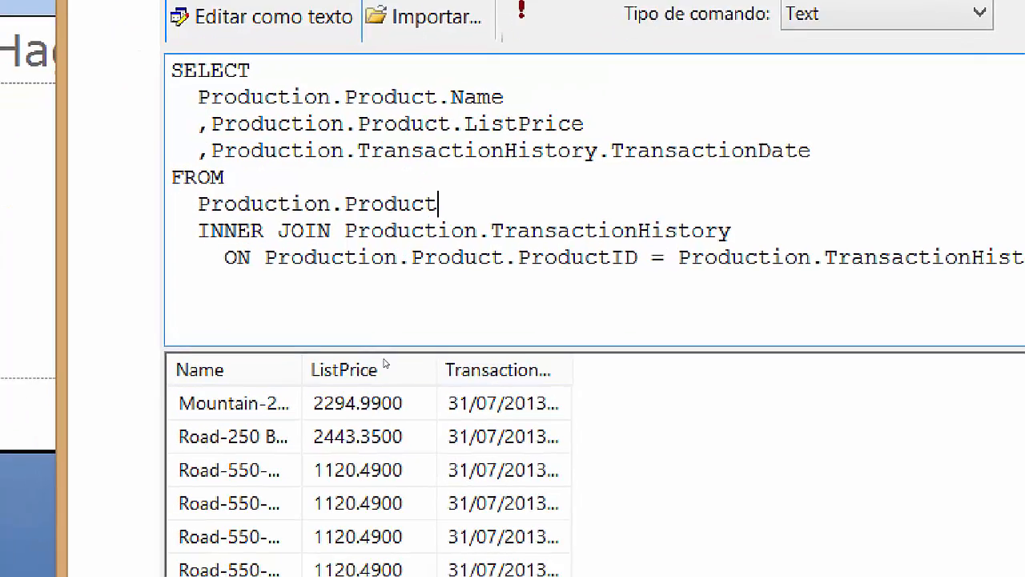
left_click(275, 296)
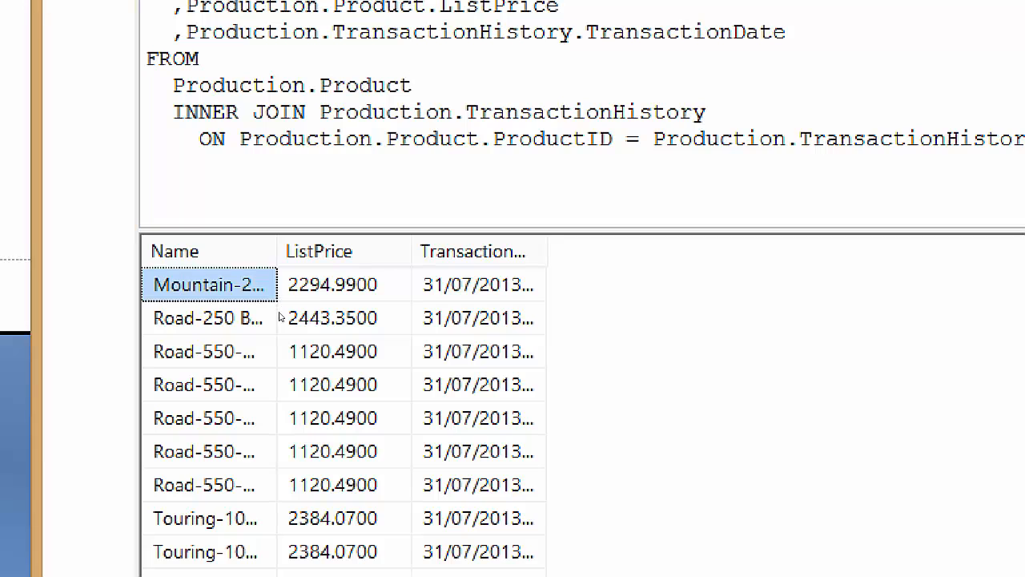
left_click(275, 340)
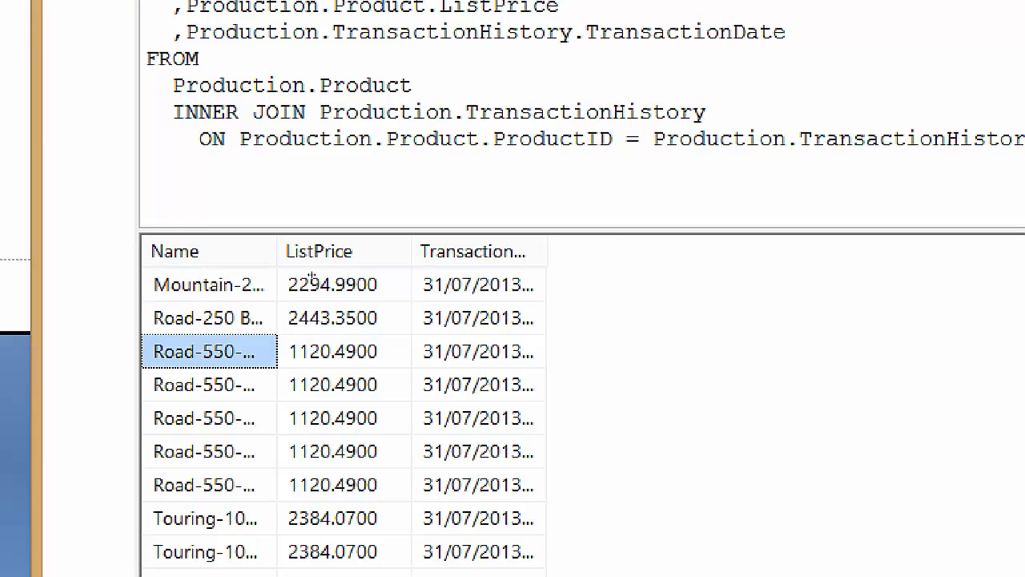
left_click_drag(276, 253, 436, 277)
Widen the TransactionDate results column, leave text mode and advance to the arrange-fields step.
left_click(416, 307)
left_click(592, 285)
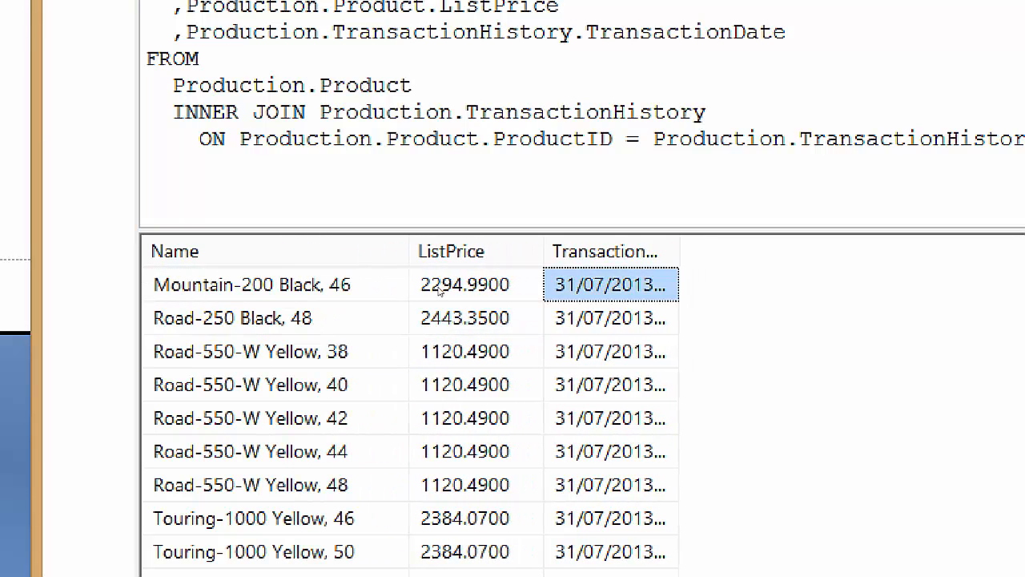
left_click_drag(679, 252, 844, 251)
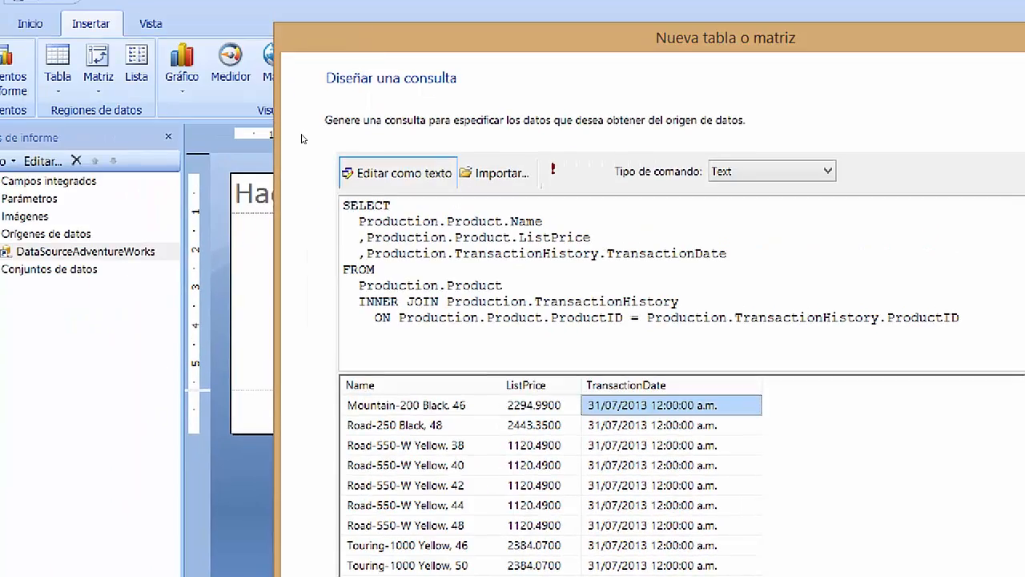
left_click(335, 44)
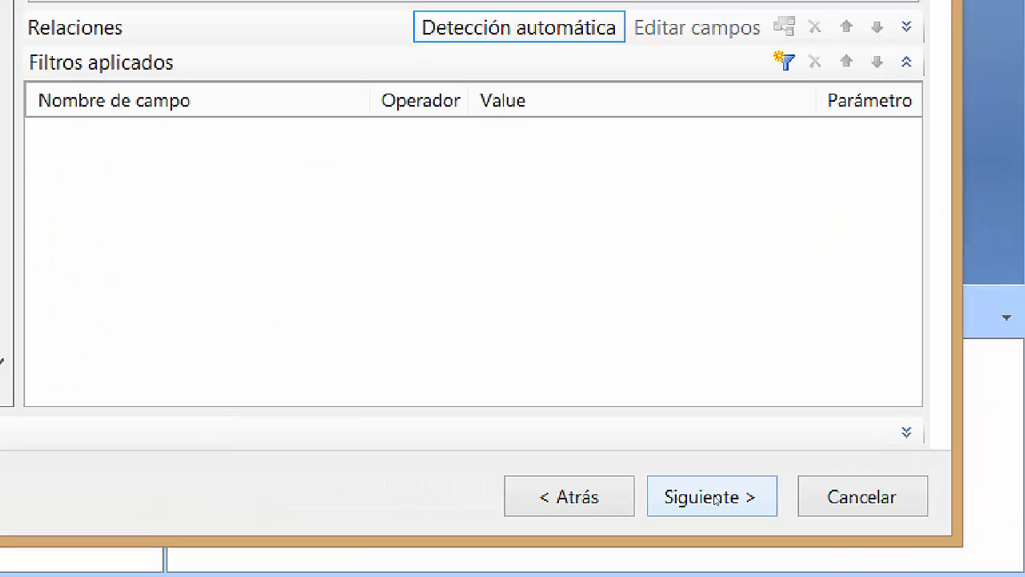
left_click(712, 496)
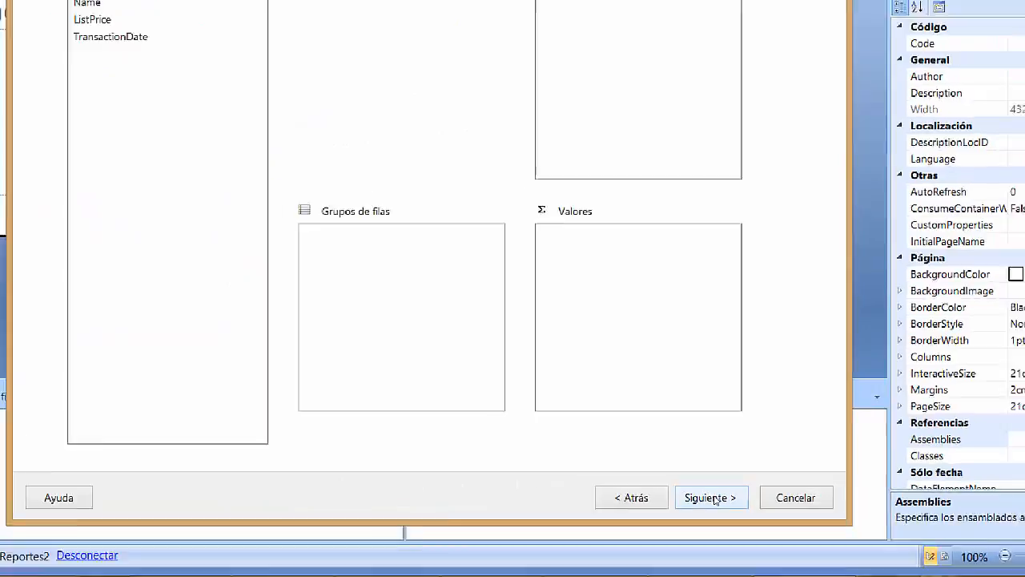
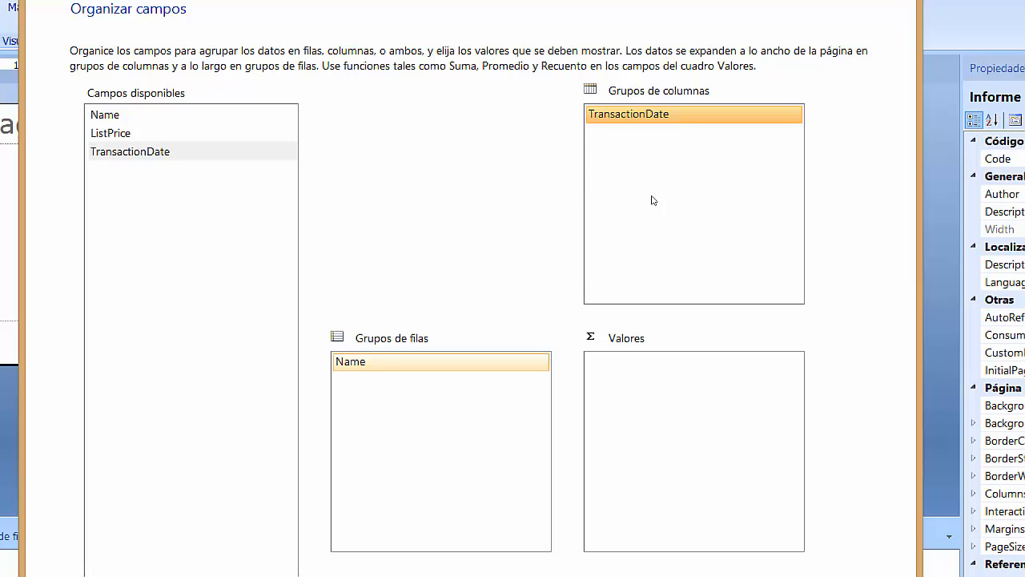
Drop ListPrice into Valores and keep Sum as its aggregate, giving Sum(ListPrice).
left_click_drag(274, 134, 618, 336)
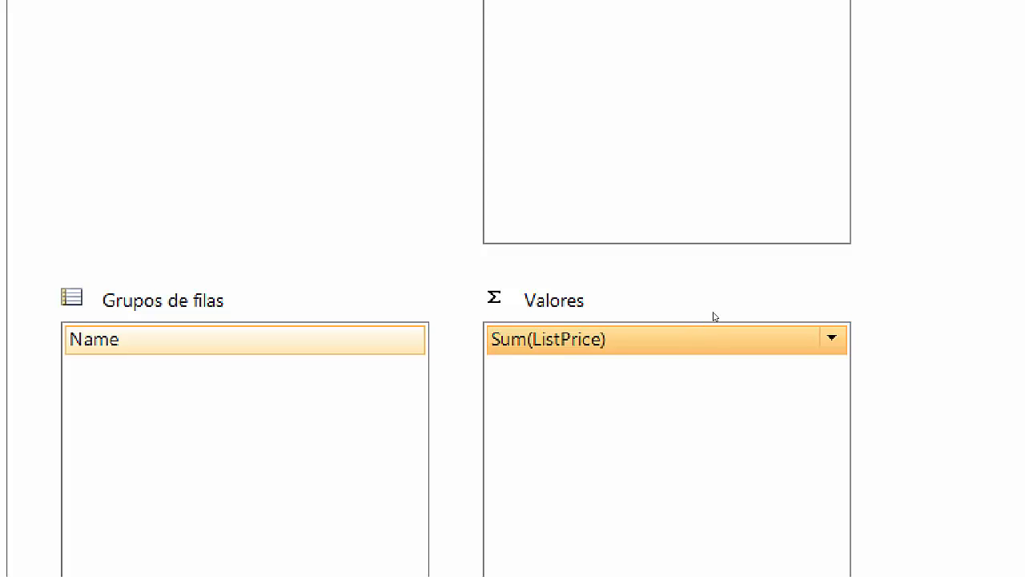
left_click(832, 338)
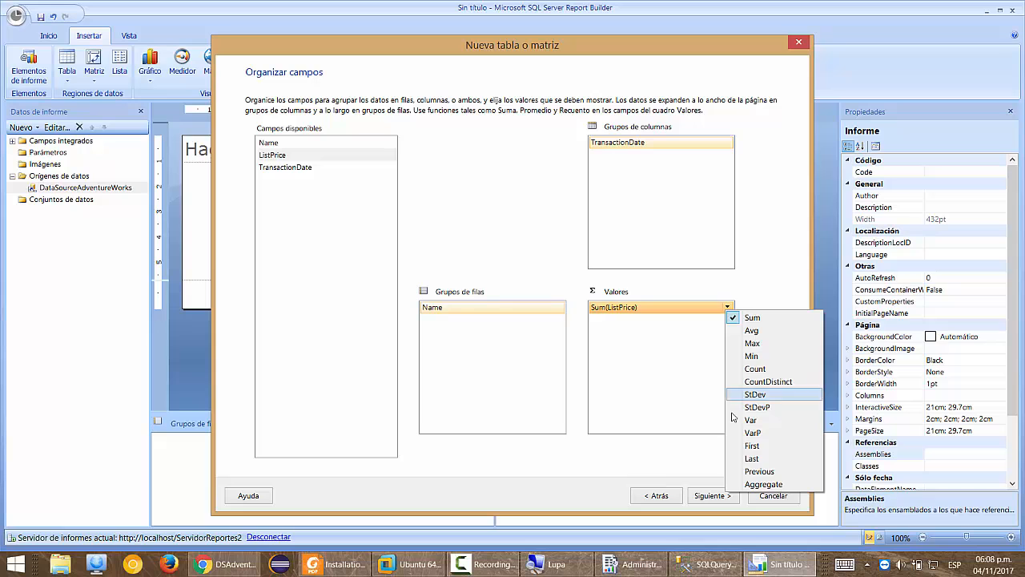
left_click(630, 466)
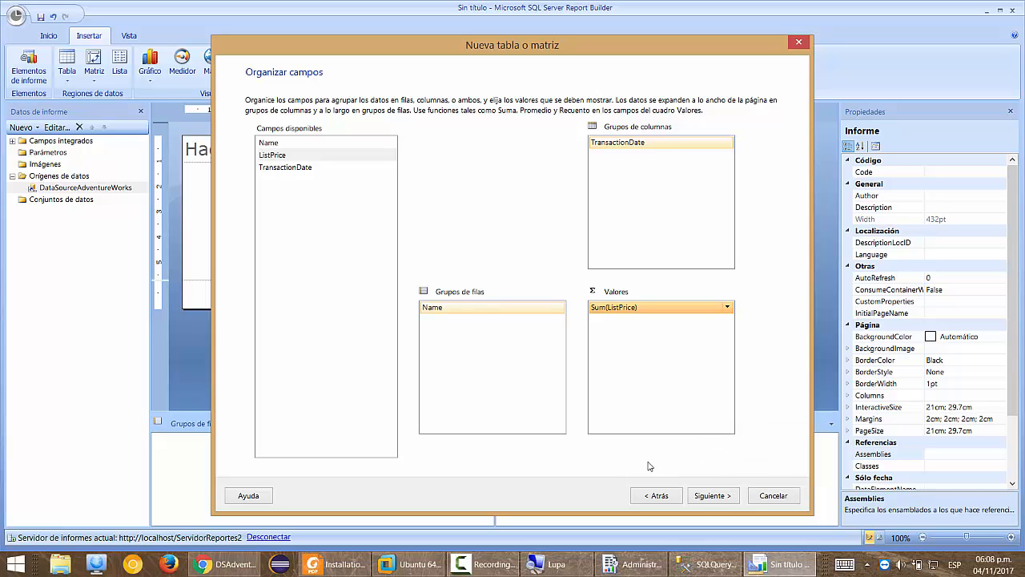
Keep 'Mostrar subtotales y totales generales' enabled in the layout options.
left_click(713, 497)
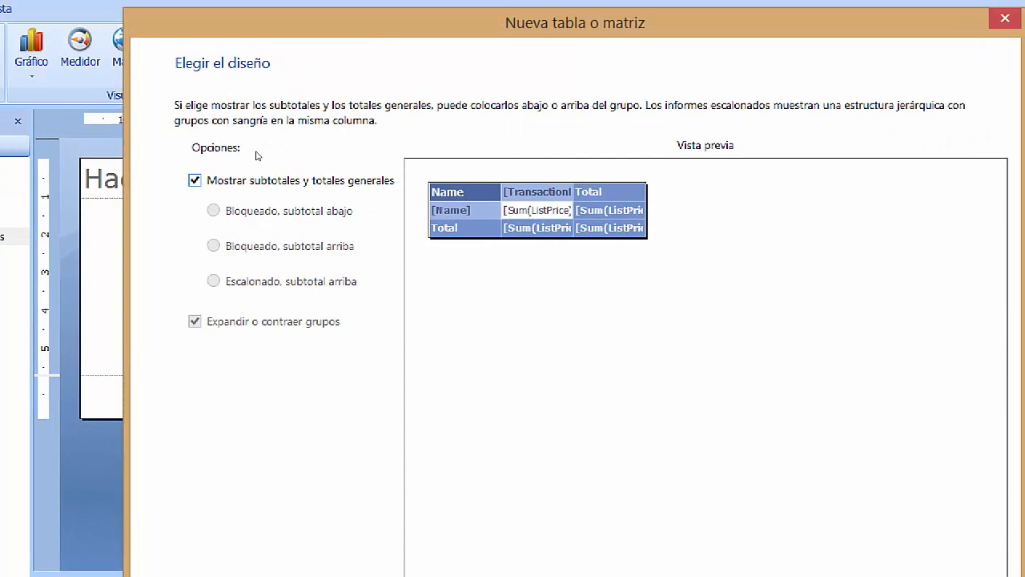
left_click(255, 177)
key("space")
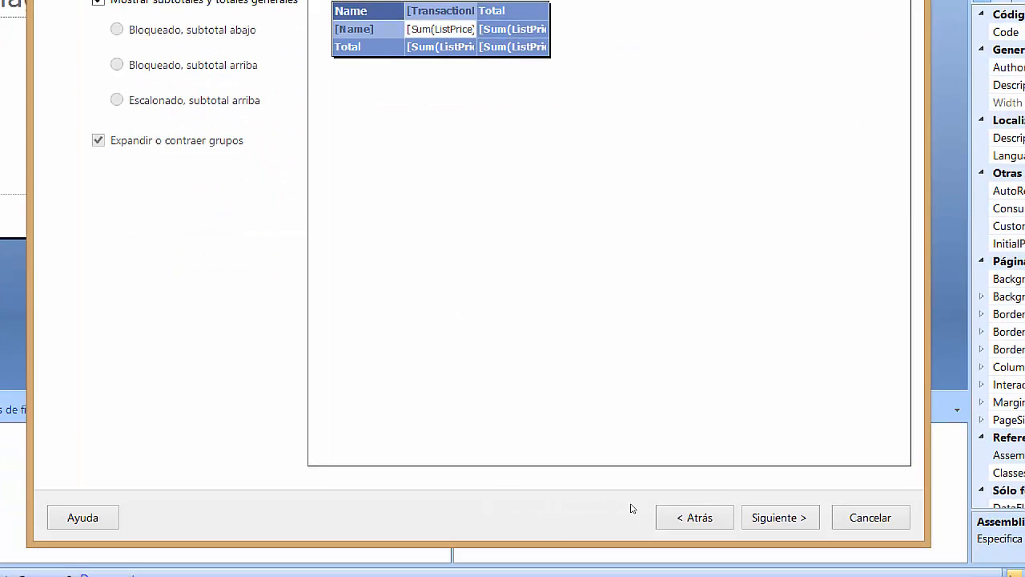
Compare the table styles, choose Océano, and finish the wizard to insert the matrix.
left_click(779, 517)
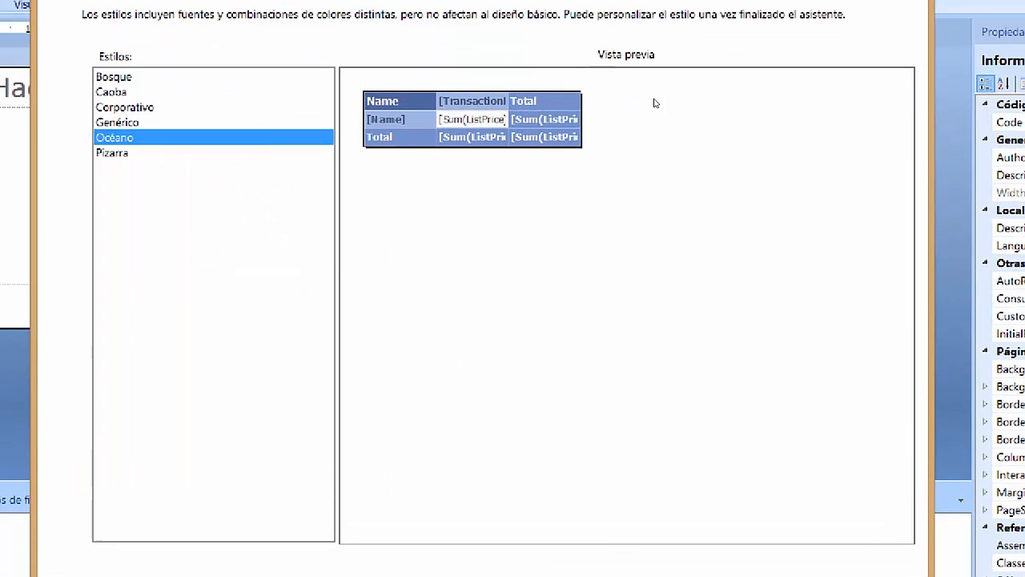
left_click(311, 183)
left_click(315, 152)
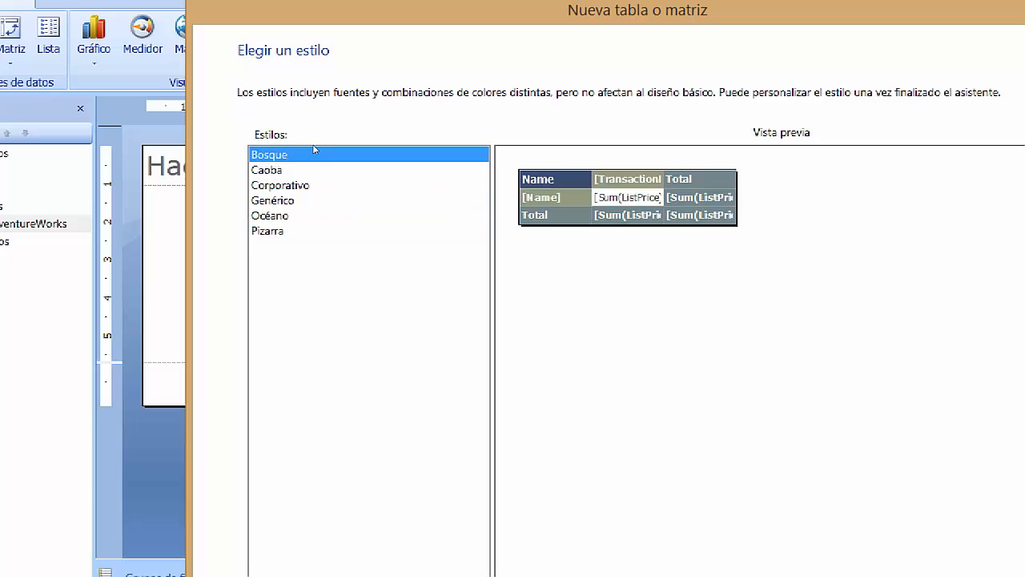
left_click(303, 183)
key("Down")
key("Down")
key("Down")
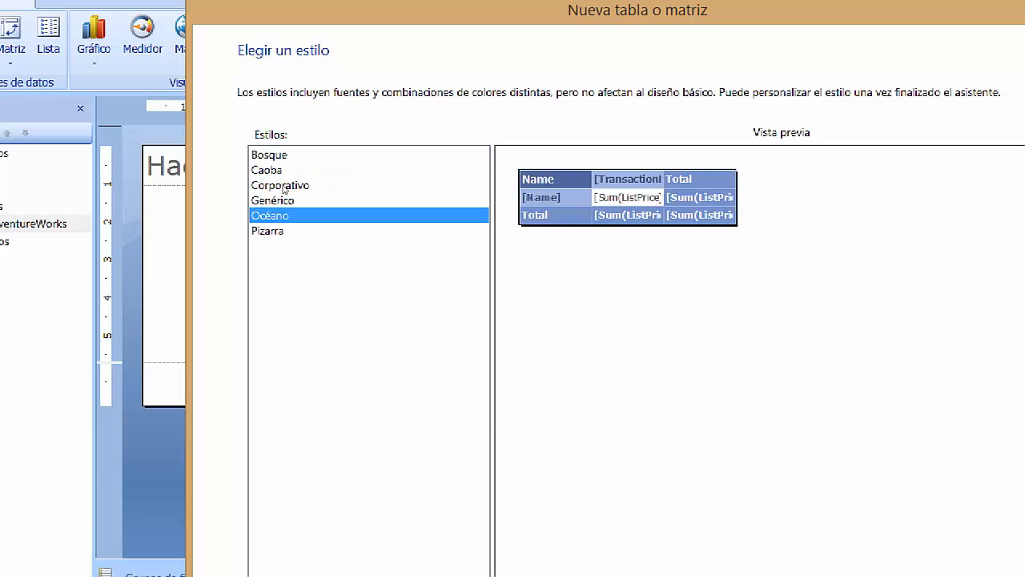
key("Up")
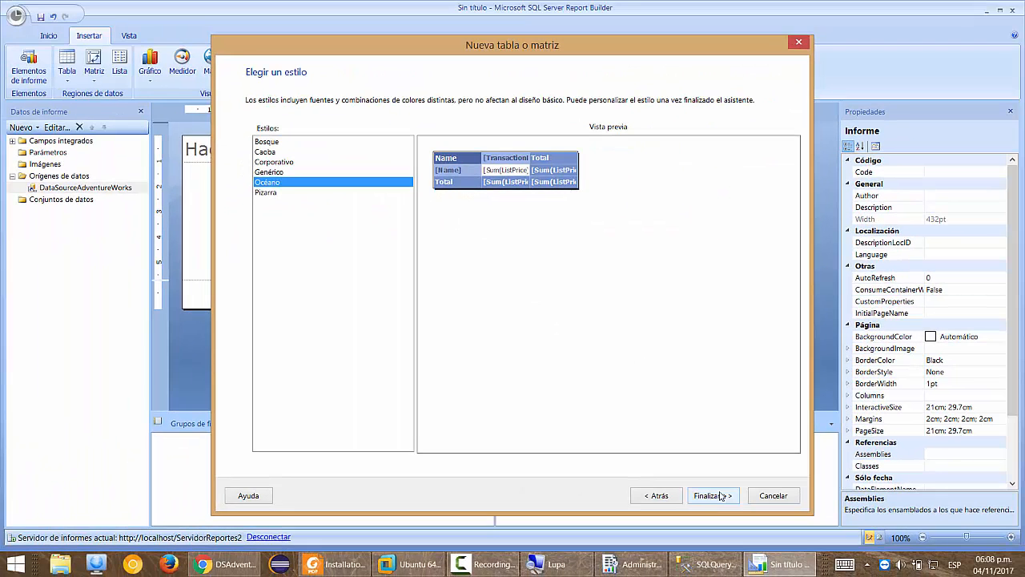
left_click(720, 496)
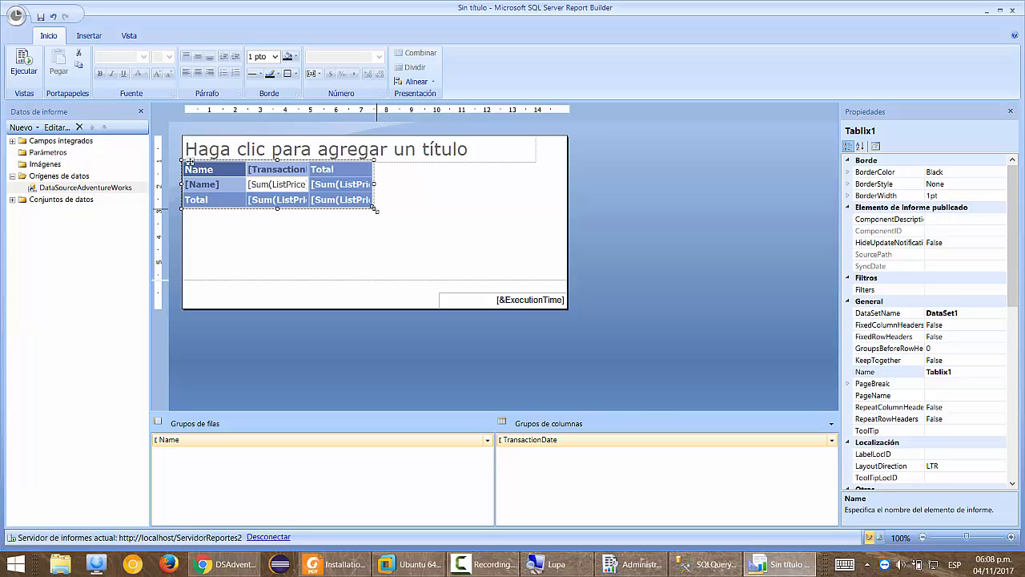
Enlarge the matrix slightly from its bottom-right handle.
left_click_drag(373, 208, 398, 214)
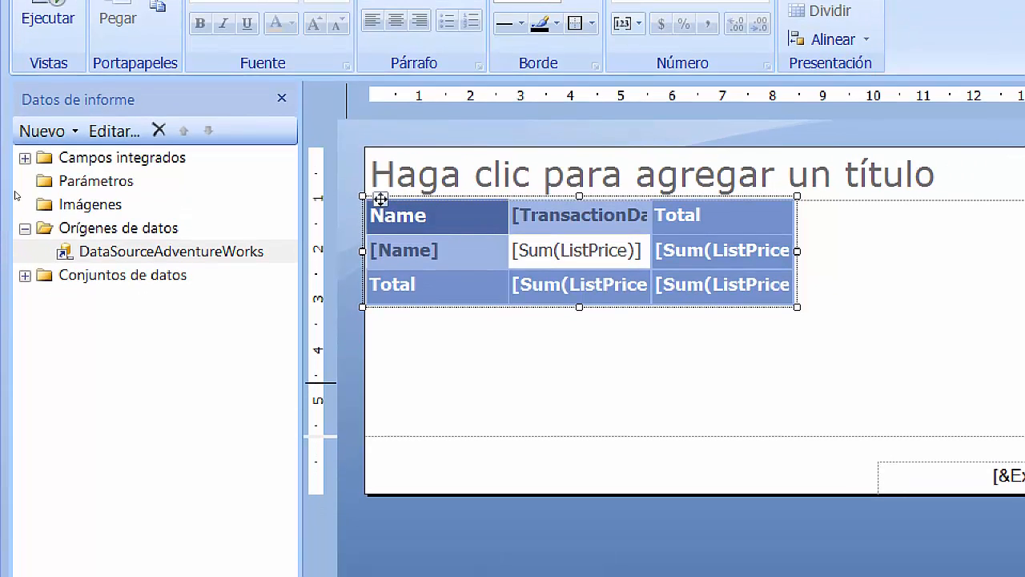
Expand DataSet1 in Datos de informe to list Name, ListPrice and TransactionDate.
left_click(98, 298)
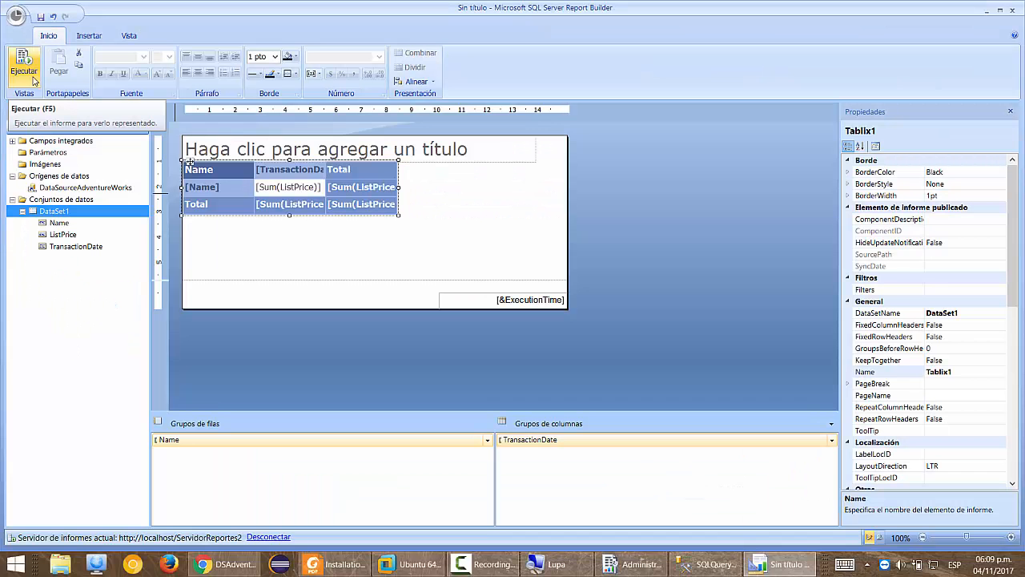
Run the report to preview product names by transaction date with summed list prices.
left_click(34, 80)
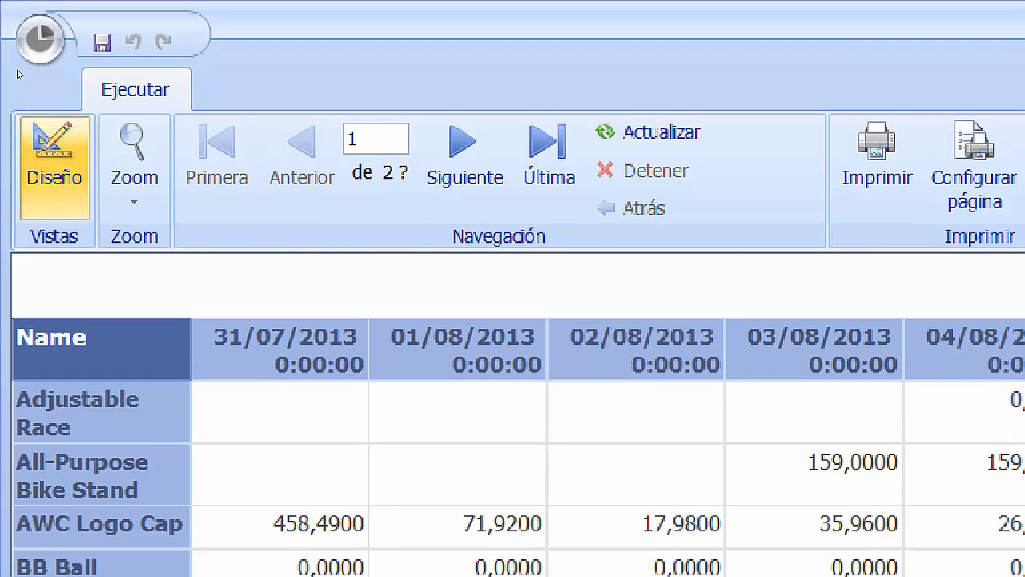
From design view, save the report as 'Mi primer reporte' in the Mis Informes folder.
left_click(54, 168)
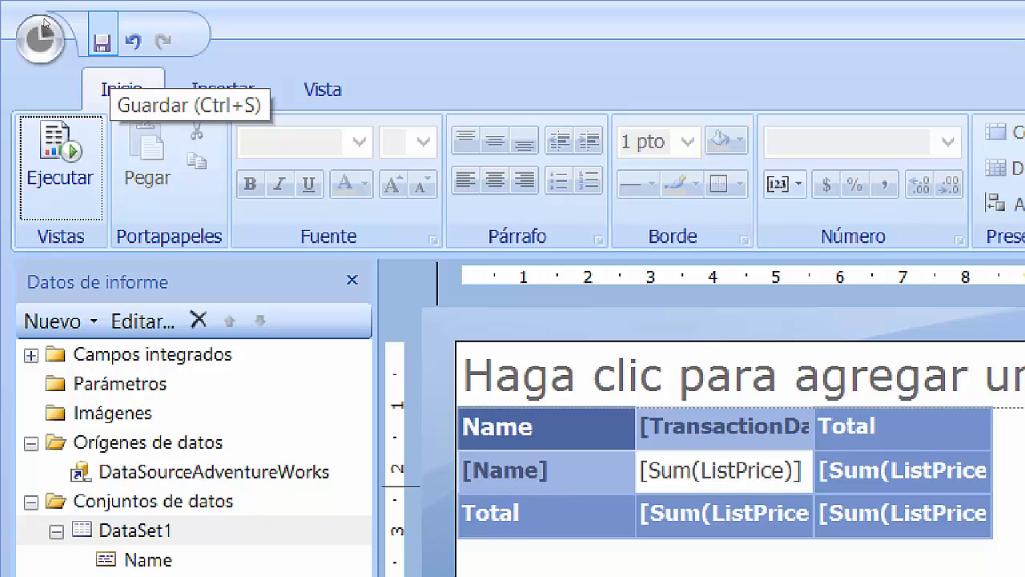
left_click(102, 42)
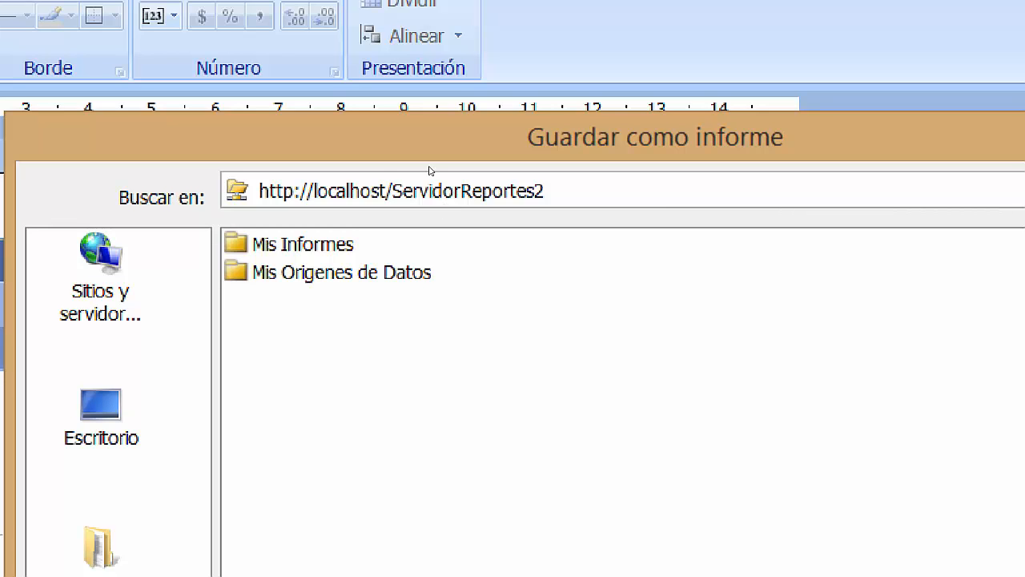
double_click(361, 244)
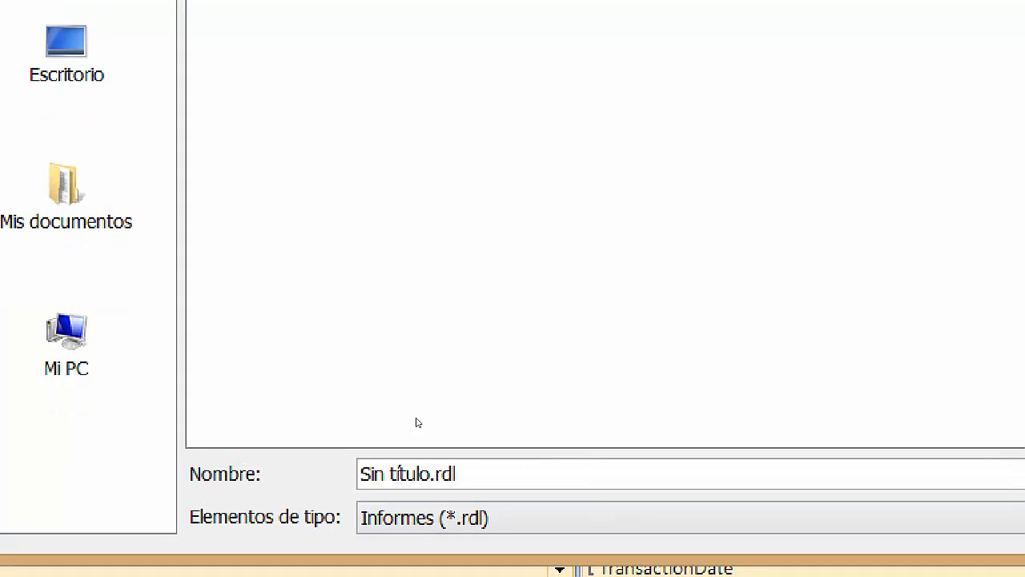
left_click(481, 474)
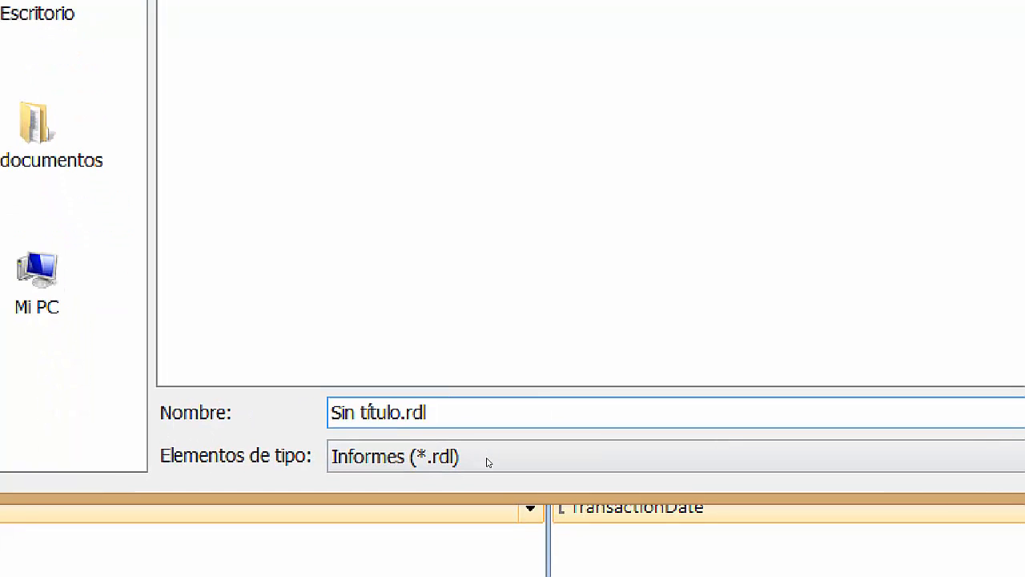
key("ctrl+a")
key("BackSpace")
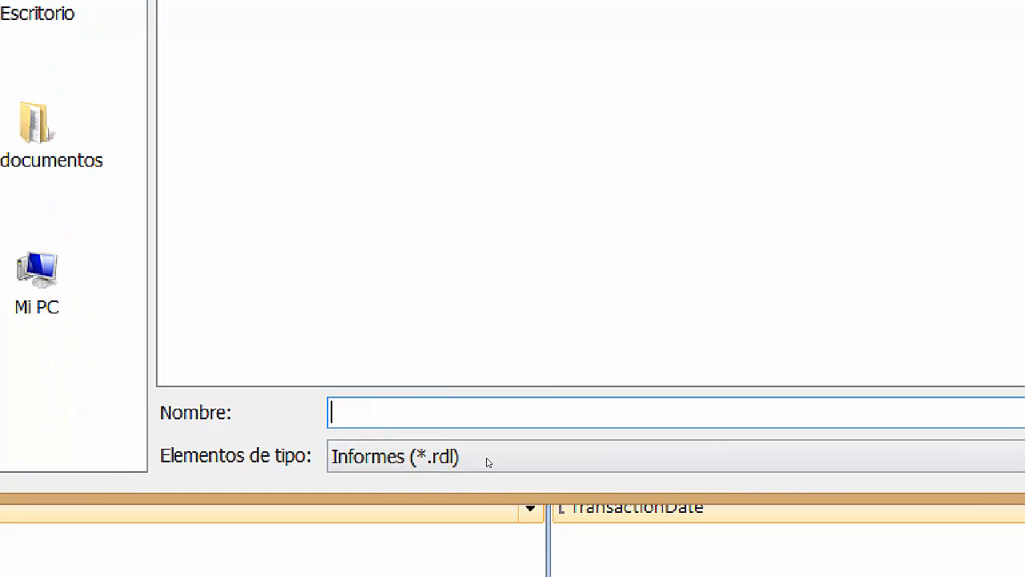
type("Mi primer reporte")
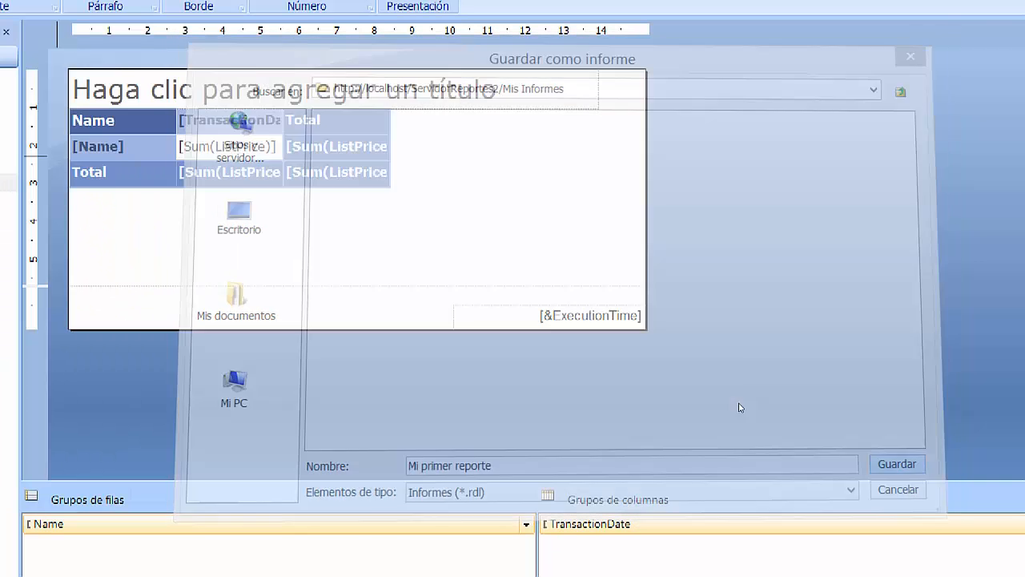
key("Return")
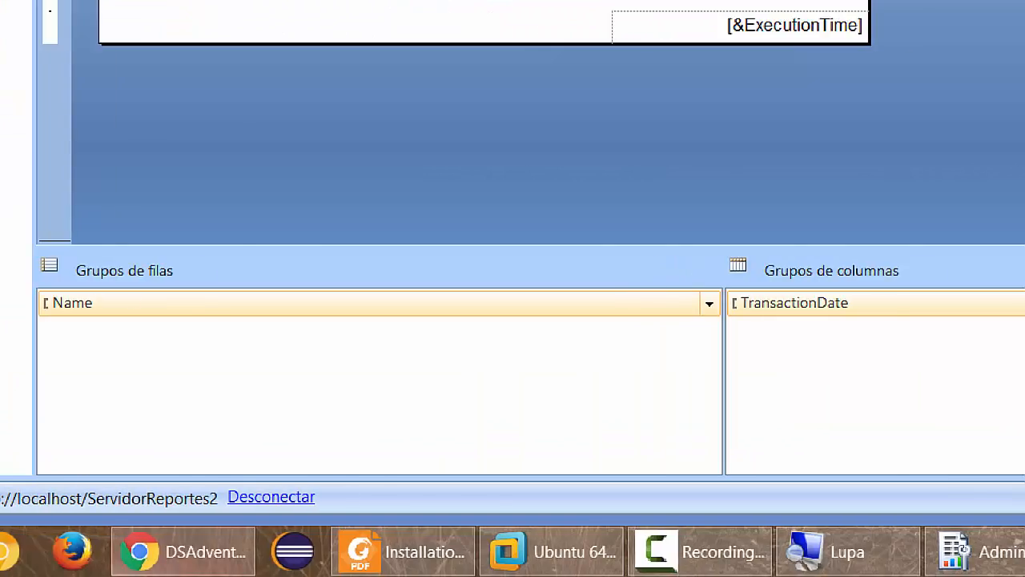
View Mi primer reporte from Mis Informes in Report Manager, then return to Report Builder.
mouse_move(188, 573)
left_click(362, 551)
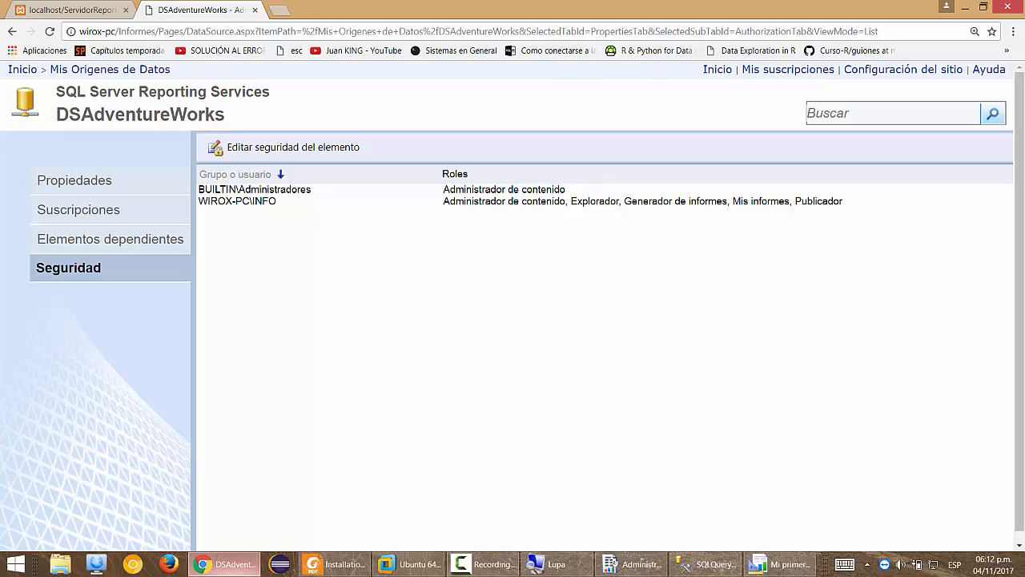
left_click(718, 70)
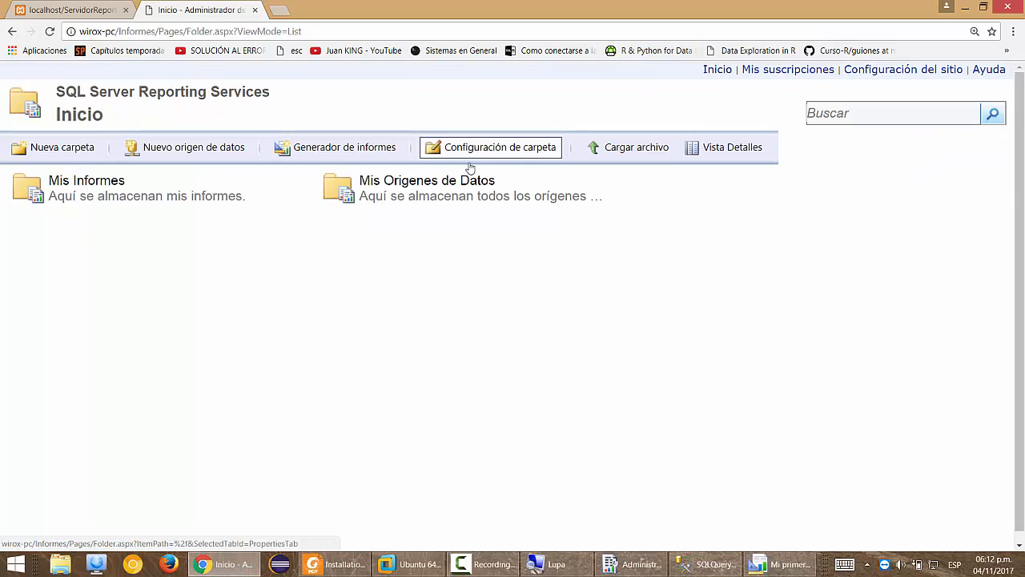
left_click(86, 181)
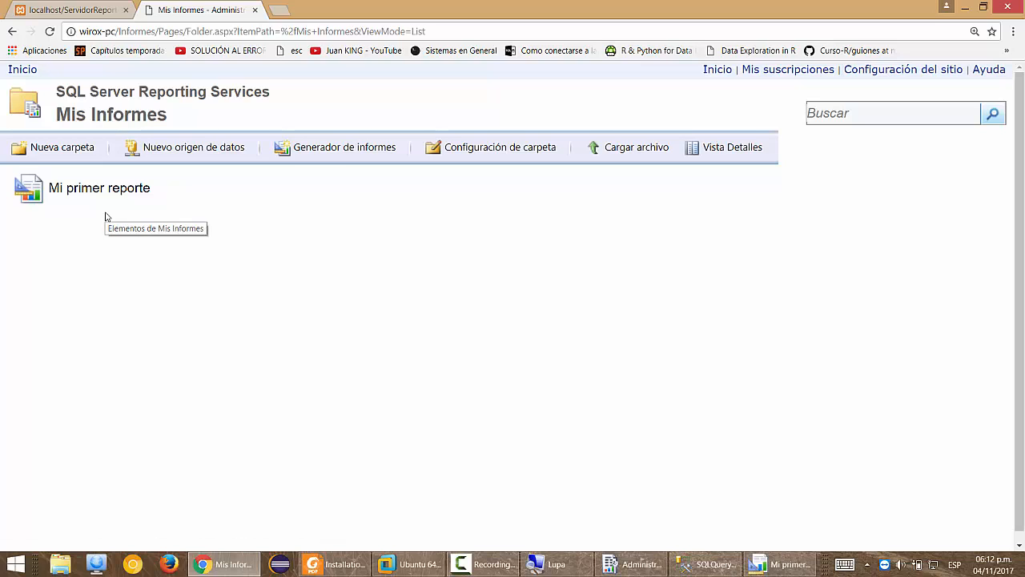
left_click(114, 200)
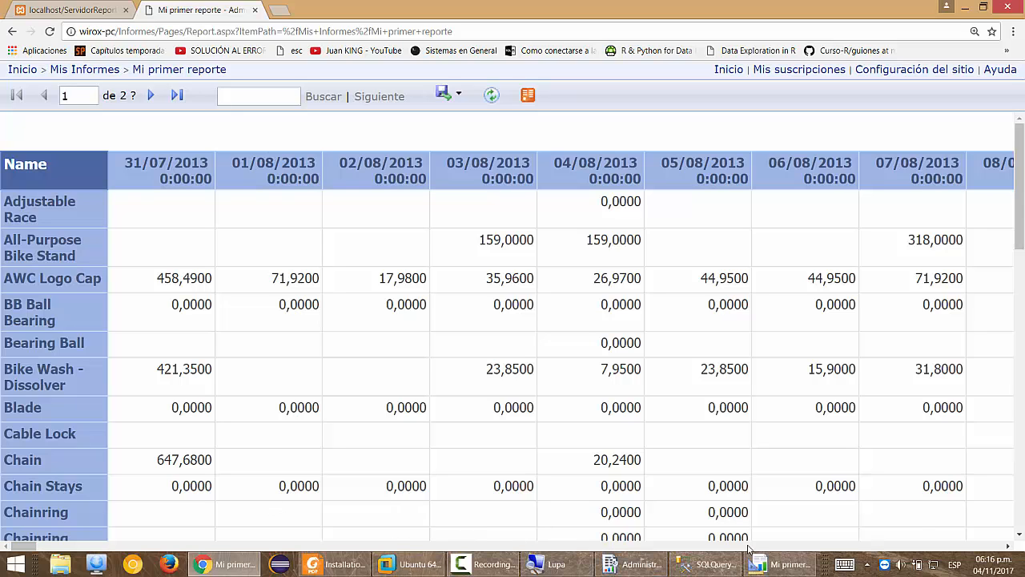
left_click(775, 564)
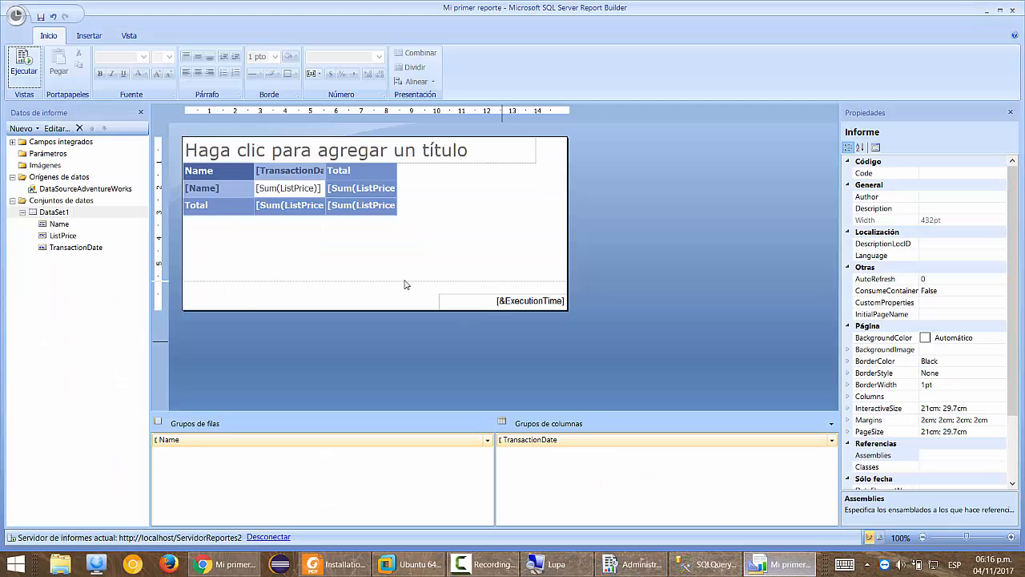
Create a new untitled report using Nuevo > Informe en blanco.
left_click(365, 244)
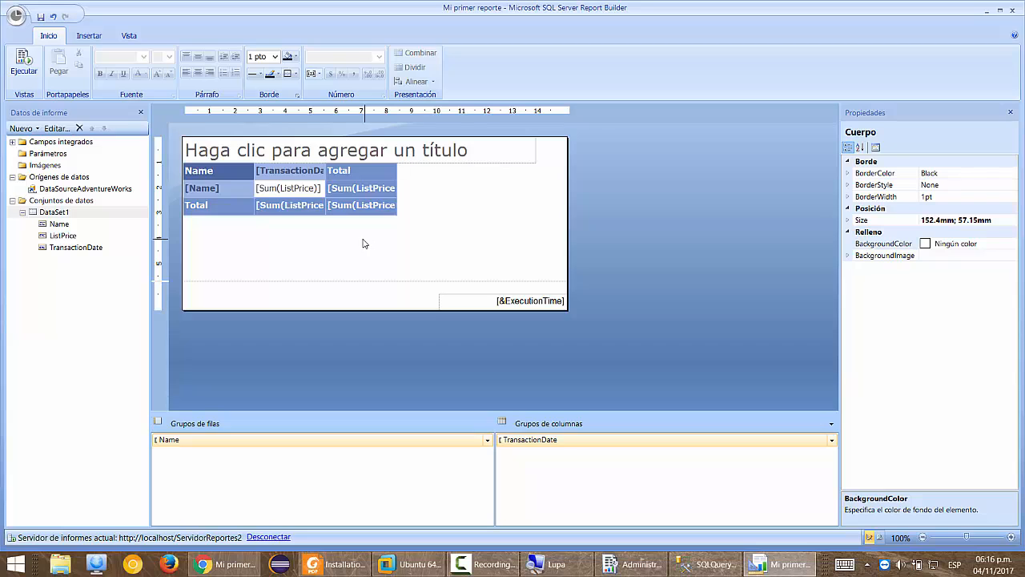
left_click(16, 14)
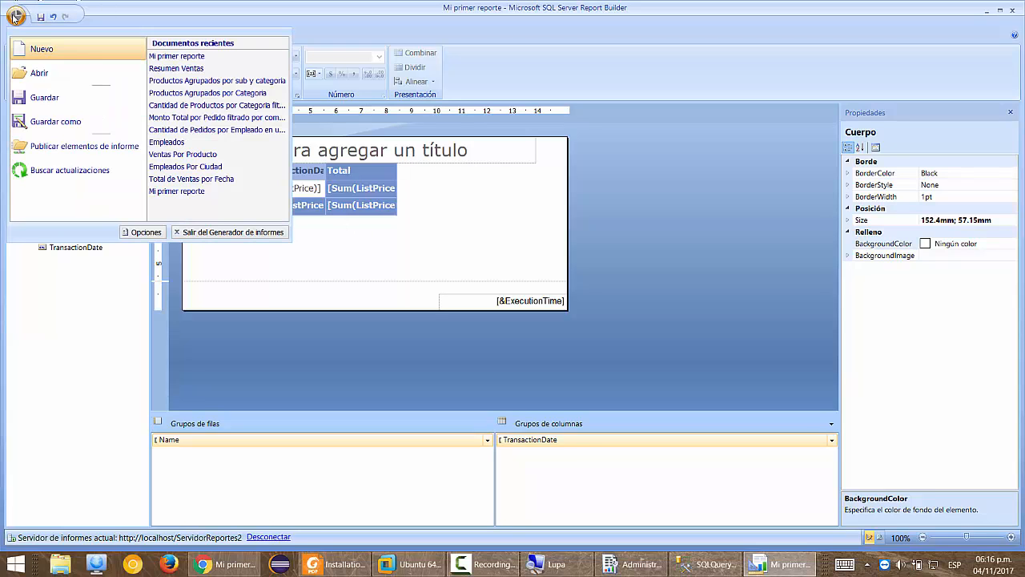
left_click(79, 53)
left_click(617, 315)
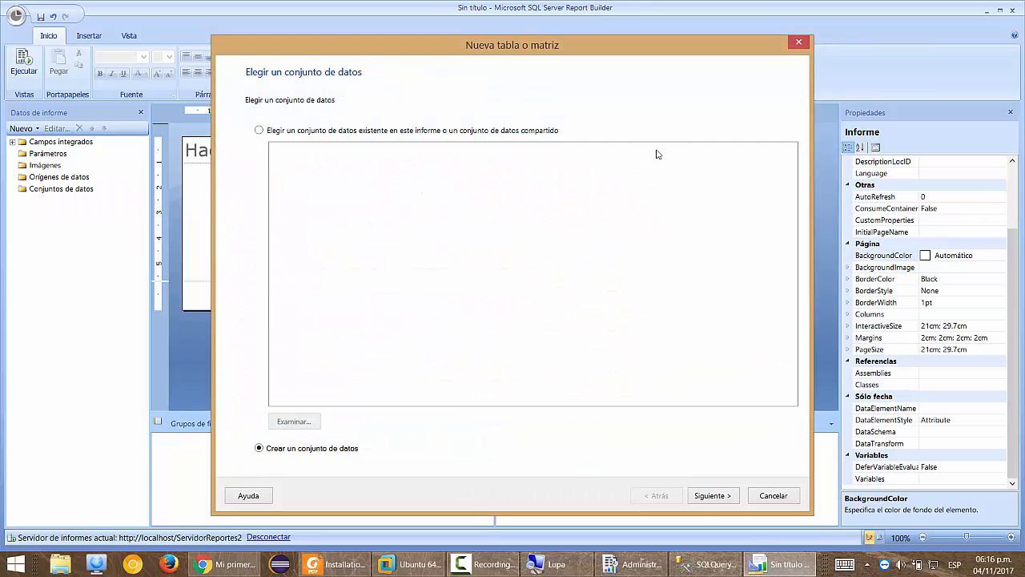
key("Escape")
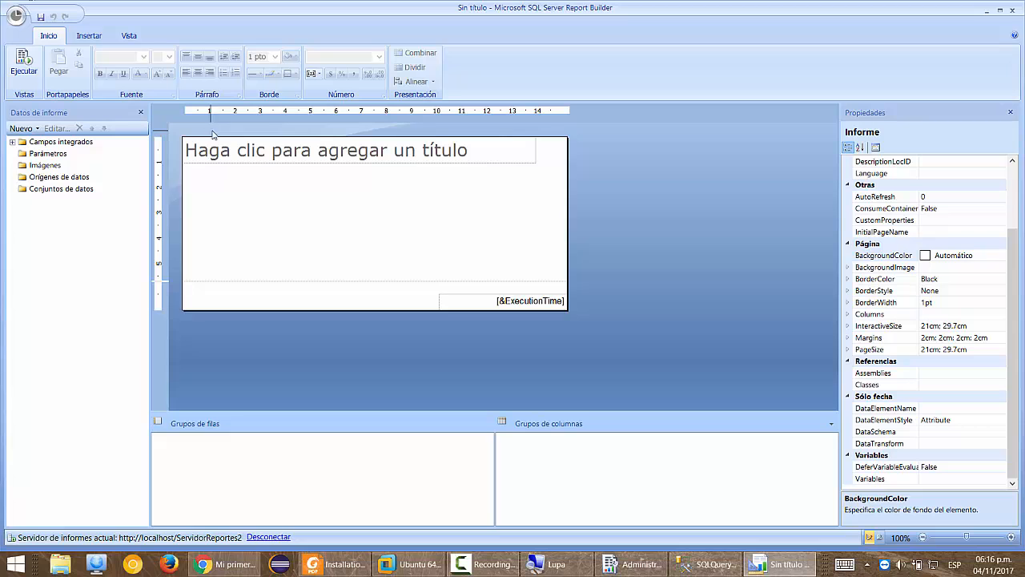
left_click(16, 16)
left_click(41, 49)
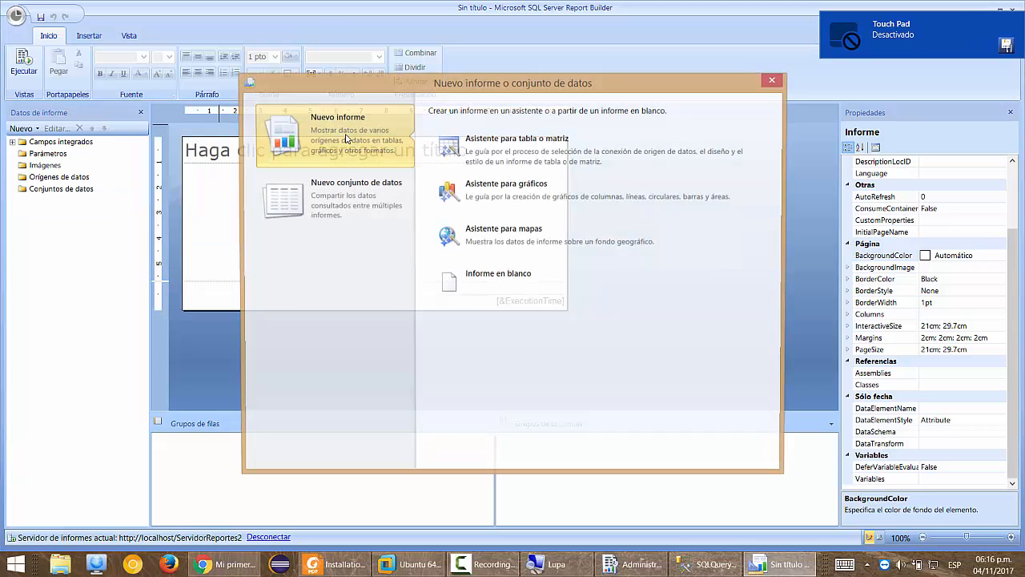
left_click(536, 295)
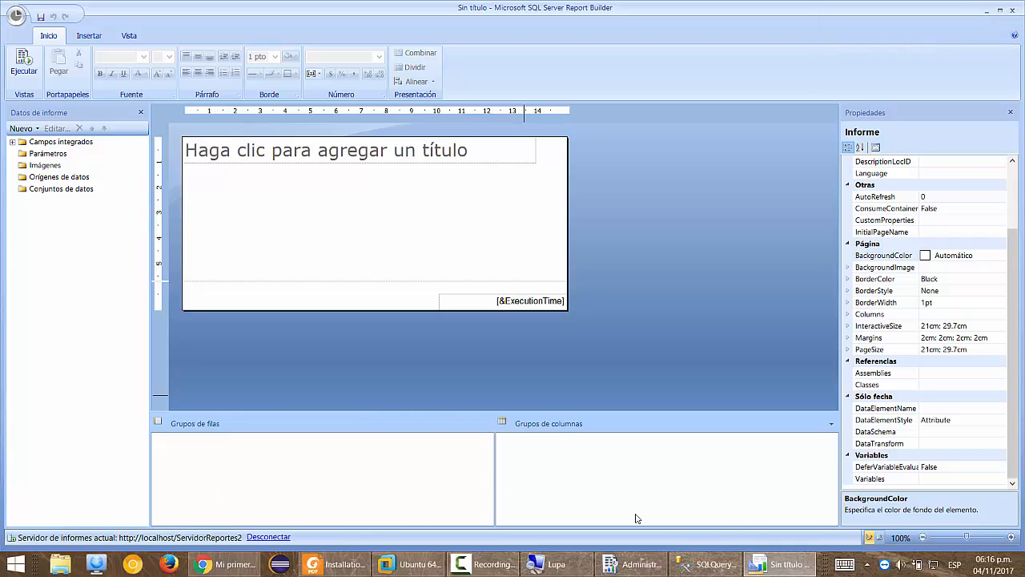
Launch the Everything search tool from the Start search.
key("super")
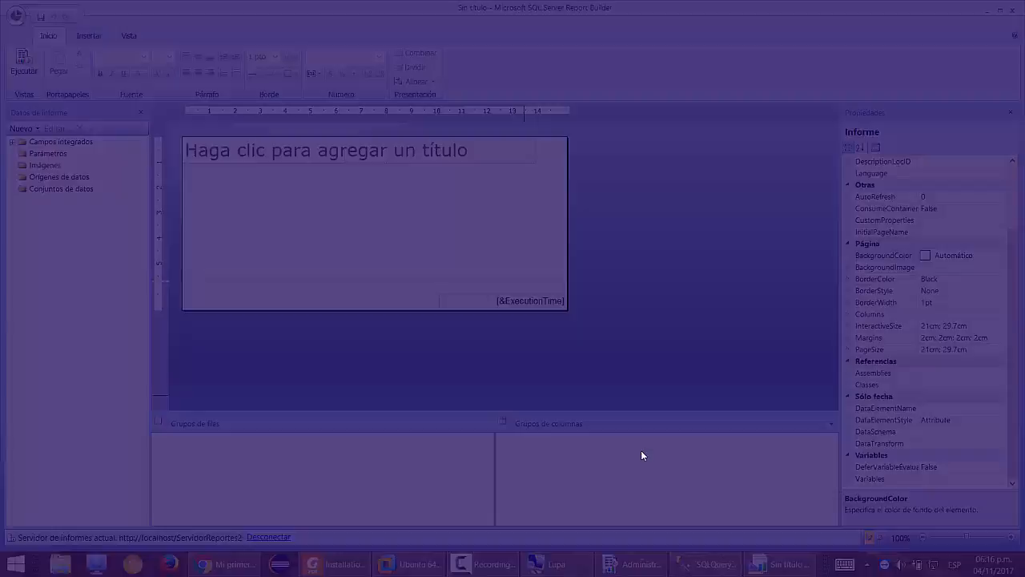
type("everything")
key("Return")
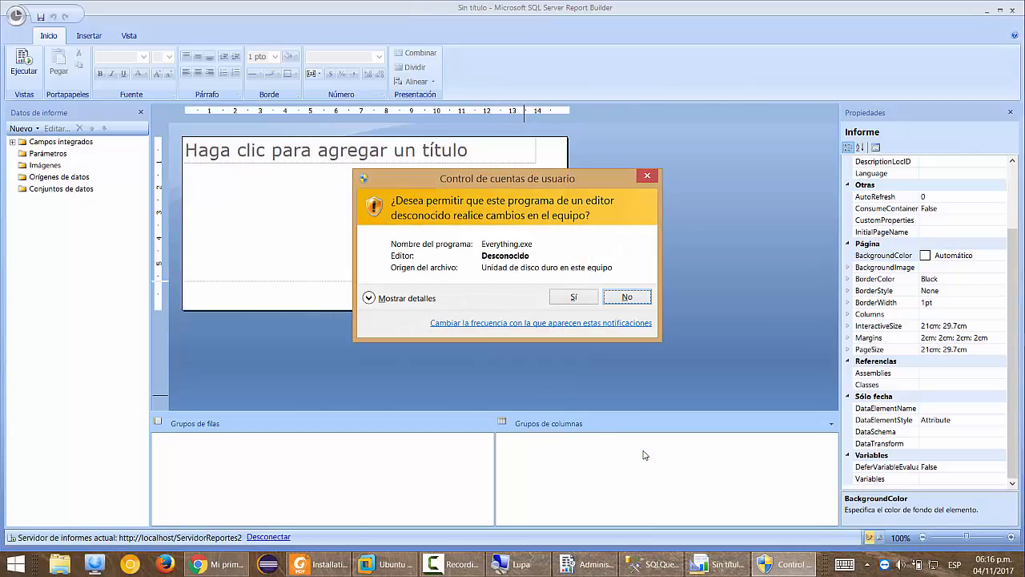
left_click(554, 299)
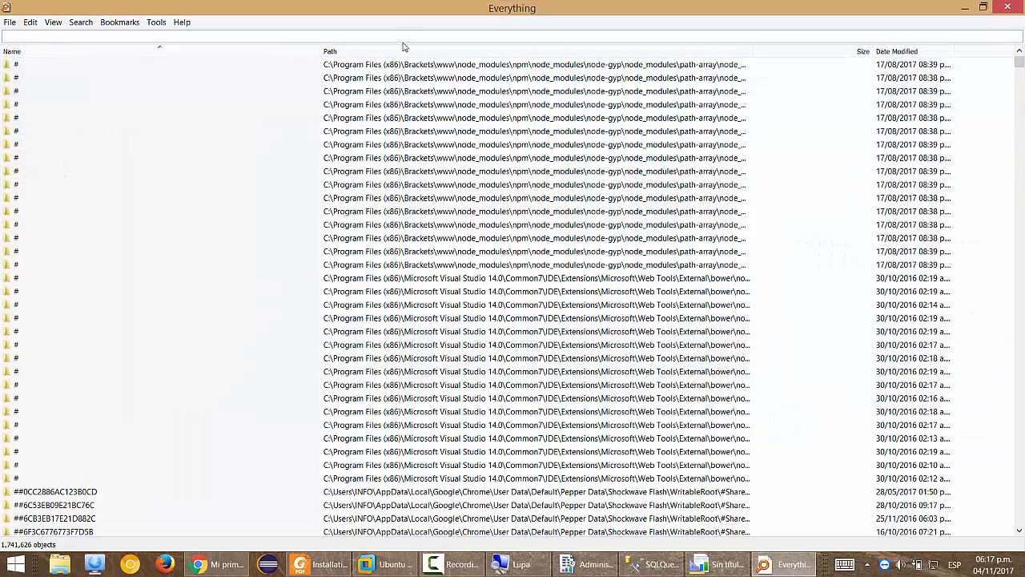
Search 'reporting' and open the Modulo Reporting e Integration resources folder, Recursos SSRS_1.
type("reporting")
scroll(408, 33, "down", 2)
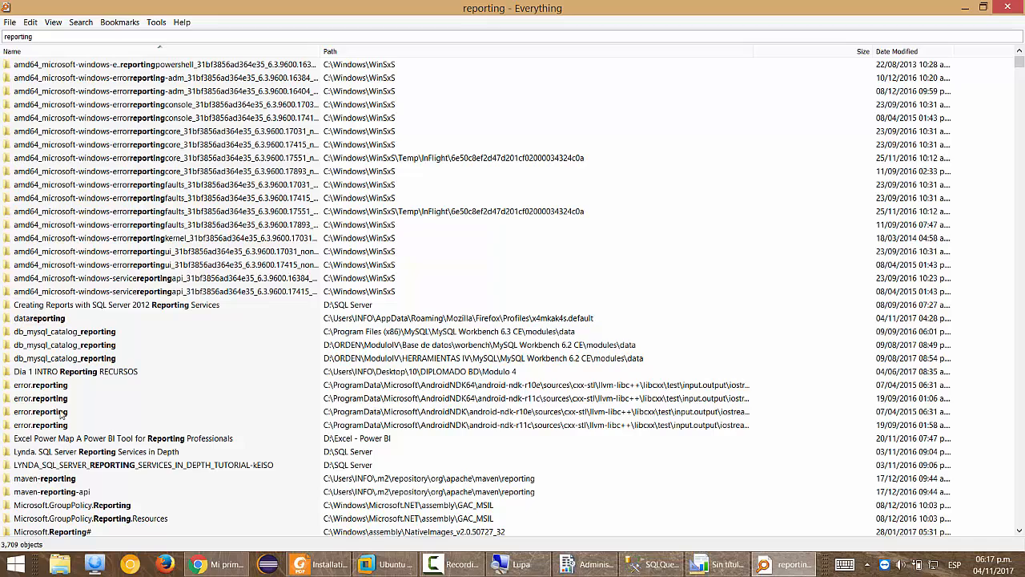
left_click(59, 400)
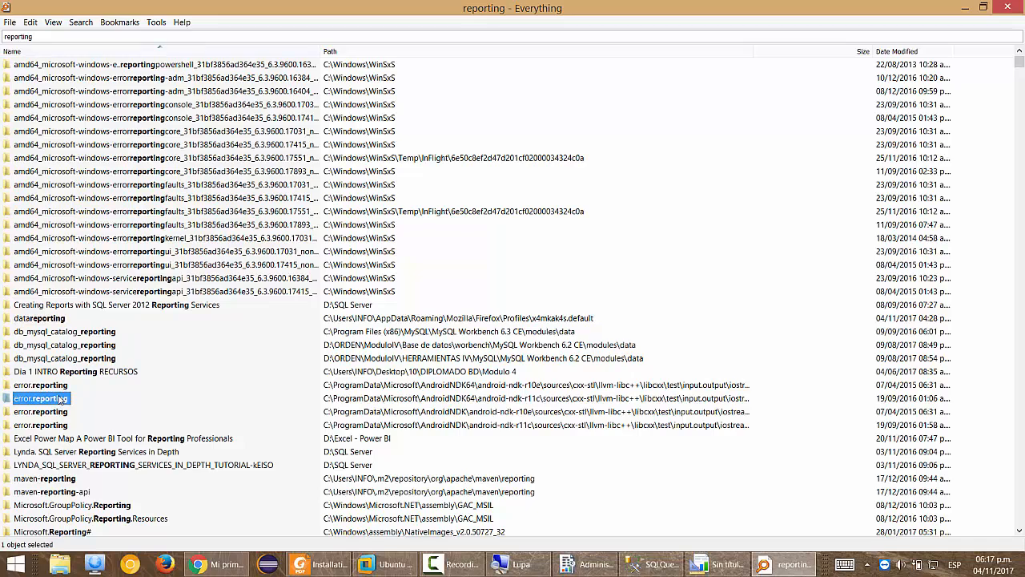
scroll(58, 400, "down", 14)
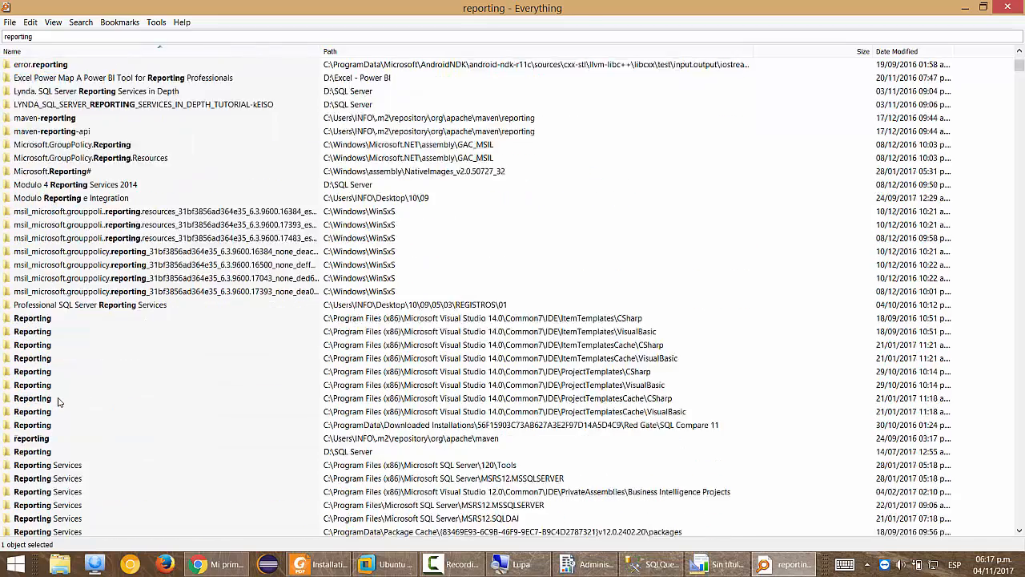
scroll(59, 405, "down", 10)
scroll(58, 416, "up", 12)
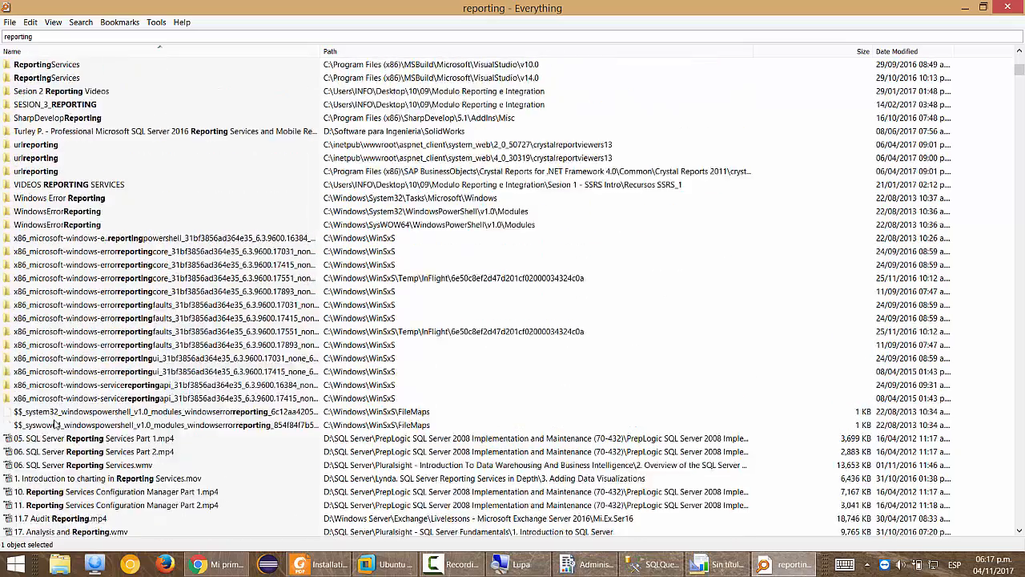
scroll(56, 427, "up", 4)
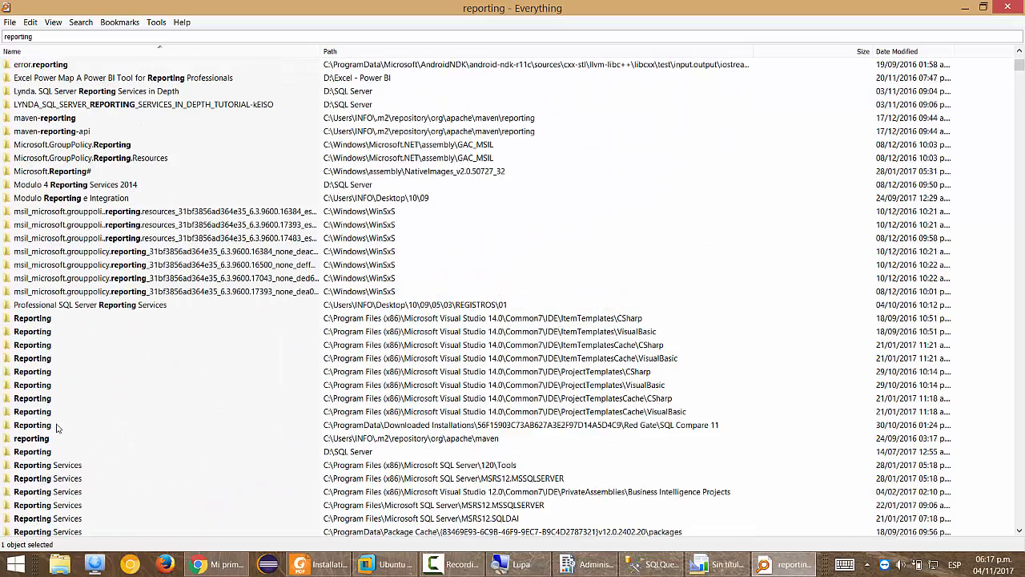
double_click(80, 198)
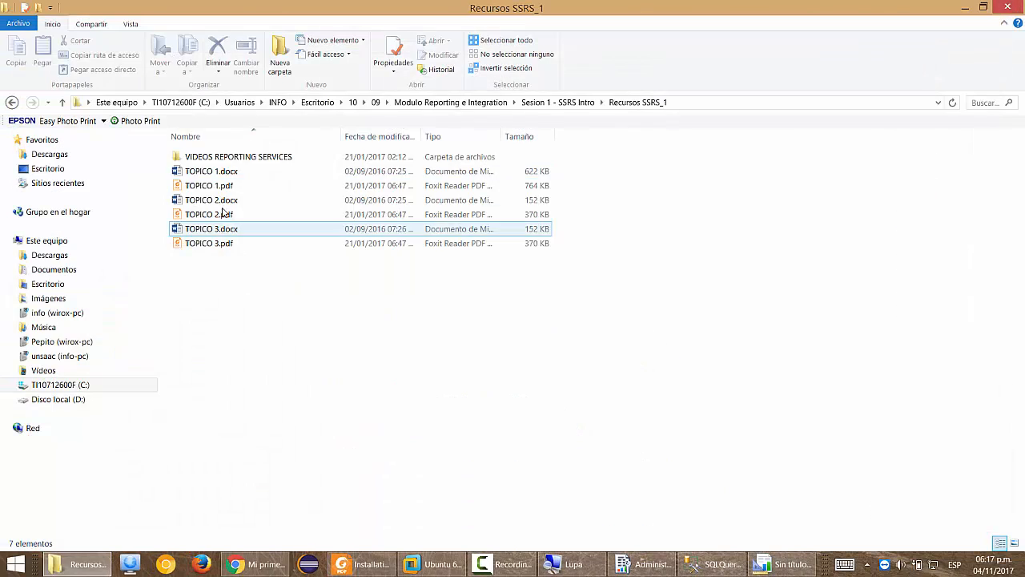
Read TOPICO 1.pdf through Paso 3 (define a Data Source), then switch back to Report Builder.
double_click(200, 185)
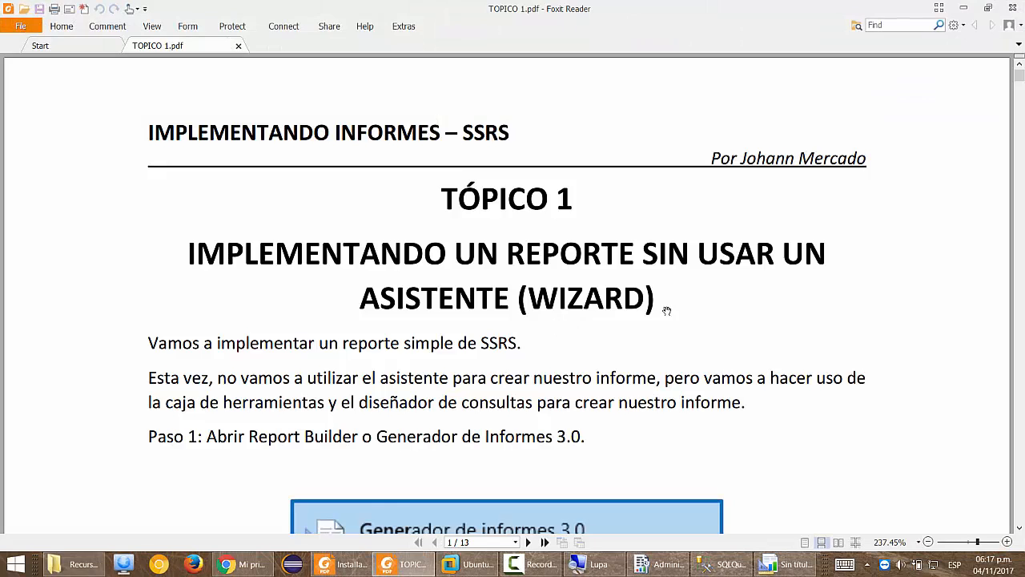
scroll(666, 309, "down", 2)
scroll(678, 253, "down", 3)
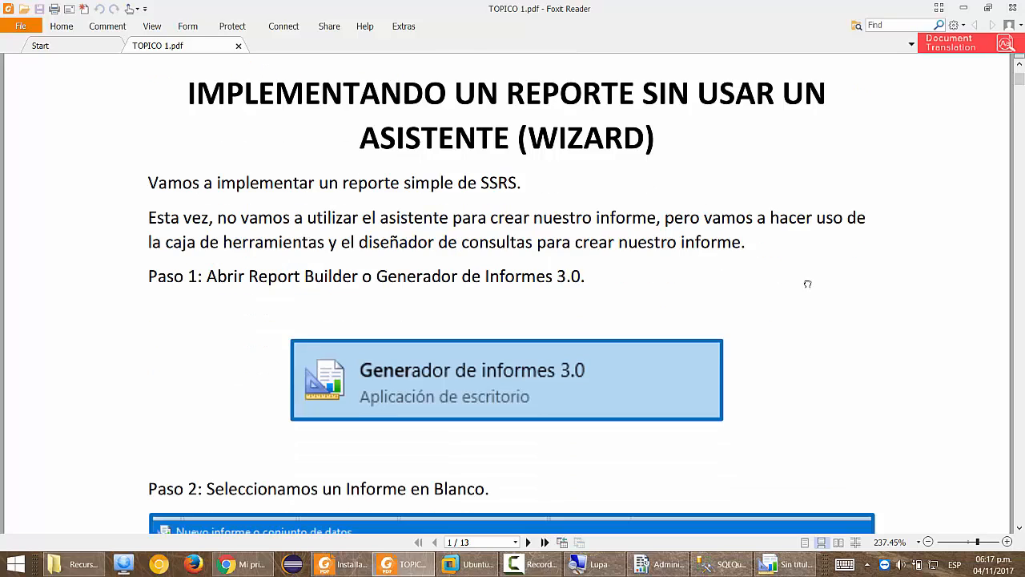
scroll(795, 285, "down", 8)
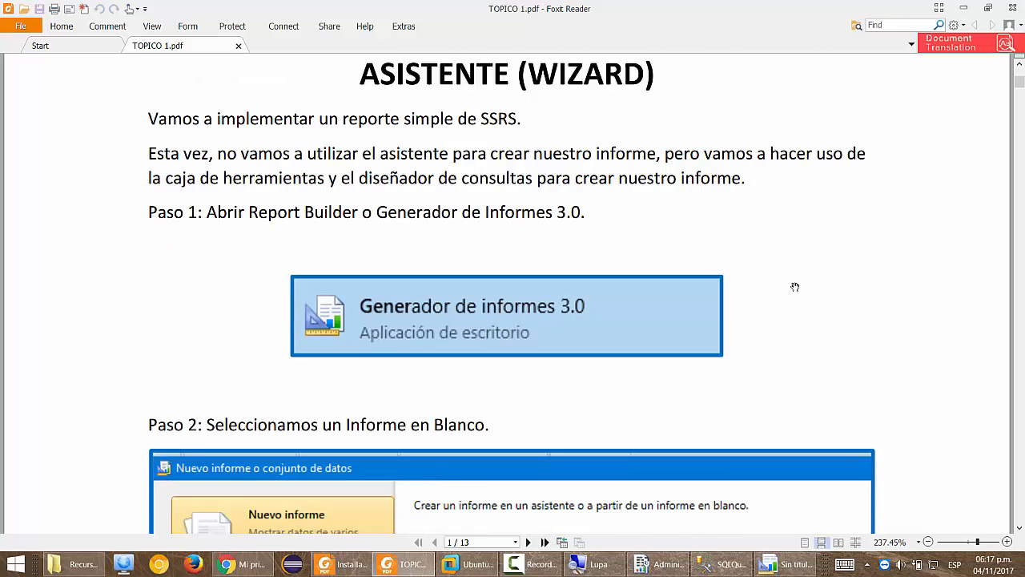
scroll(795, 287, "down", 9)
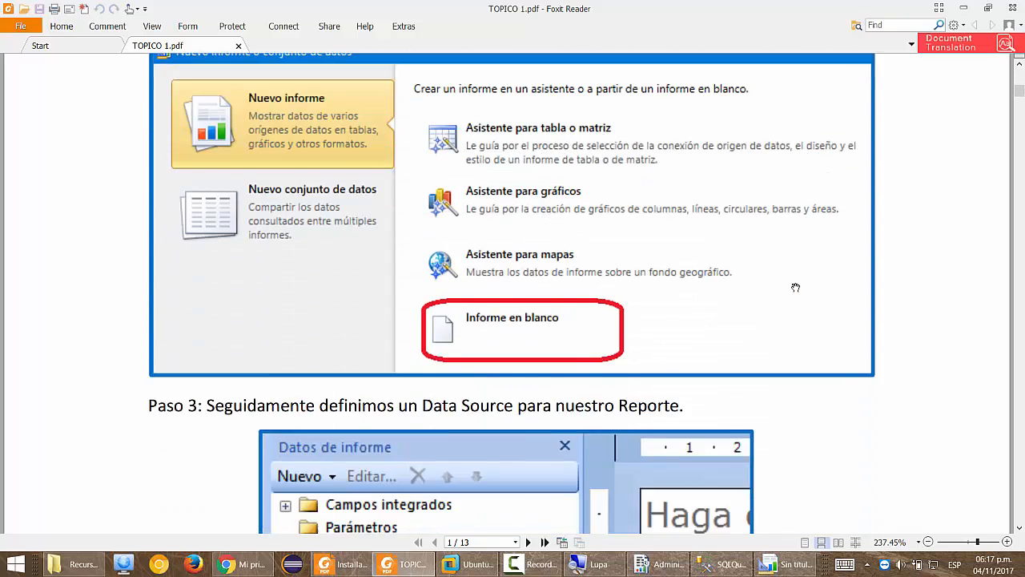
scroll(690, 273, "down", 5)
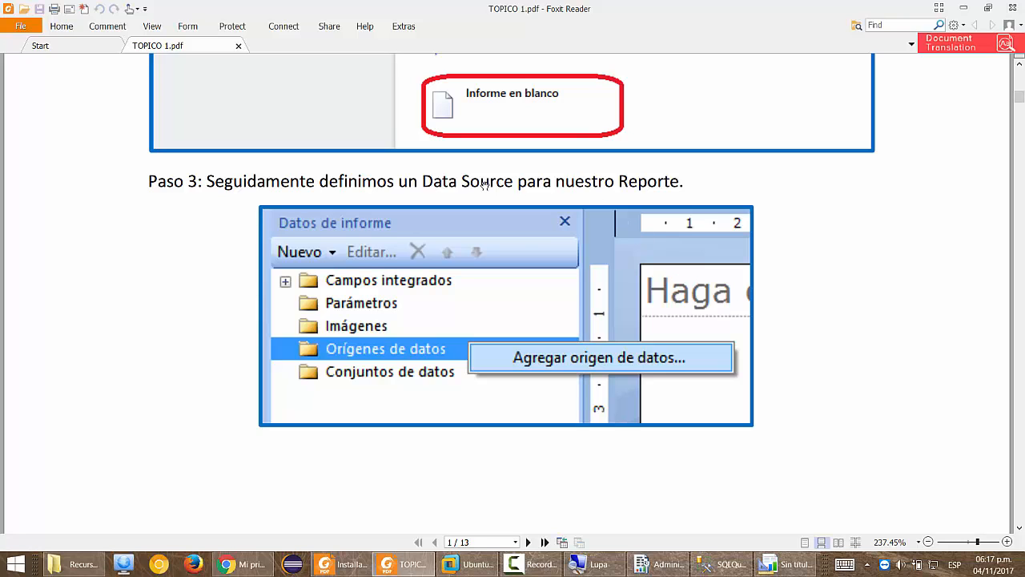
scroll(387, 327, "down", 1)
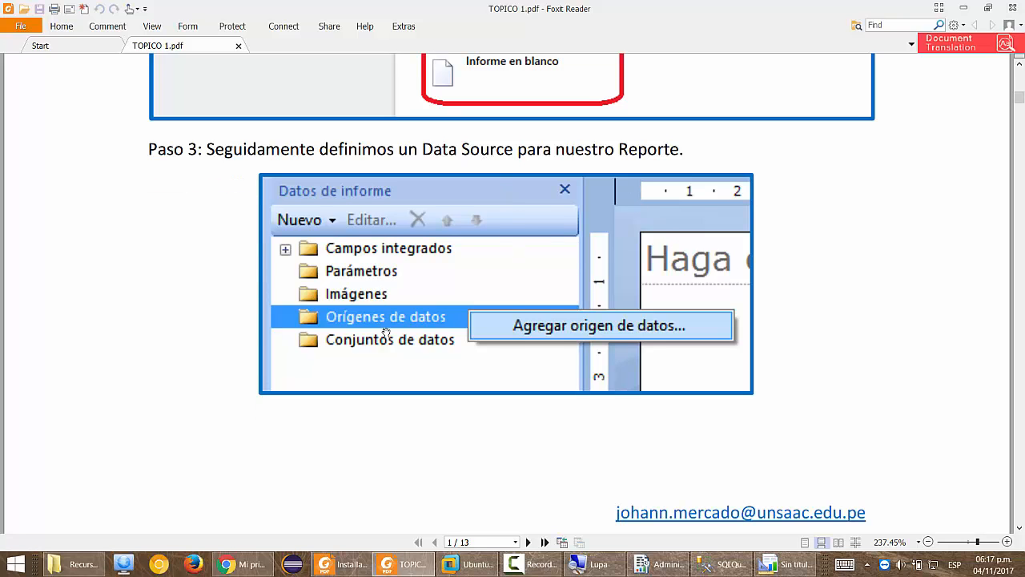
key("alt+Tab")
key("Tab")
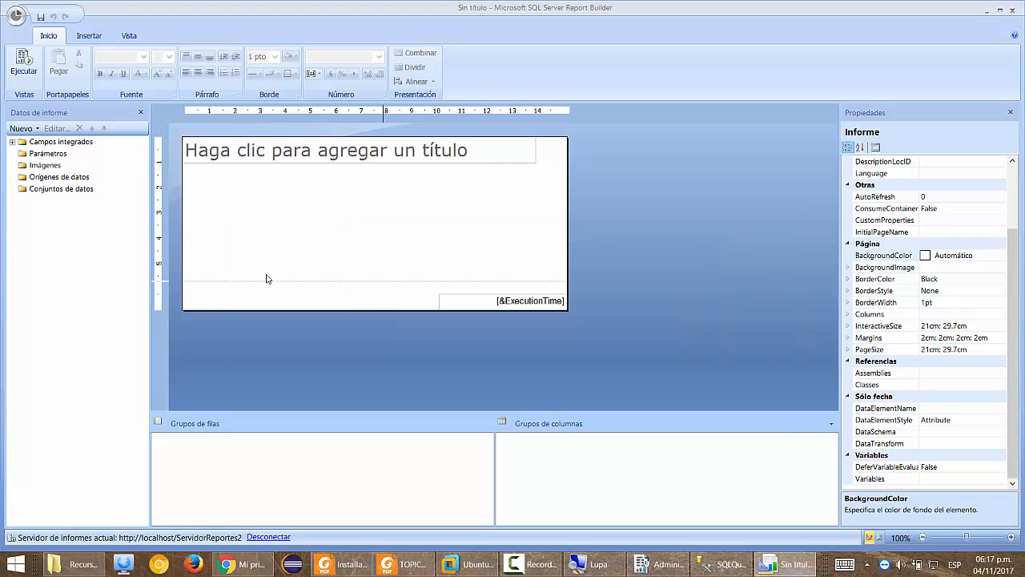
Add a data source using the shared DSAdventureWorks connection and test it successfully.
left_click(33, 178)
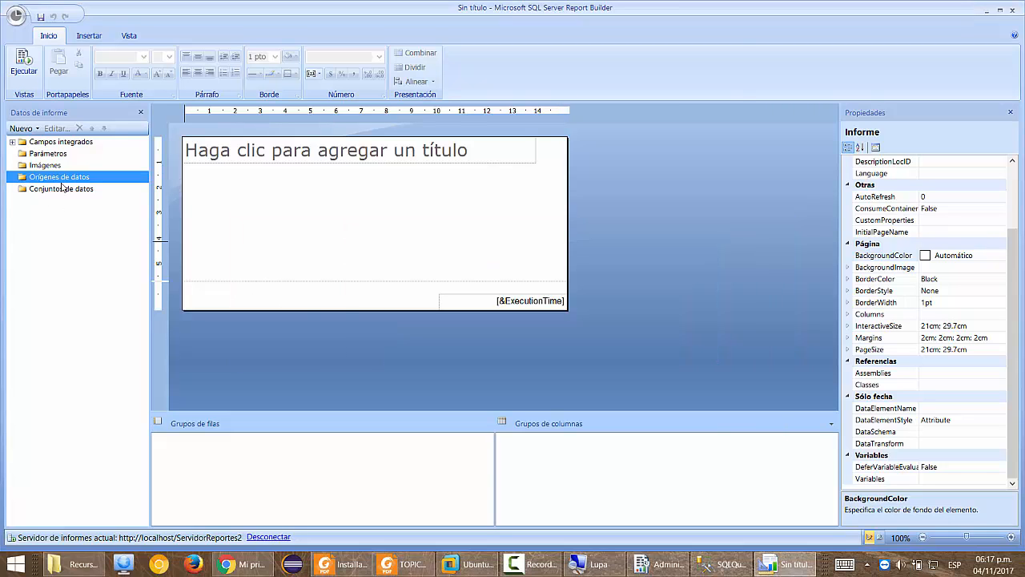
double_click(61, 179)
left_click(458, 140)
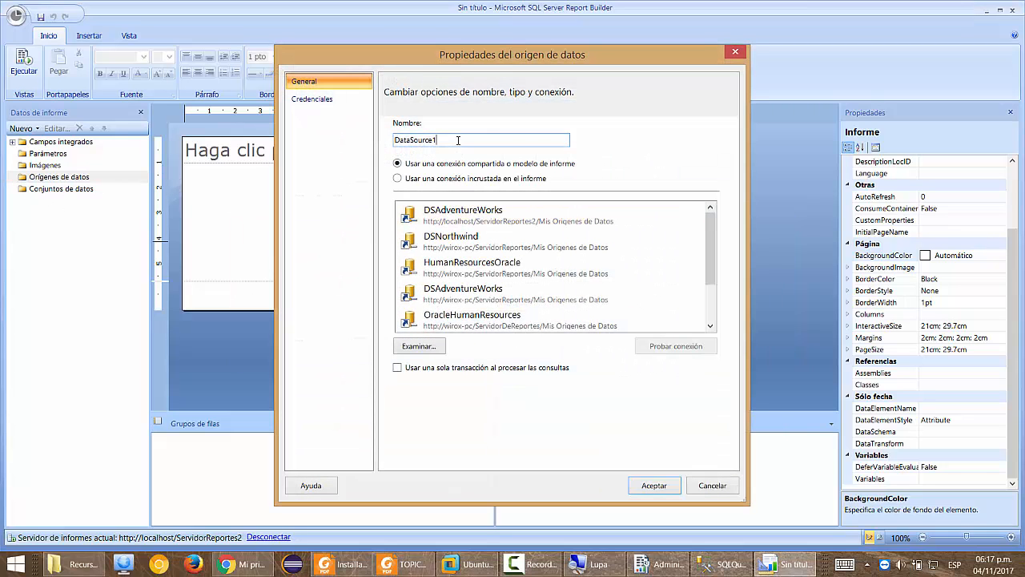
left_click(634, 211)
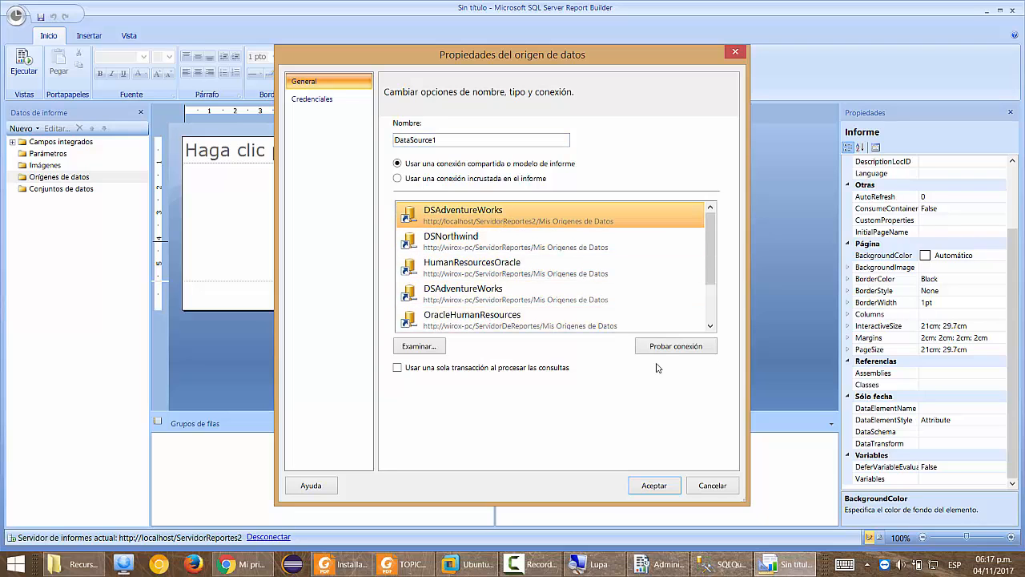
left_click(661, 347)
left_click(554, 329)
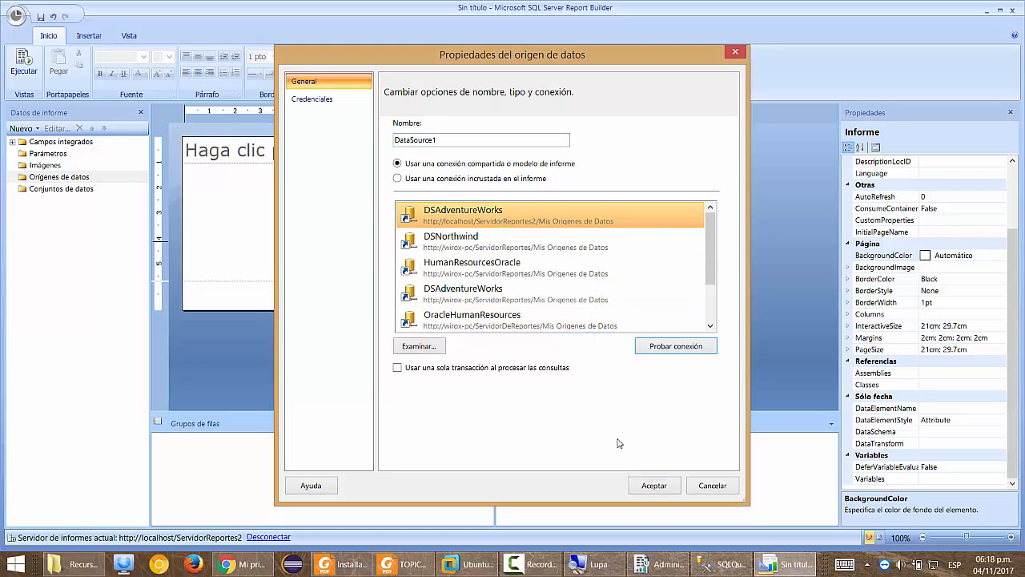
Name the data source DataSourceAdventure and save it.
left_click(441, 140)
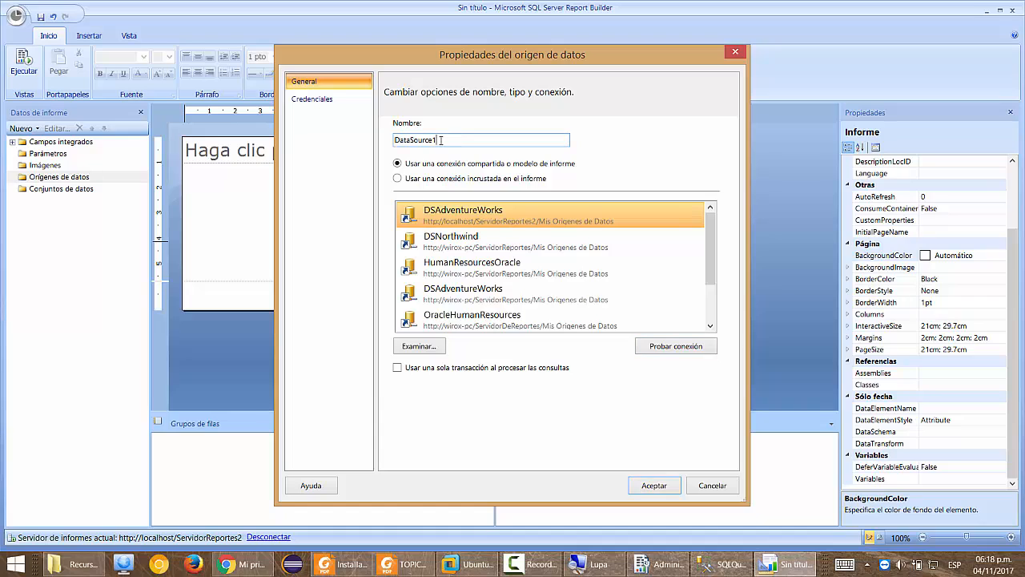
type("Advetnure")
key("BackSpace")
key("BackSpace")
key("BackSpace")
key("BackSpace")
type("enture")
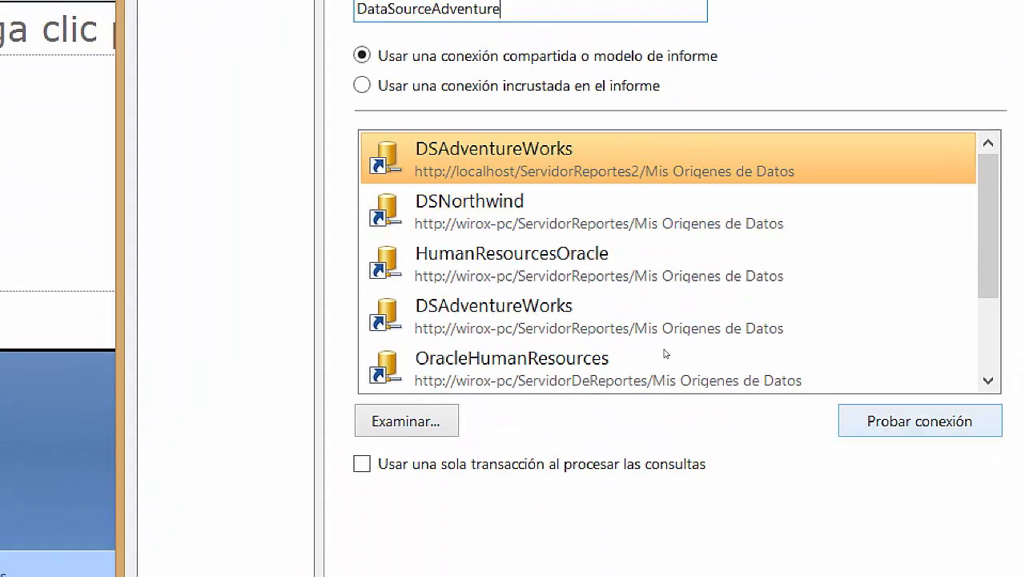
key("Return")
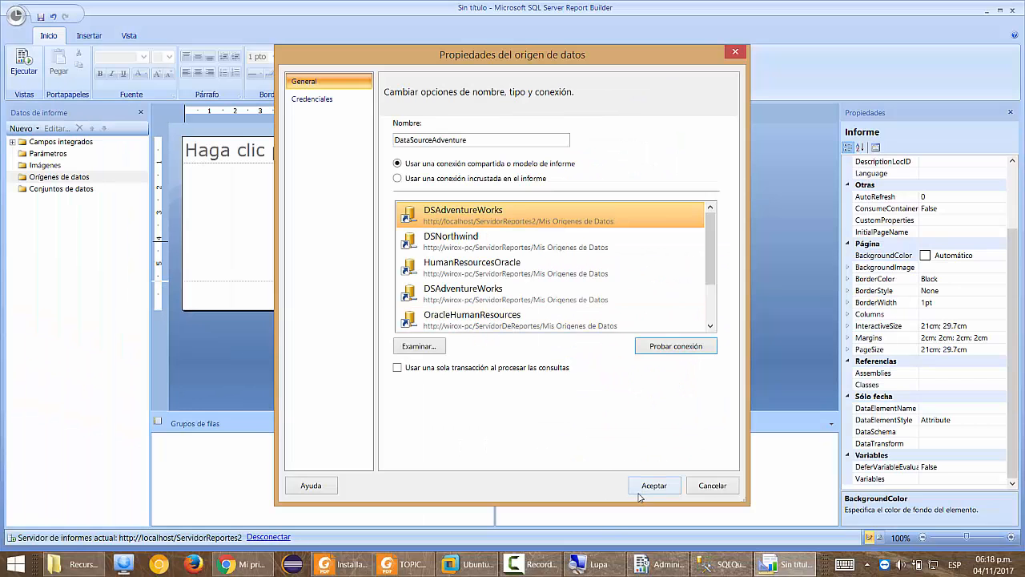
left_click(652, 486)
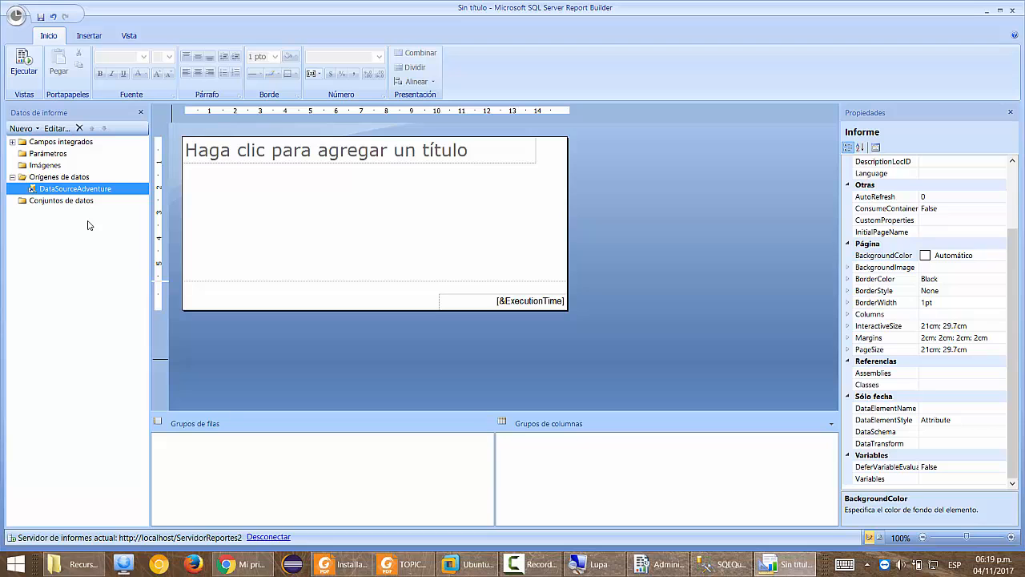
left_click(415, 562)
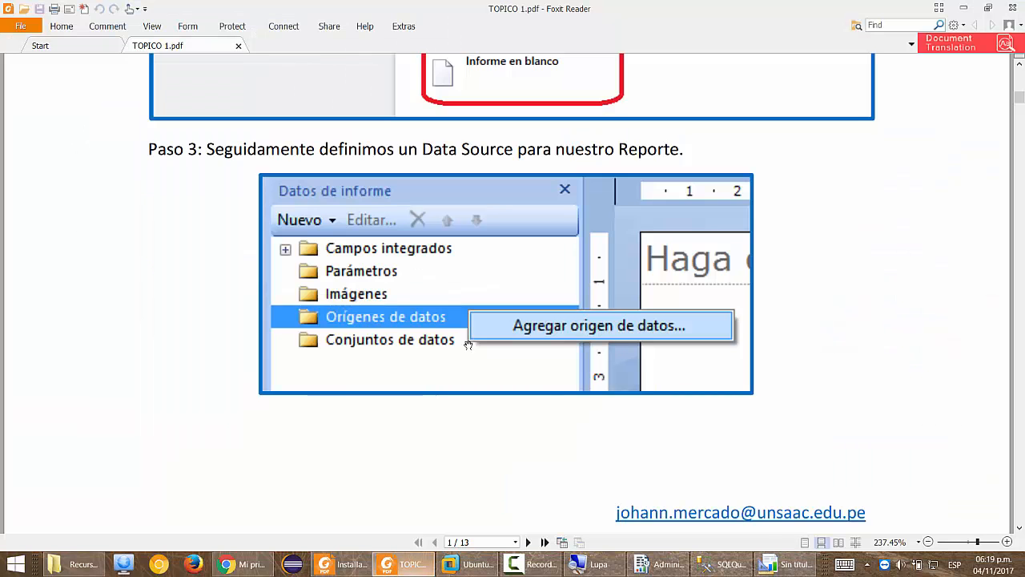
scroll(545, 309, "down", 5)
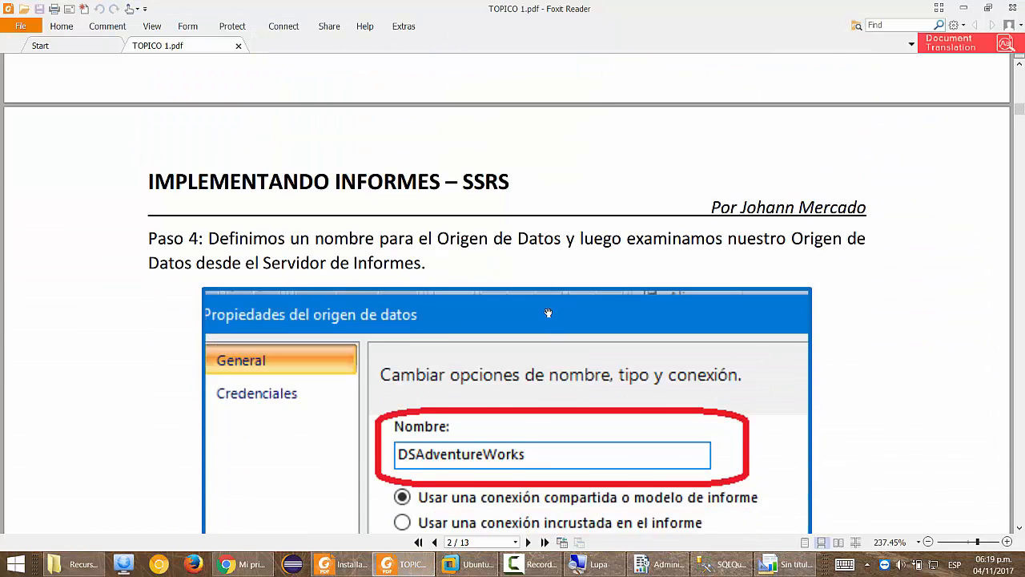
scroll(548, 312, "down", 6)
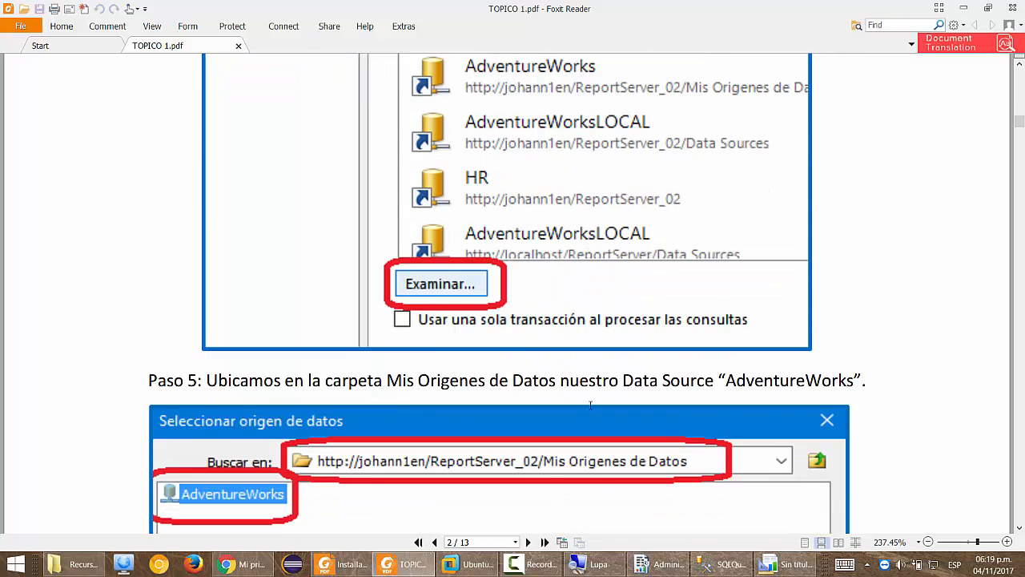
scroll(590, 405, "down", 6)
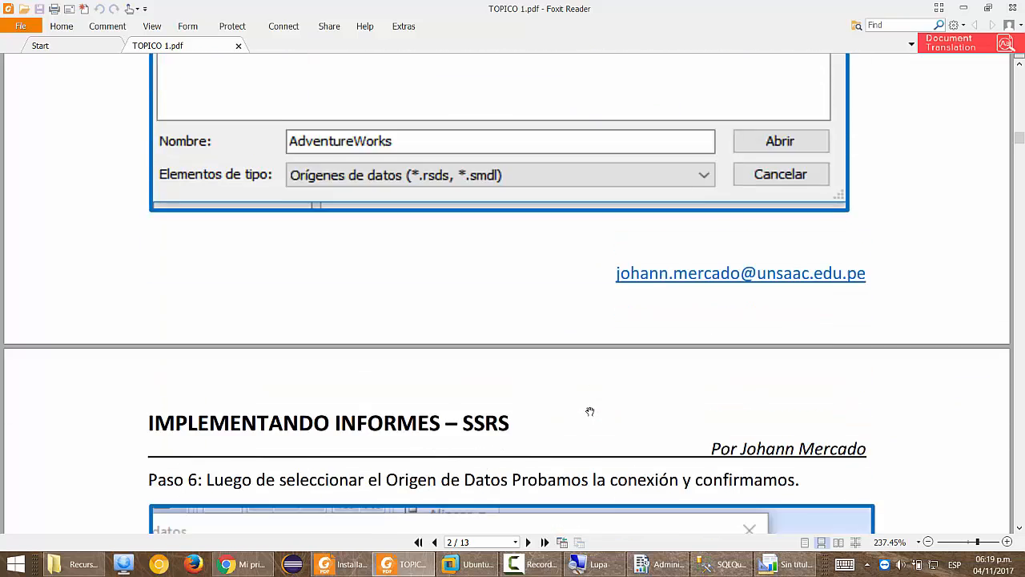
scroll(590, 411, "down", 7)
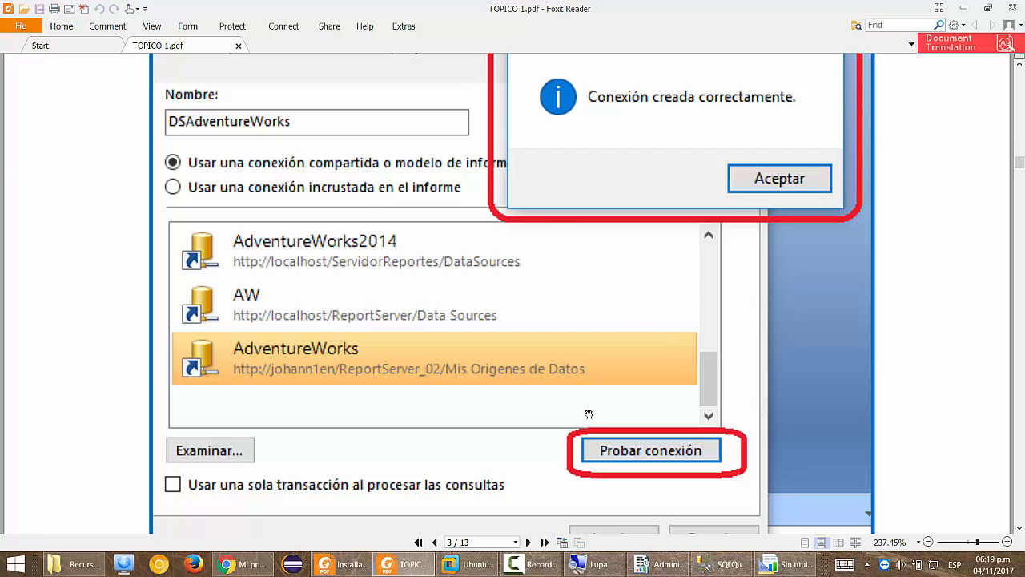
scroll(589, 414, "down", 5)
scroll(589, 414, "down", 3)
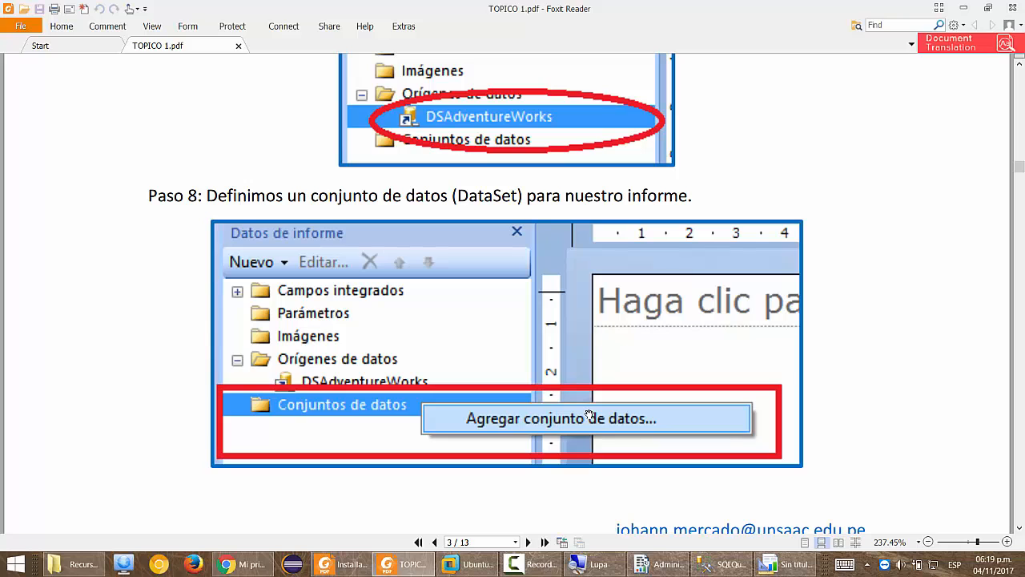
scroll(588, 415, "down", 5)
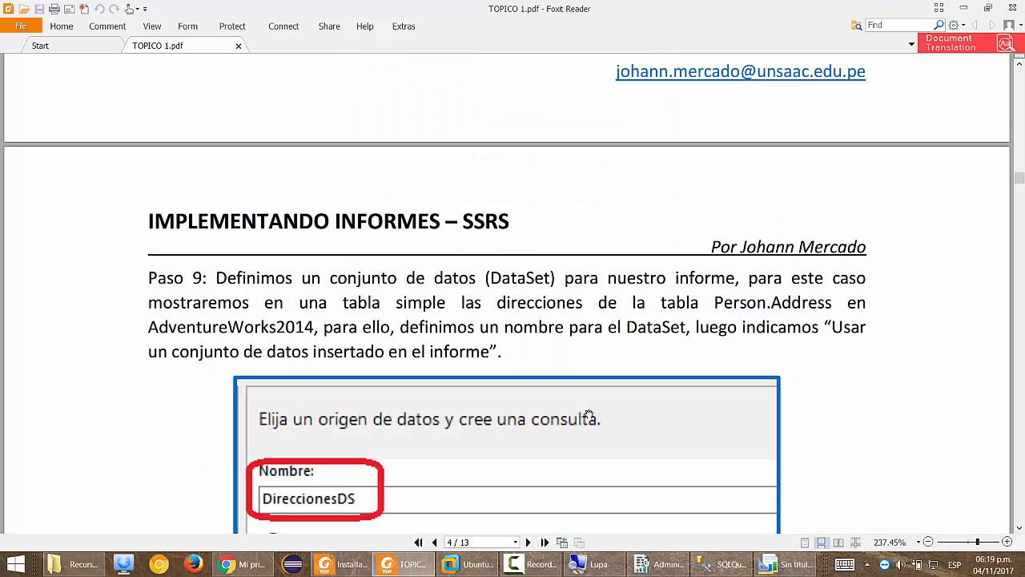
scroll(503, 453, "down", 1)
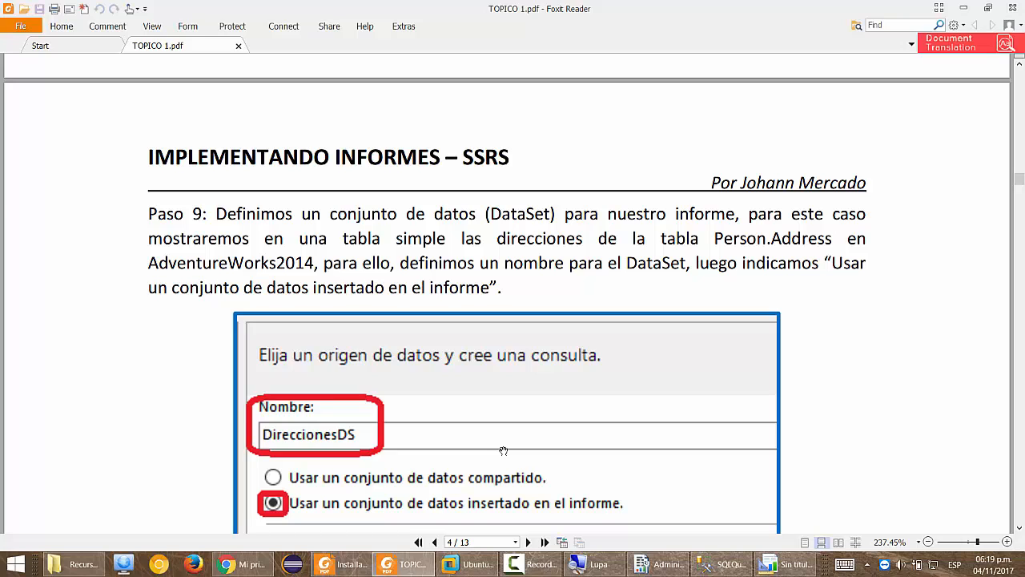
scroll(503, 451, "down", 1)
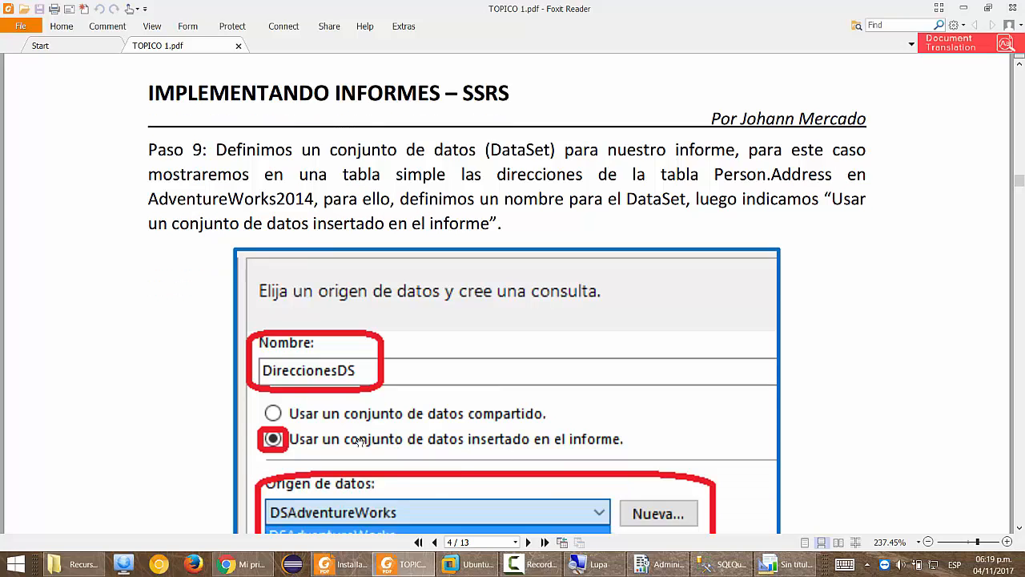
scroll(358, 422, "down", 1)
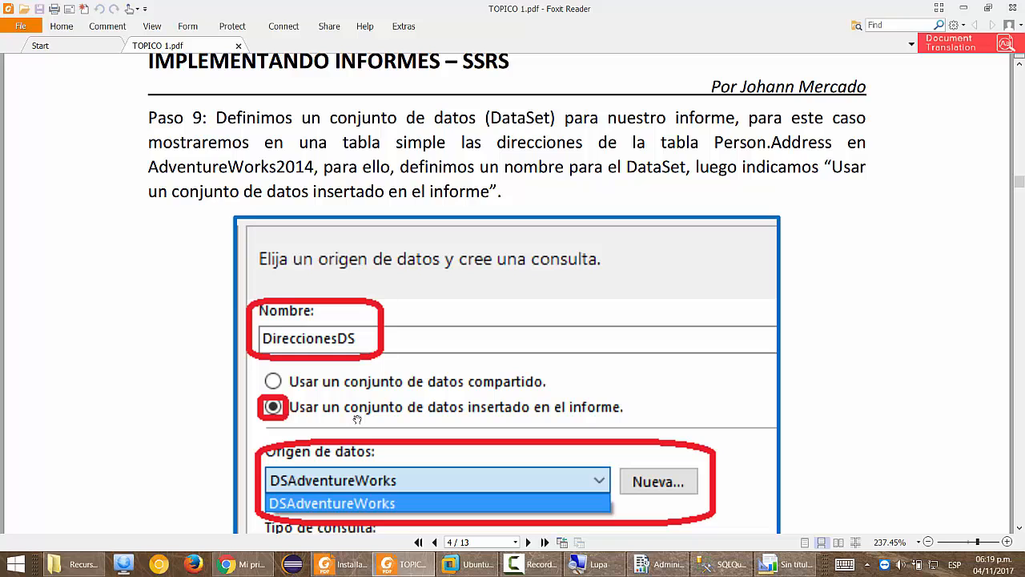
key("alt+Tab")
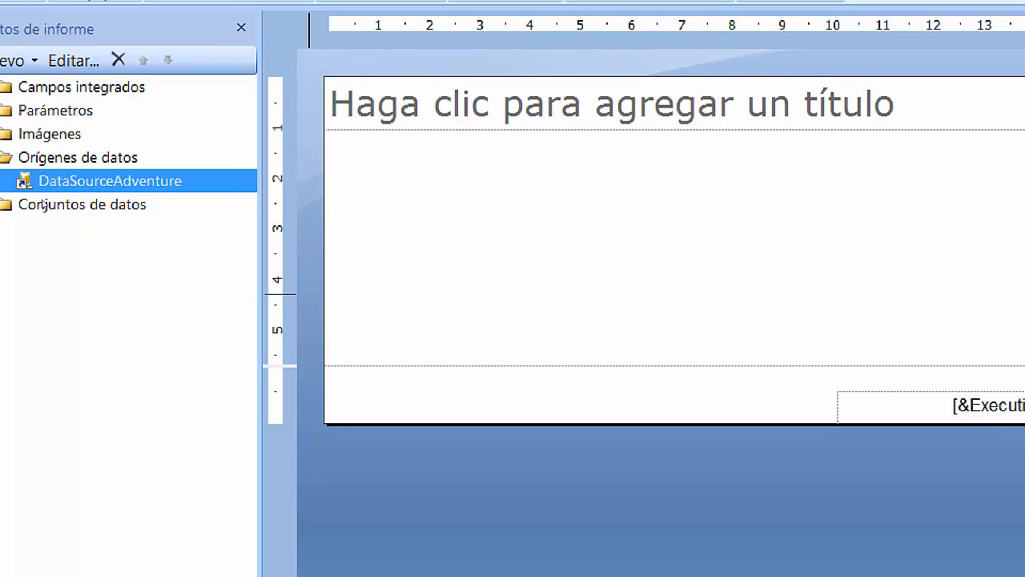
Create a new dataset named CSDirecciones on DataSourceAdventure and launch its query designer.
right_click(44, 205)
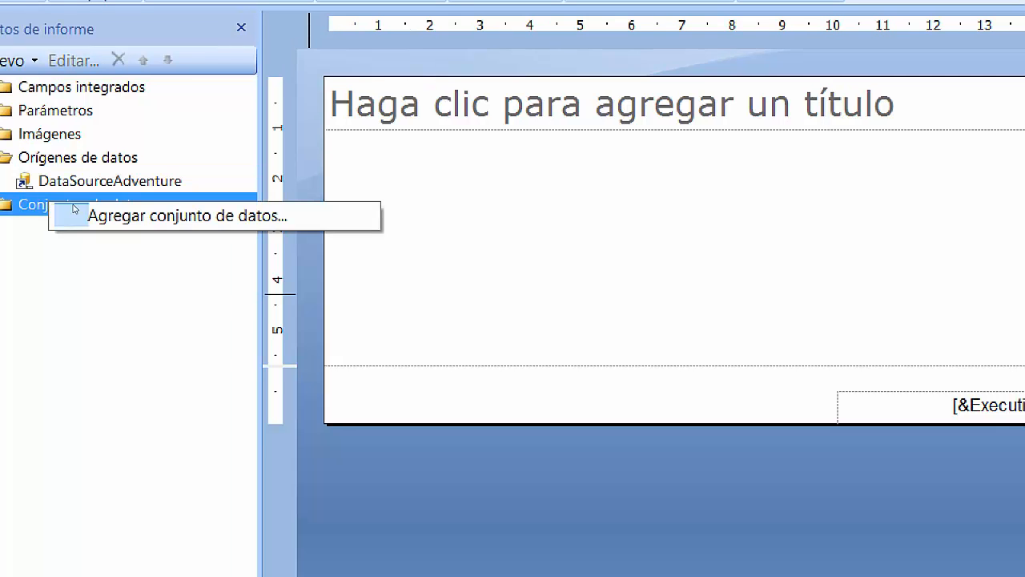
left_click(89, 211)
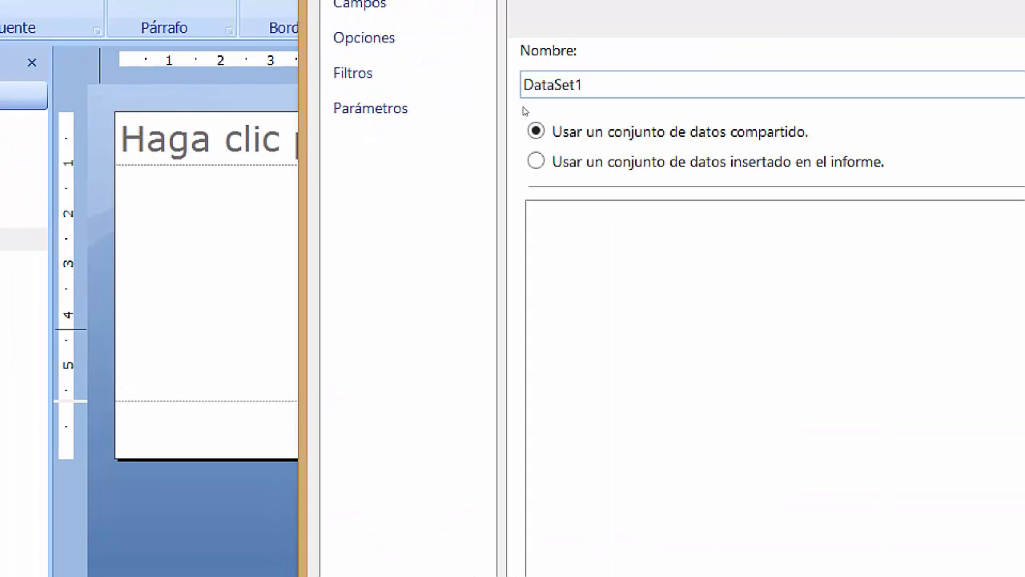
left_click_drag(586, 85, 302, 133)
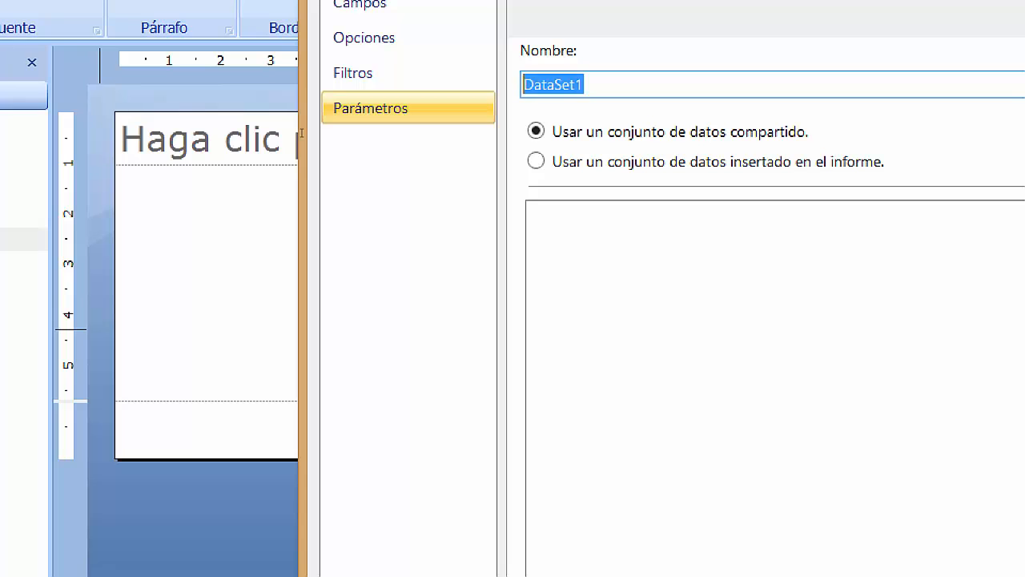
type("CSDirecc")
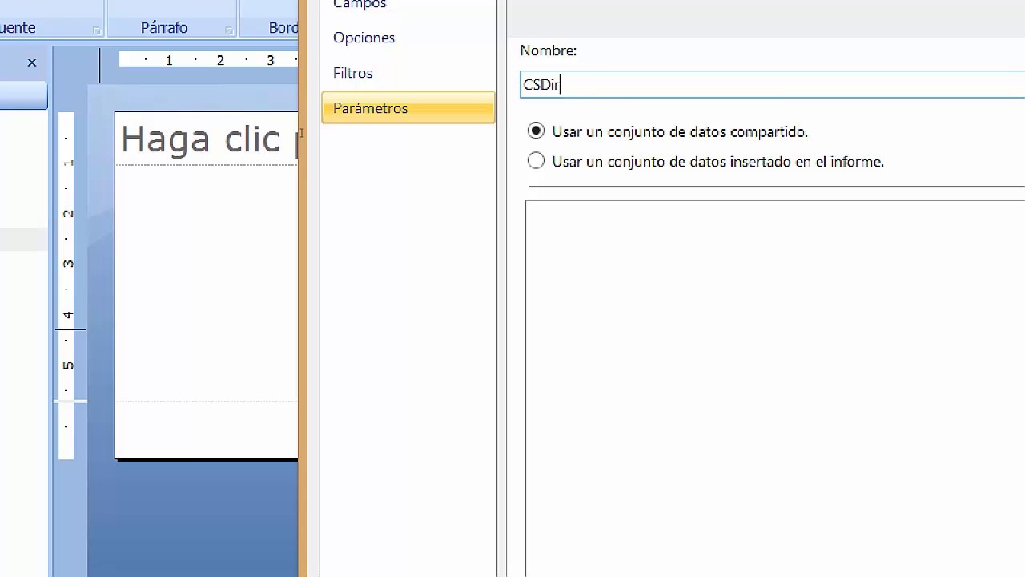
type("iones")
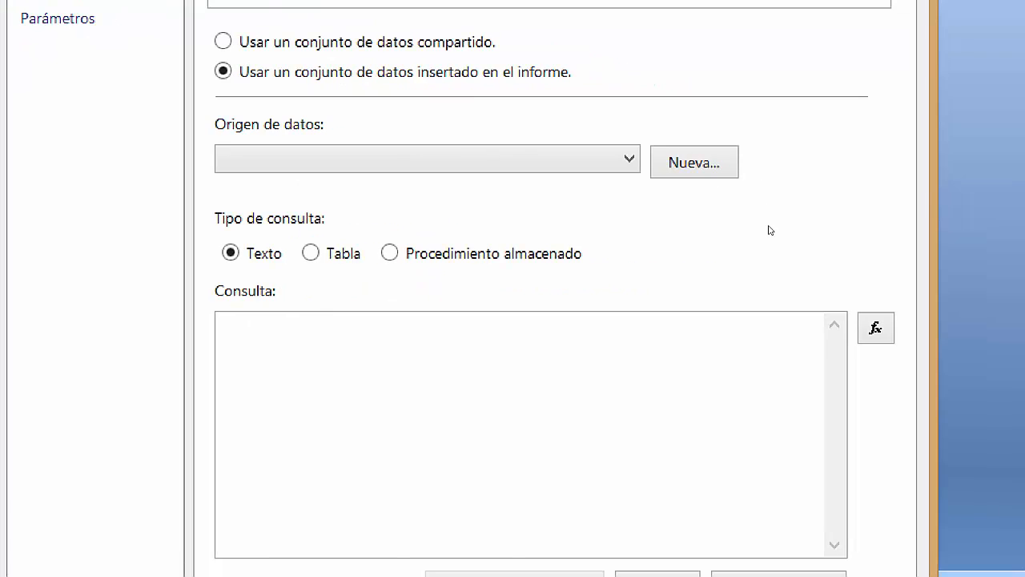
left_click(589, 165)
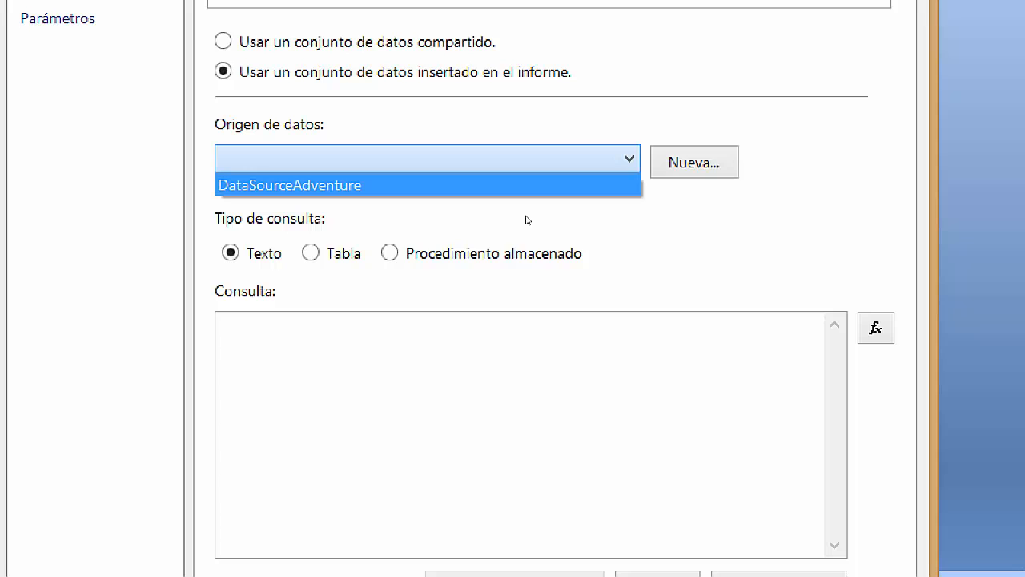
key("Return")
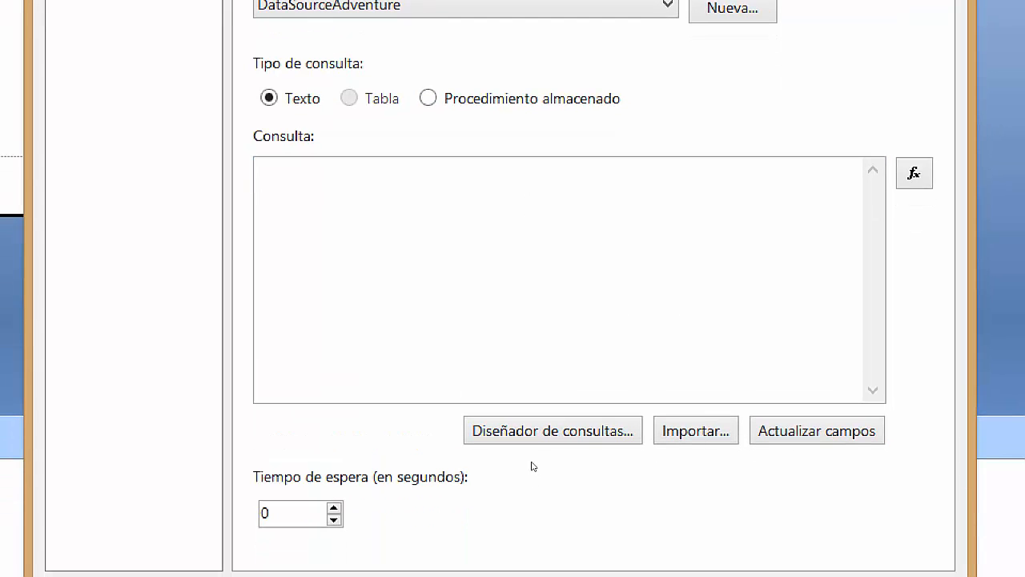
left_click(543, 424)
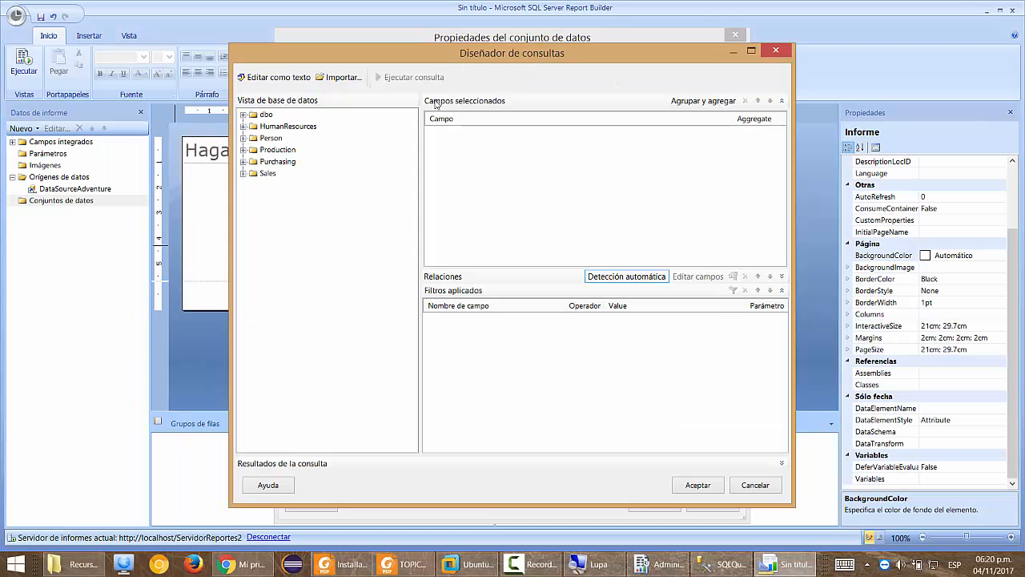
Scroll through the tutorial PDF to read the next instructions.
key("alt+Tab")
scroll(448, 408, "down", 5)
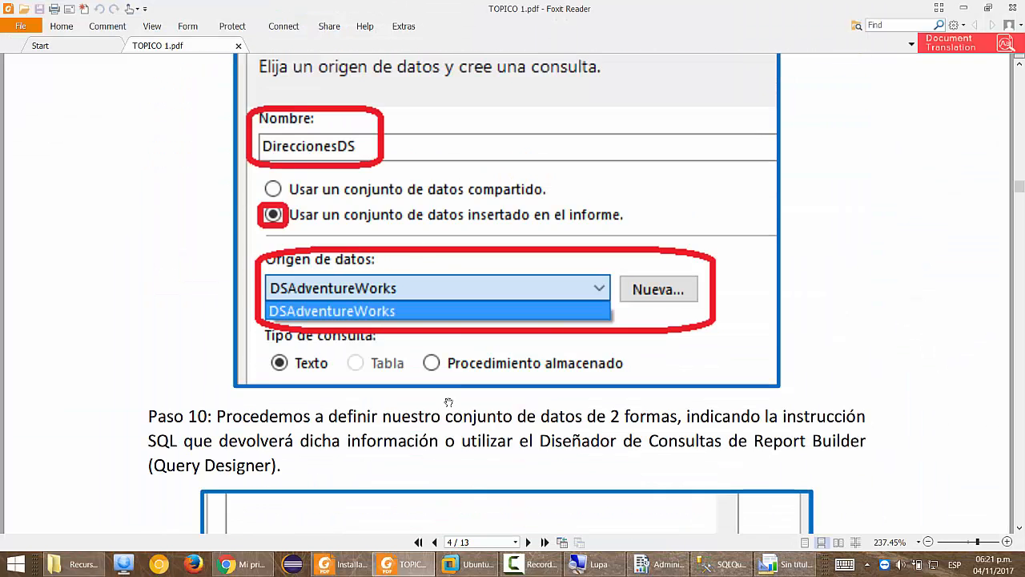
scroll(448, 409, "down", 15)
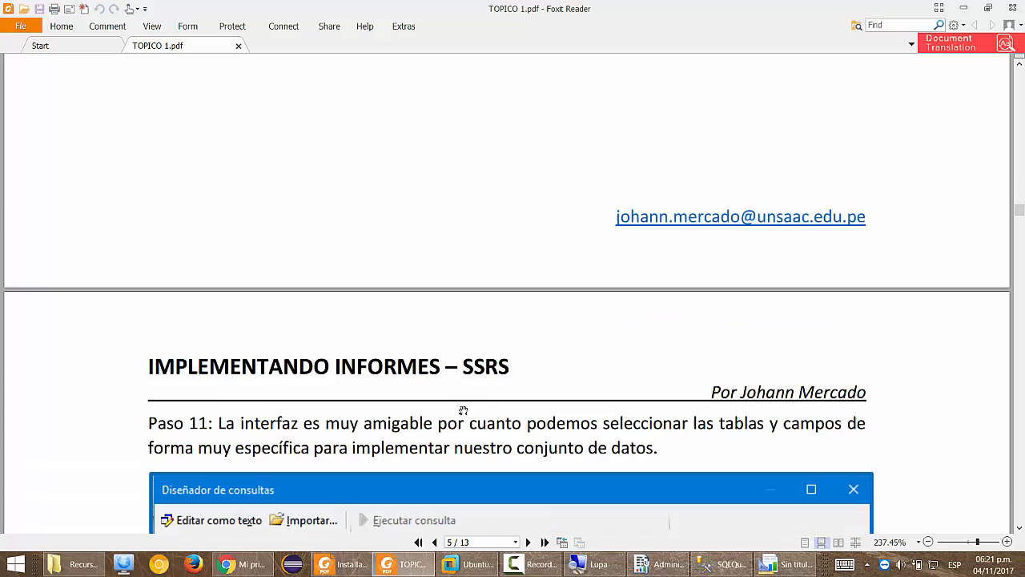
scroll(463, 414, "down", 15)
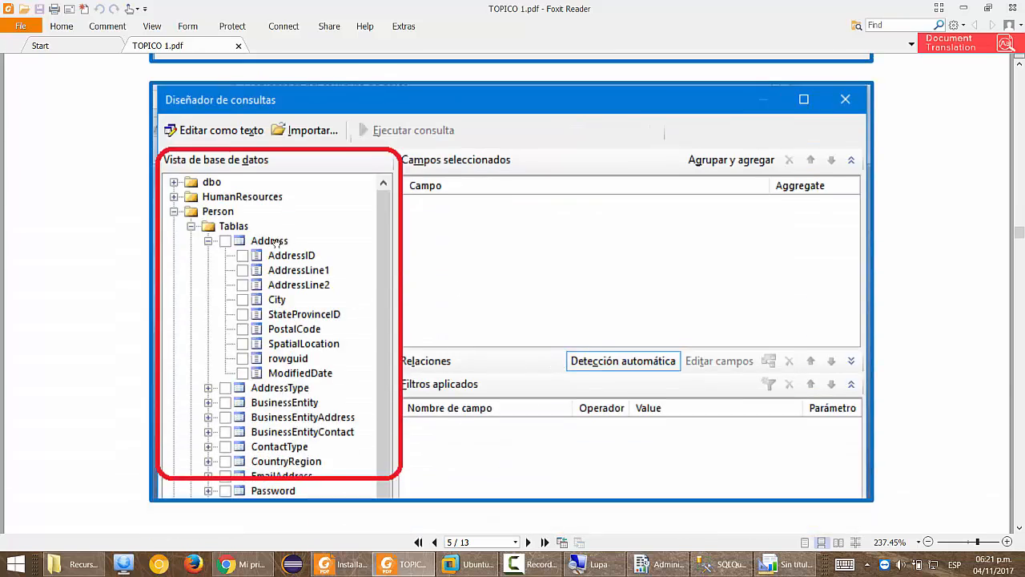
Expand Person > Tablas > Address in the query designer to list its columns.
key("alt+Tab")
key("super+plus")
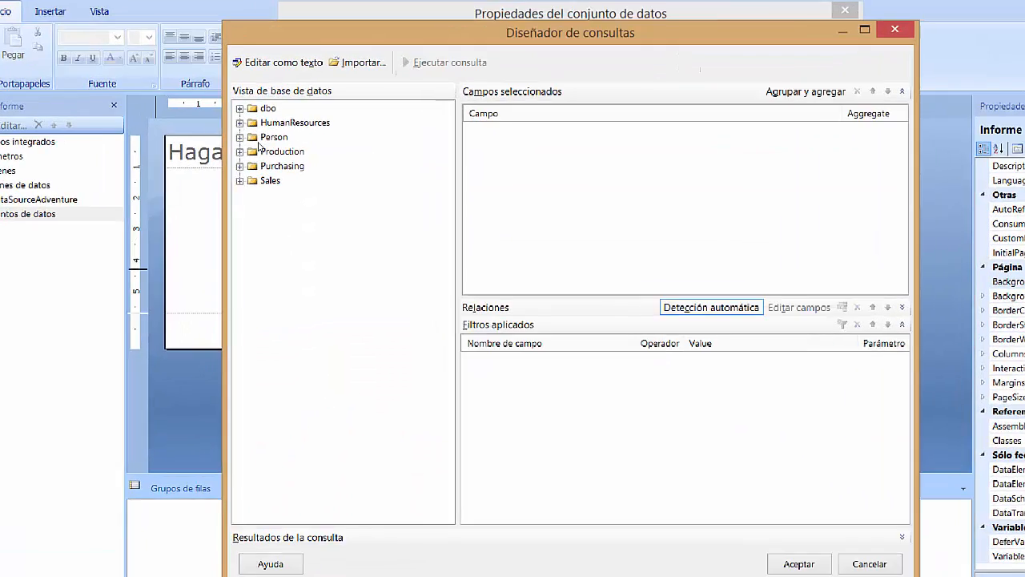
key("super+plus")
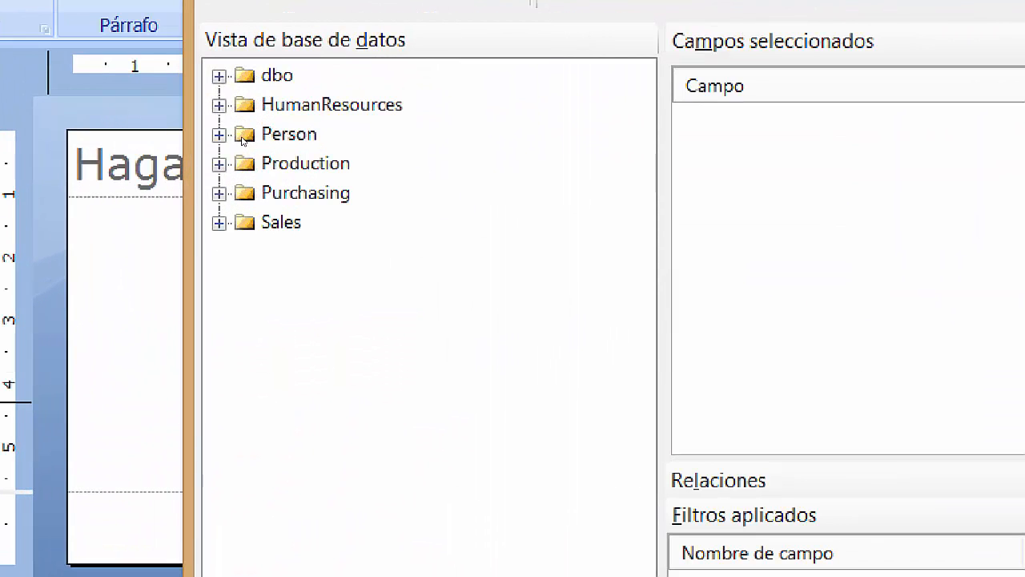
double_click(242, 138)
double_click(256, 160)
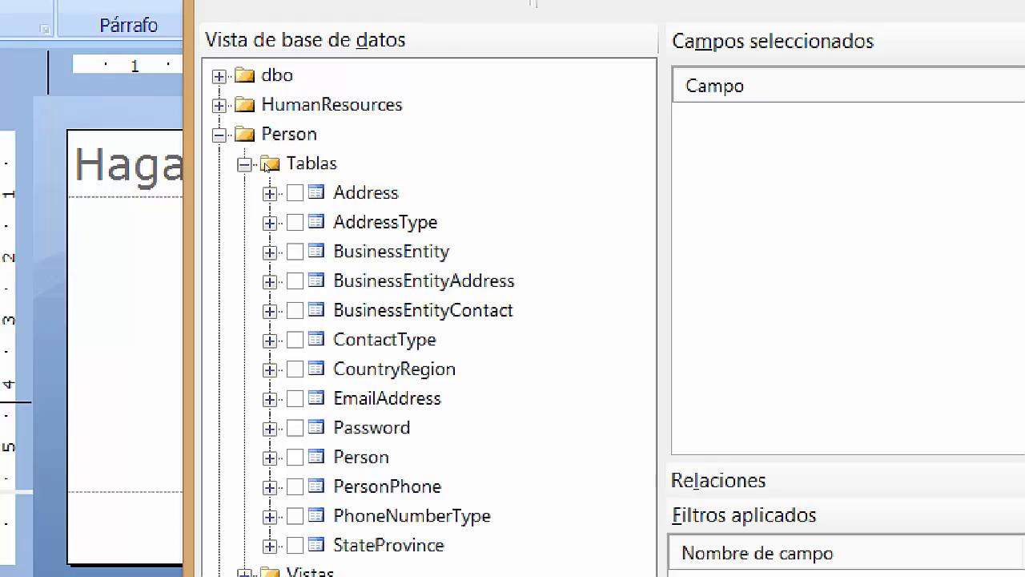
left_click(270, 193)
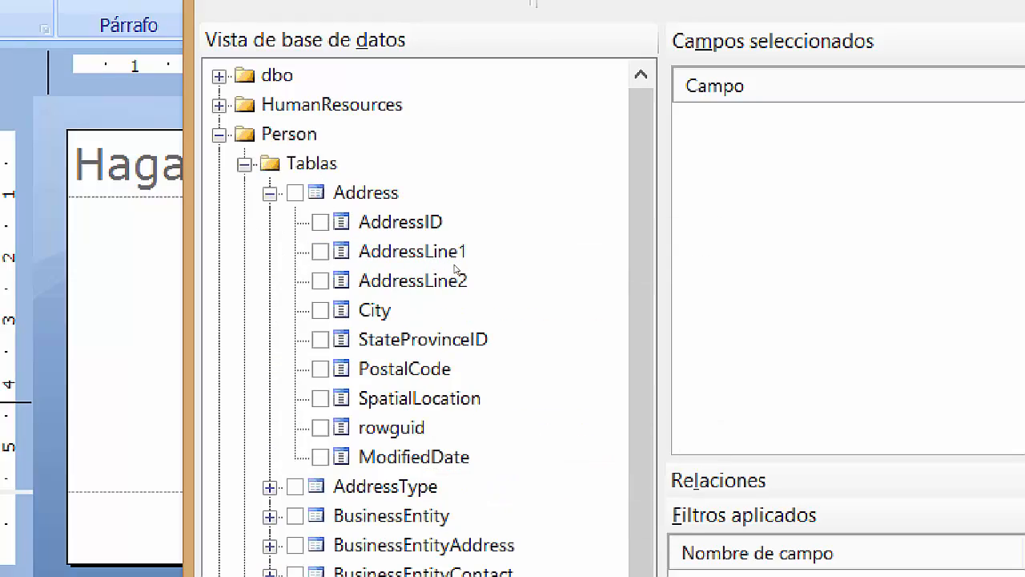
key("super+minus")
key("super+minus")
Read further in the tutorial PDF, then return to the query designer.
key("alt+Tab")
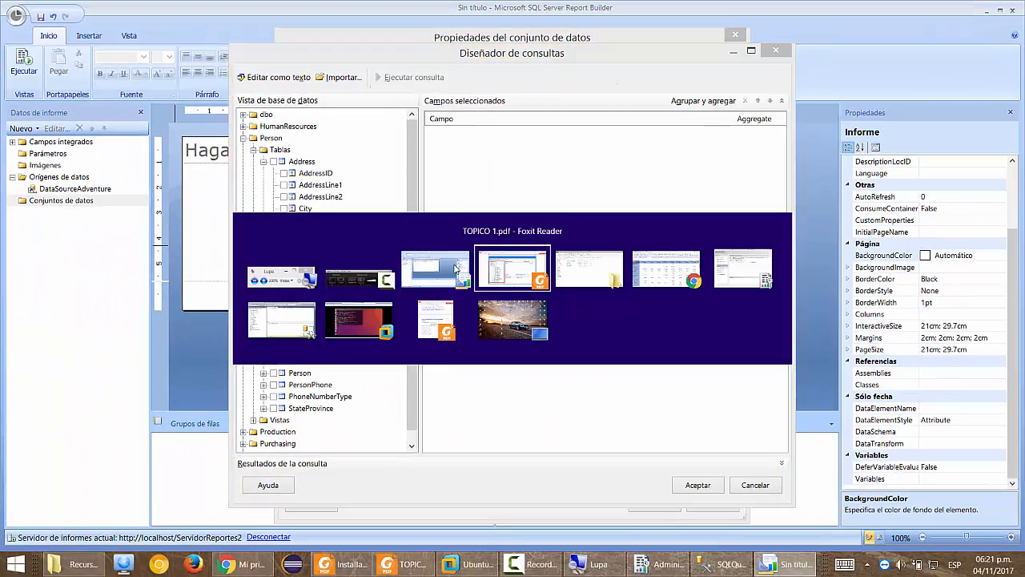
scroll(397, 426, "down", 5)
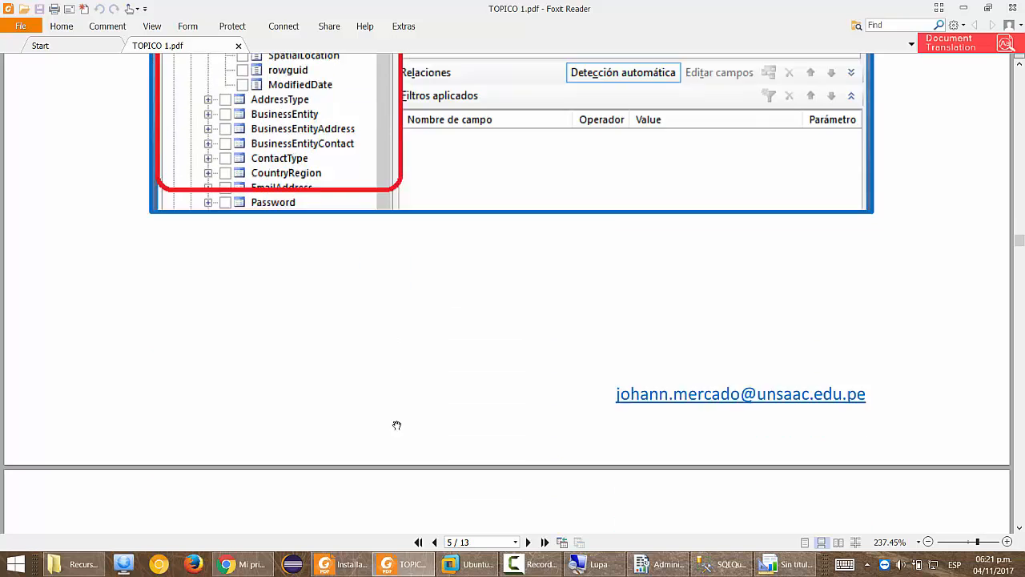
scroll(396, 425, "down", 11)
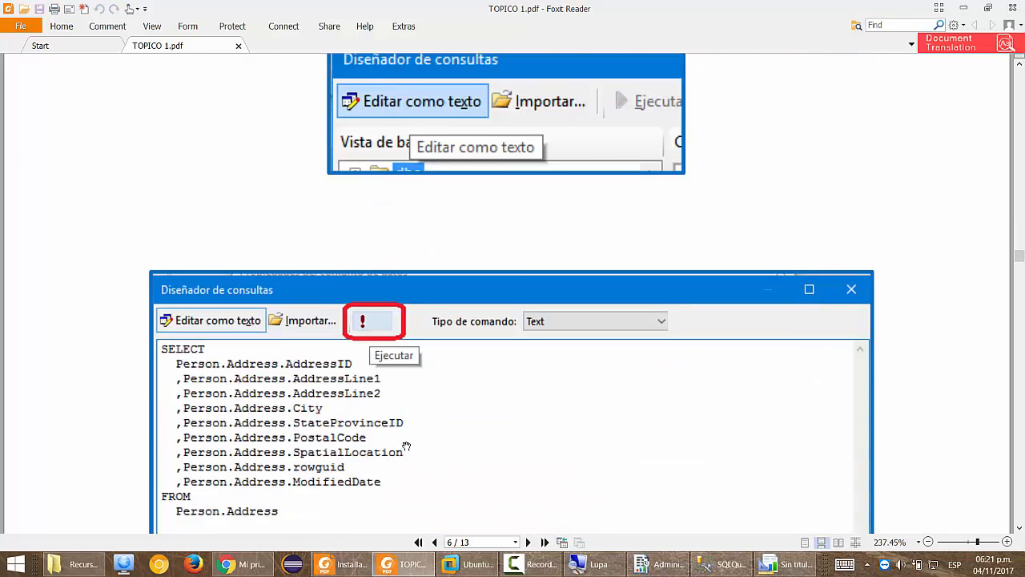
scroll(406, 446, "down", 1)
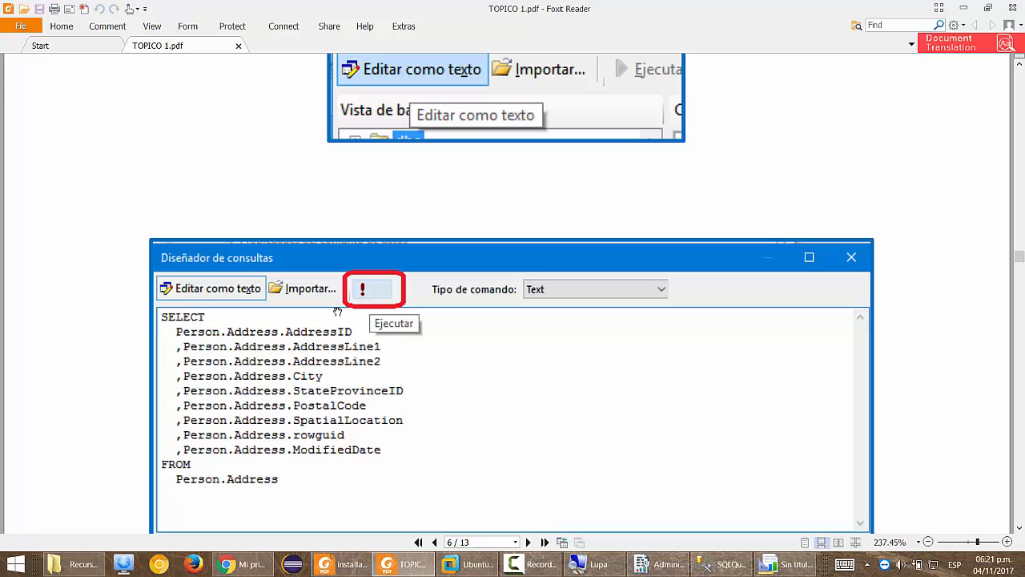
key("alt+Tab")
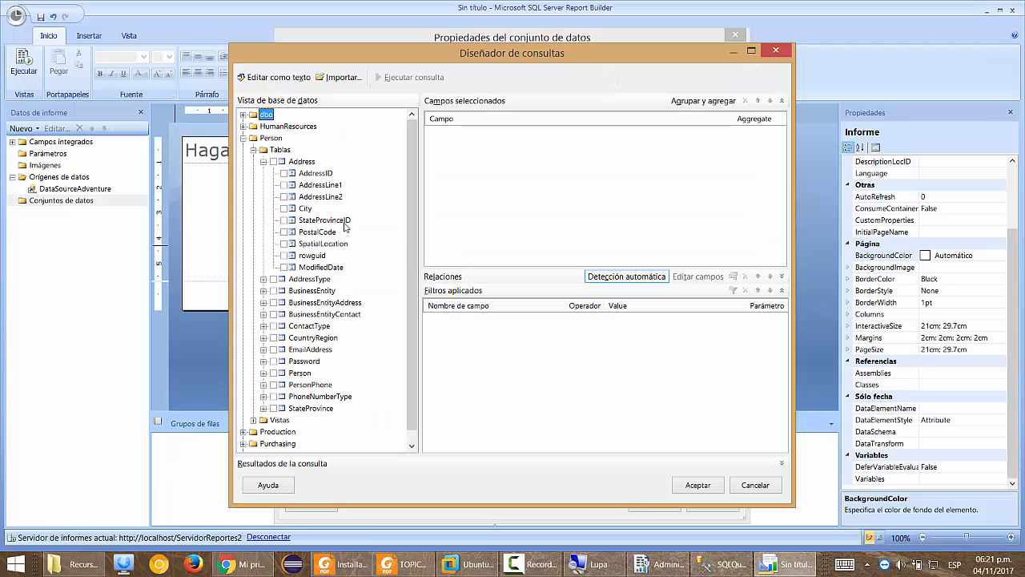
Select AddressID, AddressLine1, AddressLine2, City and StateProvinceID as query fields.
left_click(284, 173)
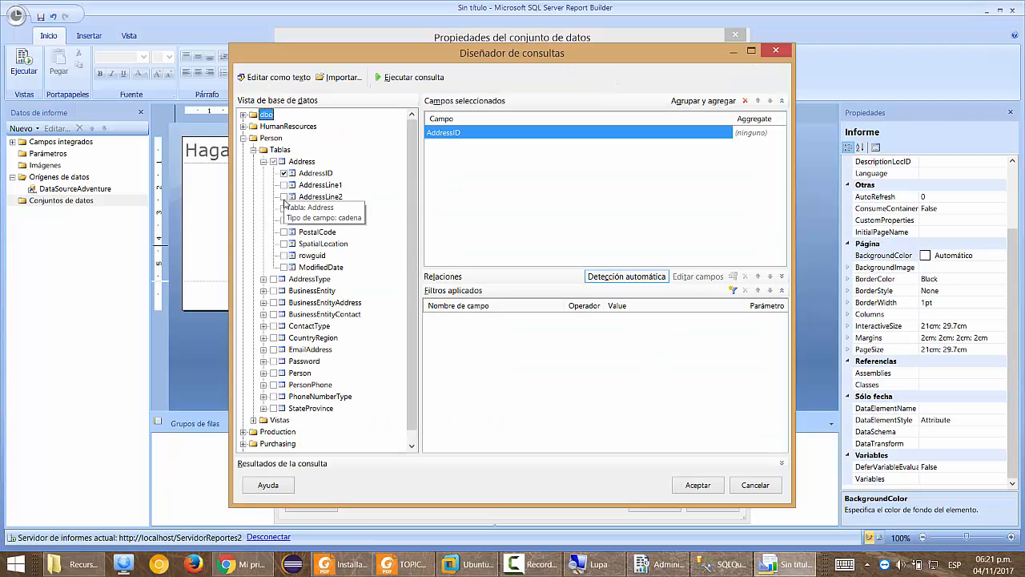
left_click(283, 185)
left_click(284, 197)
key("alt+Tab")
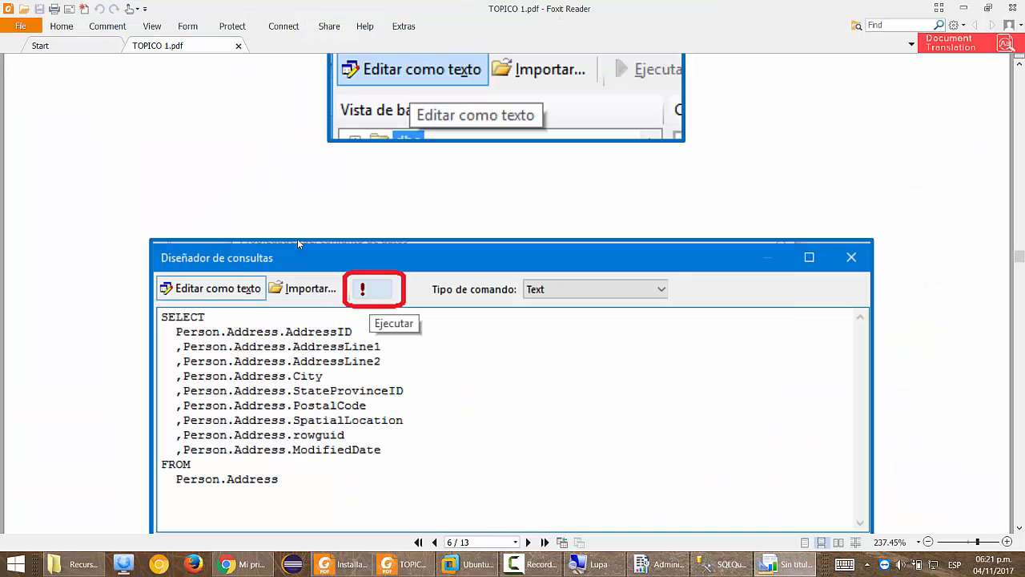
key("alt+Tab")
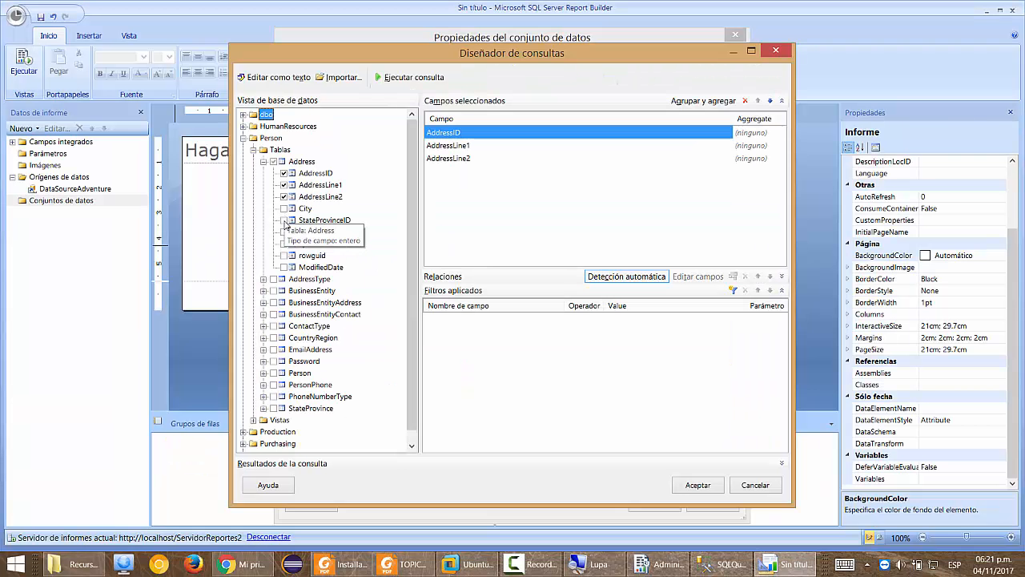
left_click(283, 208)
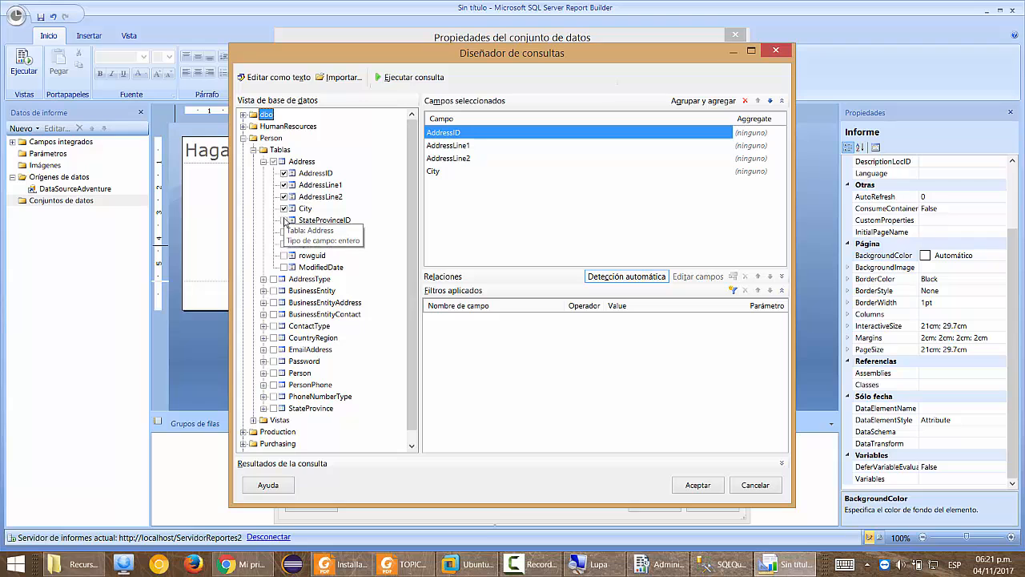
left_click(285, 220)
key("alt+Tab")
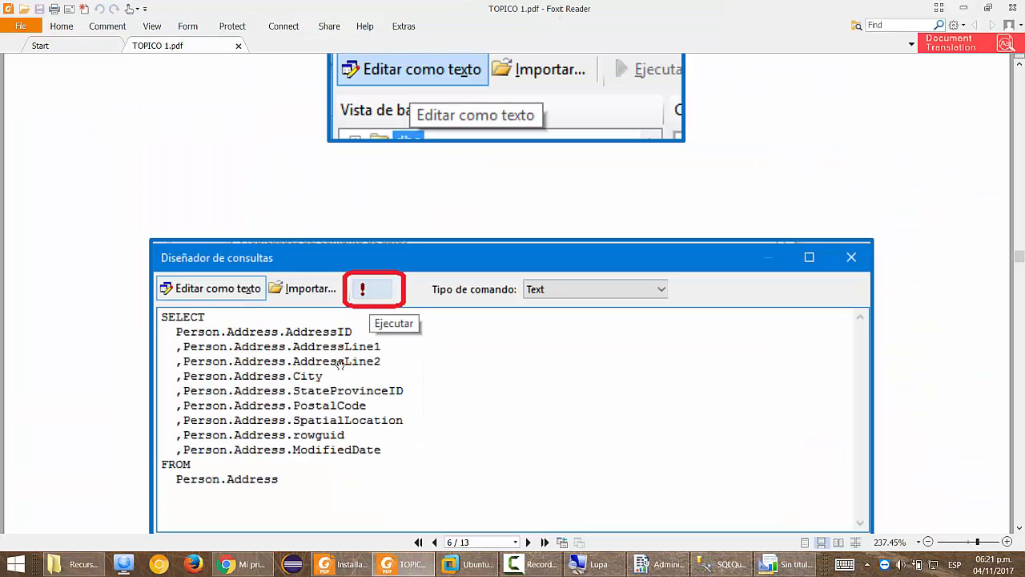
key("alt+Tab")
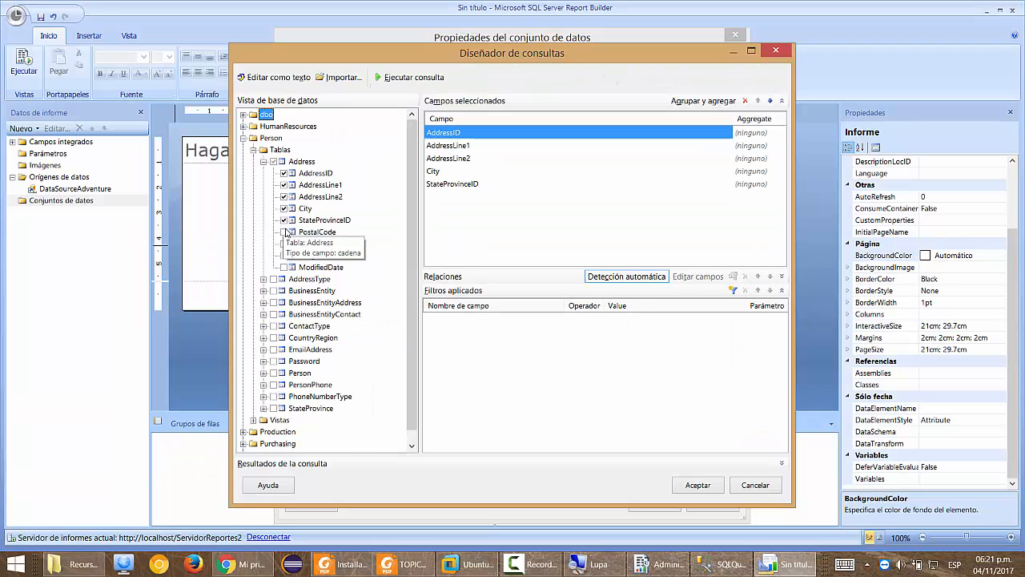
Select PostalCode, SpatialLocation, rowguid and ModifiedDate, then compare against the guide's expected results.
left_click(284, 231)
left_click(285, 244)
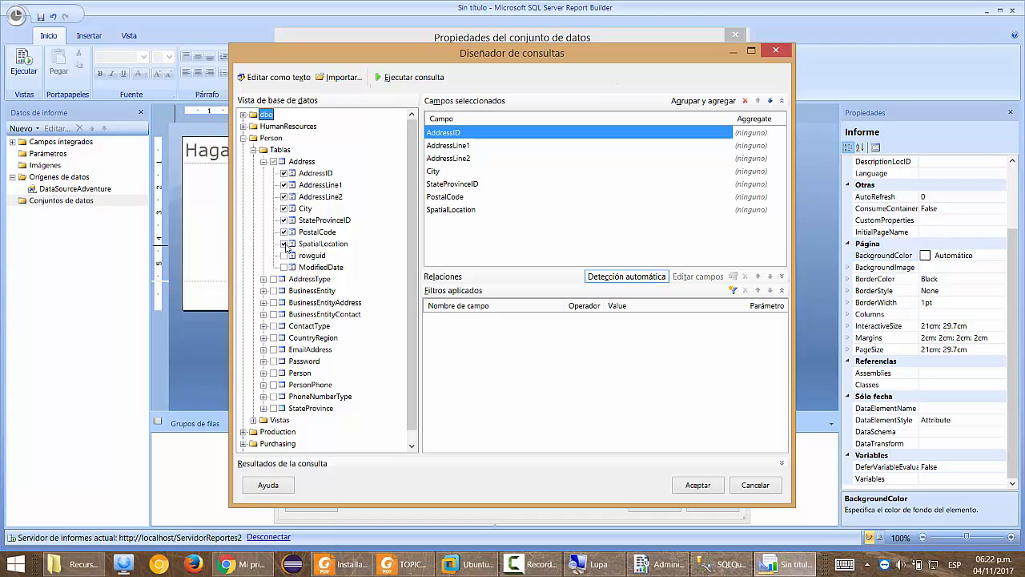
key("alt+Tab")
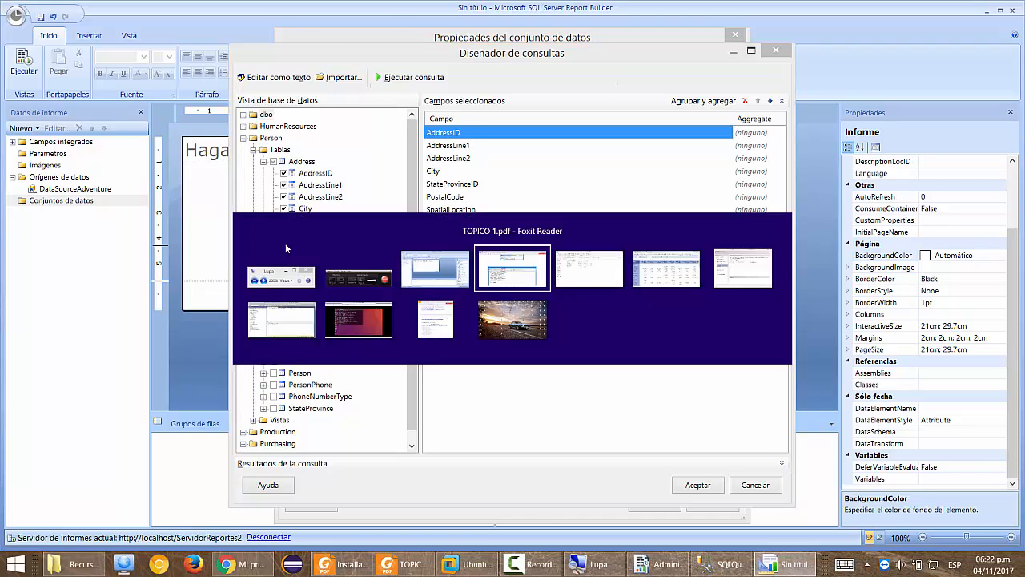
key("alt+Tab")
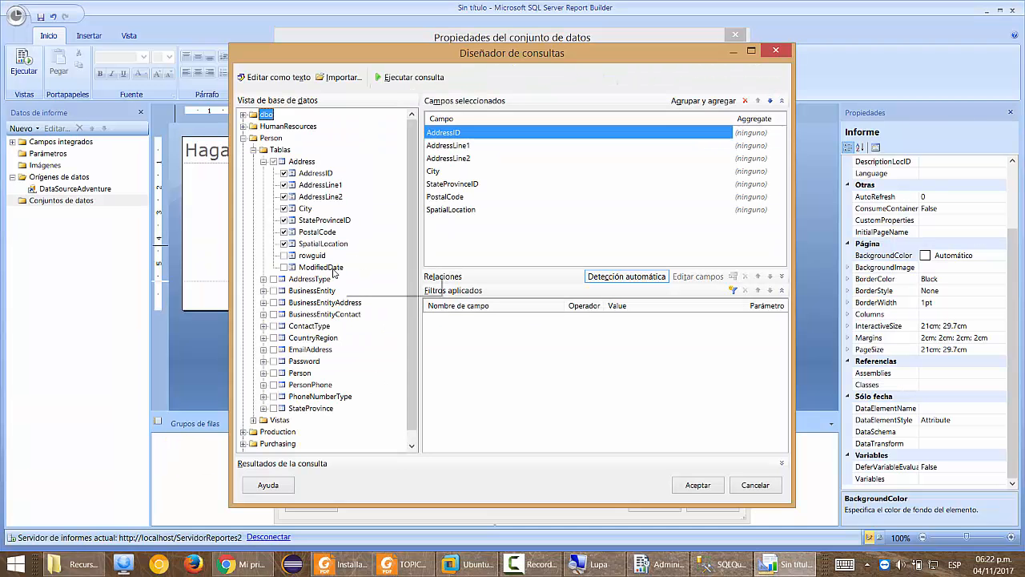
left_click(283, 255)
left_click(283, 266)
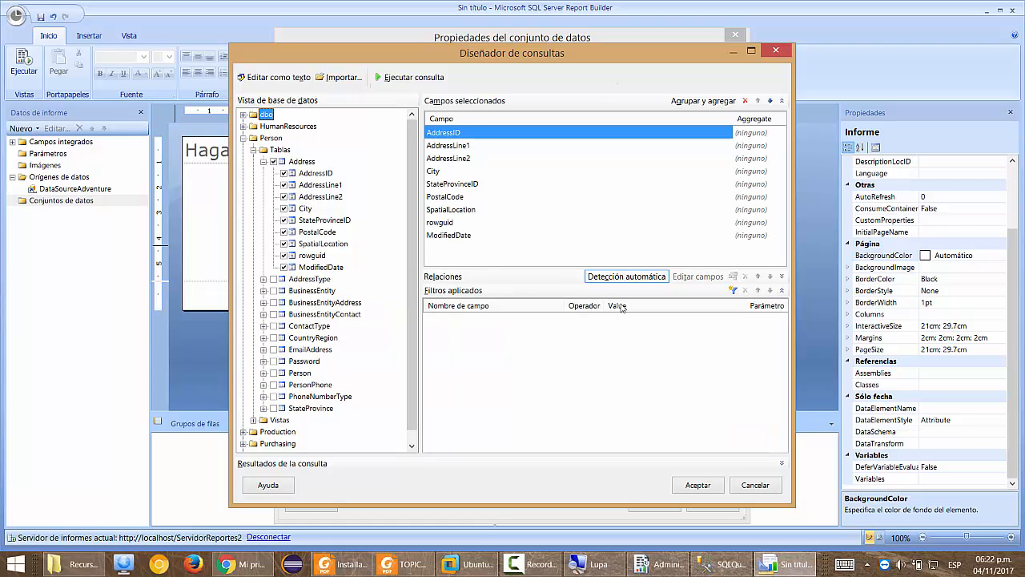
key("alt+Tab")
scroll(602, 366, "down", 6)
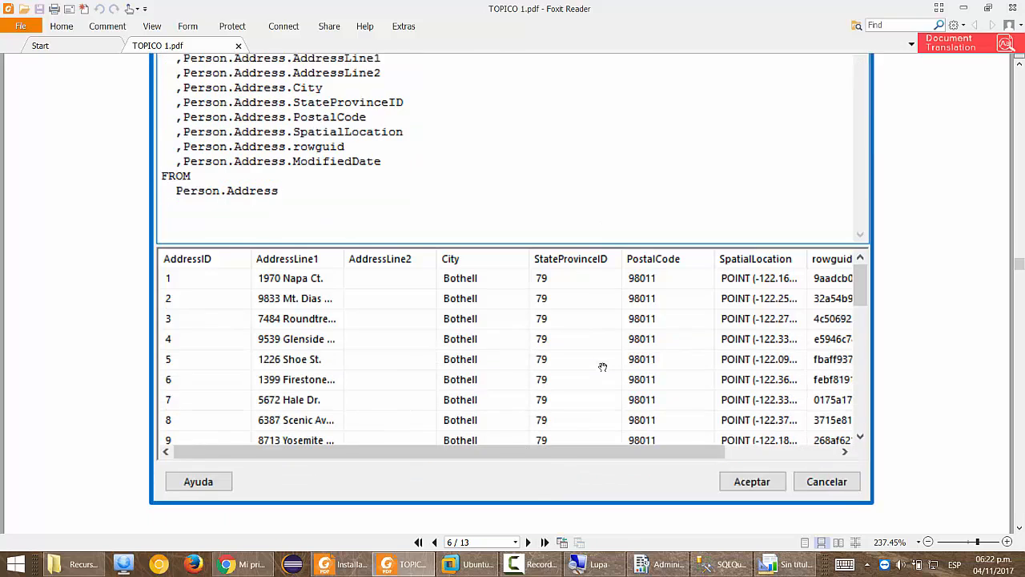
key("alt+Tab")
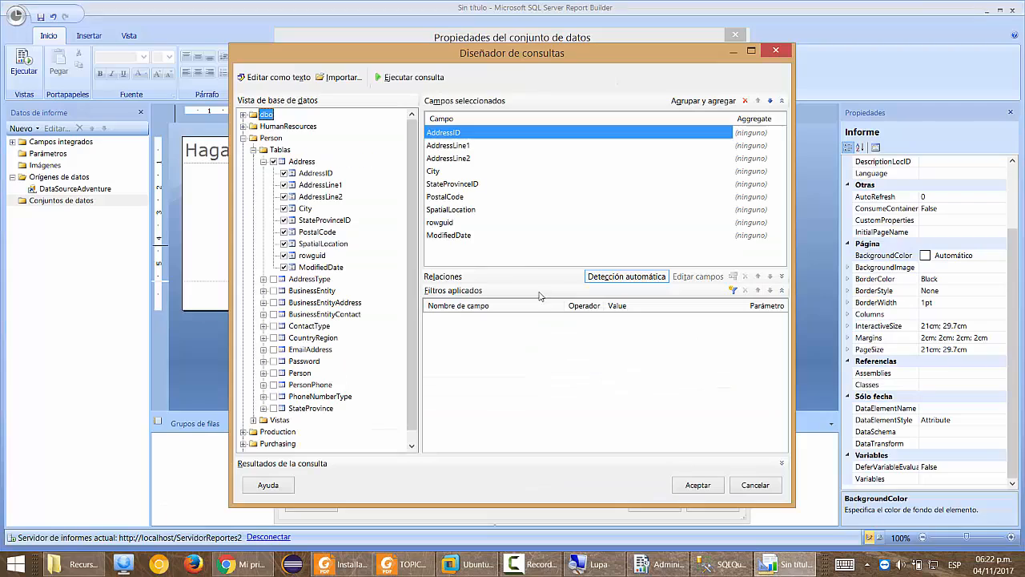
Run the Address query and widen the SpatialLocation results column.
left_click(398, 78)
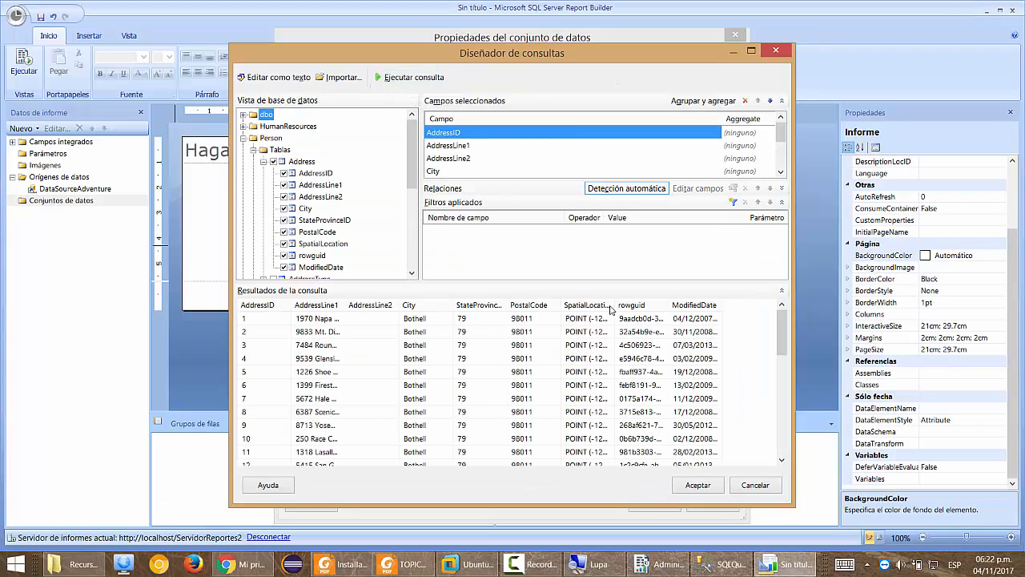
left_click_drag(610, 308, 734, 318)
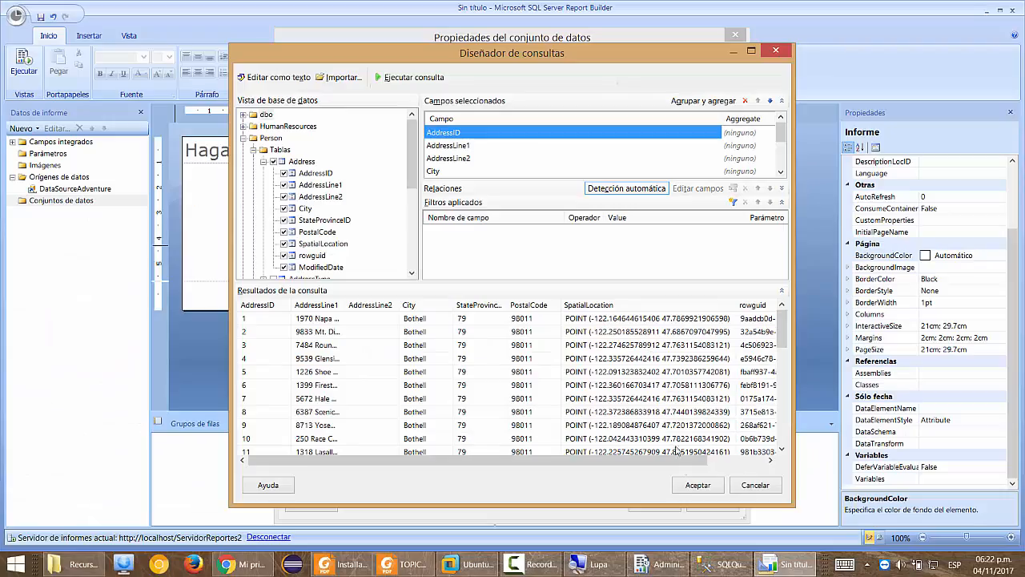
Accept the query and dataset properties to create CSDirecciones with its Address fields.
left_click(697, 485)
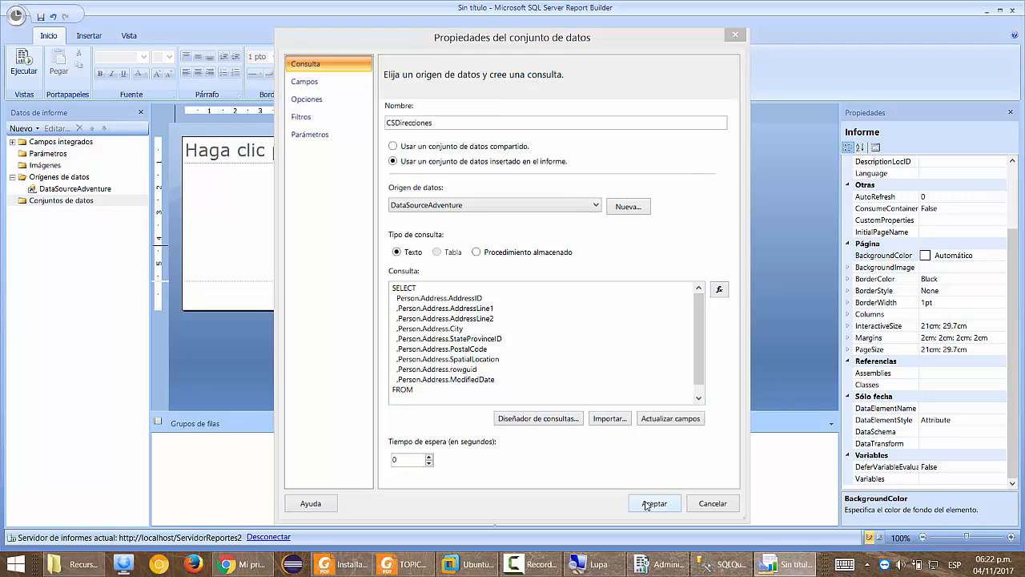
left_click(650, 503)
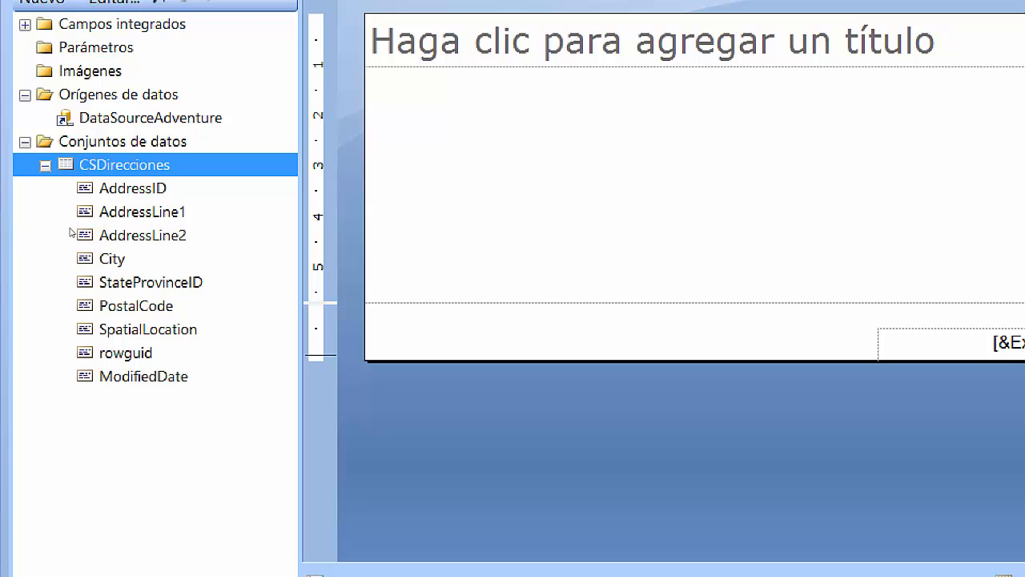
Drop two CSDirecciones fields, including AddressLine1, onto the body and preview: 382792340 and 1970 Napa Ct.
mouse_move(80, 234)
left_mouse_down()
mouse_move(252, 208)
mouse_move(226, 199)
mouse_move(448, 124)
left_mouse_up()
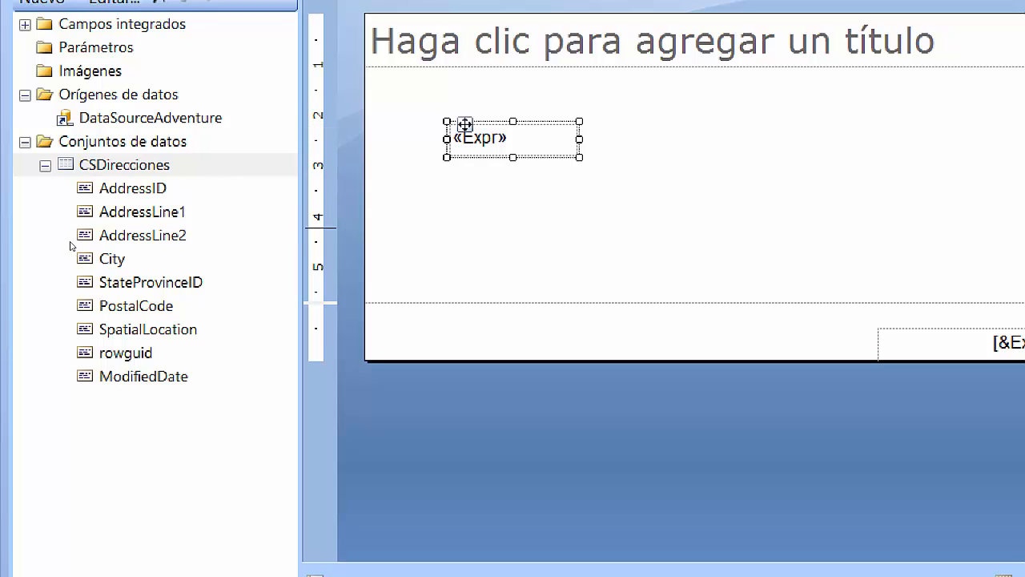
left_click_drag(112, 212, 322, 193)
left_click(318, 226)
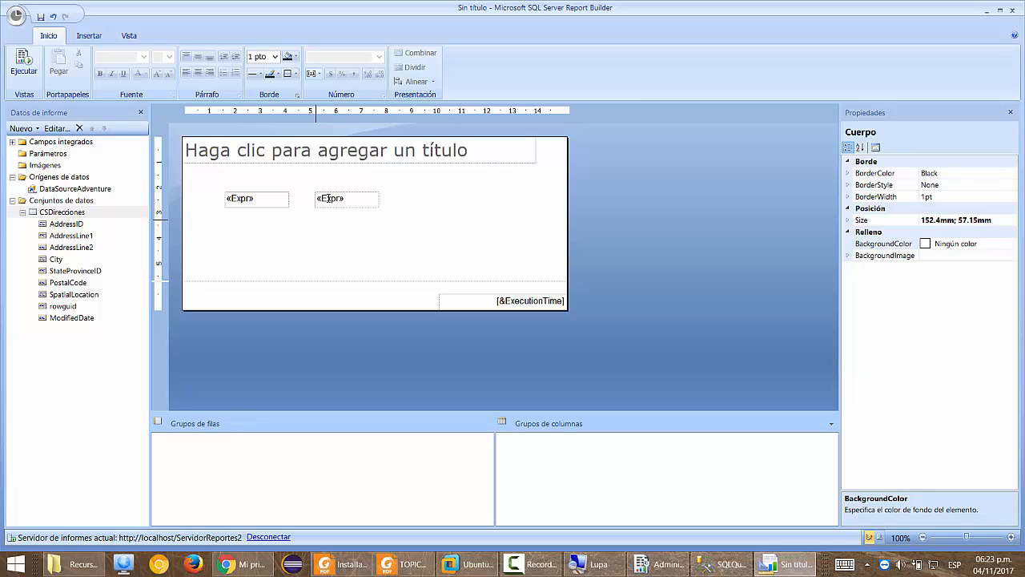
left_click(328, 197)
left_click(322, 190)
left_click(320, 194)
left_click(293, 245)
key("F5")
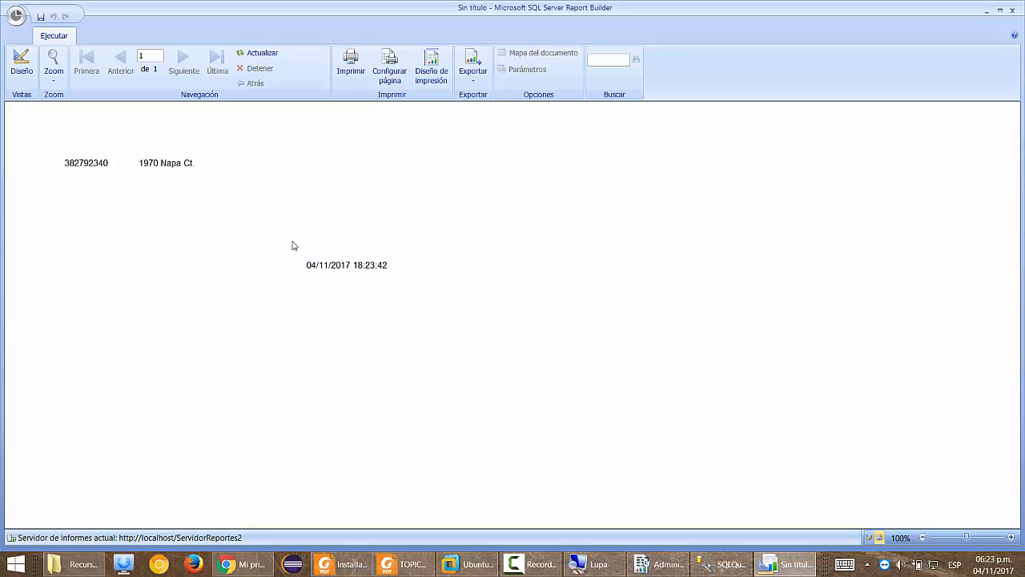
Switch back to Design view and delete both «Expr» text boxes.
left_click(21, 65)
left_click_drag(213, 217, 428, 186)
key("Delete")
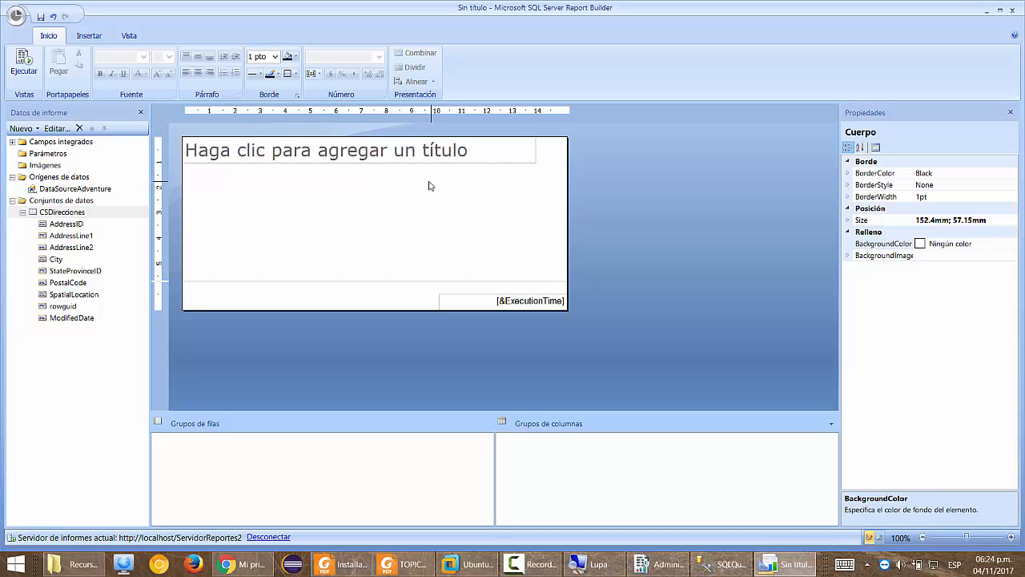
Insert a three-column table below the title and drop AddressID into its first column.
left_click(89, 37)
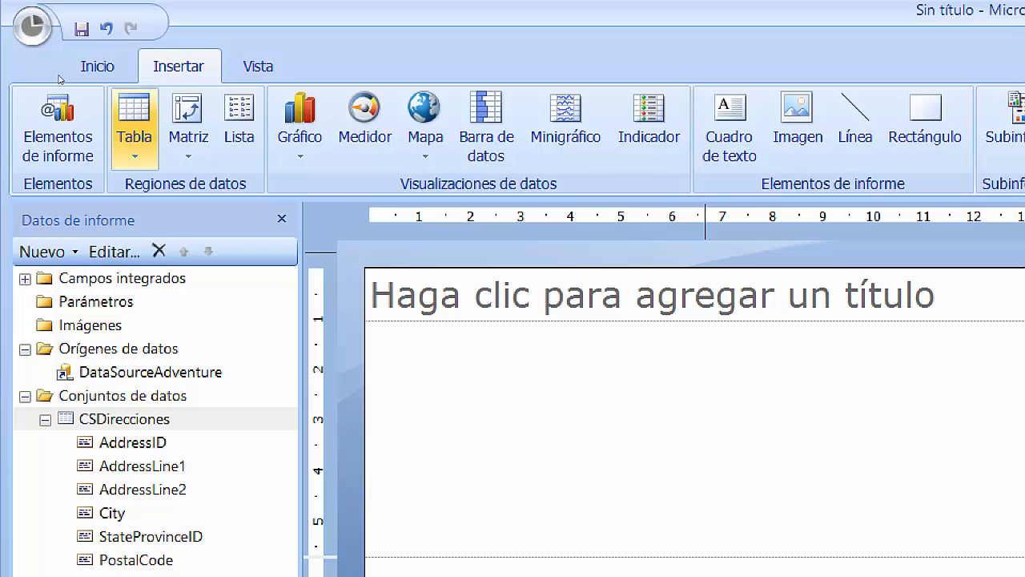
left_click(134, 142)
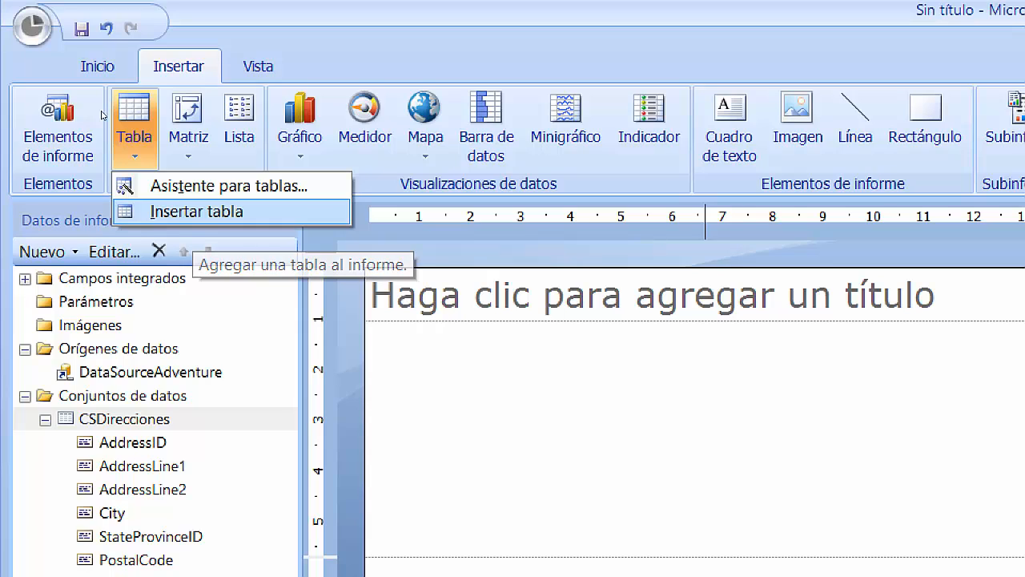
left_click(195, 213)
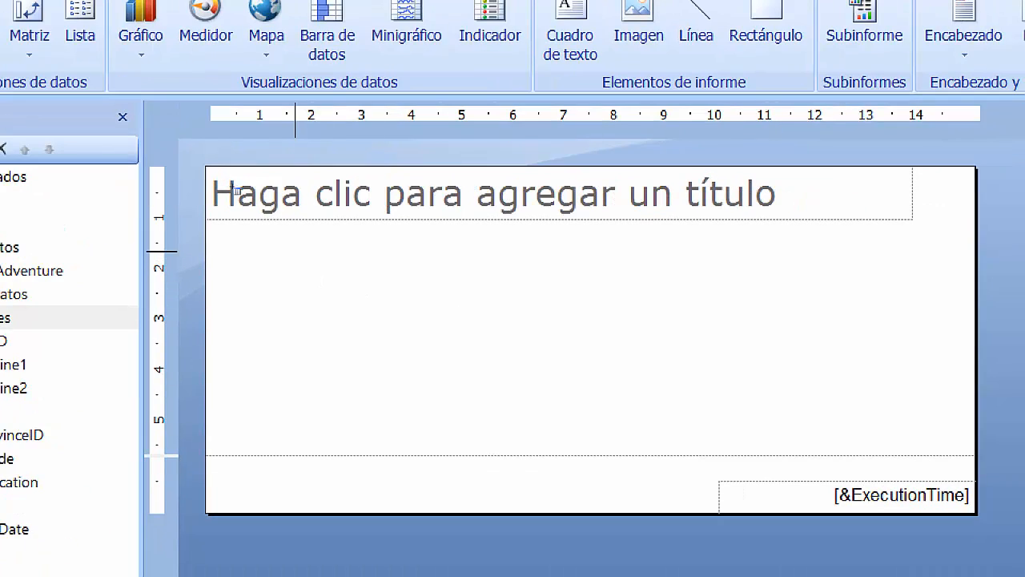
left_click_drag(290, 249, 714, 382)
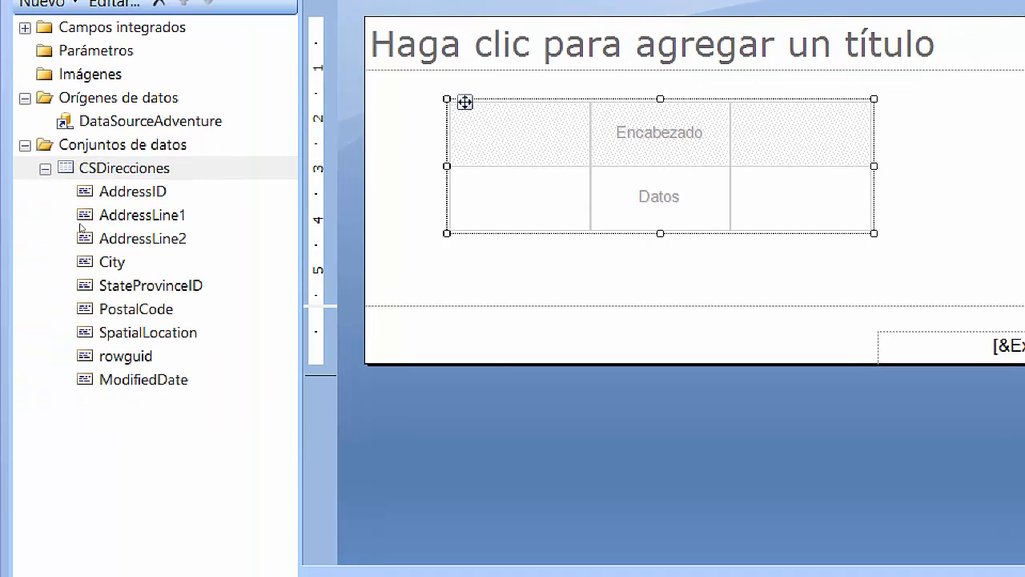
left_click_drag(81, 229, 275, 232)
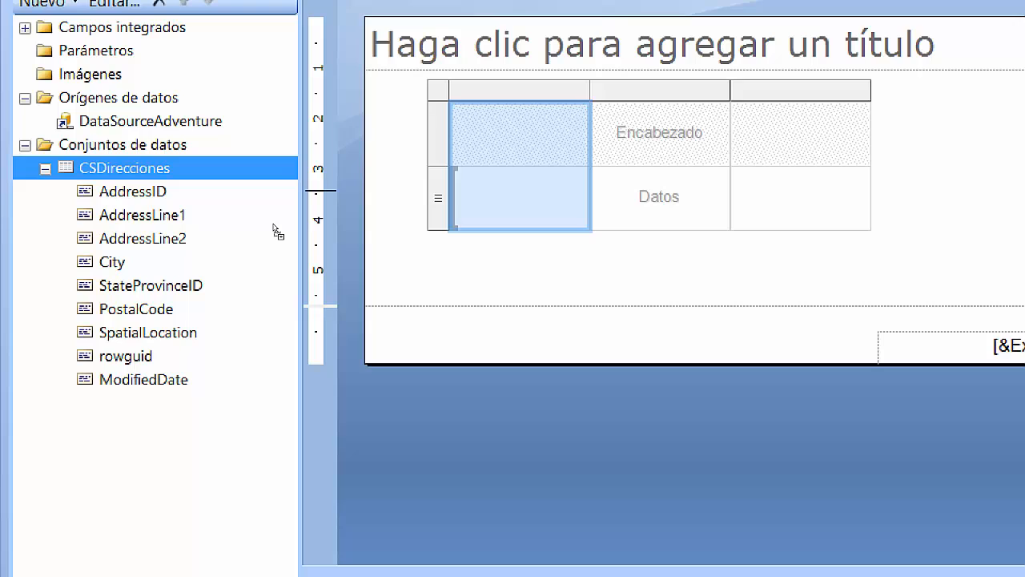
Fill the table's second and third columns with AddressLine1 and City, leaving City unchanged.
left_click_drag(277, 231, 519, 196)
left_click_drag(102, 217, 659, 196)
left_click_drag(87, 255, 438, 270)
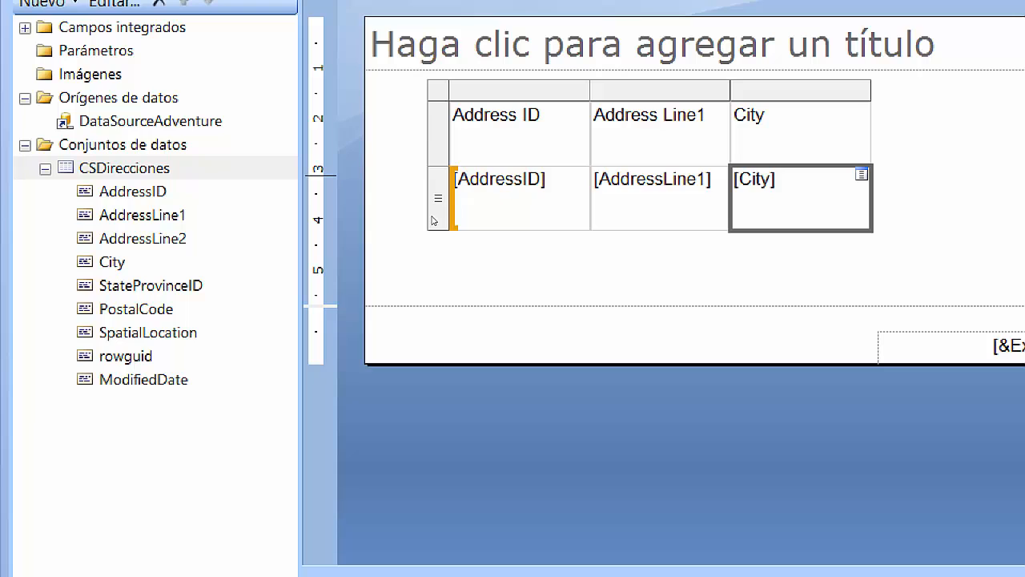
left_click(861, 174)
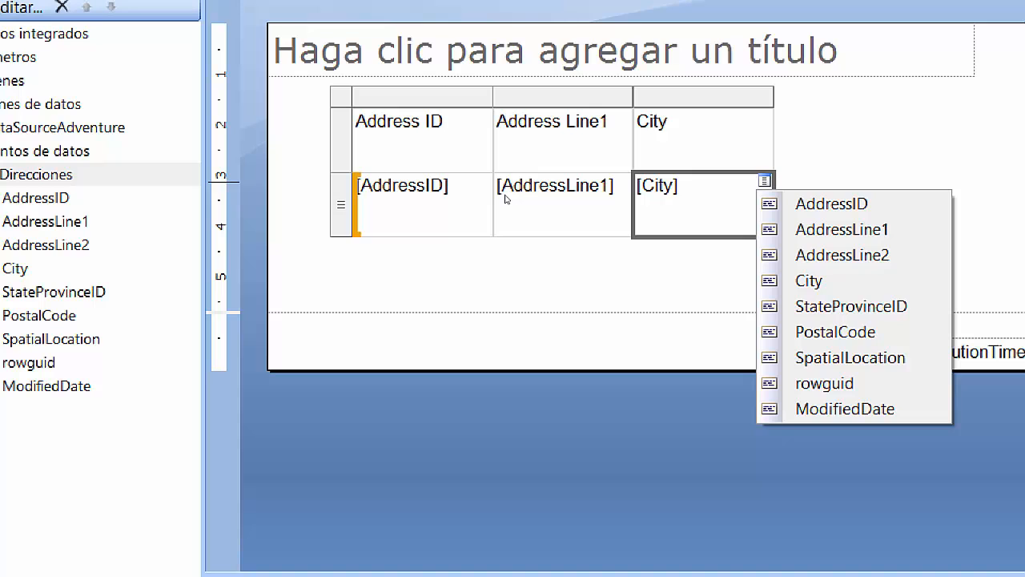
key("Escape")
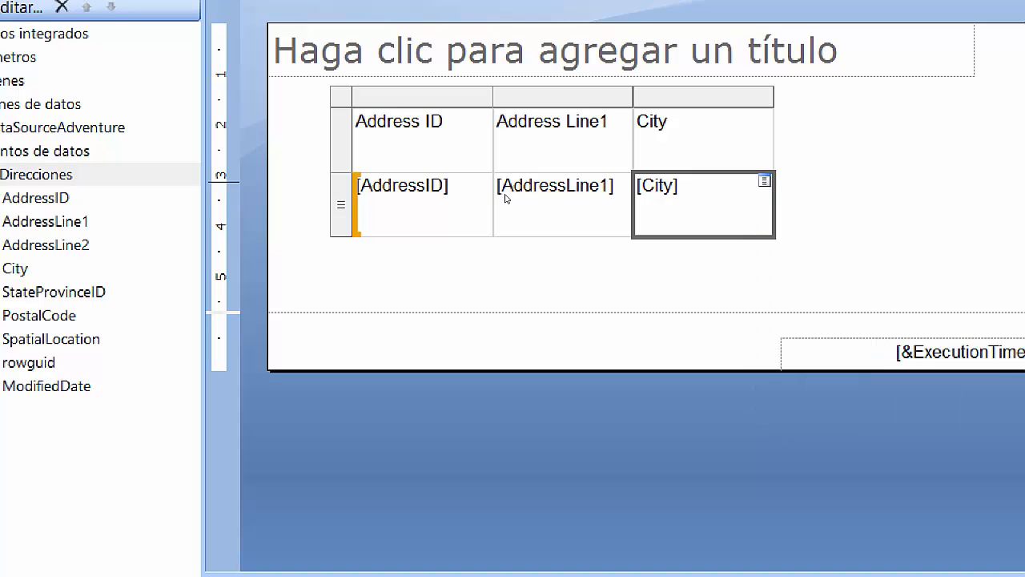
key("Escape")
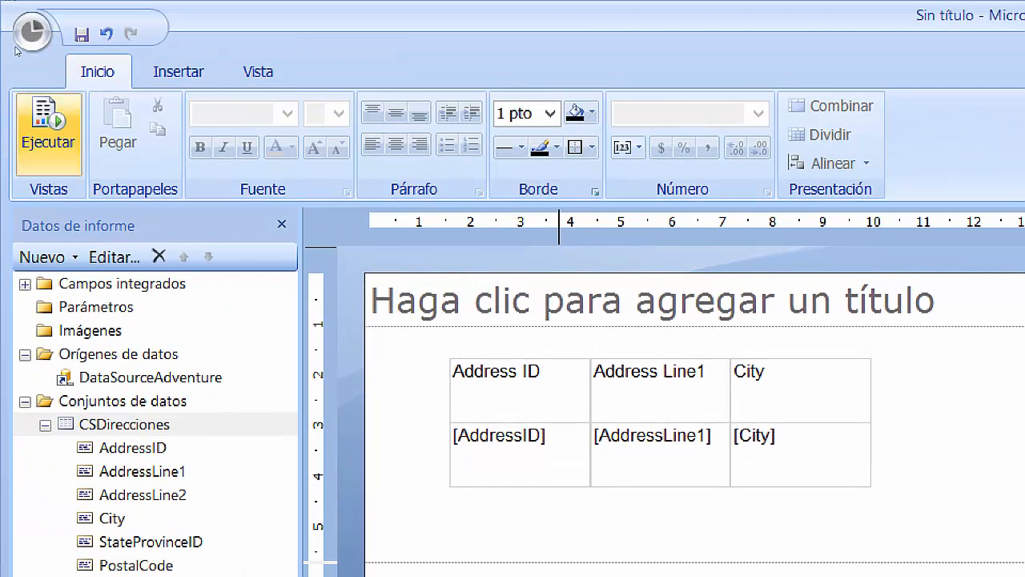
Run the report to preview the Bothell address rows, then return to TOPICO 1.pdf.
left_click(47, 120)
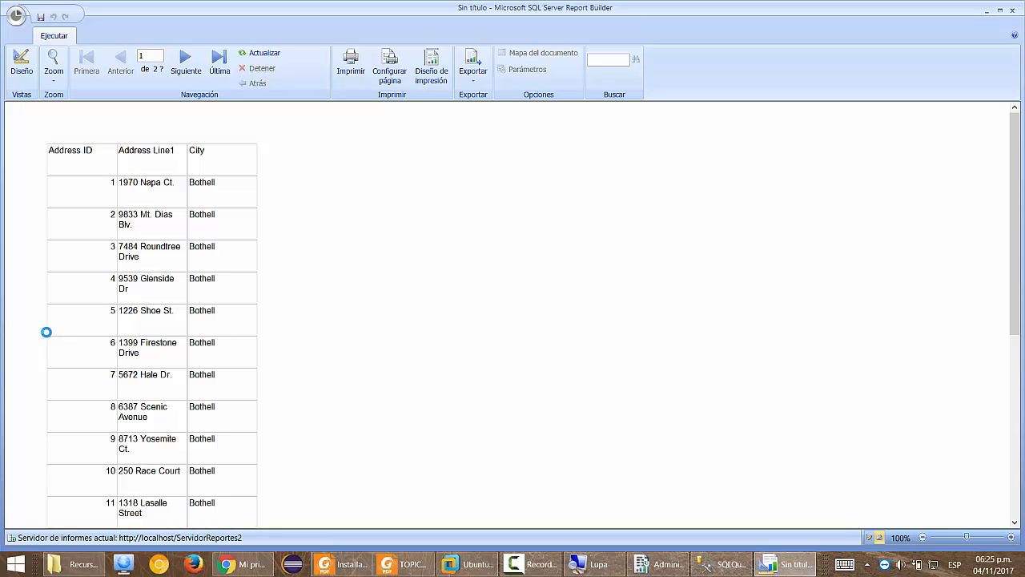
left_click(384, 570)
scroll(533, 378, "down", 3)
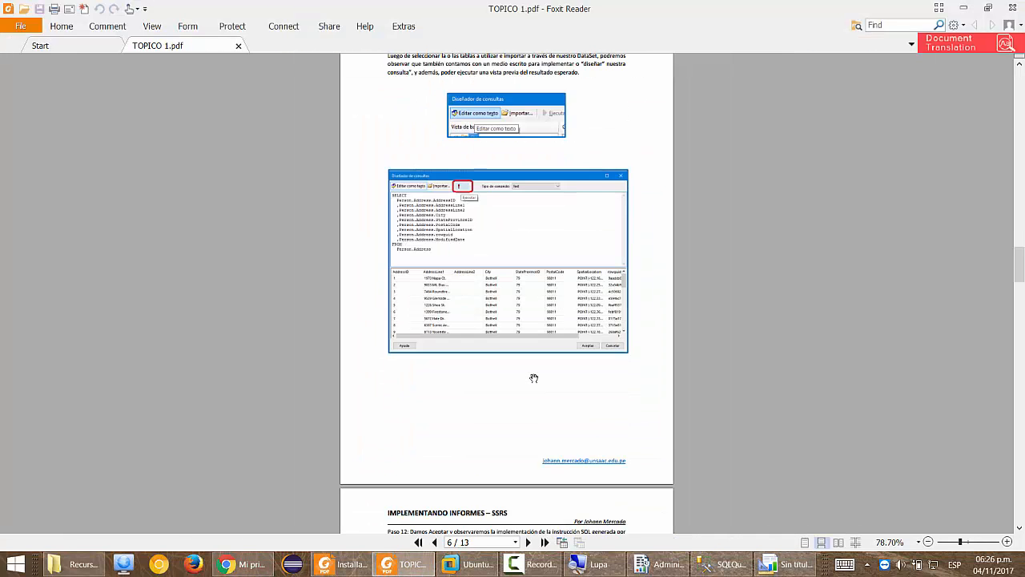
Page through TOPICO 1.pdf from page 6 to page 12, then return to Report Builder.
scroll(534, 377, "down", 5)
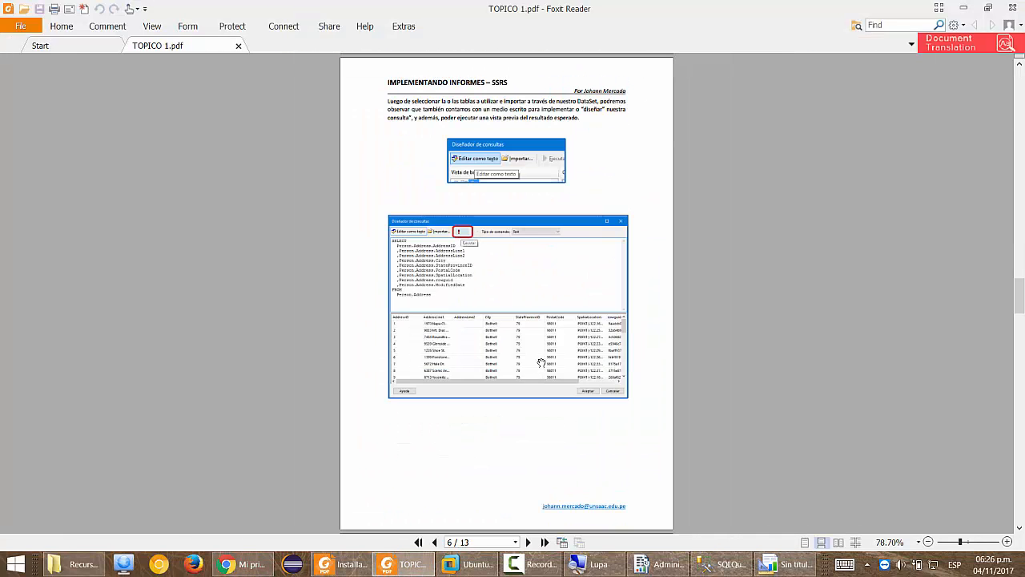
scroll(542, 364, "down", 3)
scroll(612, 387, "down", 3)
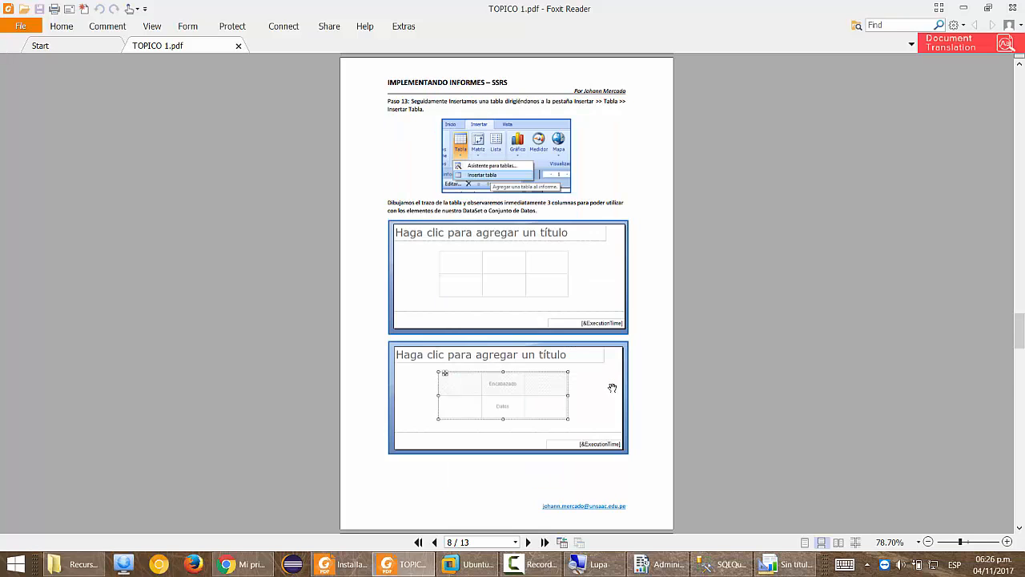
scroll(612, 387, "down", 3)
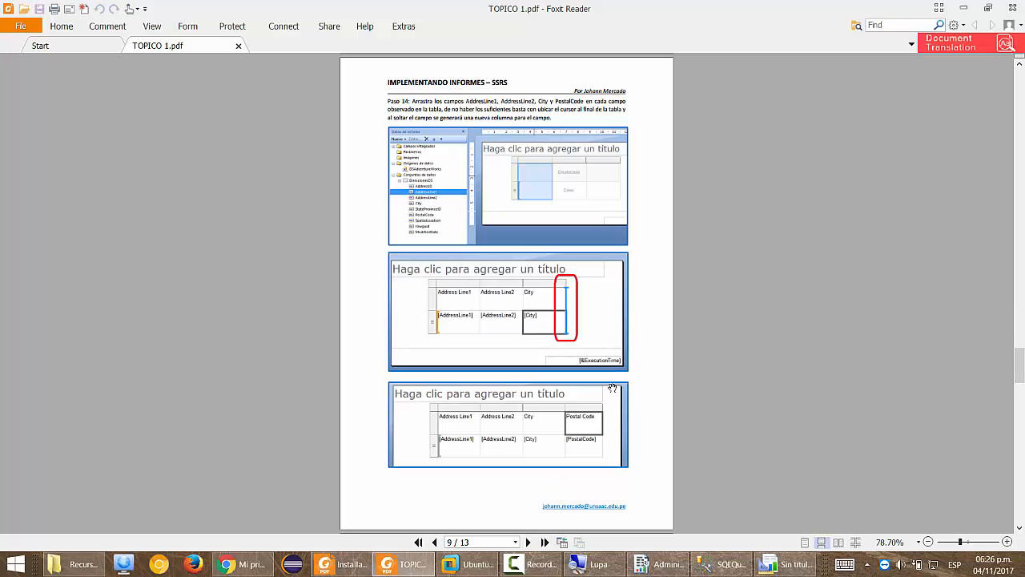
scroll(612, 388, "down", 3)
scroll(614, 355, "down", 3)
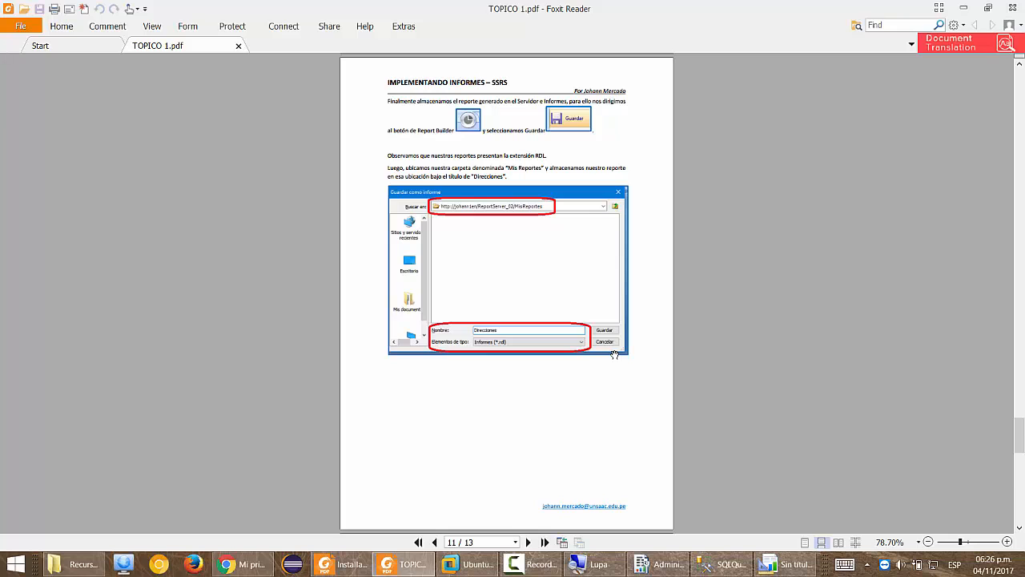
scroll(614, 355, "down", 3)
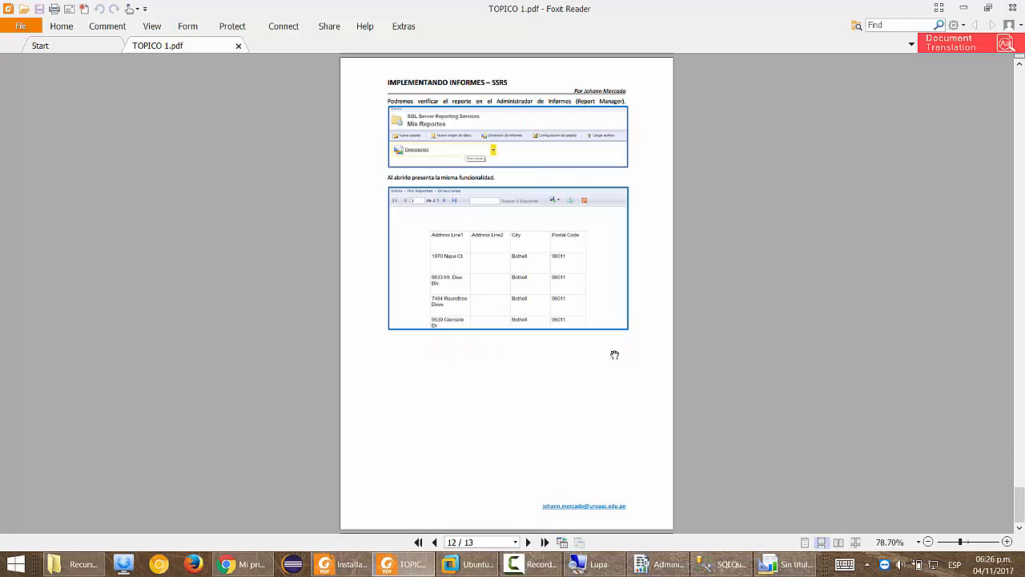
key("alt+Tab")
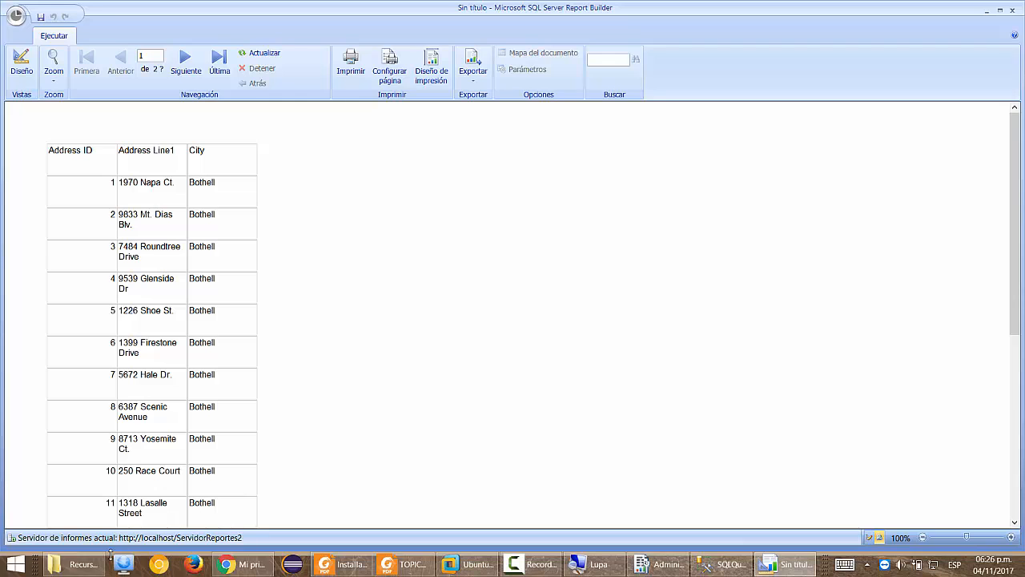
Open TOPICO 2.pdf on reports with parameters, skim its first page, then return to Report Builder.
left_click(77, 564)
double_click(240, 217)
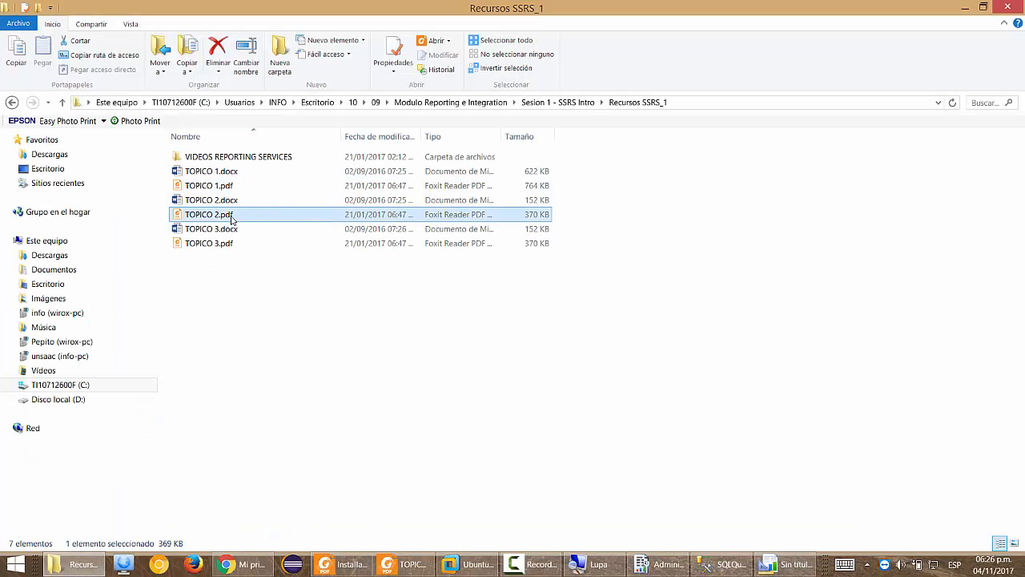
scroll(796, 260, "down", 2)
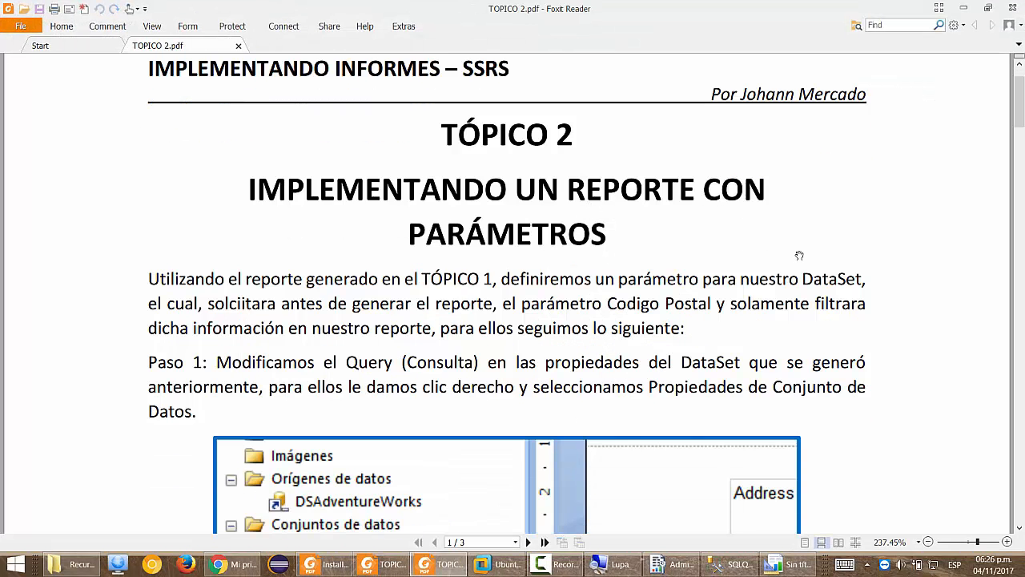
scroll(825, 244, "down", 1)
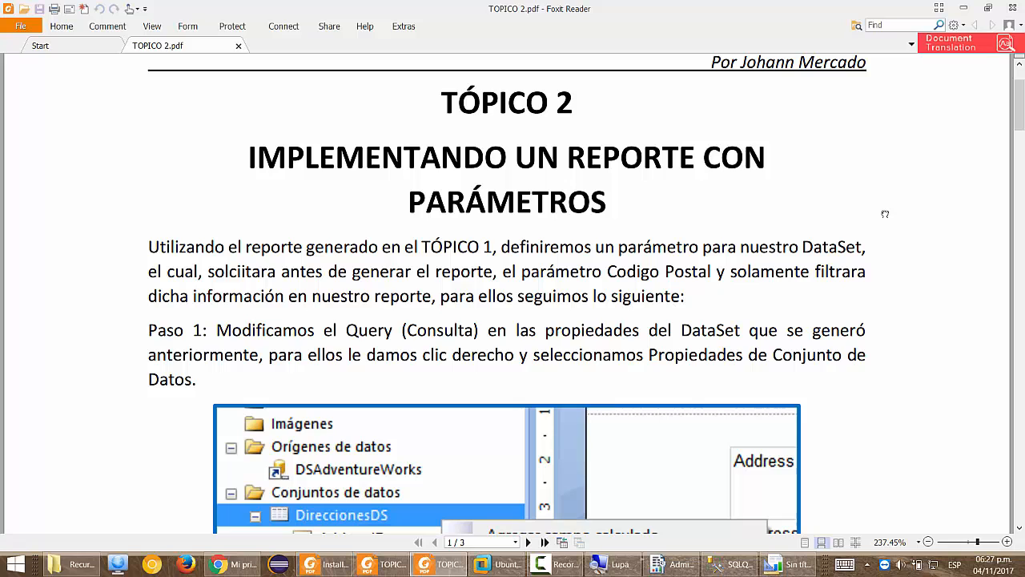
key("alt+Tab")
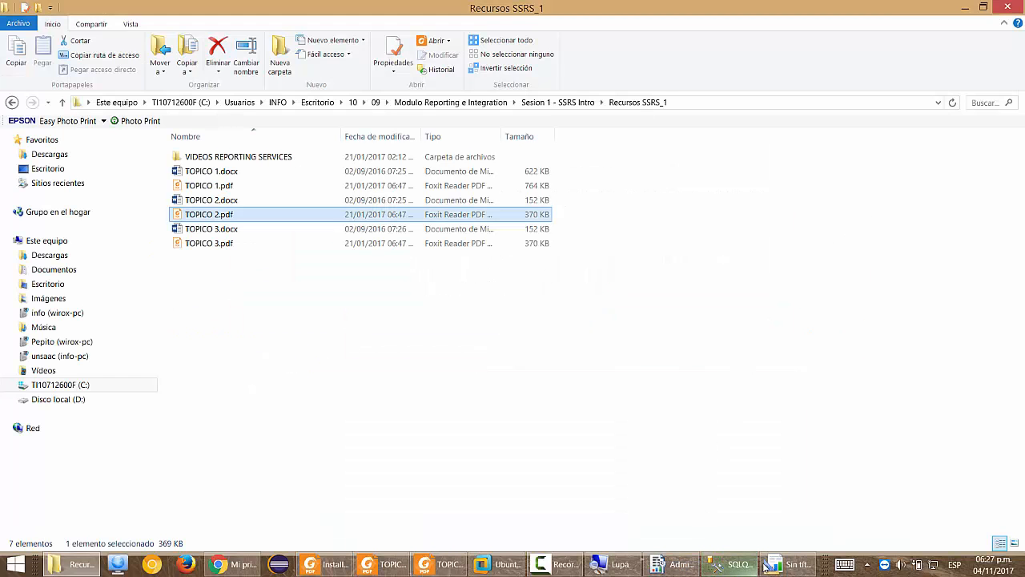
left_click(789, 564)
Save the address report to the server as 'Direcciones'.
left_click(22, 64)
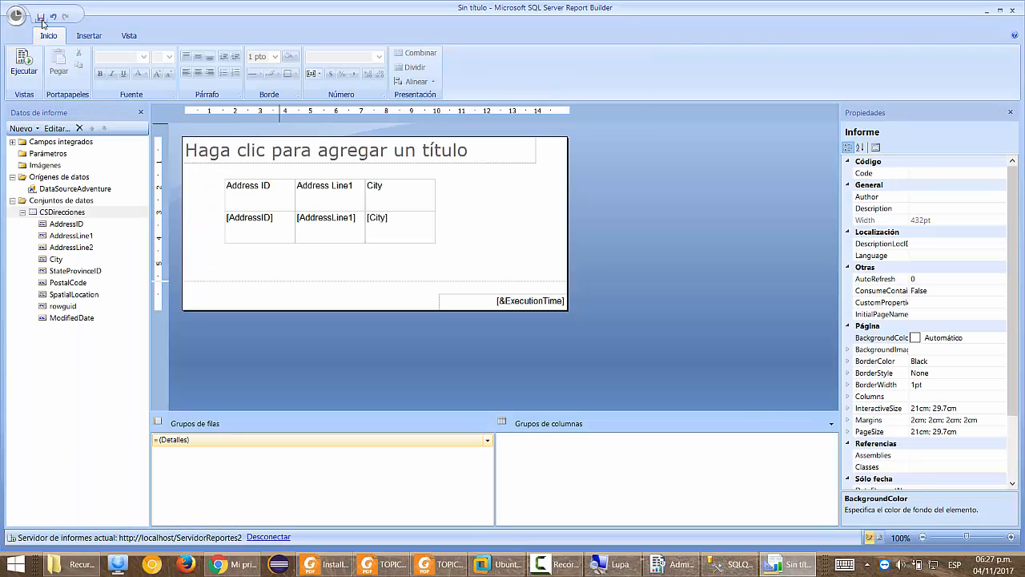
left_click(40, 16)
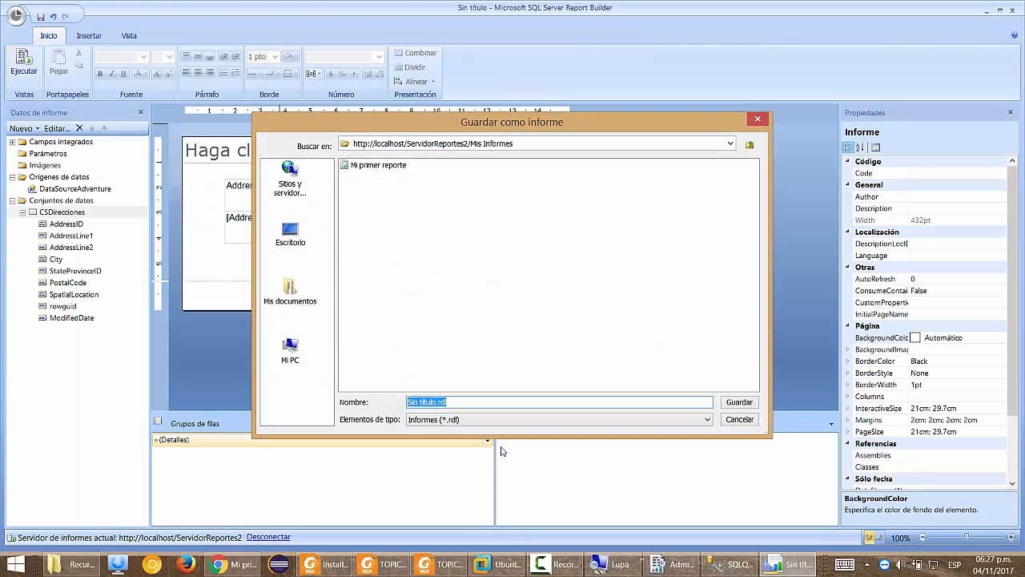
type("Direcciones")
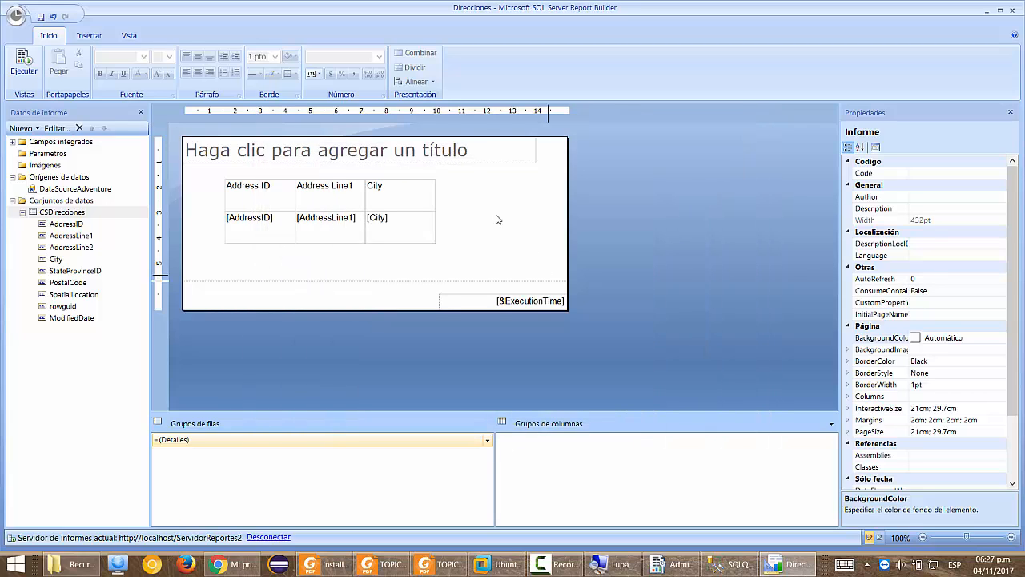
Open Mi primer reporte from Mis Informes on the report server.
left_click(18, 14)
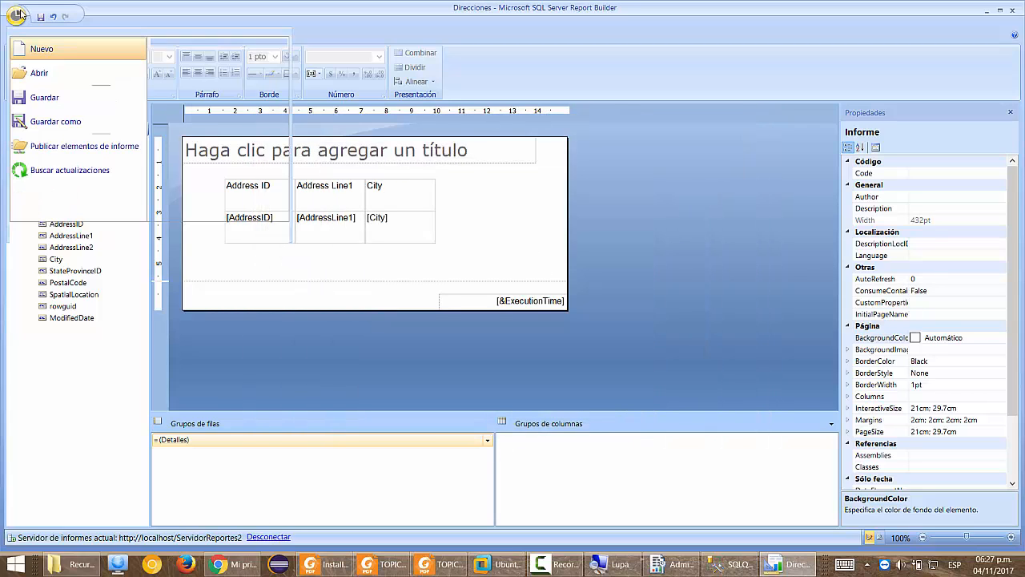
left_click(40, 73)
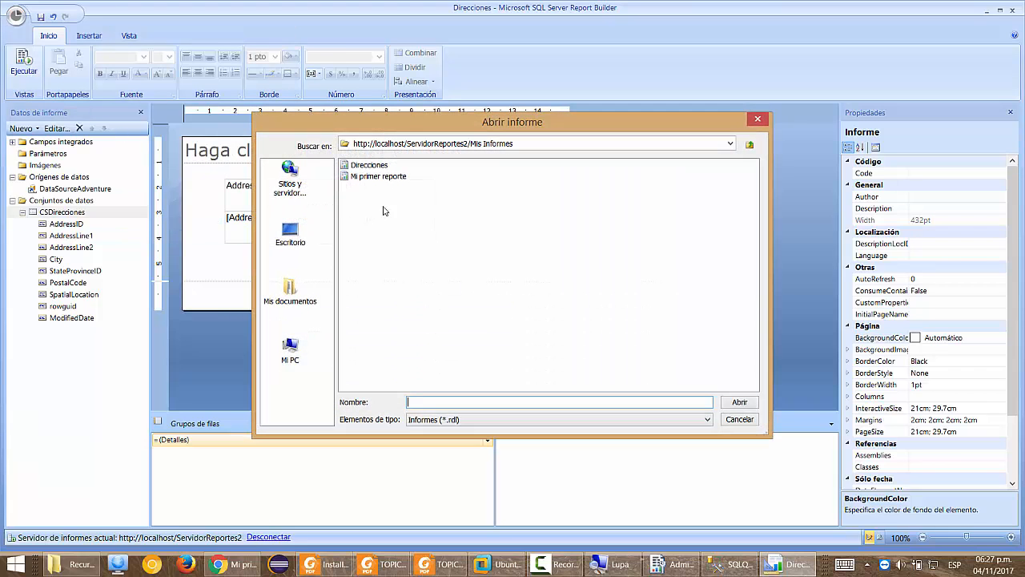
left_click(381, 178)
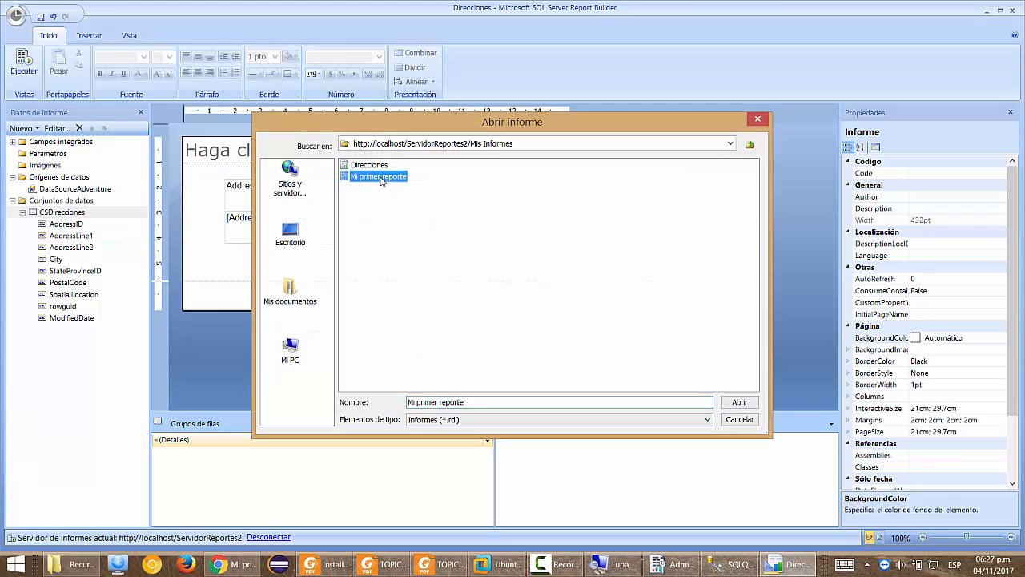
key("super+plus")
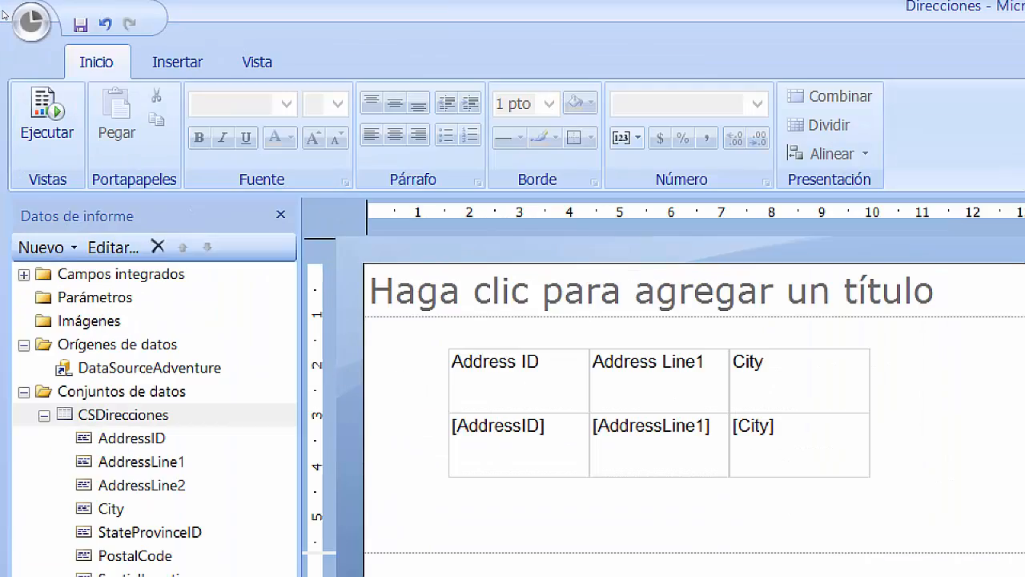
left_click(23, 16)
left_click(110, 84)
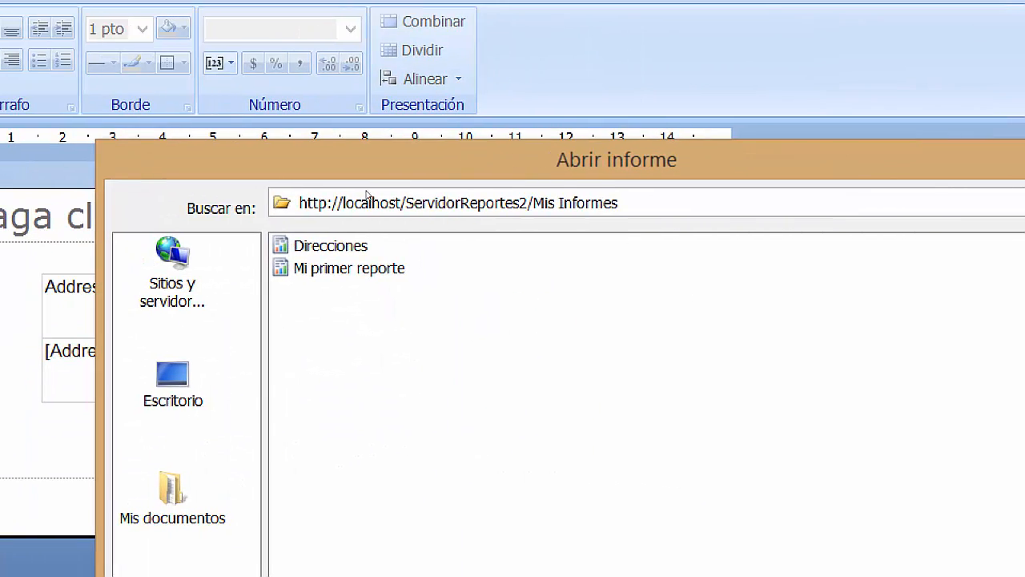
double_click(377, 268)
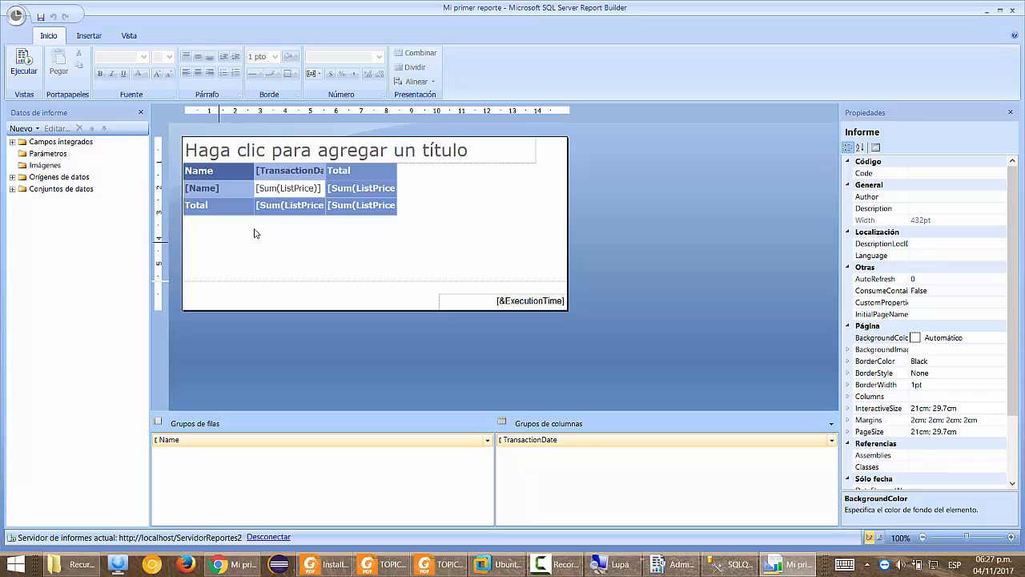
Run Mi primer reporte, scroll across its TransactionDate columns, then return to design and select the report body.
left_click(23, 64)
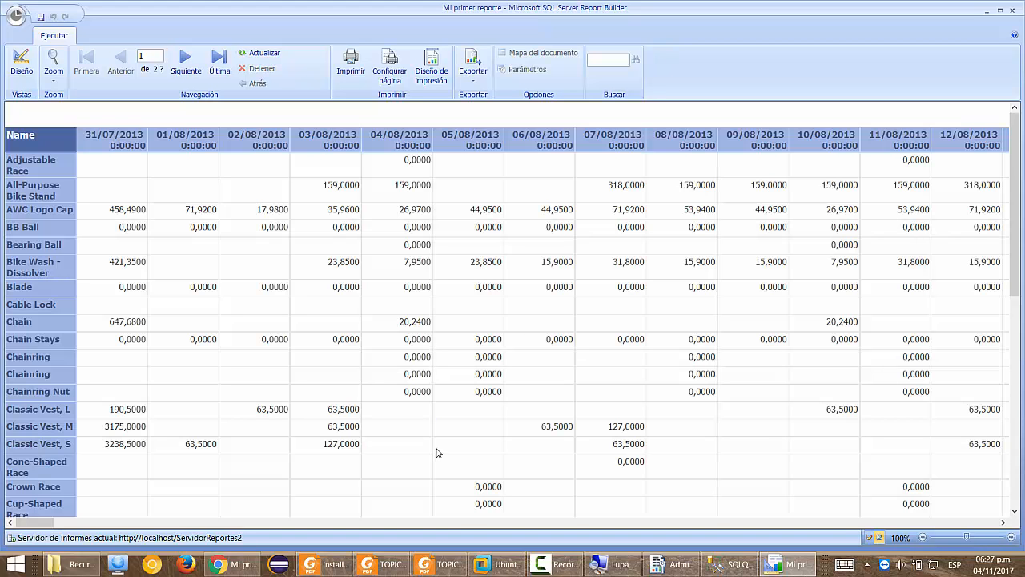
left_click(460, 524)
left_click_drag(70, 522, 422, 522)
left_click_drag(528, 538, 3, 453)
left_click(14, 75)
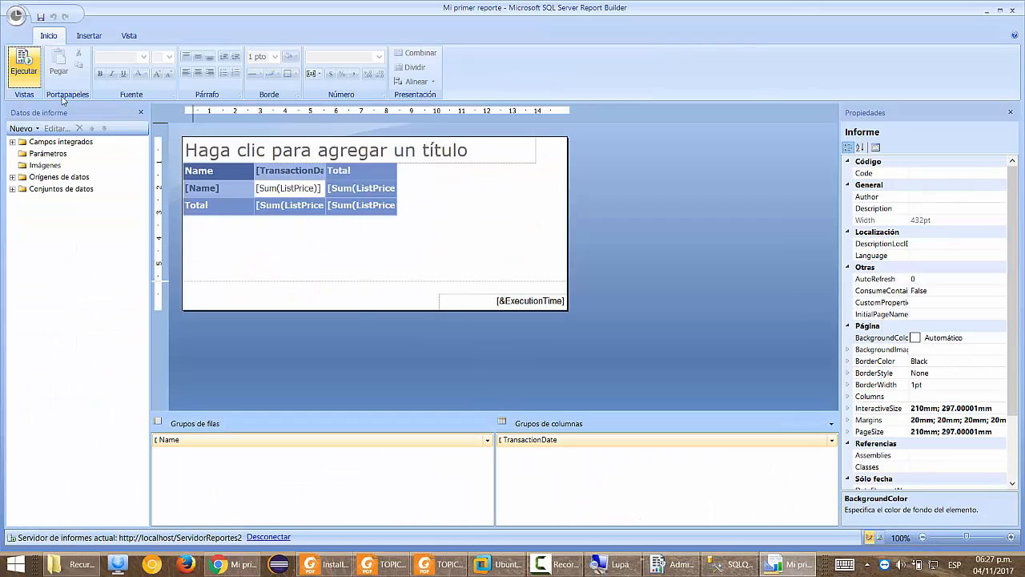
left_click(392, 248)
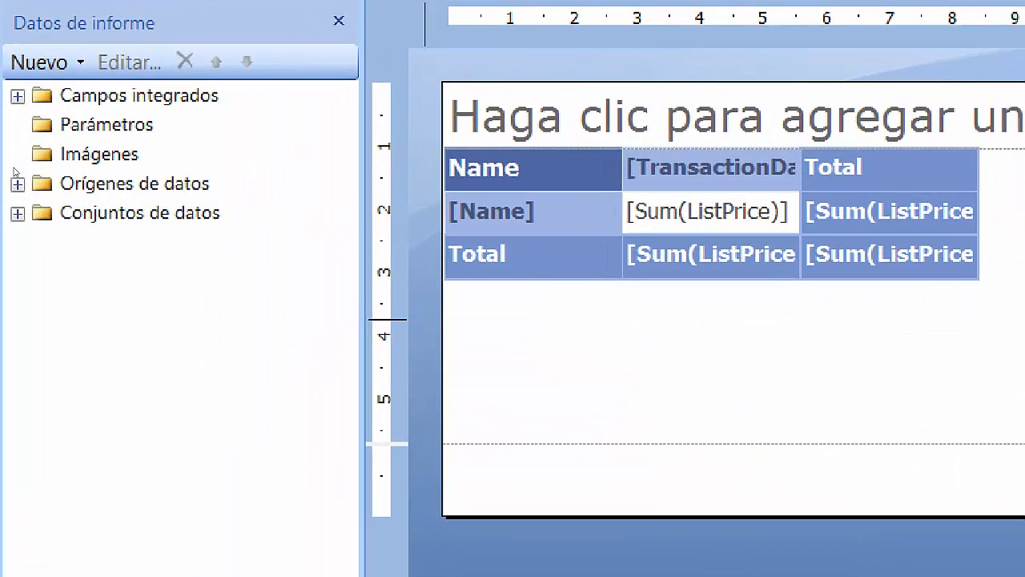
Add parameter FechaInicio with prompt 'Fecha de Inicio:' and data type Fecha y hora.
right_click(108, 124)
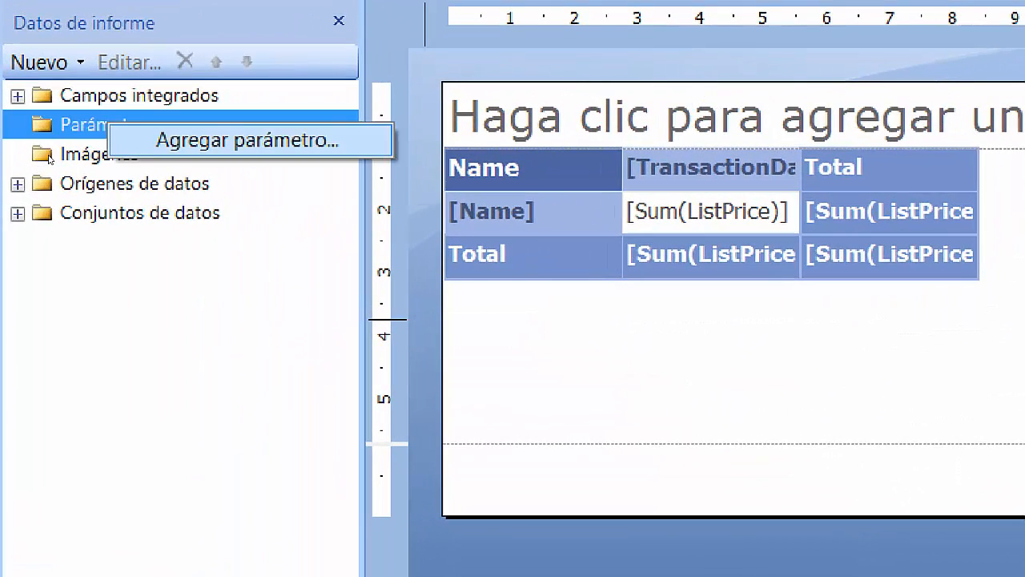
left_click(120, 151)
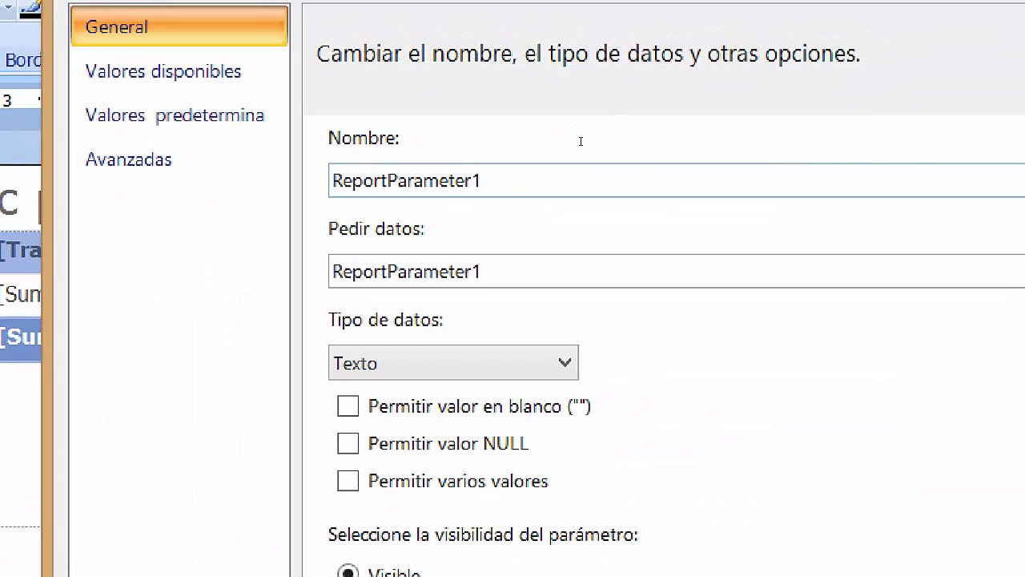
key("ctrl+a")
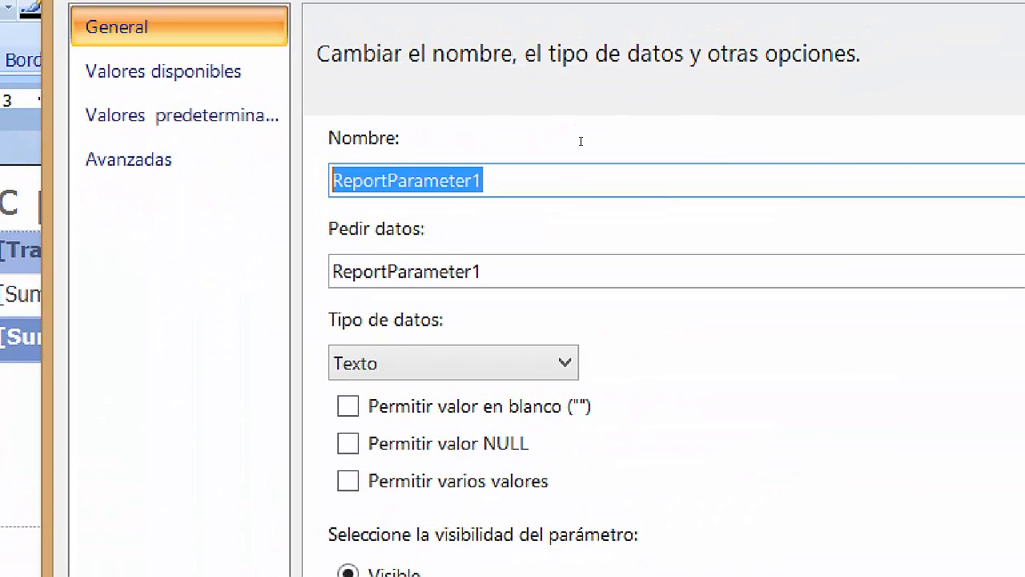
type("FechaI")
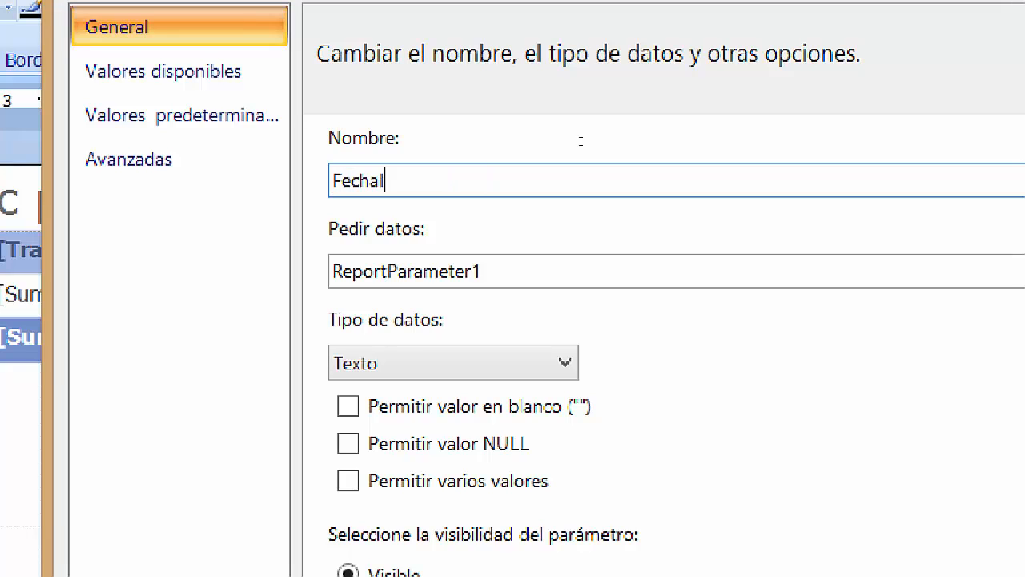
type("nicio")
key("Tab")
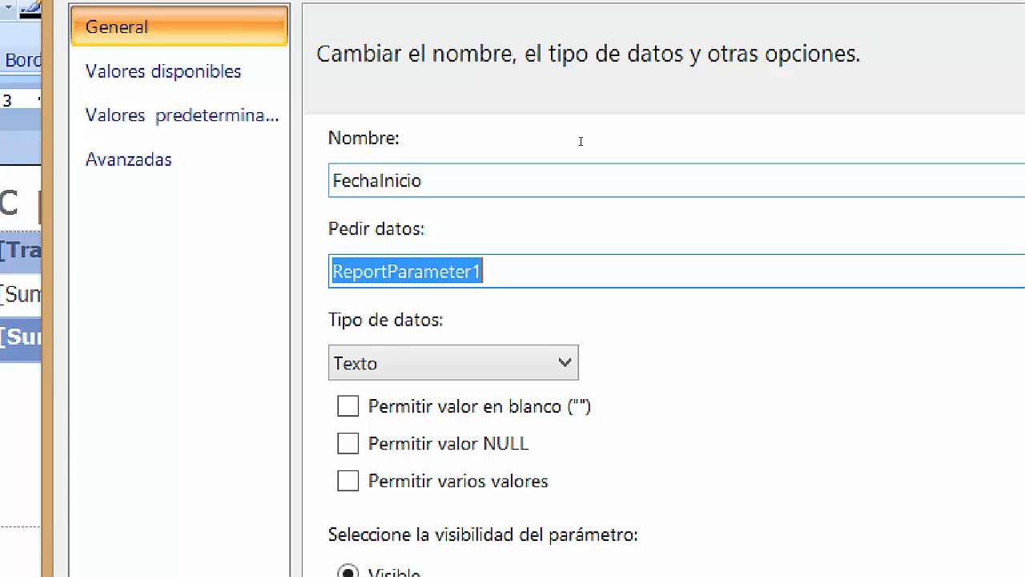
type("Fecha de Inicio")
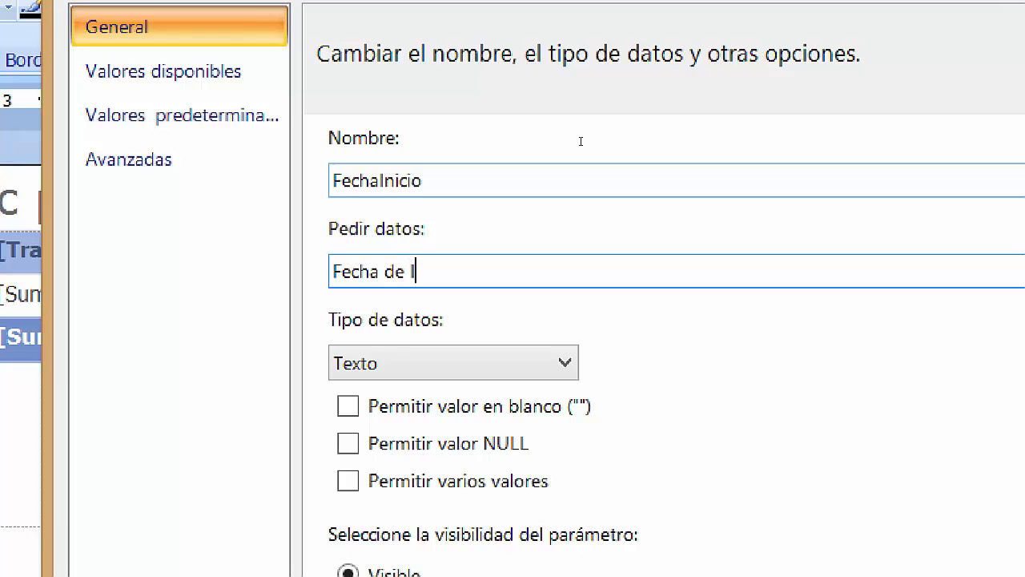
type(":")
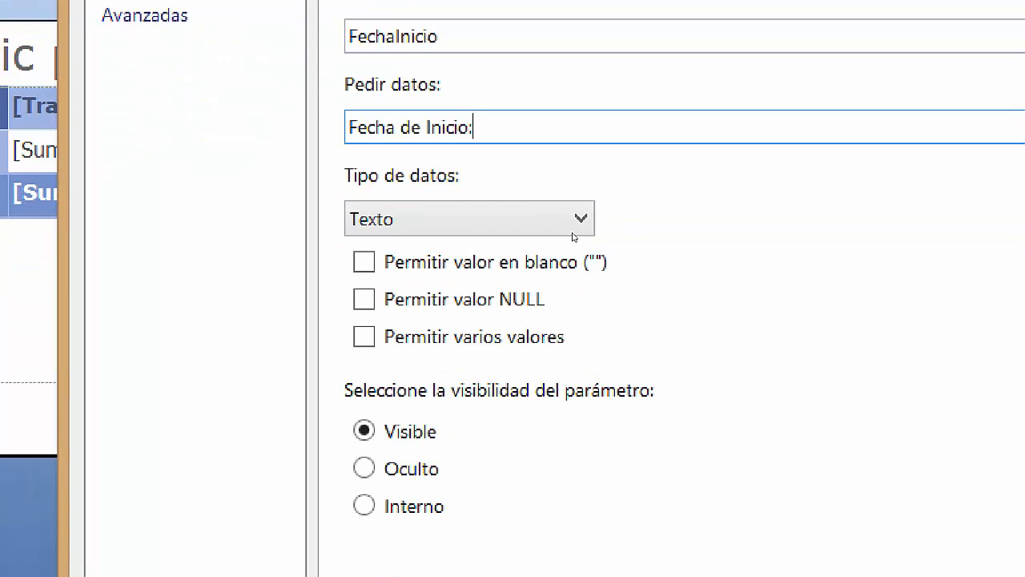
left_click(478, 222)
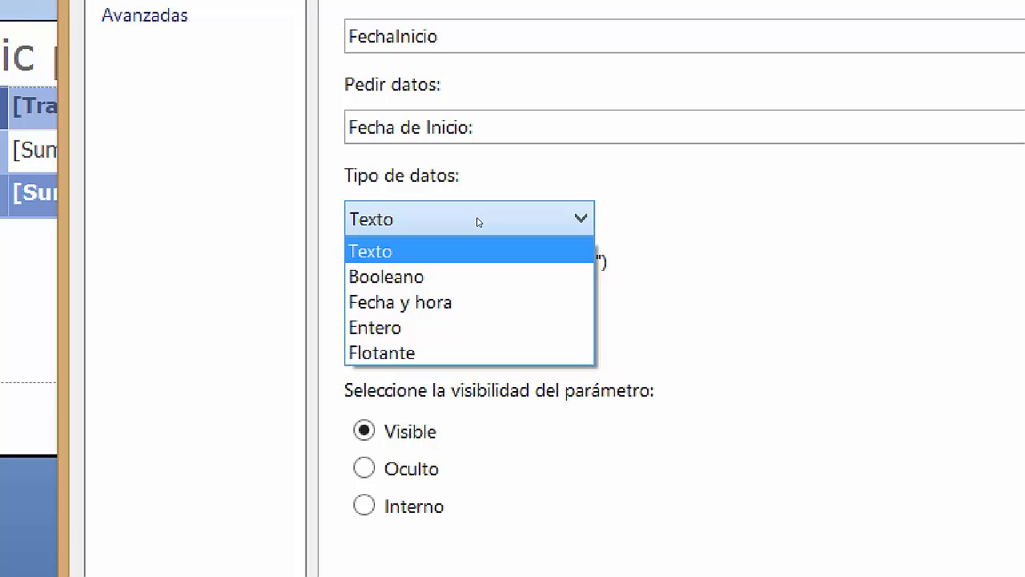
key("Down")
key("Down")
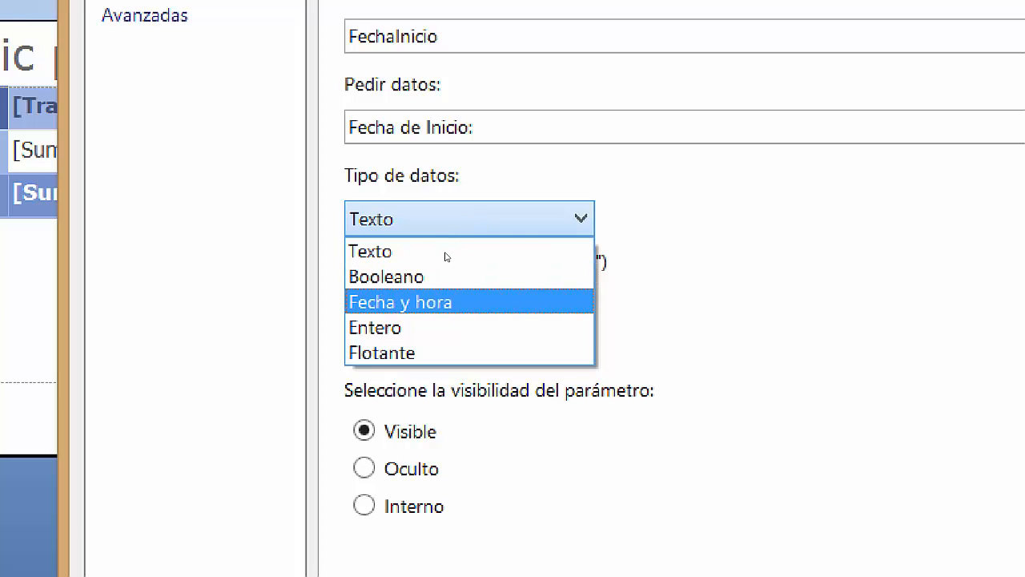
key("Return")
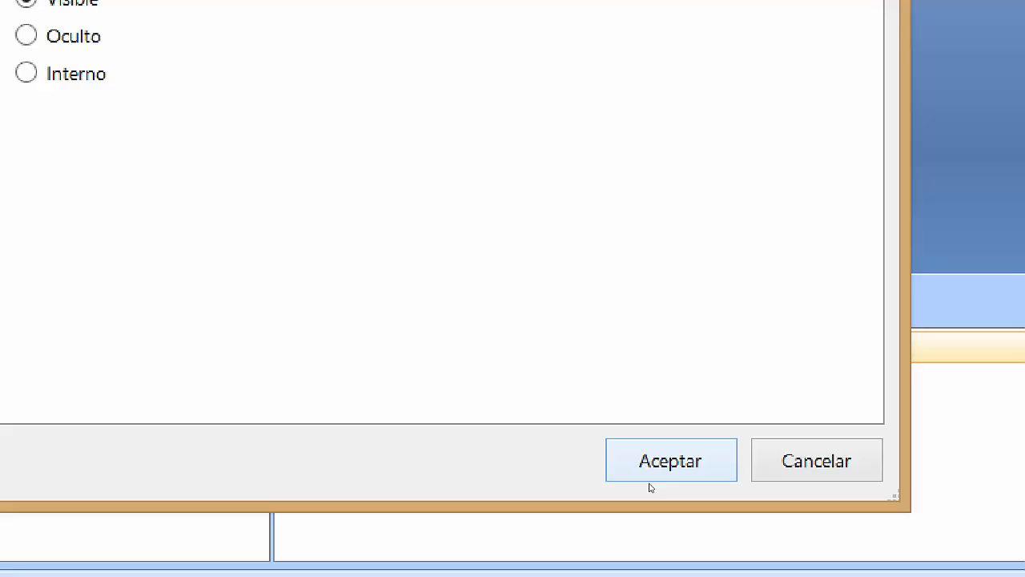
left_click(647, 474)
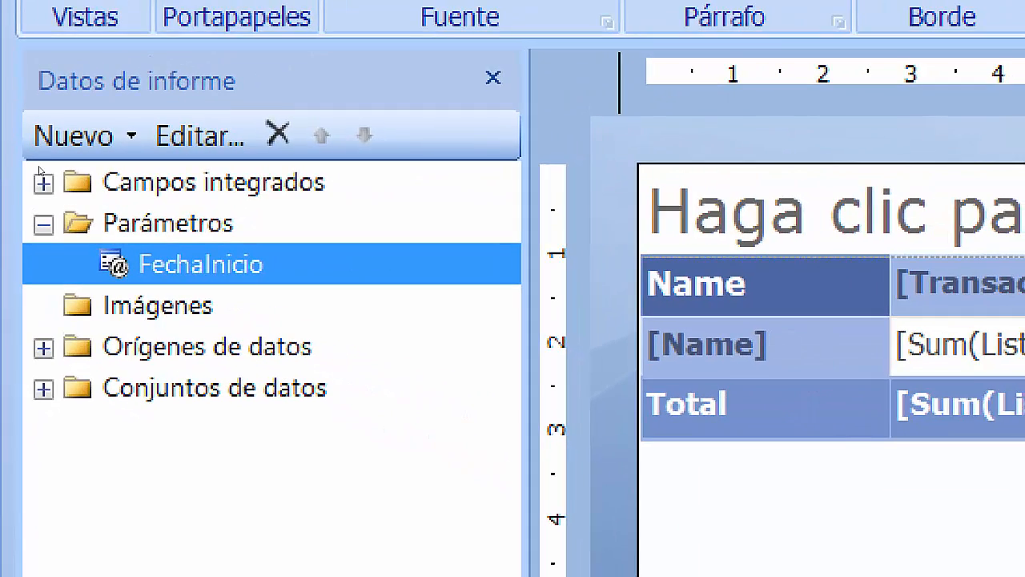
Add parameter FechaFinal with prompt 'Fecha Final:' and data type Fecha y hora.
right_click(189, 224)
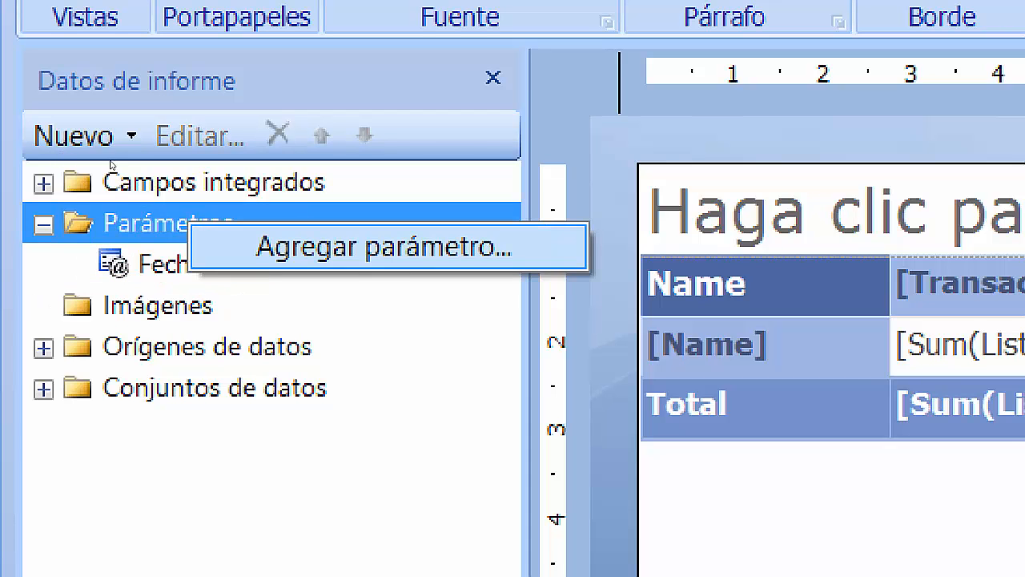
left_click(248, 247)
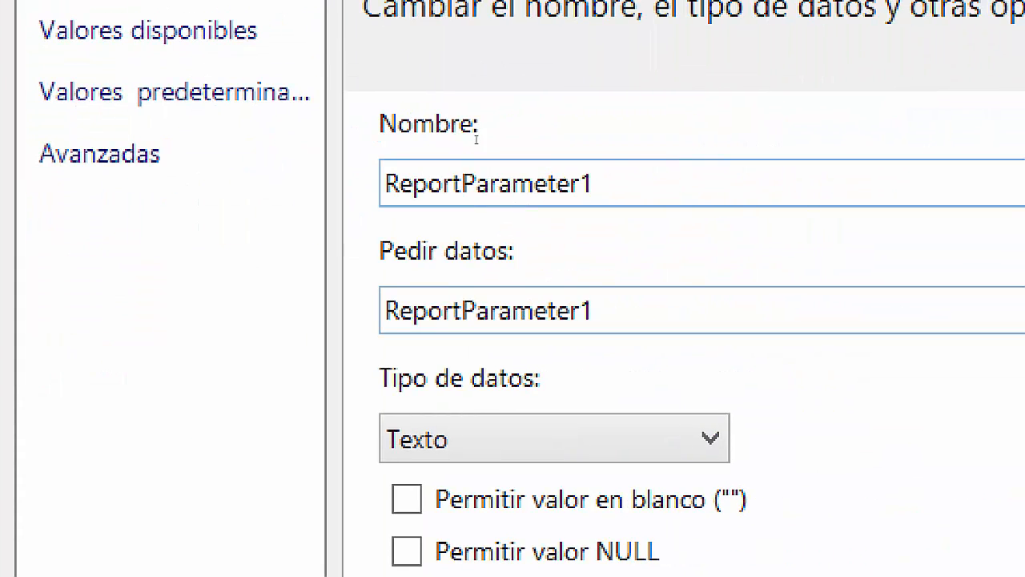
type("Fecha")
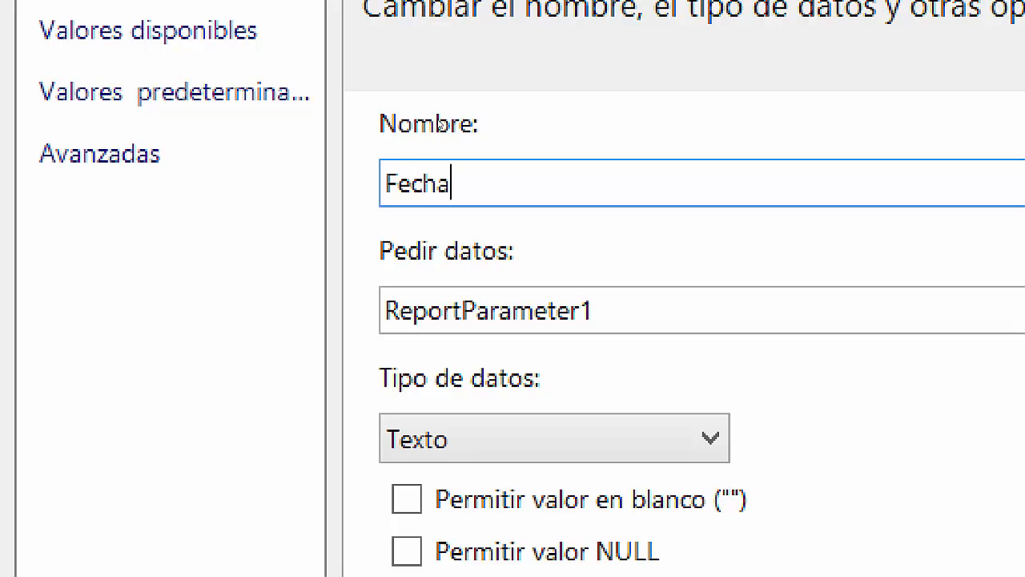
type("Final")
key("Tab")
type("Fech")
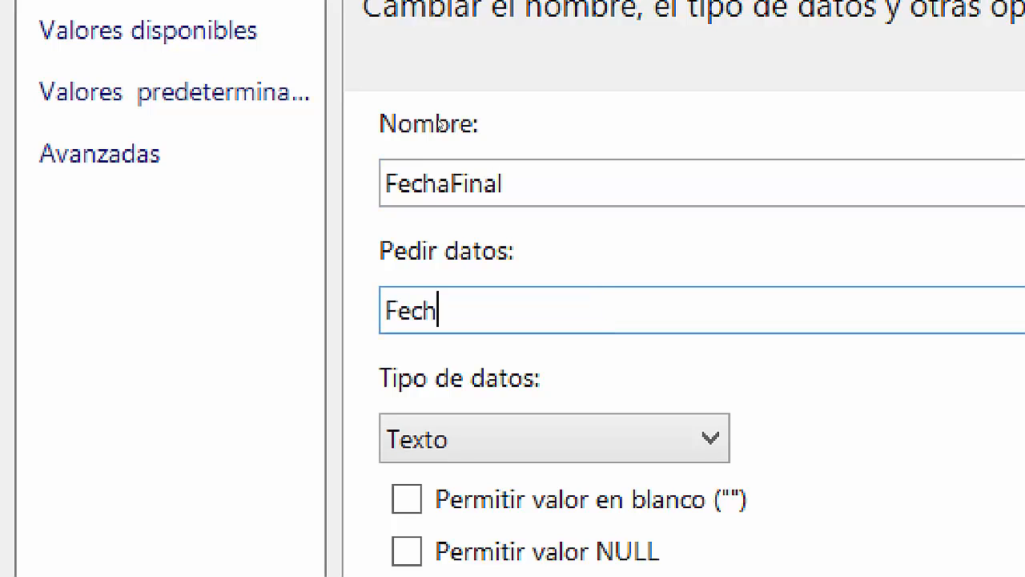
type("a Finak")
key("BackSpace")
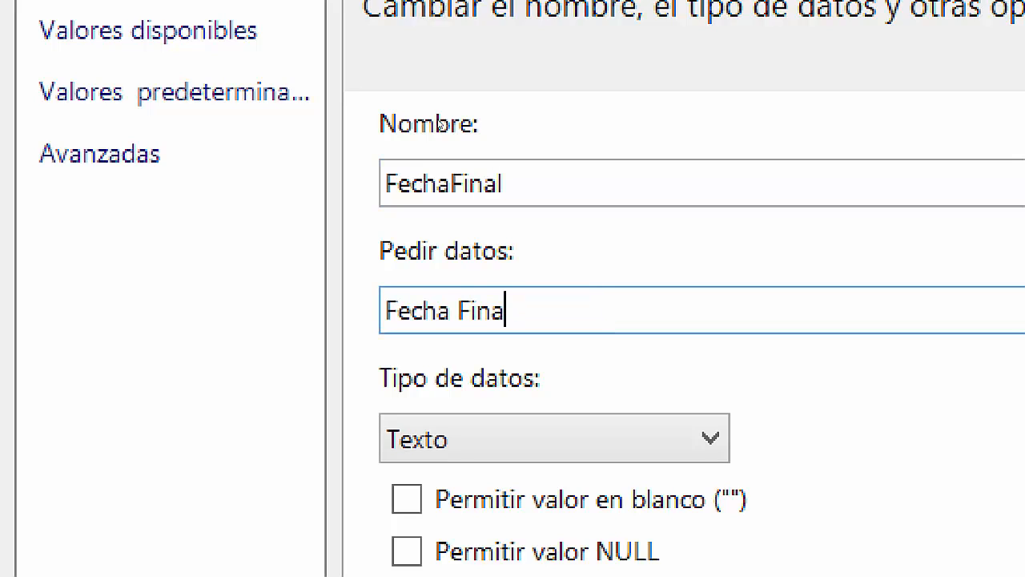
type("l:")
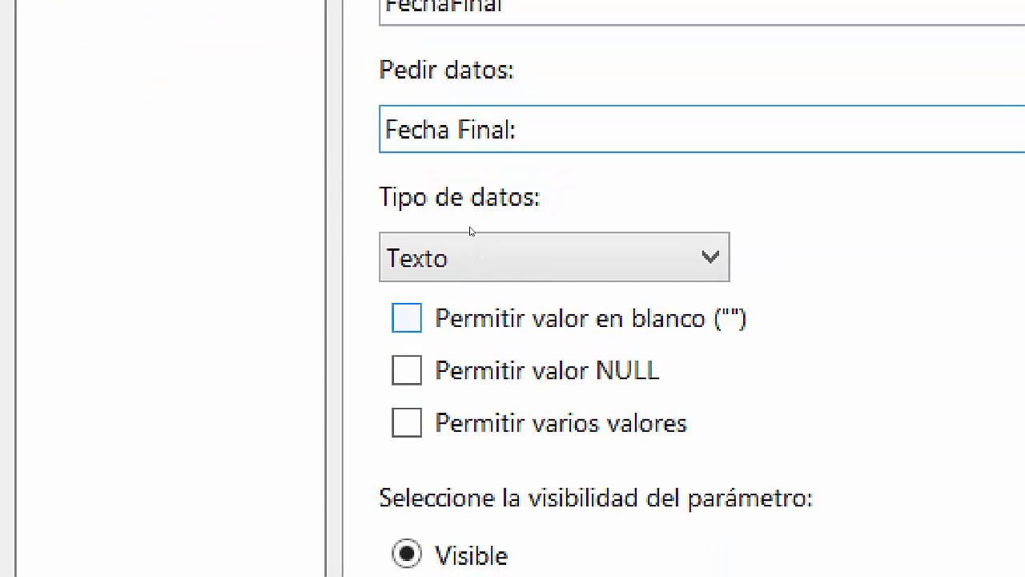
left_click(465, 236)
key("Down")
key("Down")
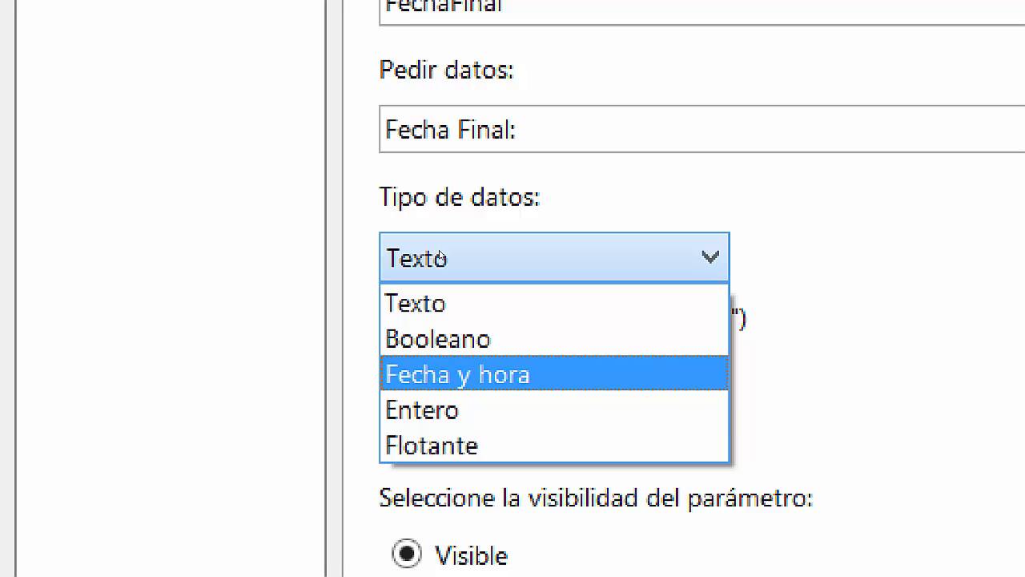
key("Return")
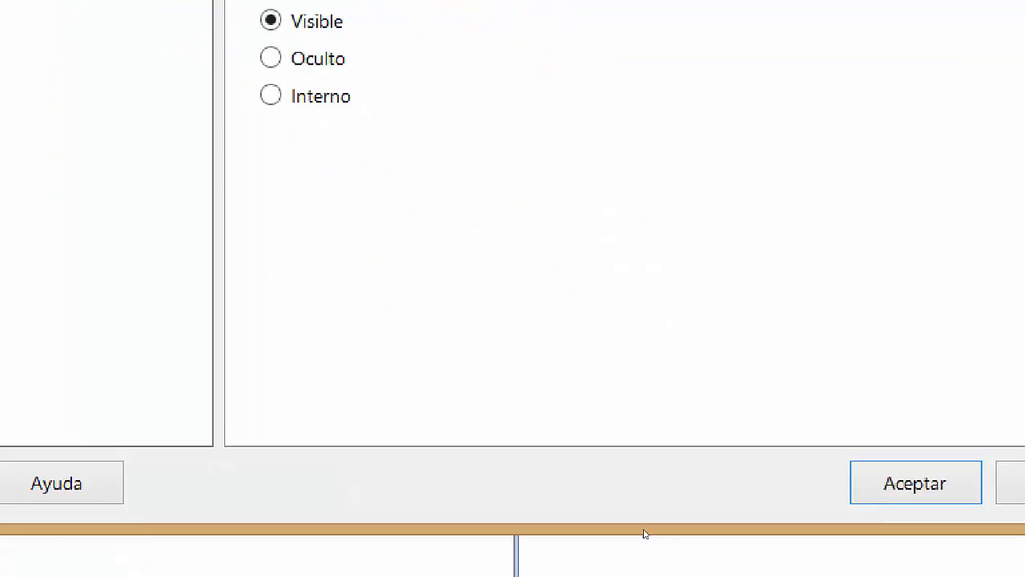
left_click(916, 483)
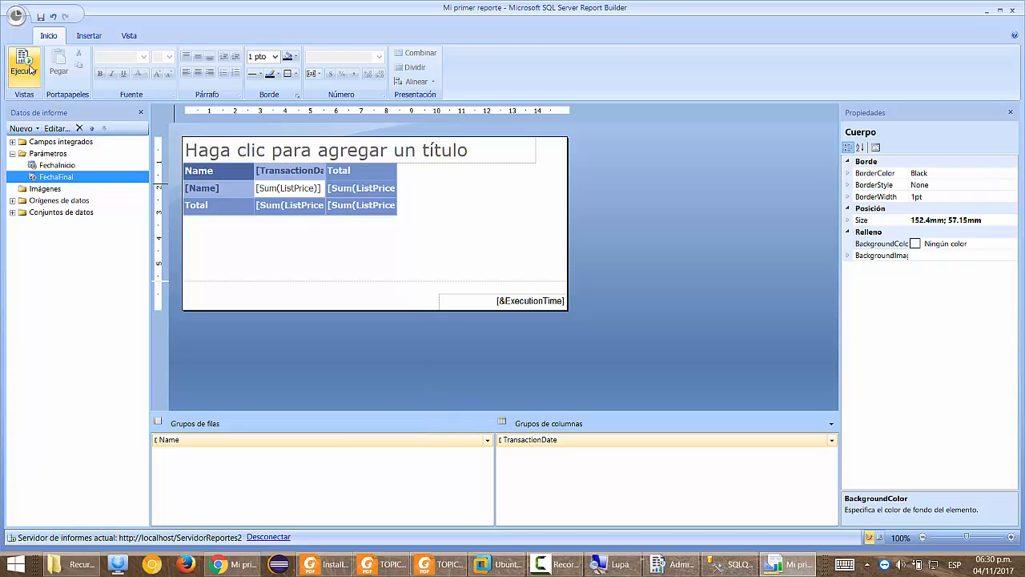
Run the report for 01/01/2014 to 03/01/2014, scroll through the results, then return to design.
left_click(24, 64)
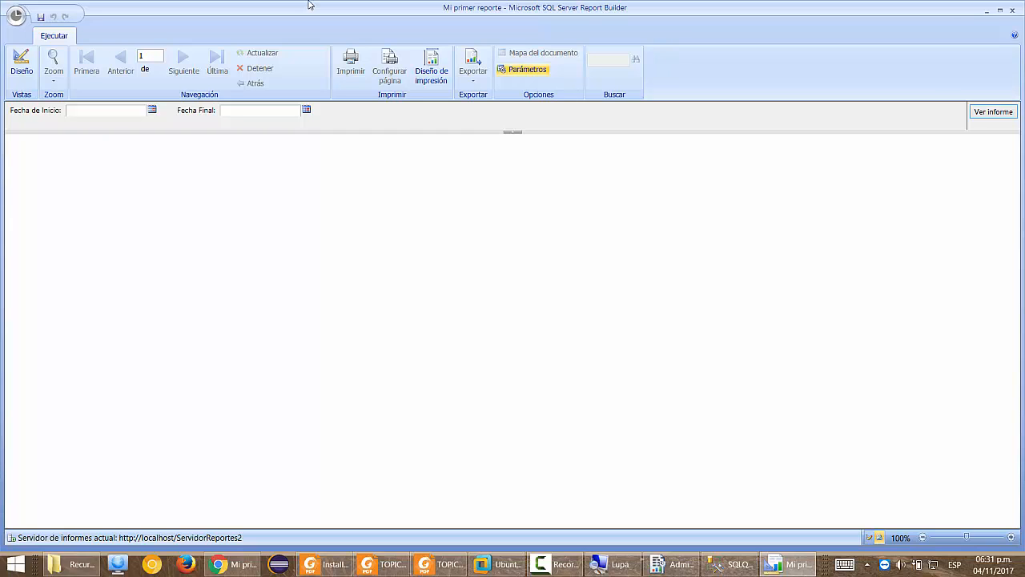
left_click(121, 109)
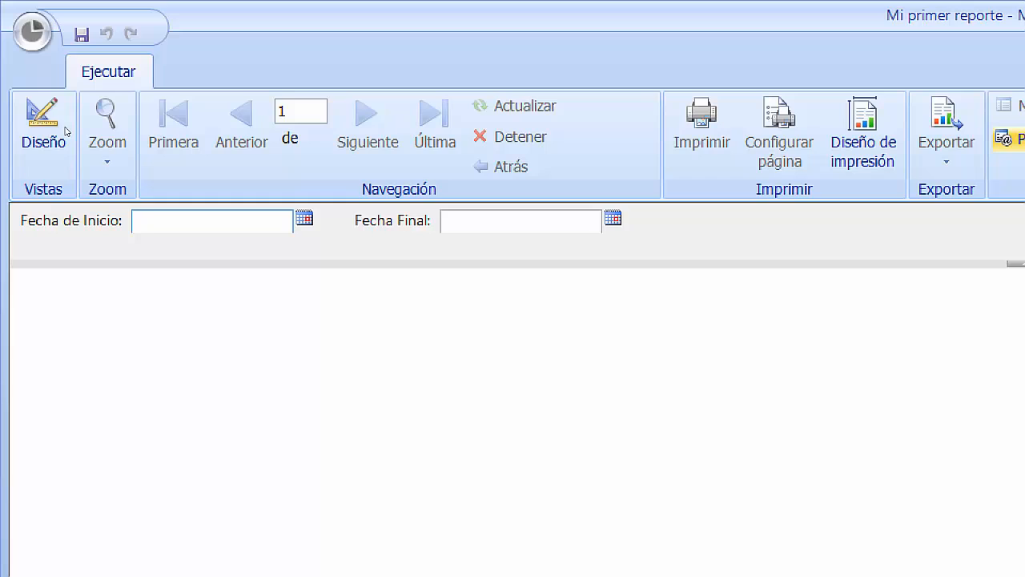
type("01/01/2014")
key("Tab")
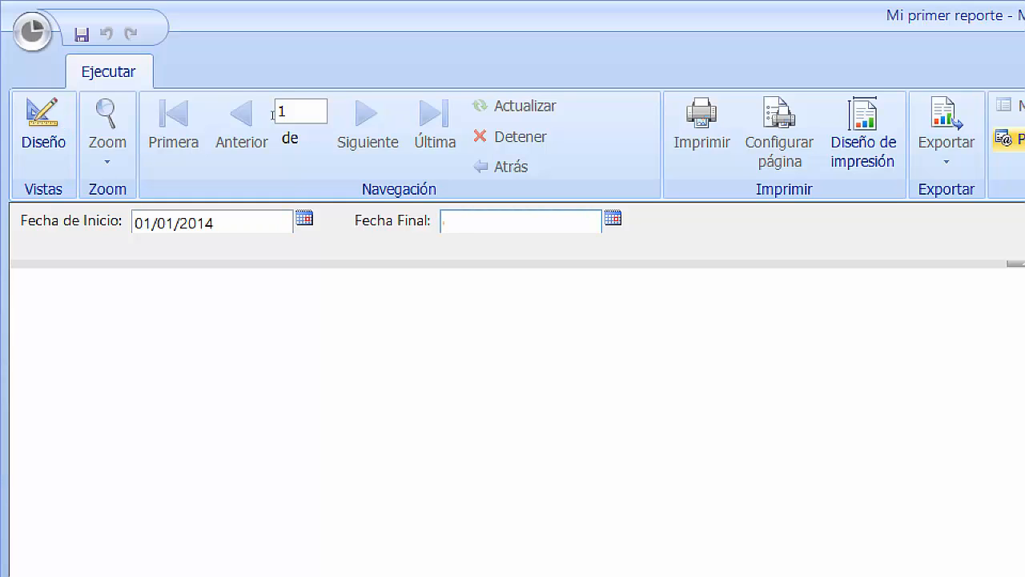
type("03/01/2014")
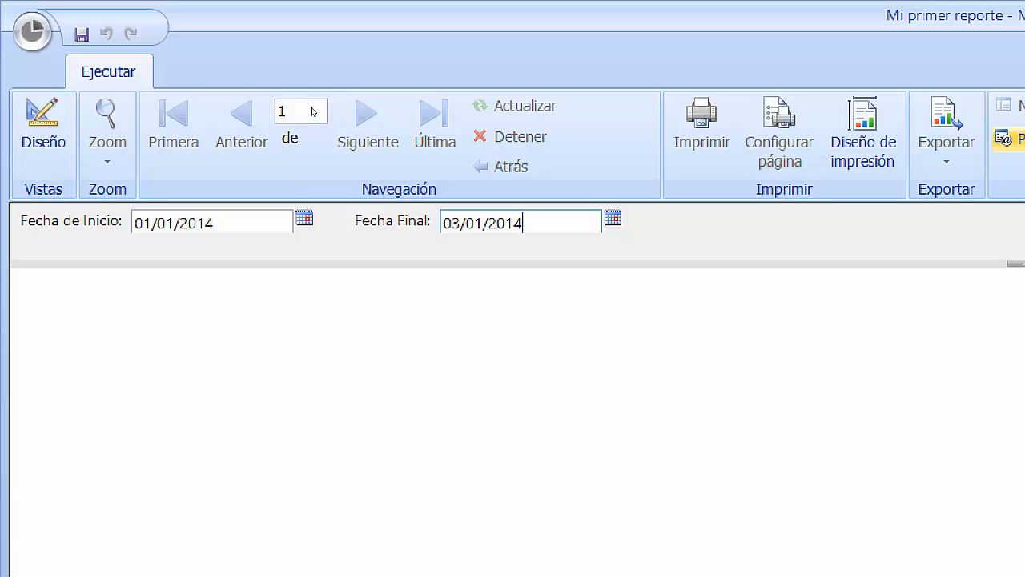
key("Return")
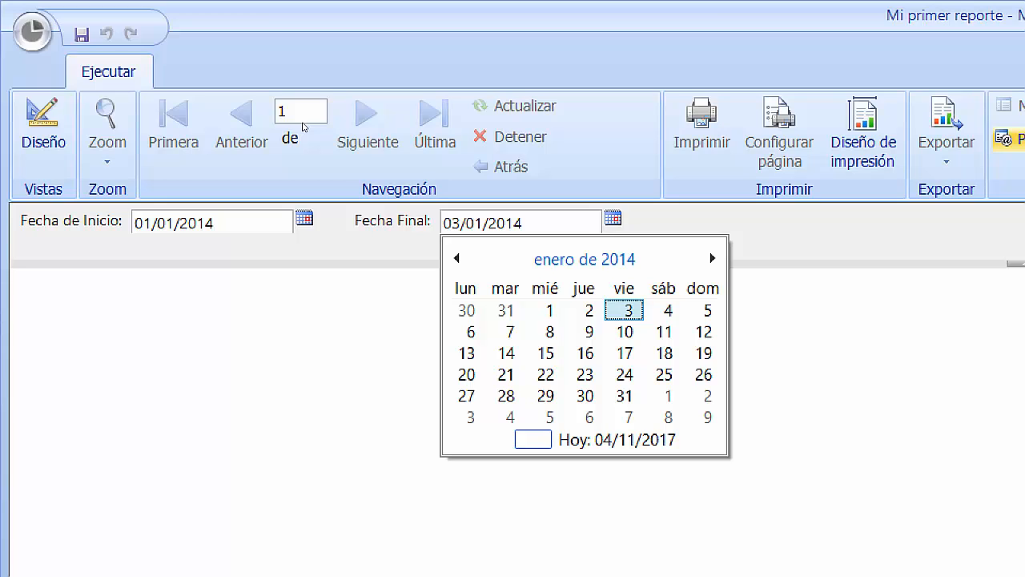
left_click(388, 129)
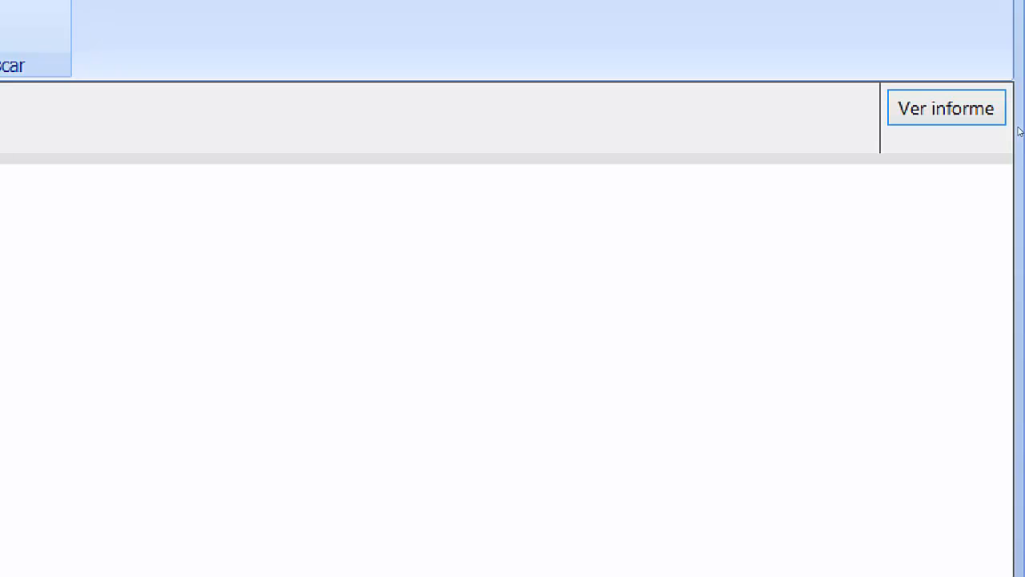
left_click(1003, 114)
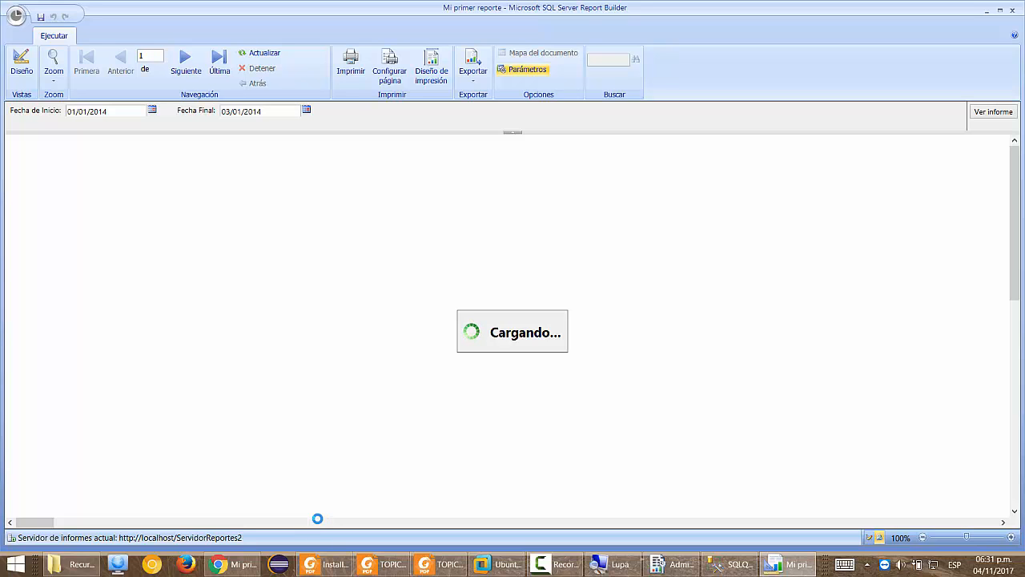
left_click_drag(42, 521, 899, 521)
left_click_drag(751, 512, 30, 469)
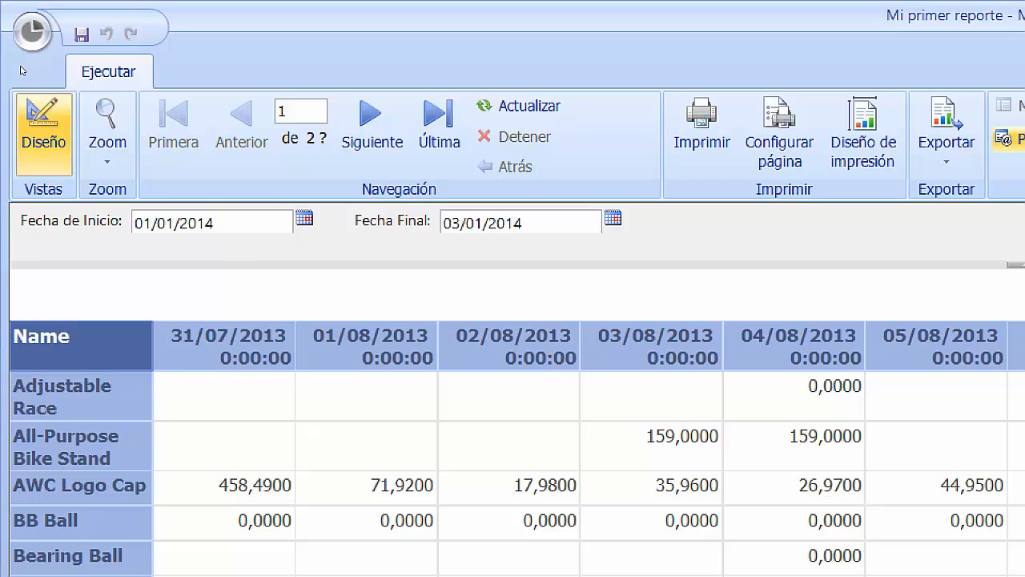
left_click(42, 128)
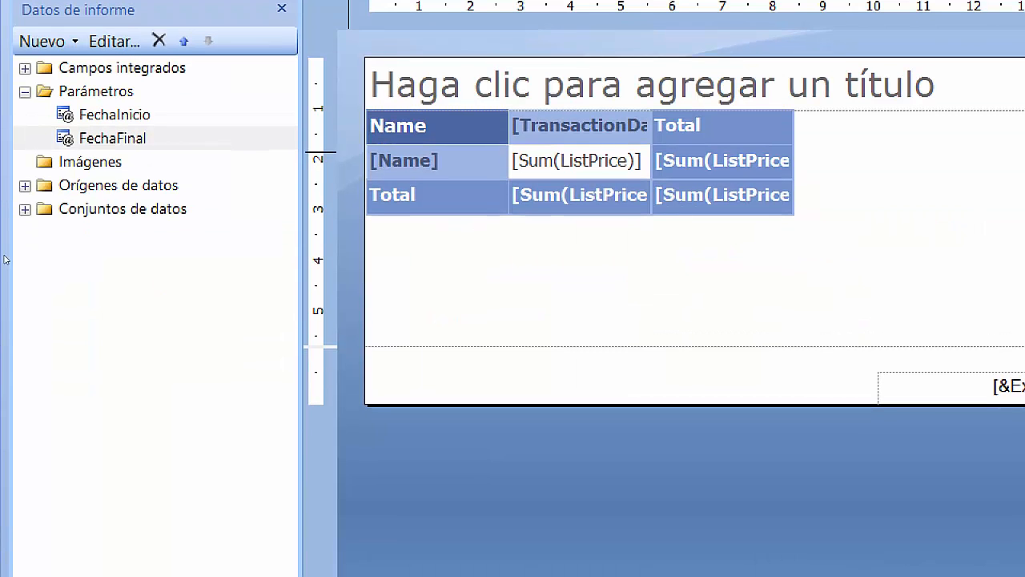
Open DataSet1's properties and start a new query line below the inner join.
left_click(24, 209)
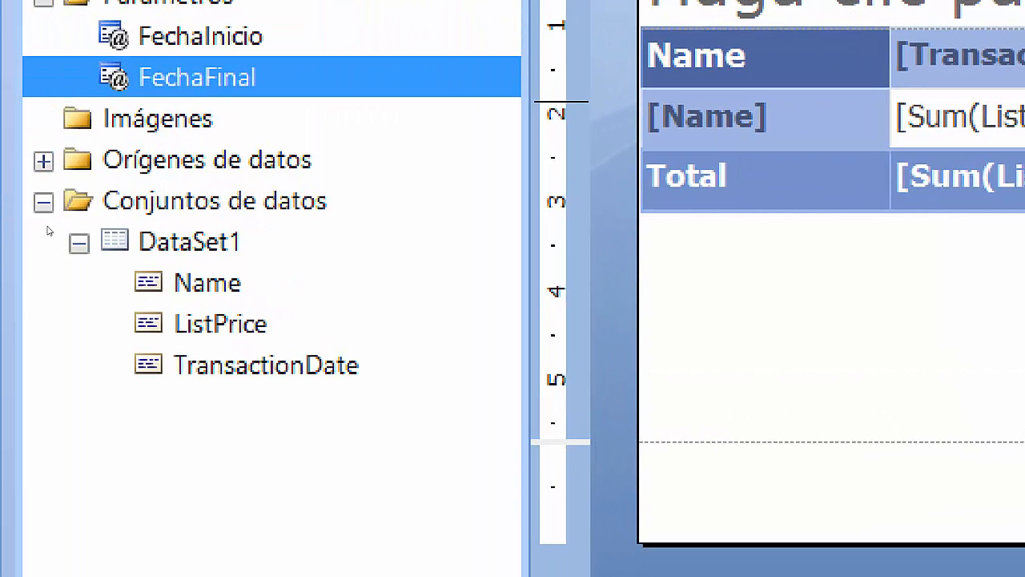
right_click(173, 247)
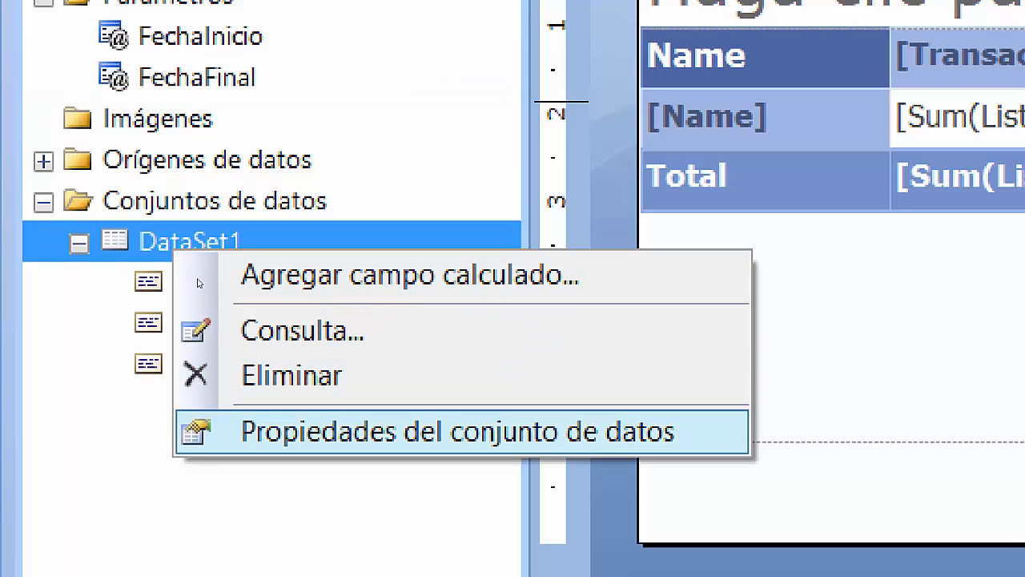
left_click(400, 431)
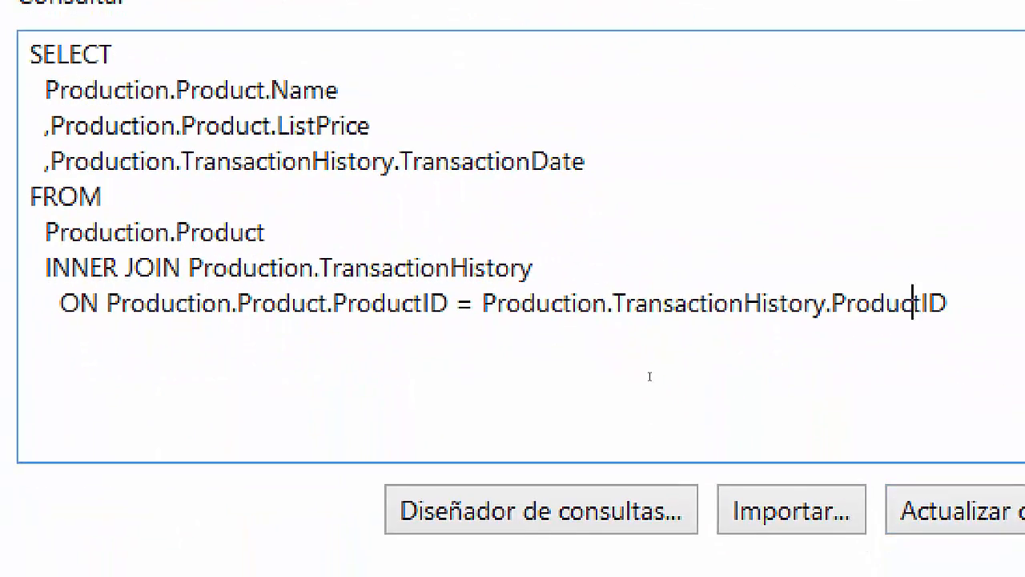
key("Right")
key("Right")
key("Right")
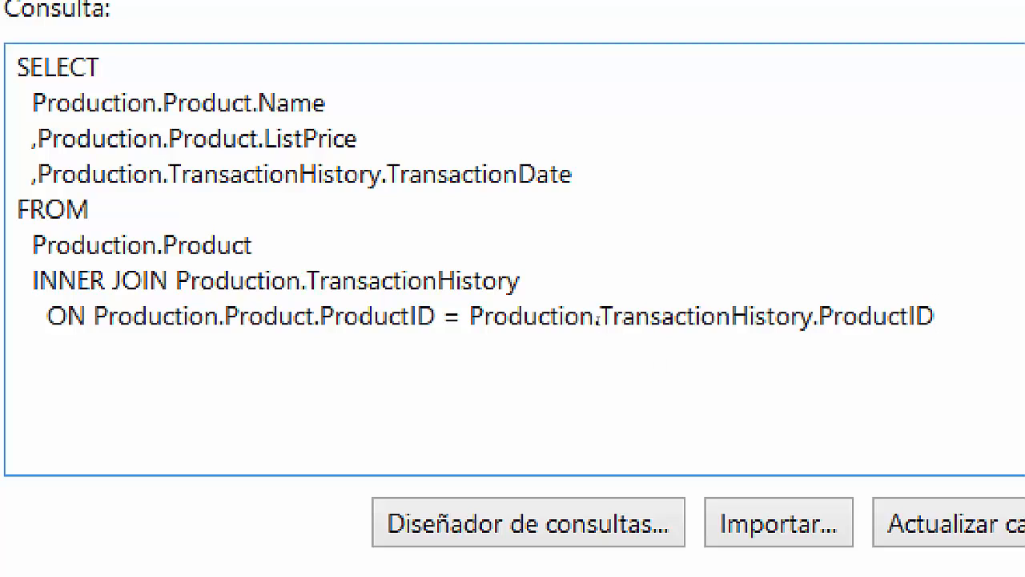
key("Return")
type("WHERE ")
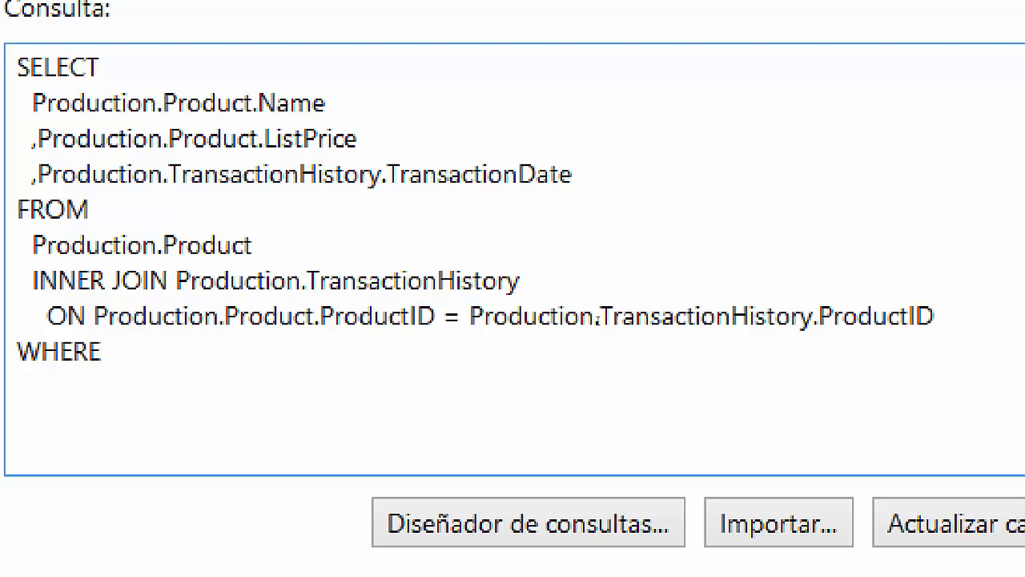
type("TransactionDate")
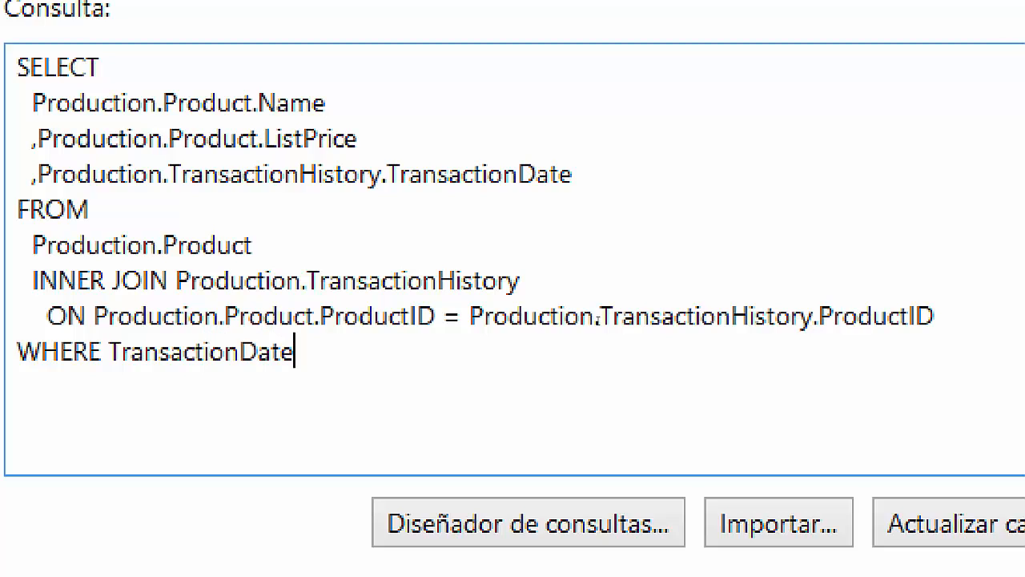
type(" >")
type("FechaInicial")
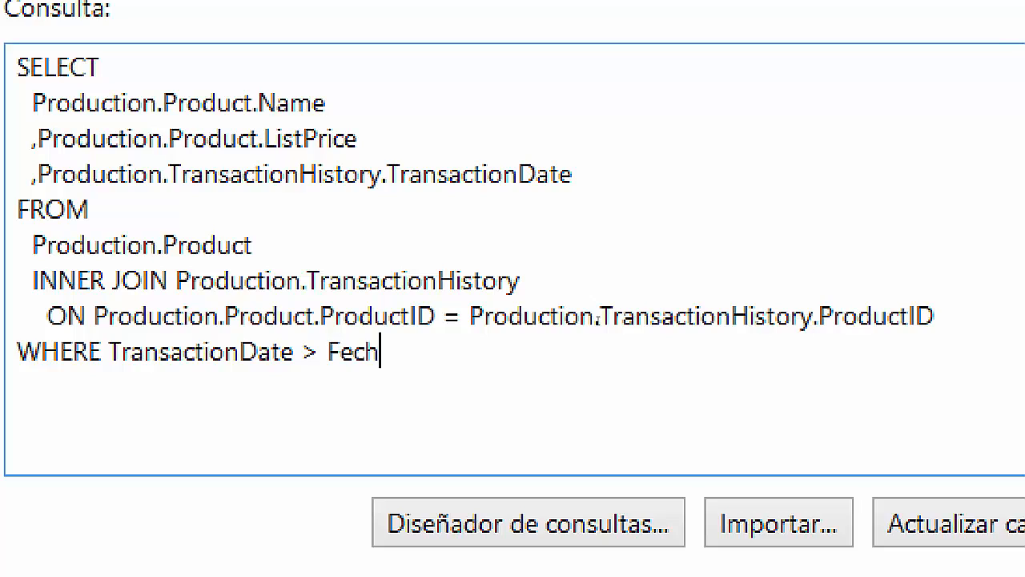
key("Left")
key("Left")
key("Left")
key("Left")
key("Left")
key("Left")
key("Left")
key("Left")
key("Left")
key("Left")
key("Left")
key("Left")
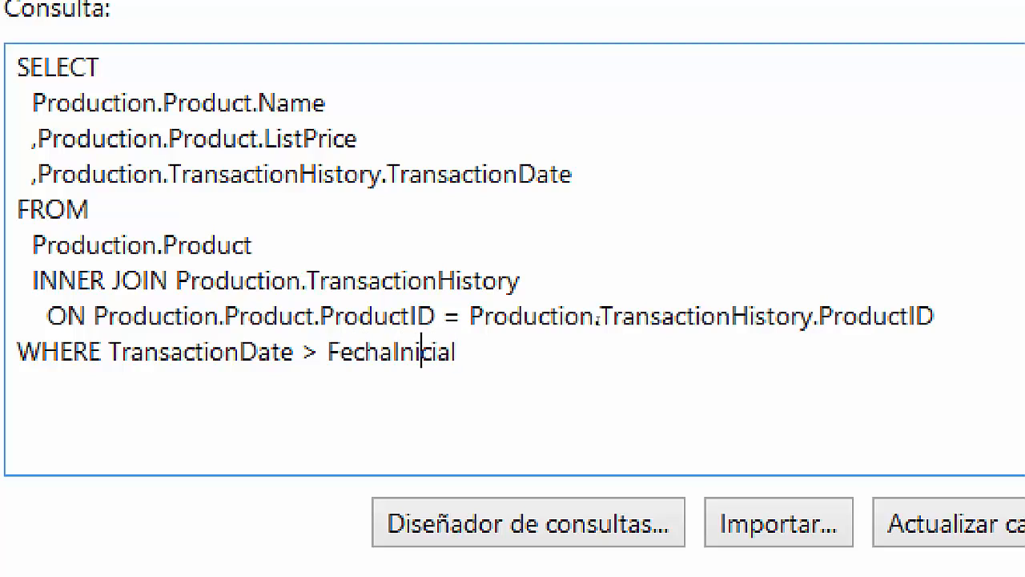
type("@")
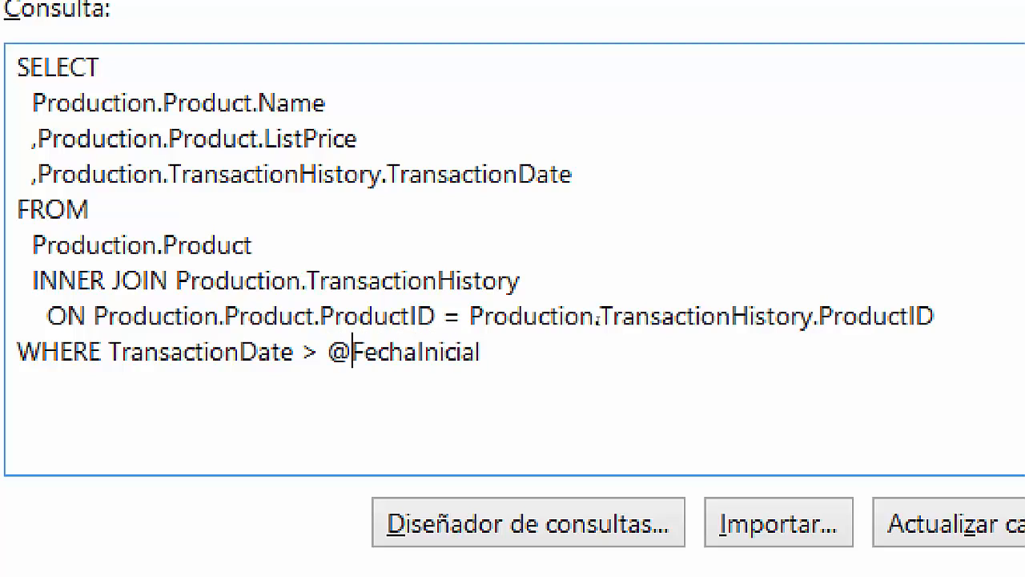
key("End")
type("AND")
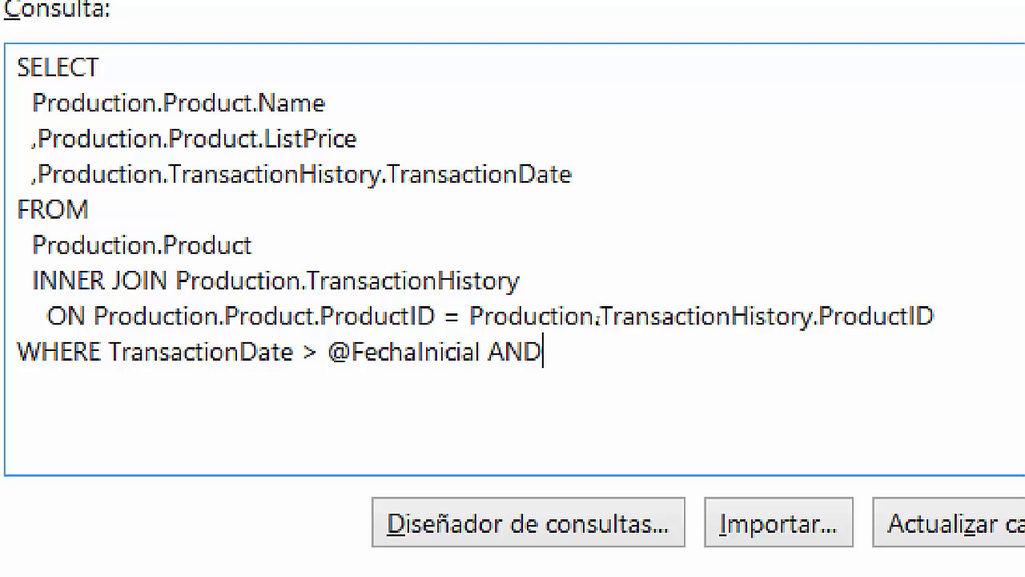
type(" TransactionDate")
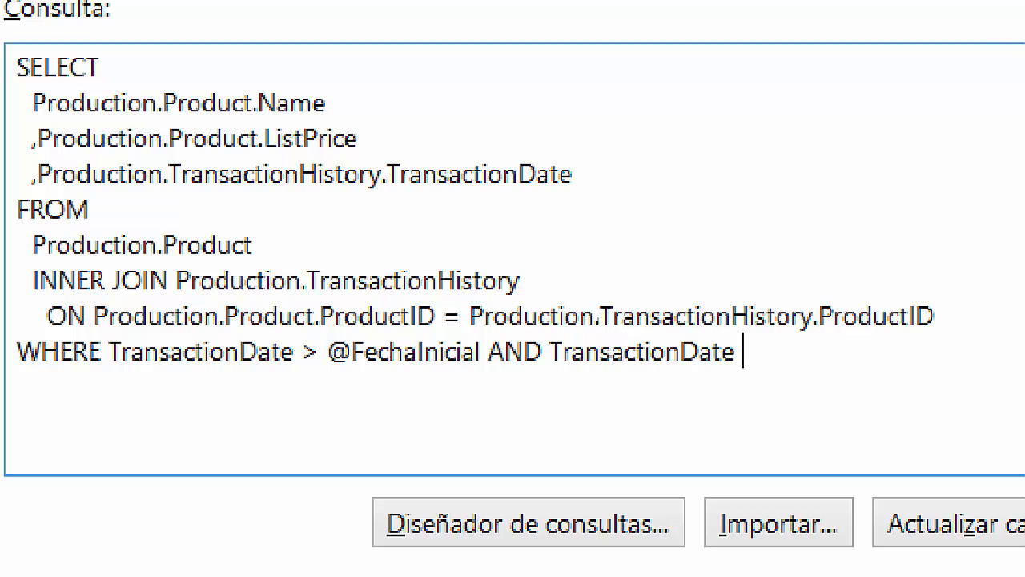
type(" >")
key("BackSpace")
type("< @FechaFinal")
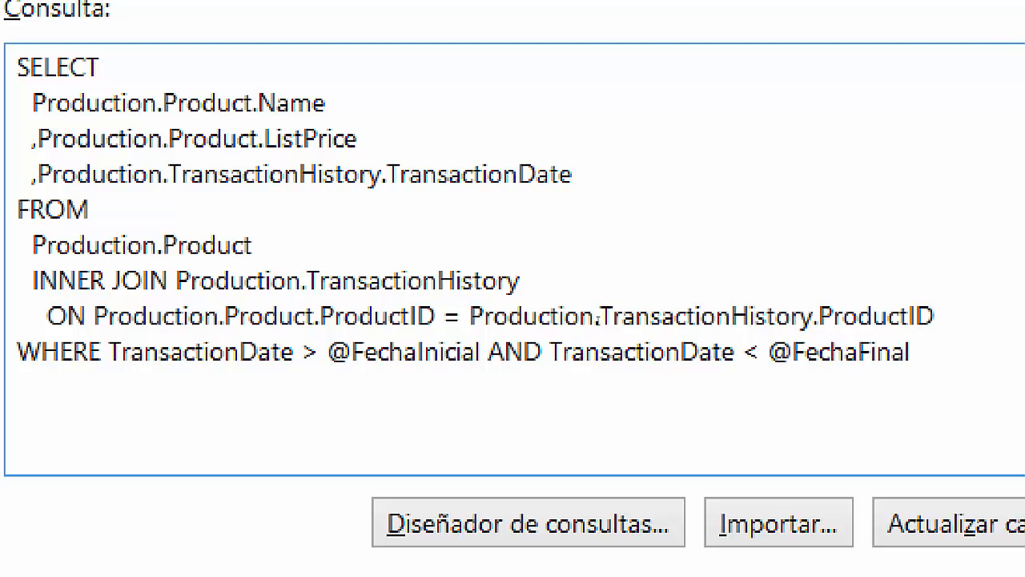
Make both date comparisons inclusive (>= and <=), accept the query and run the report.
key("Left")
key("Left")
key("Left")
key("Left")
key("Left")
key("Left")
key("Left")
key("Left")
key("Left")
key("Left")
key("Left")
key("Left")
key("Left")
key("Left")
key("Left")
key("Left")
key("Left")
key("Left")
key("Left")
key("Left")
key("Left")
key("Left")
key("Left")
key("Left")
key("Left")
key("Left")
key("Left")
key("Left")
key("Left")
key("Left")
key("Left")
key("Left")
key("Left")
key("Left")
key("Left")
key("Left")
key("Left")
key("Left")
key("Left")
key("Left")
type("=")
key("BackSpace")
key("Right")
type("=")
key("Right")
key("Right")
key("Right")
key("Right")
key("Right")
key("Right")
key("Right")
key("Right")
key("Right")
key("Right")
key("Right")
key("Right")
key("Right")
key("Right")
key("Right")
key("Right")
key("Right")
key("Right")
key("Right")
key("Right")
key("Right")
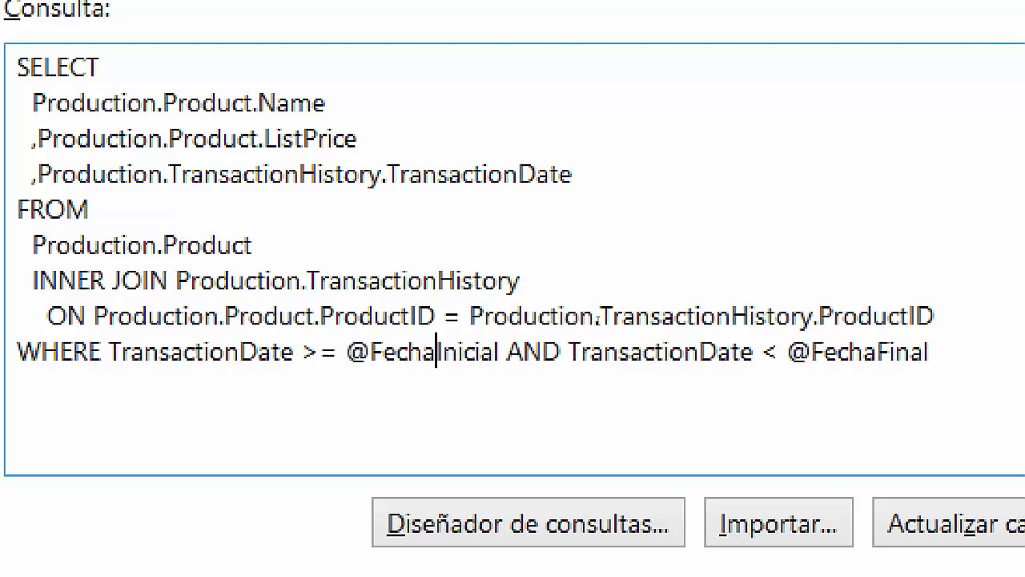
type("=")
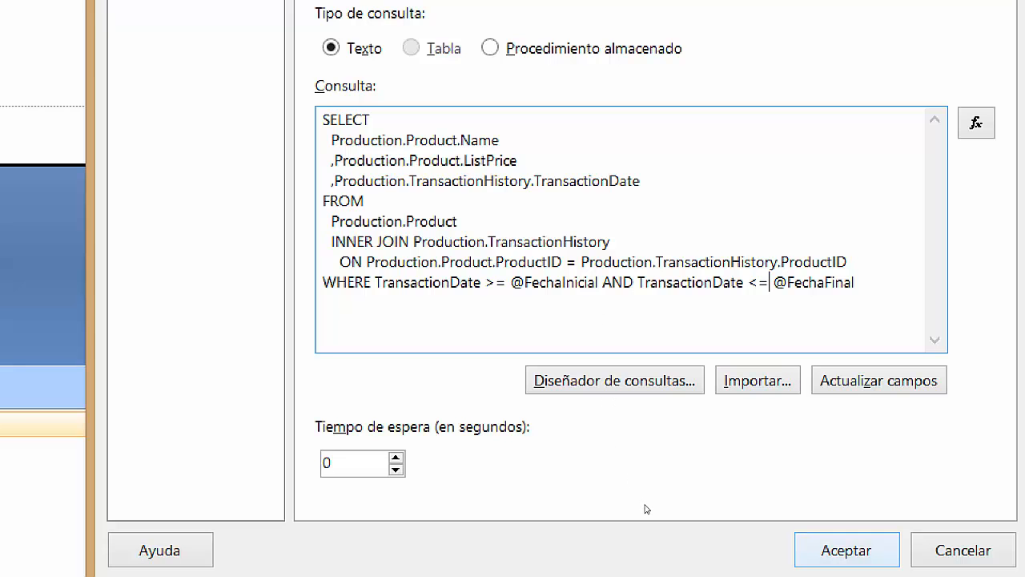
left_click(846, 550)
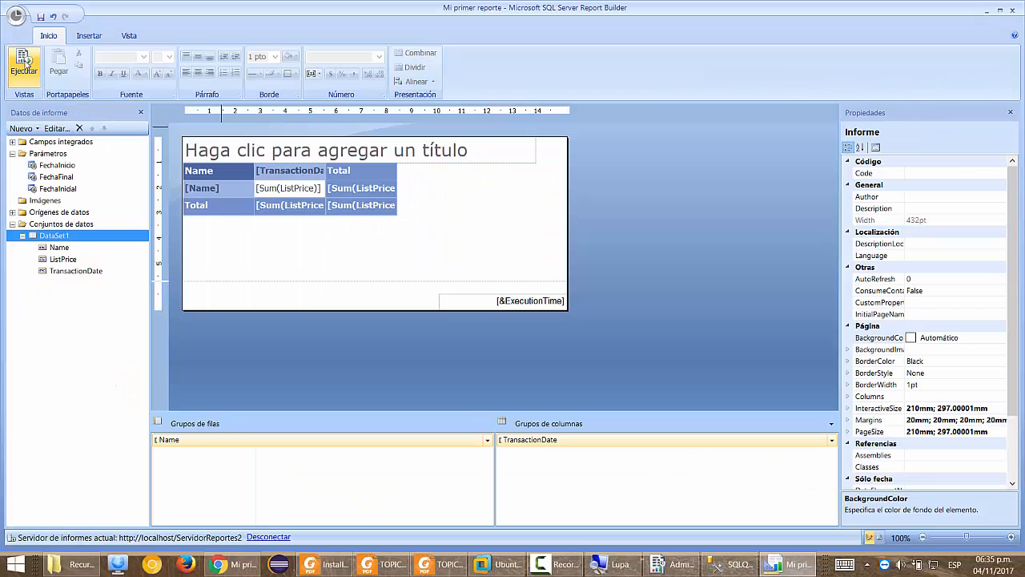
left_click(24, 63)
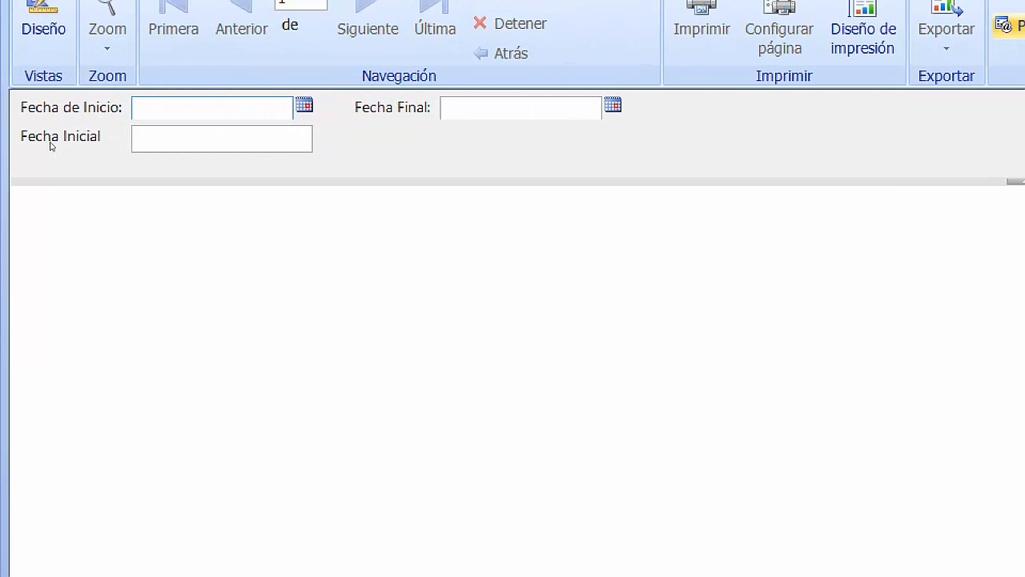
Enter Fecha de Inicio 01/01/2014 and pick 3 January 2014 as Fecha Final from the calendar.
type("01/01/2014")
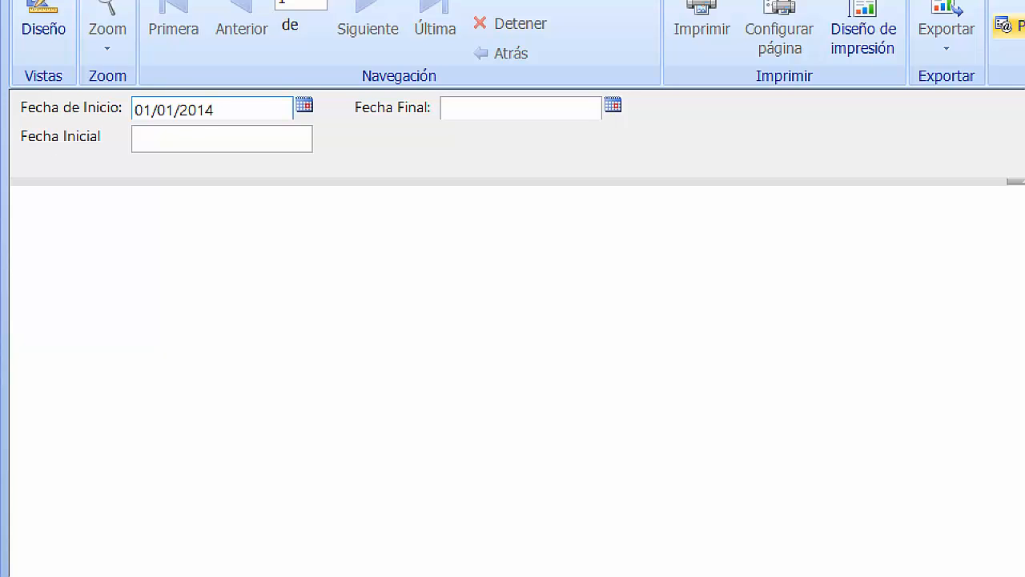
left_click(549, 107)
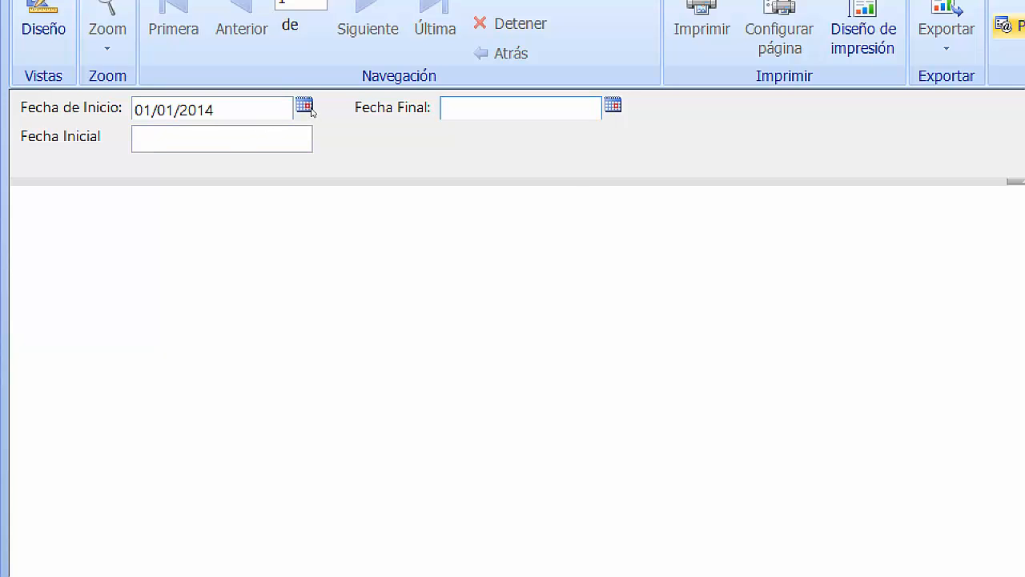
left_click(613, 105)
left_click(583, 145)
left_click(583, 145)
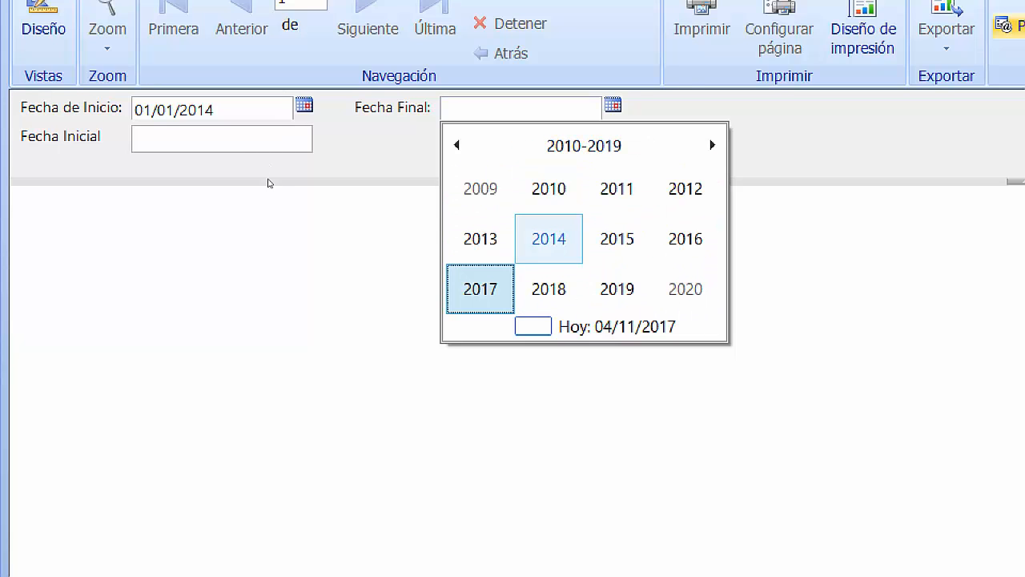
left_click(547, 238)
left_click(480, 189)
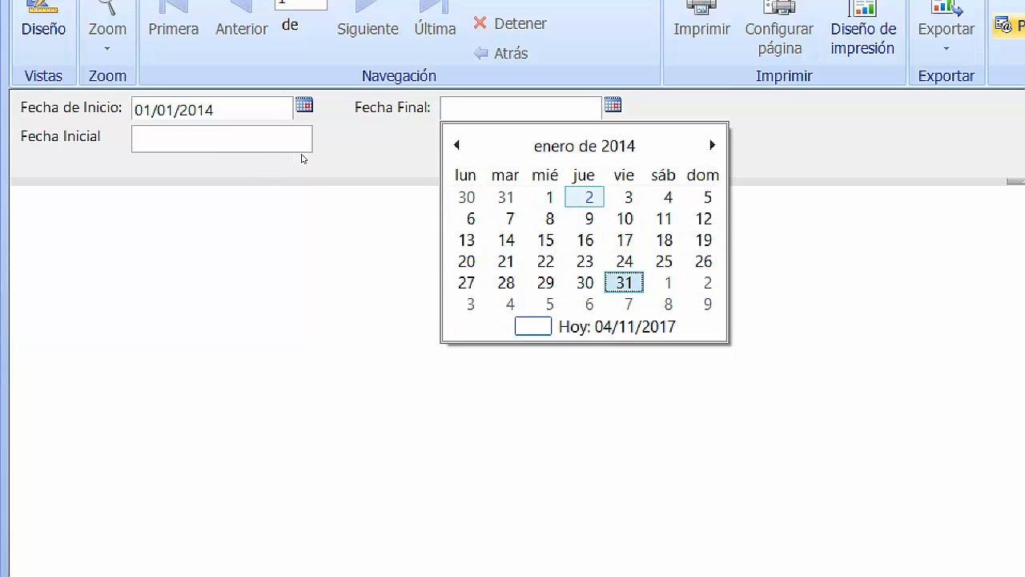
left_click(624, 197)
left_click(561, 110)
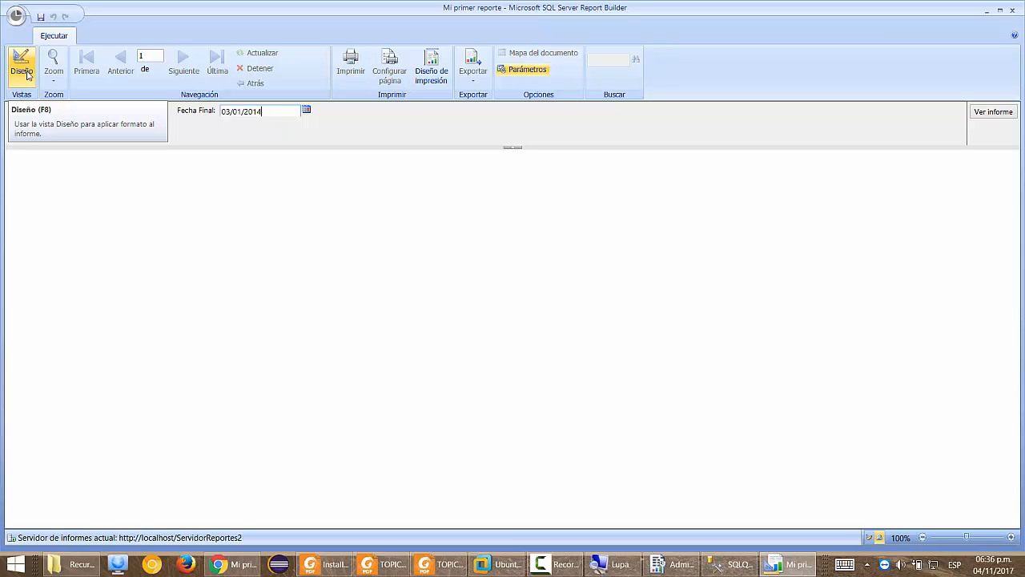
left_click(22, 68)
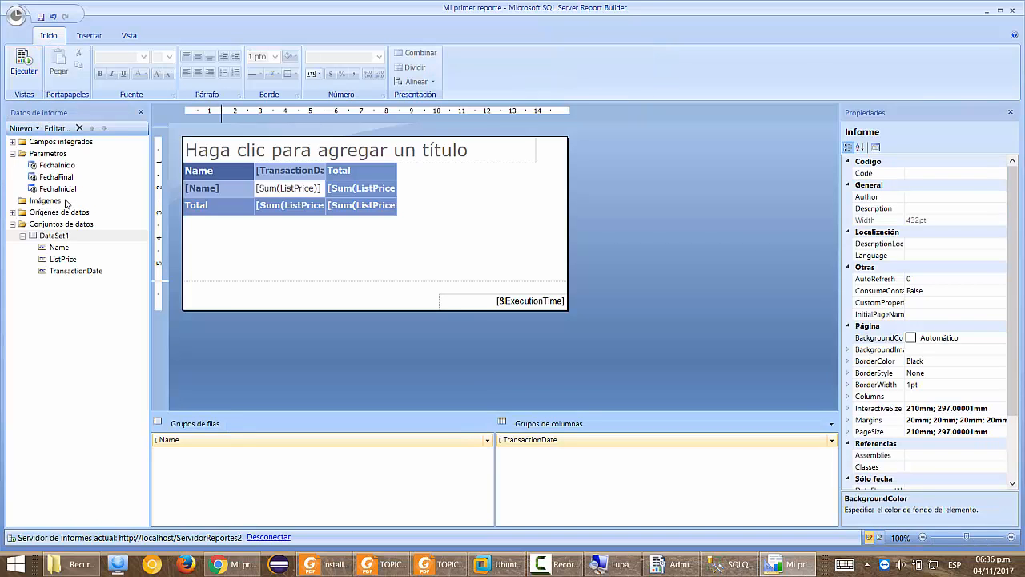
right_click(57, 235)
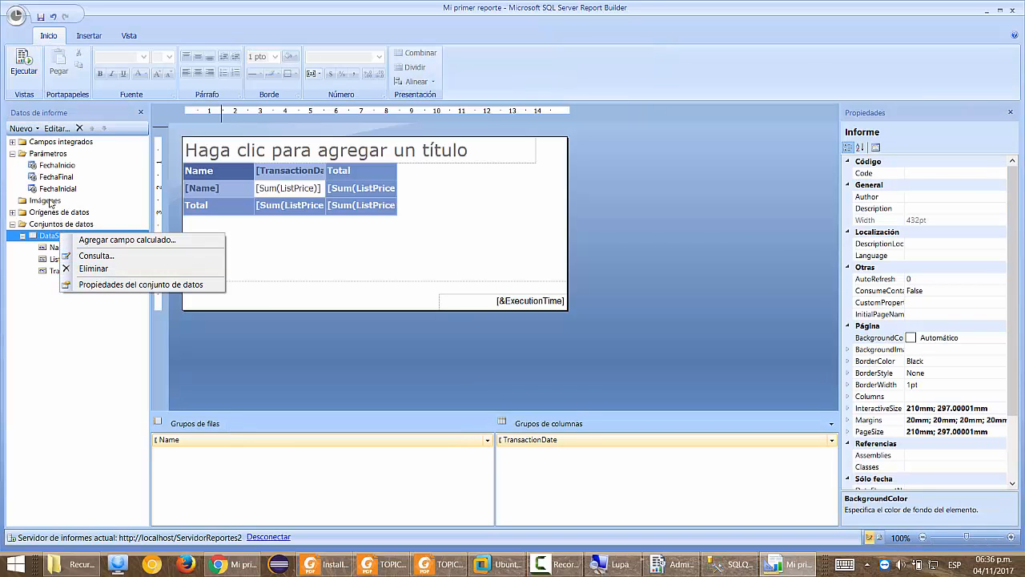
left_click(121, 285)
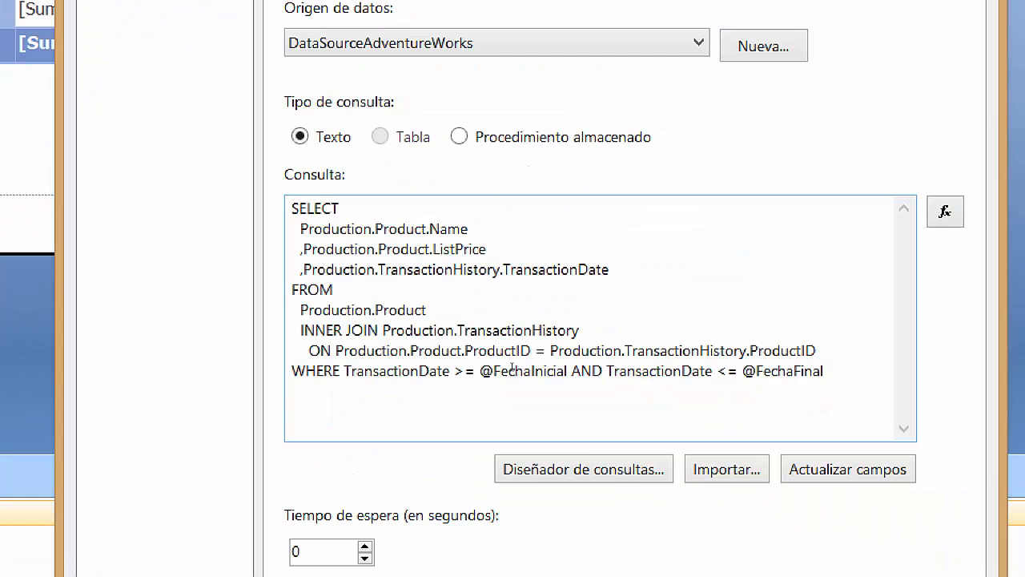
left_click(567, 371)
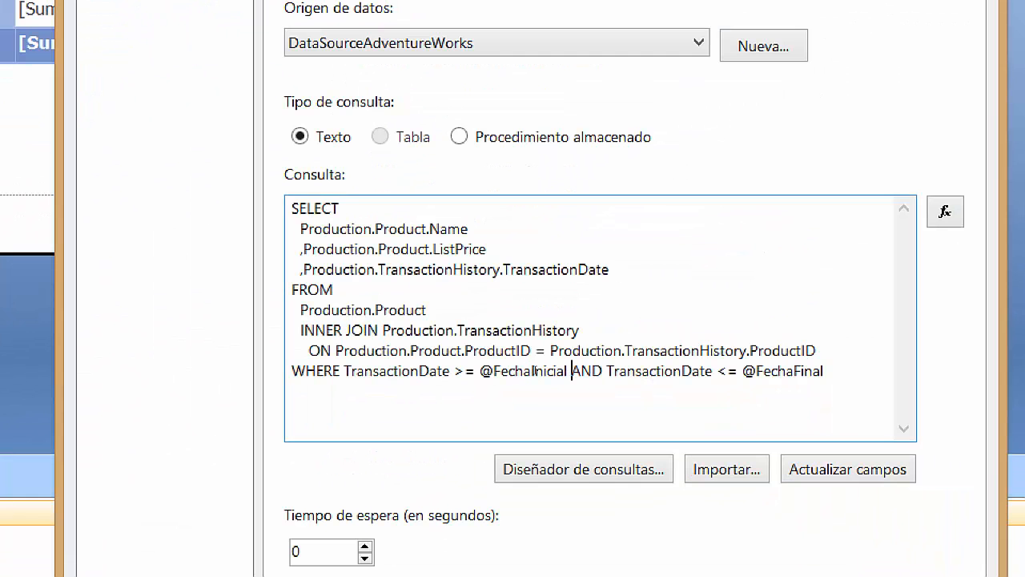
key("BackSpace")
key("BackSpace")
type("o")
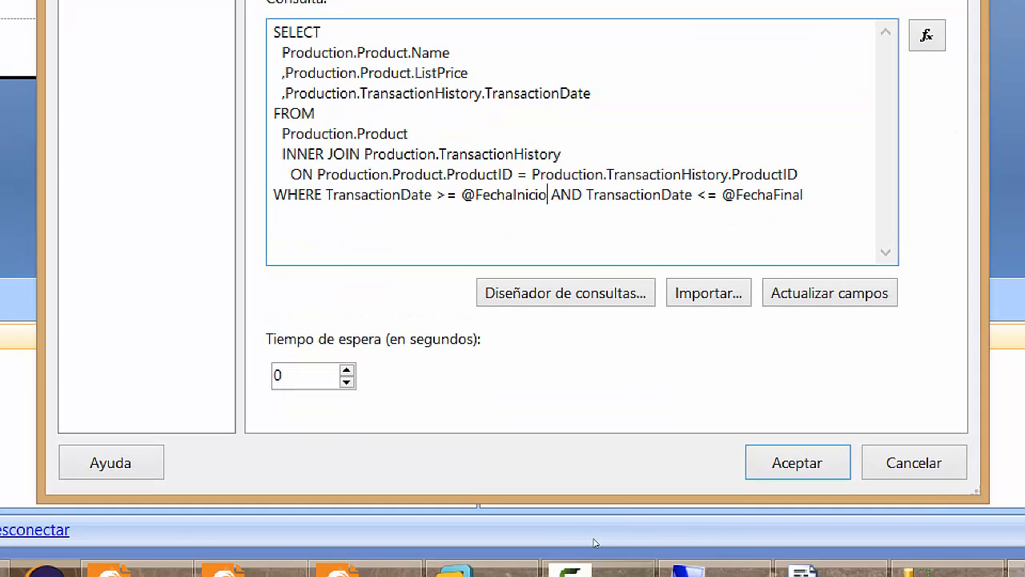
left_click(797, 463)
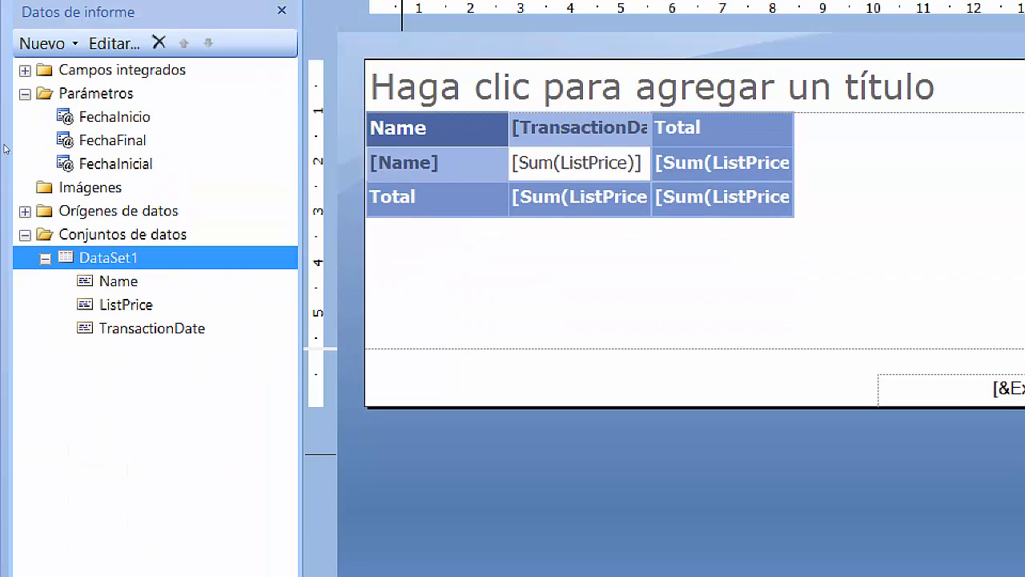
Delete the unused FechaInicial report parameter.
right_click(58, 172)
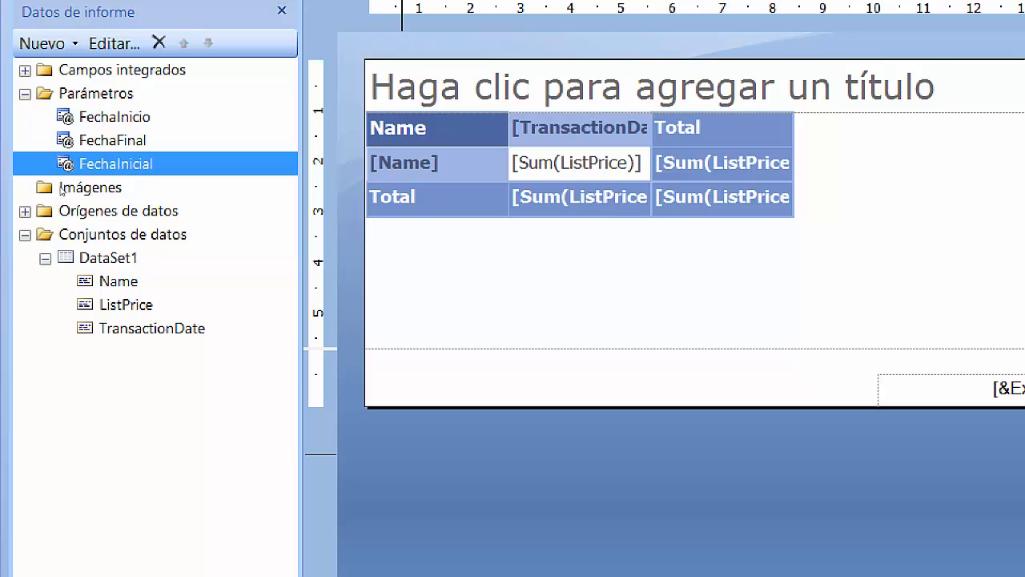
left_click(160, 175)
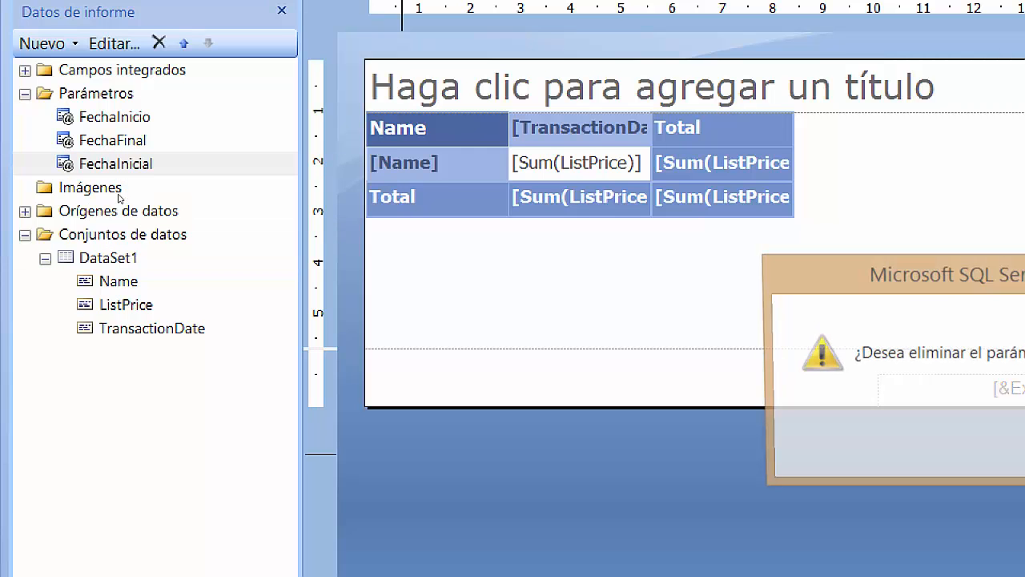
key("Return")
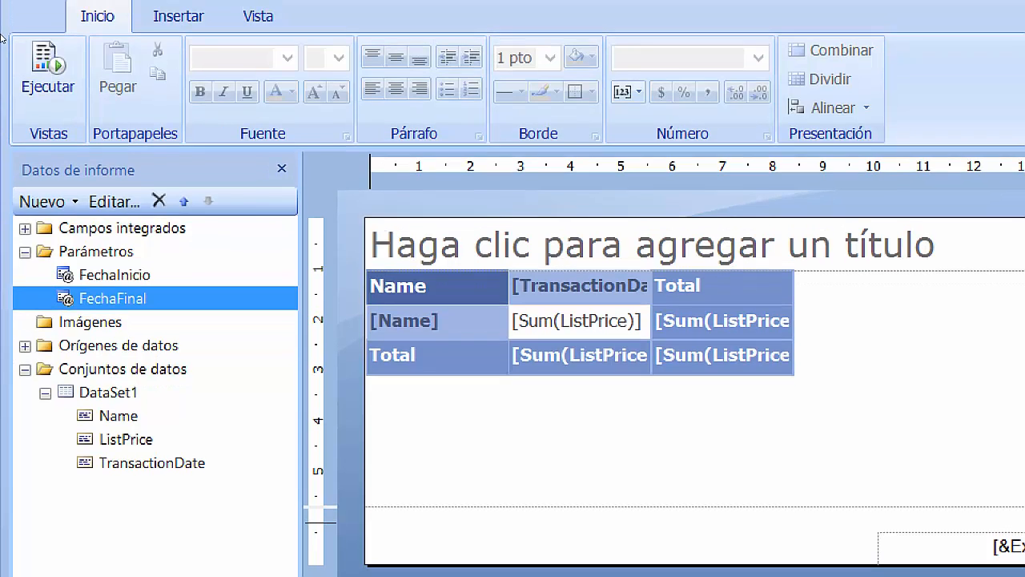
left_click(19, 53)
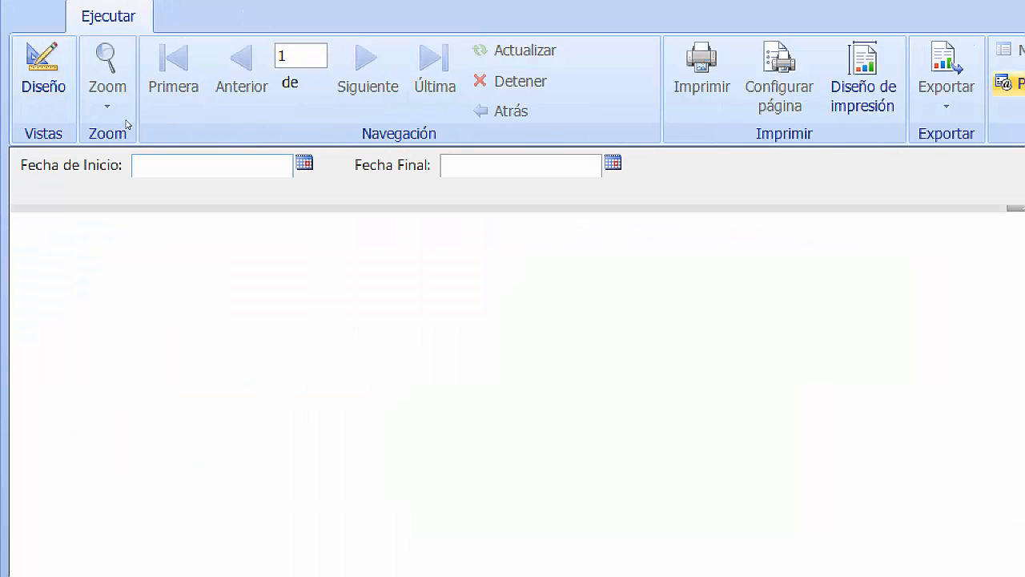
type("01/01/2014")
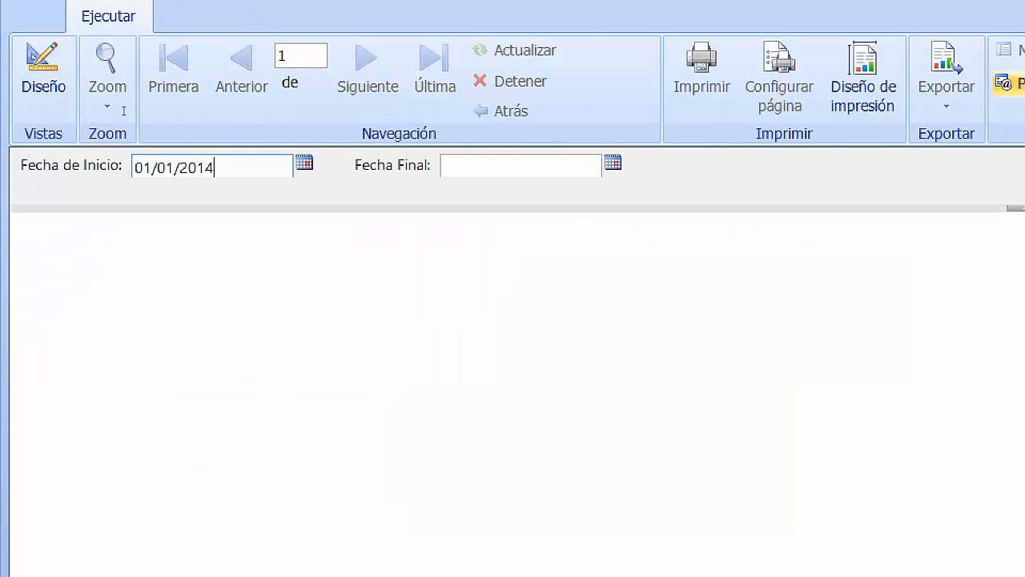
key("Tab")
type("03/01/2")
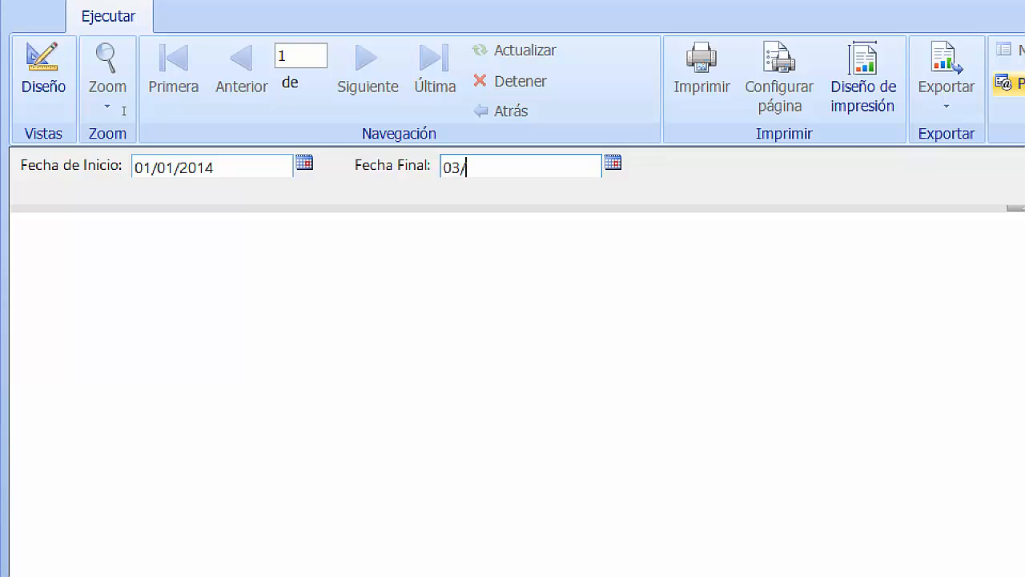
type("014")
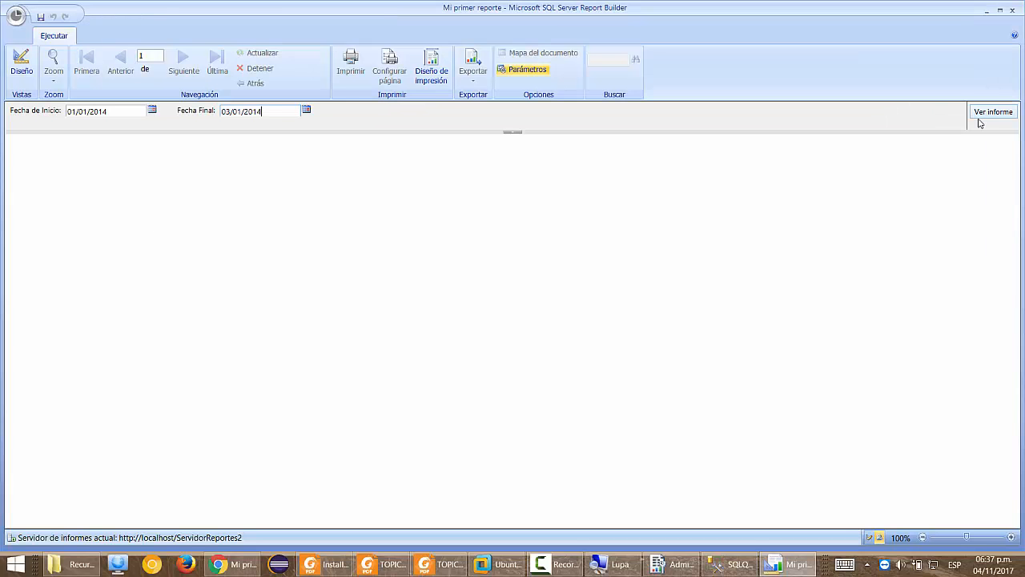
left_click(979, 118)
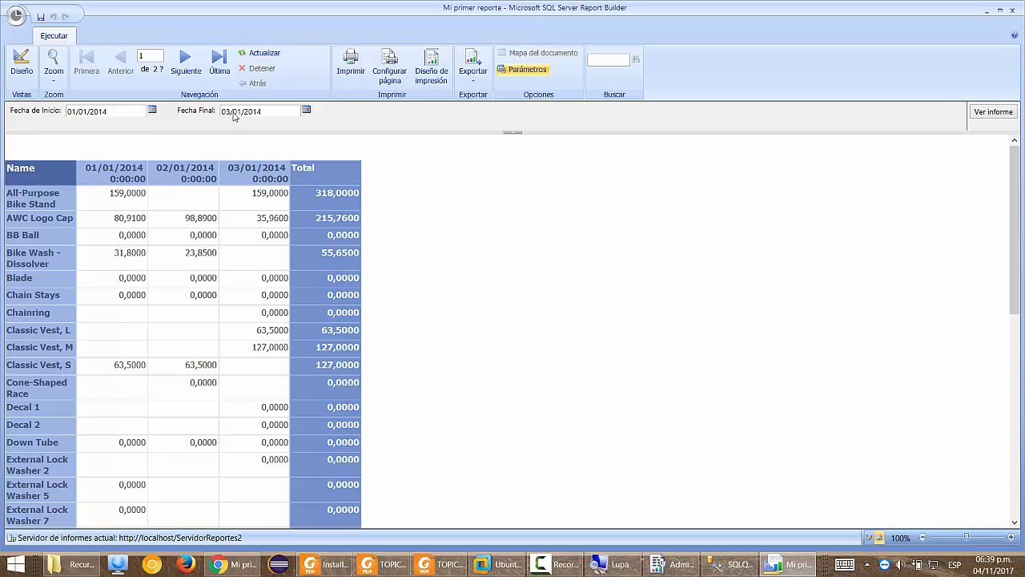
left_click(21, 64)
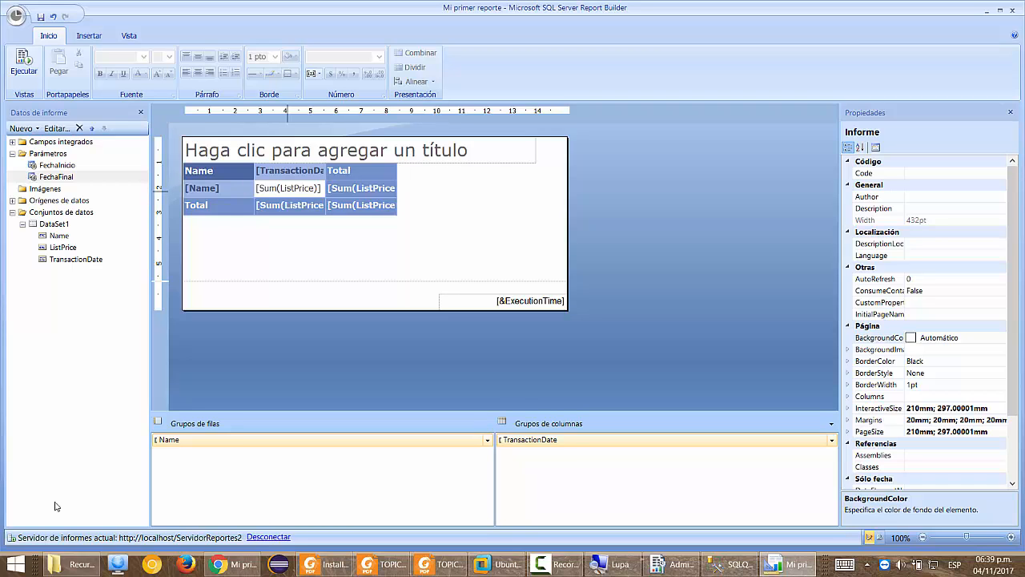
Open TOPICO 3.pdf from the course folder and scroll through the tutorial.
left_click(78, 564)
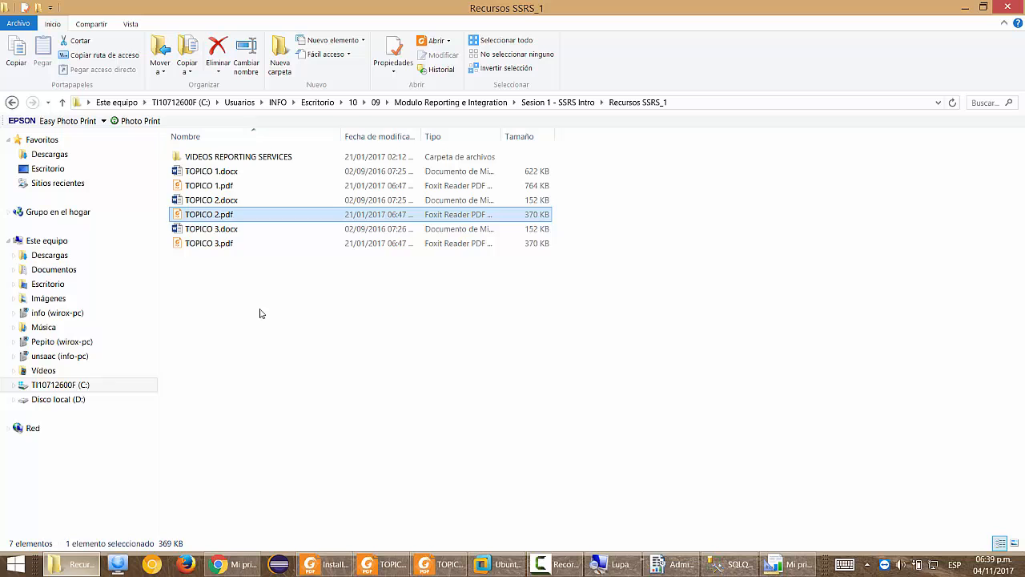
double_click(229, 245)
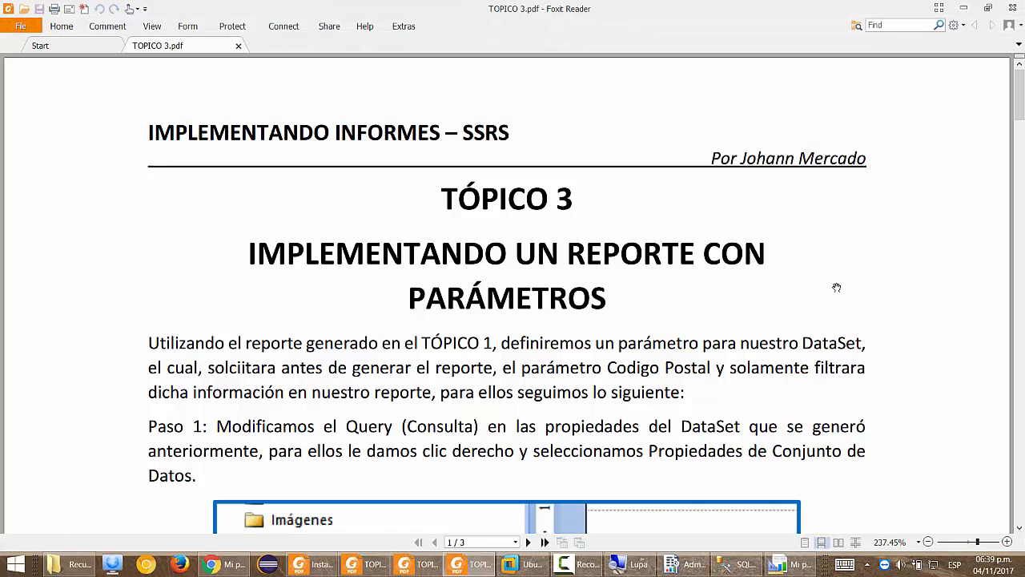
scroll(836, 286, "down", 1)
scroll(835, 291, "down", 10)
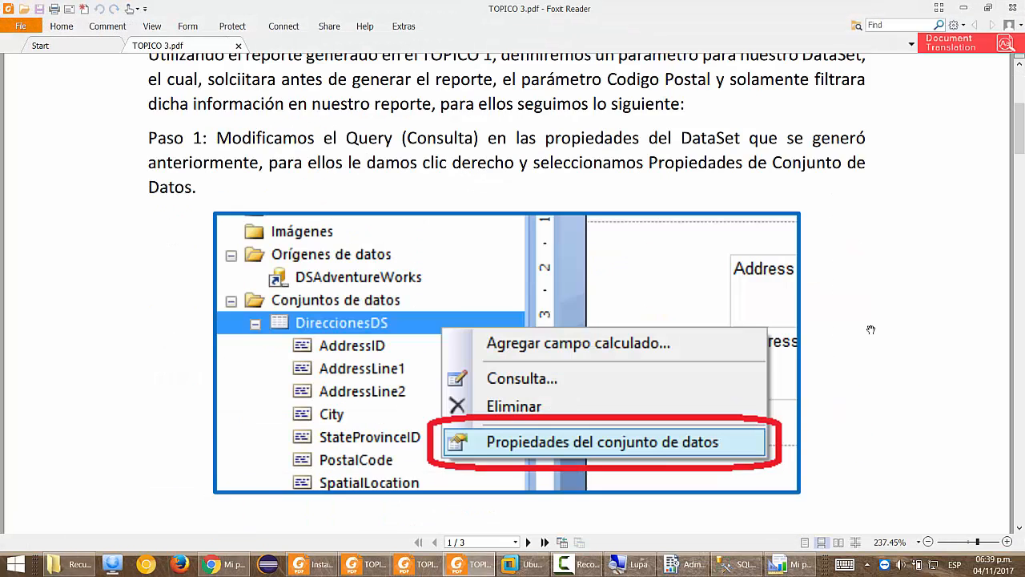
scroll(866, 336, "down", 5)
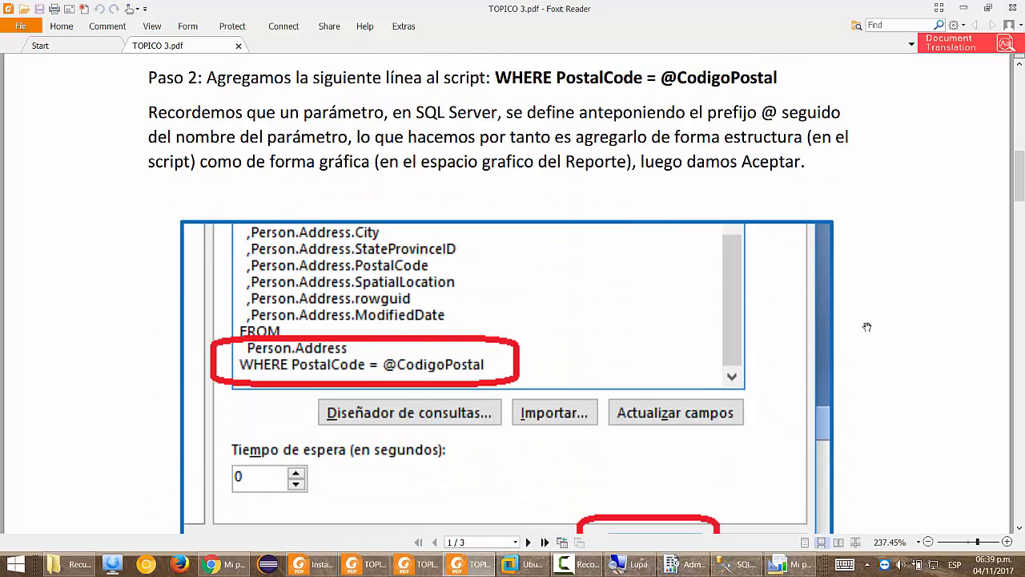
scroll(854, 343, "down", 10)
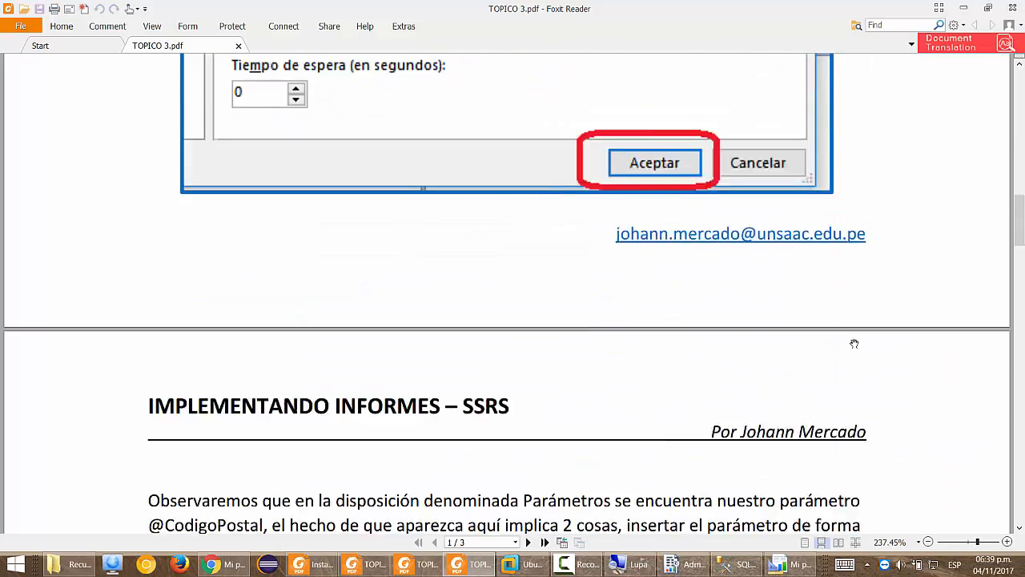
scroll(853, 344, "down", 12)
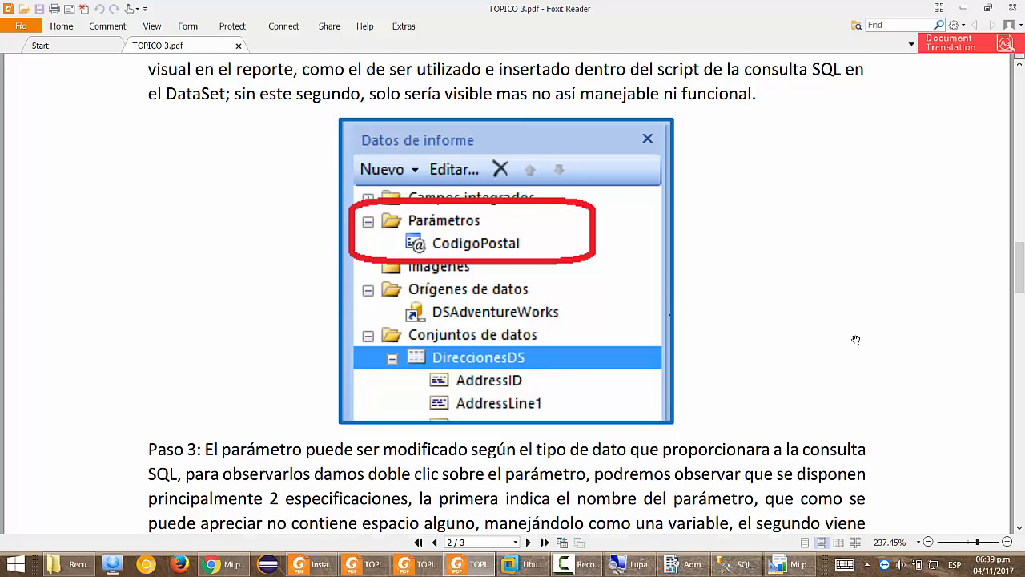
scroll(855, 340, "down", 15)
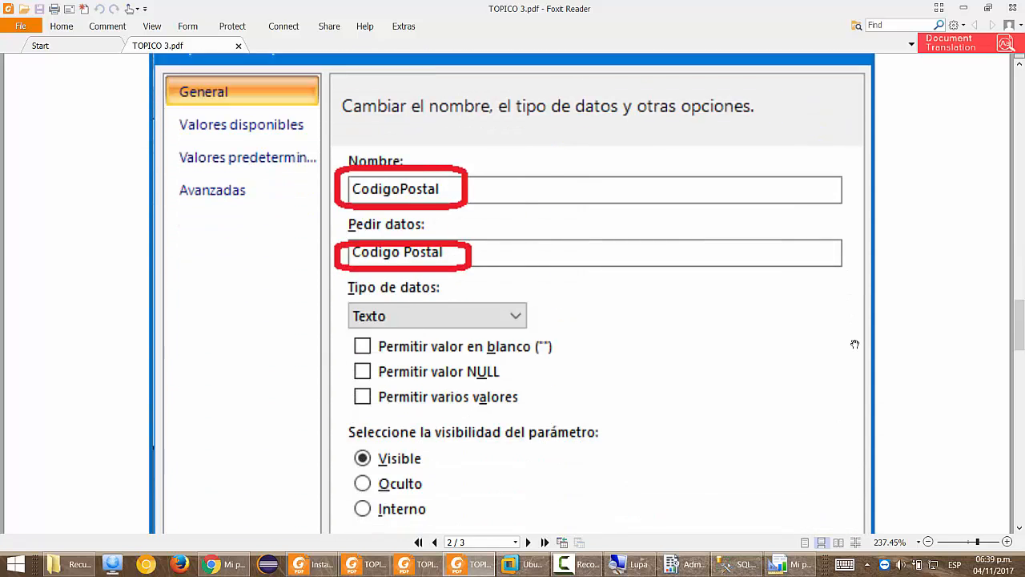
scroll(855, 345, "down", 15)
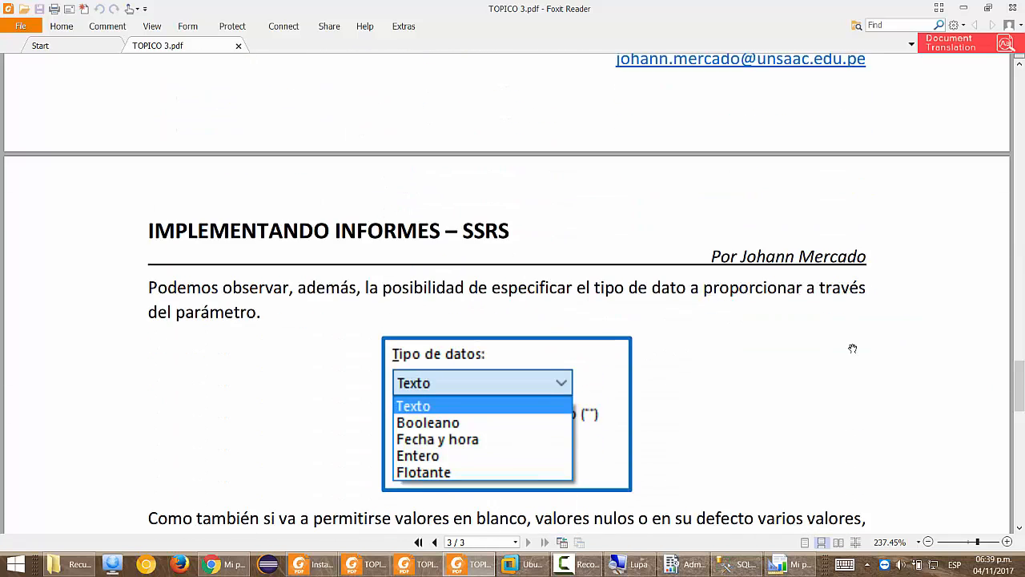
scroll(852, 348, "down", 12)
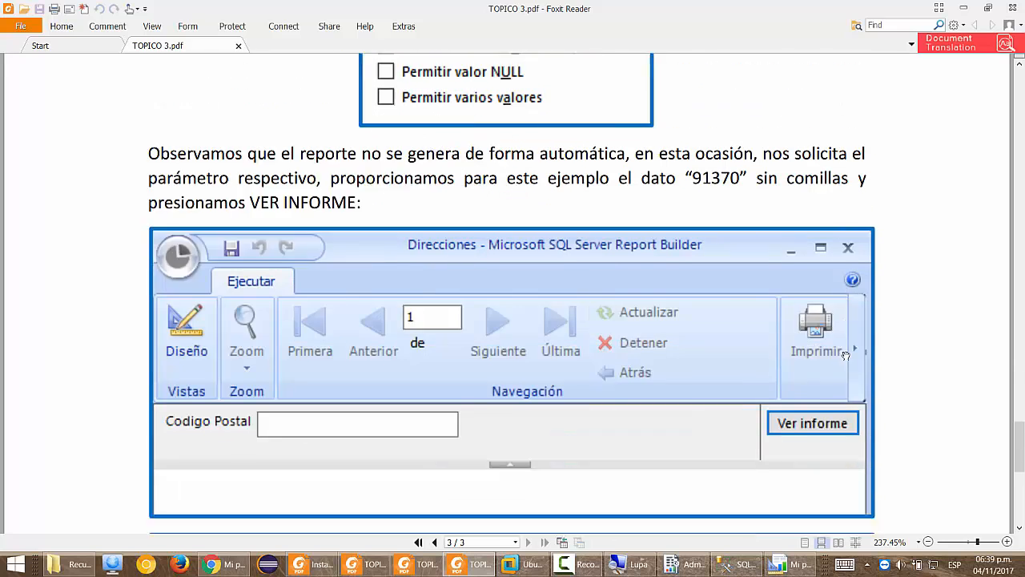
scroll(845, 354, "down", 4)
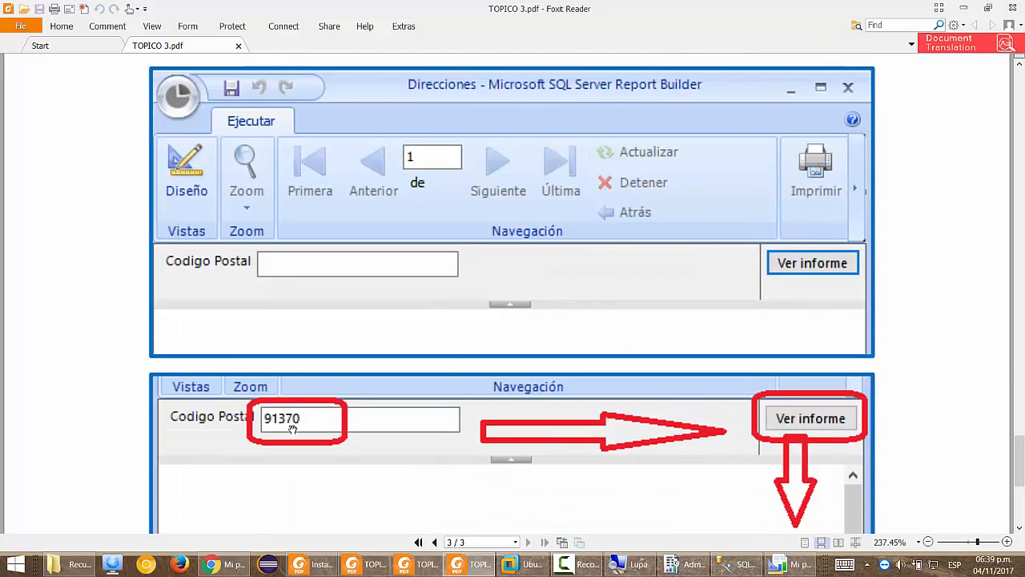
scroll(390, 432, "down", 6)
scroll(894, 409, "down", 2)
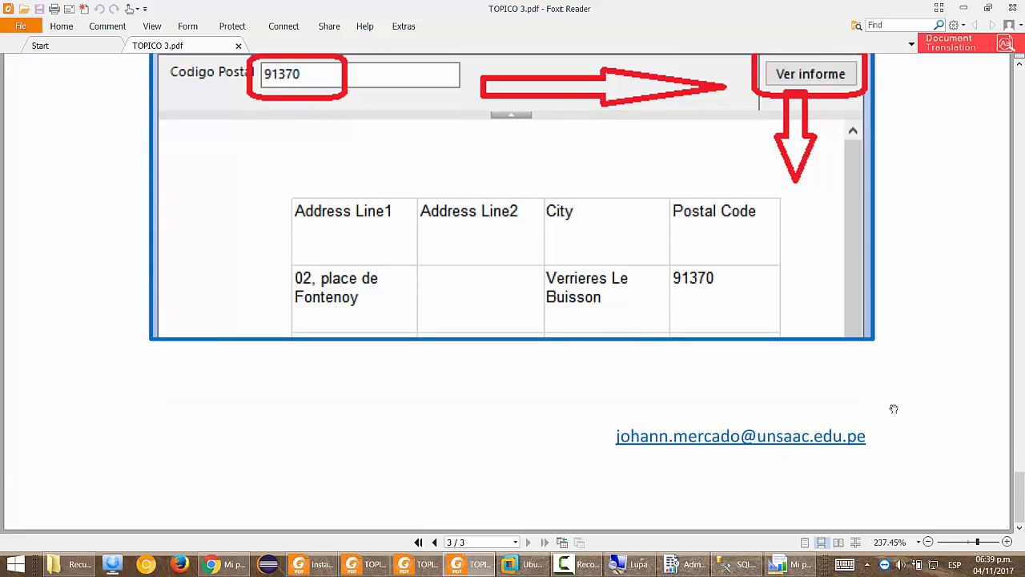
scroll(625, 373, "up", 5)
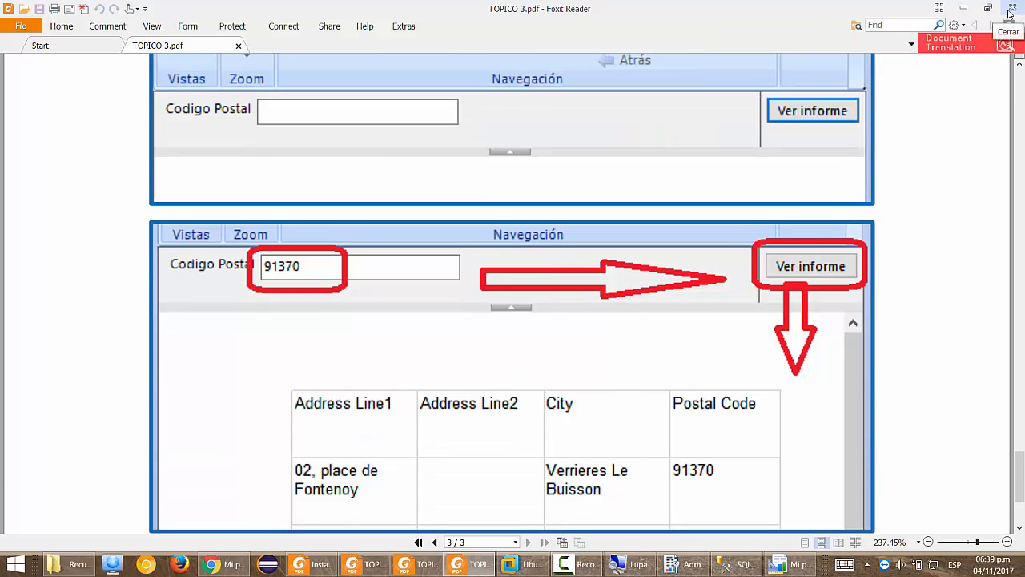
scroll(659, 392, "up", 4)
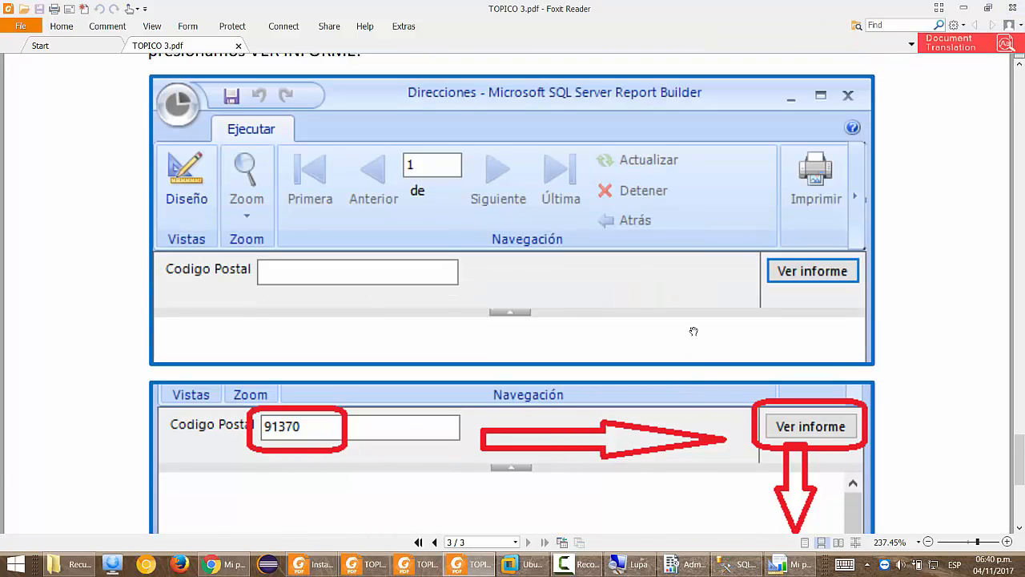
Go back to the start of the PDF and scroll down to Paso 1.
key("Home")
scroll(694, 328, "down", 7)
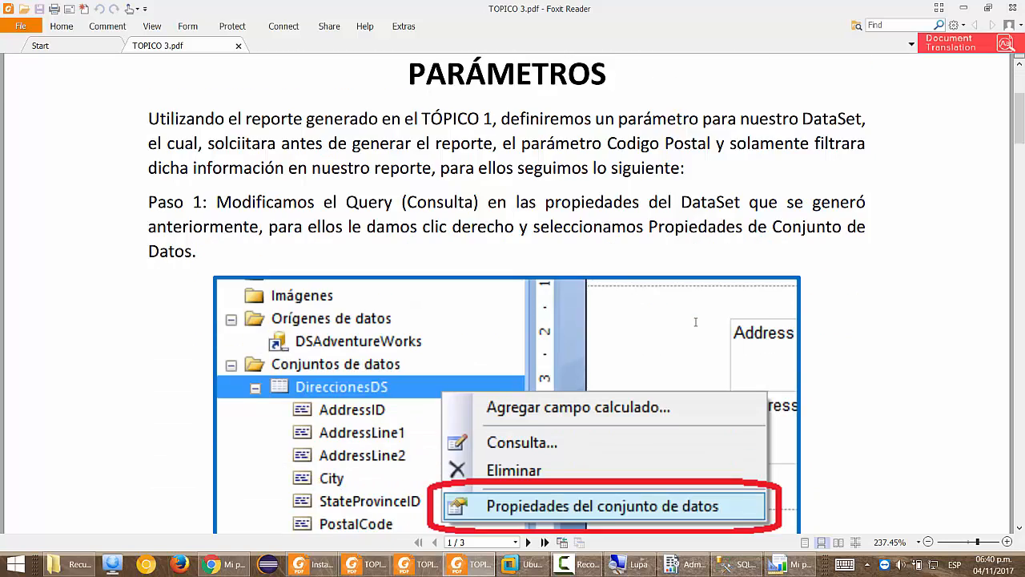
scroll(817, 192, "down", 1)
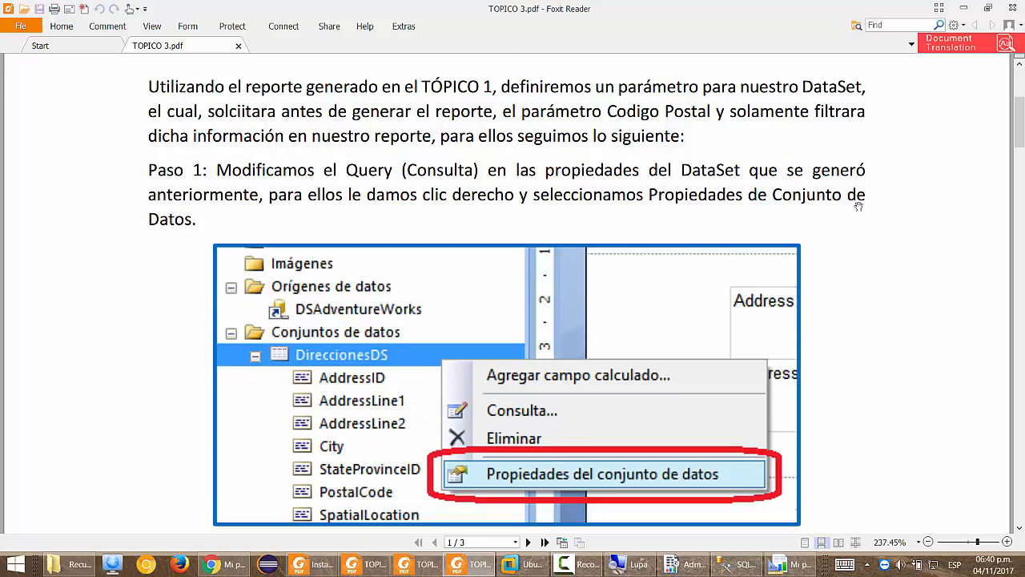
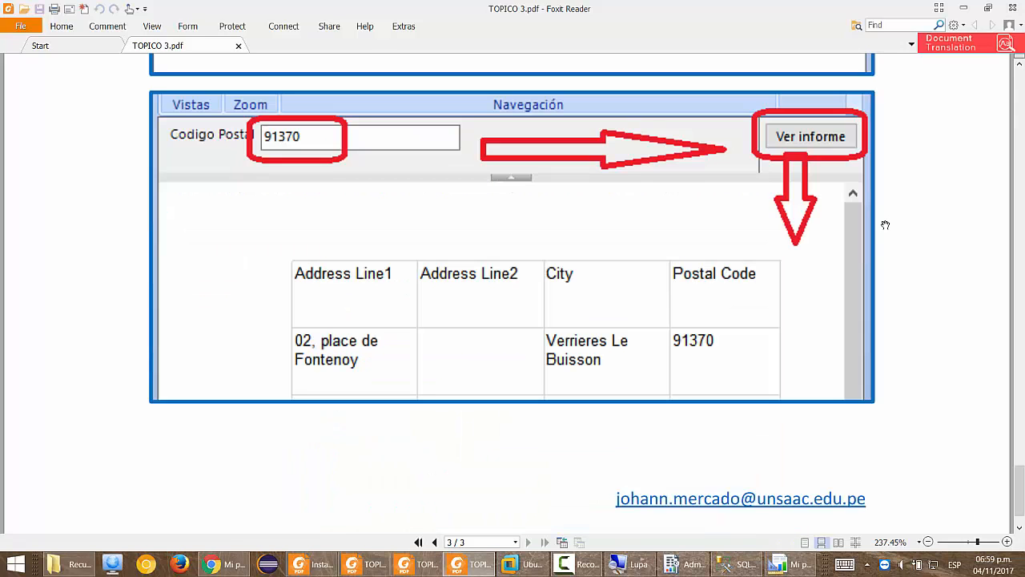
Switch from Foxit Reader to the Report Builder window showing 'Mi primer reporte'.
left_click(803, 570)
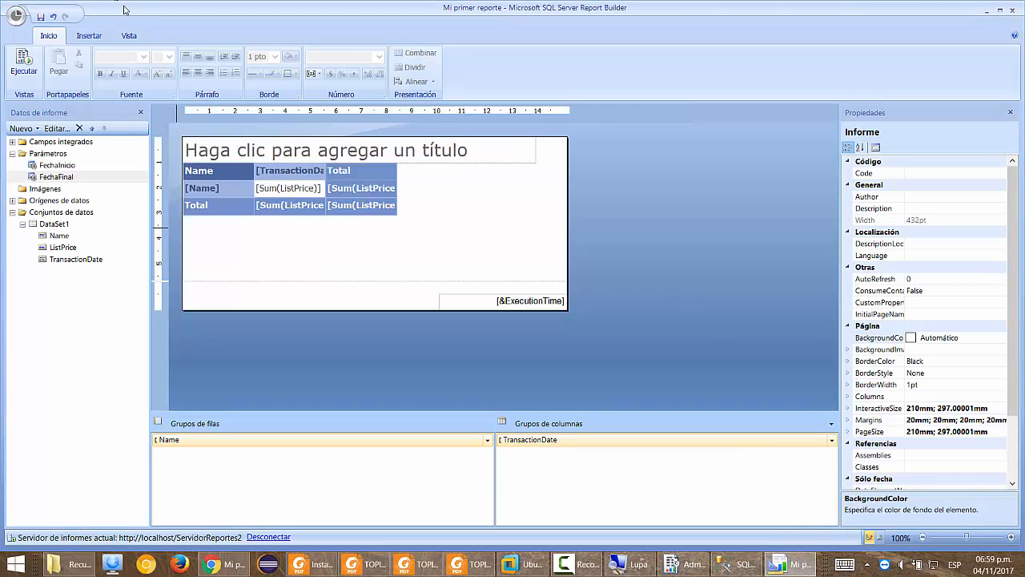
Start a new blank report from the application menu.
left_click(17, 16)
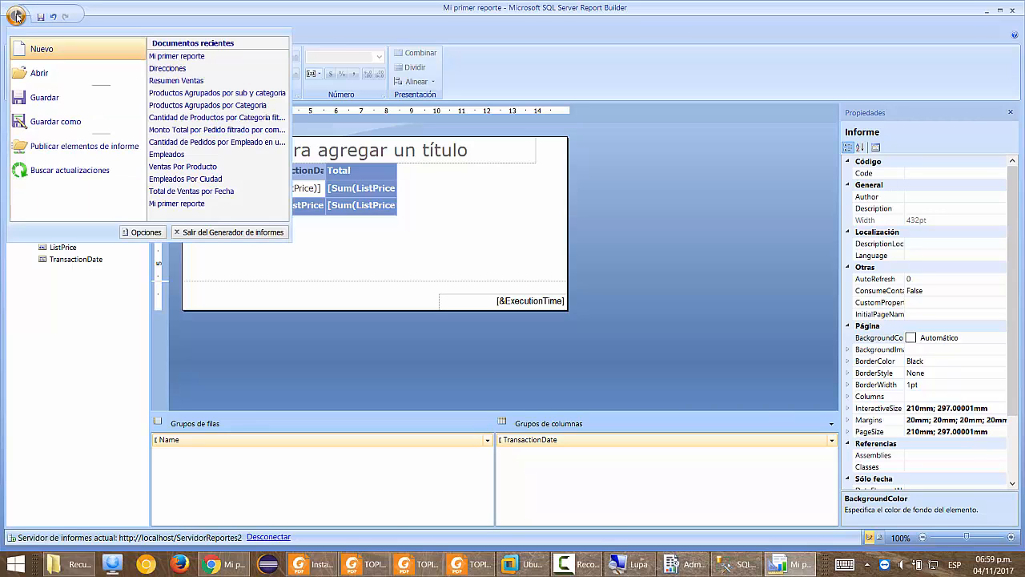
left_click(59, 54)
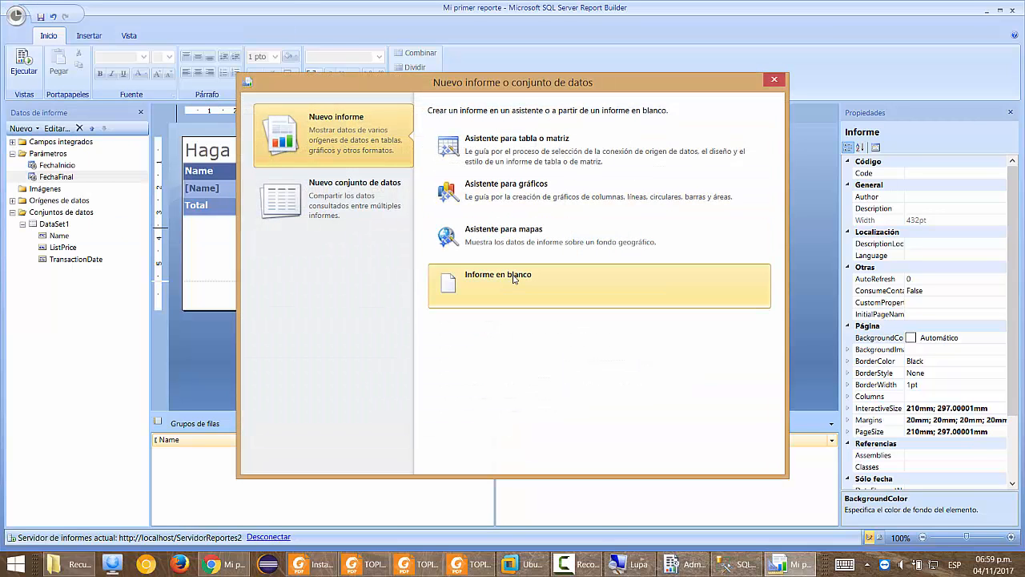
left_click(490, 336)
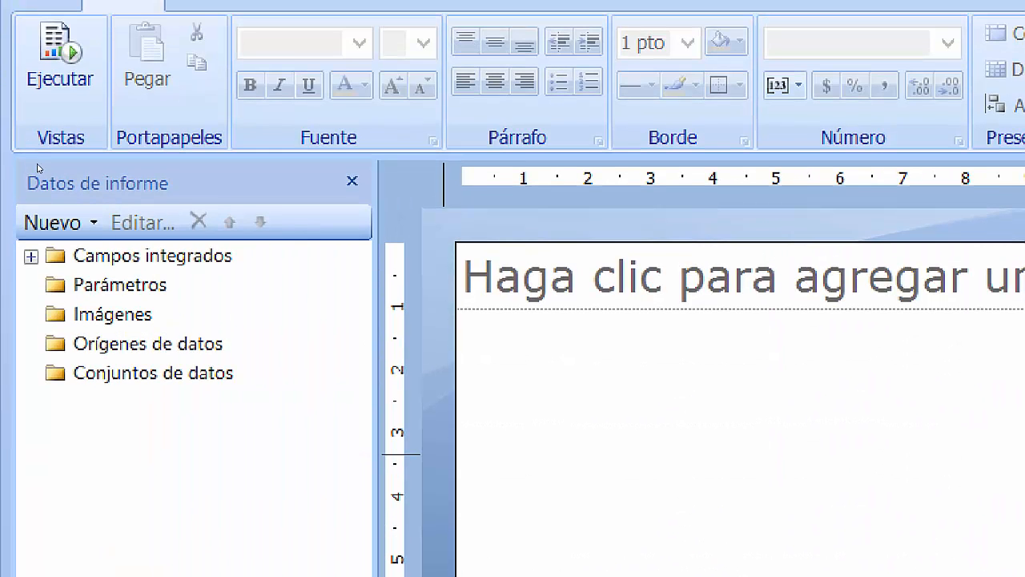
Add data source DSAdventure using the DSAdventureWorks shared connection, testing the connection successfully.
left_click(100, 343)
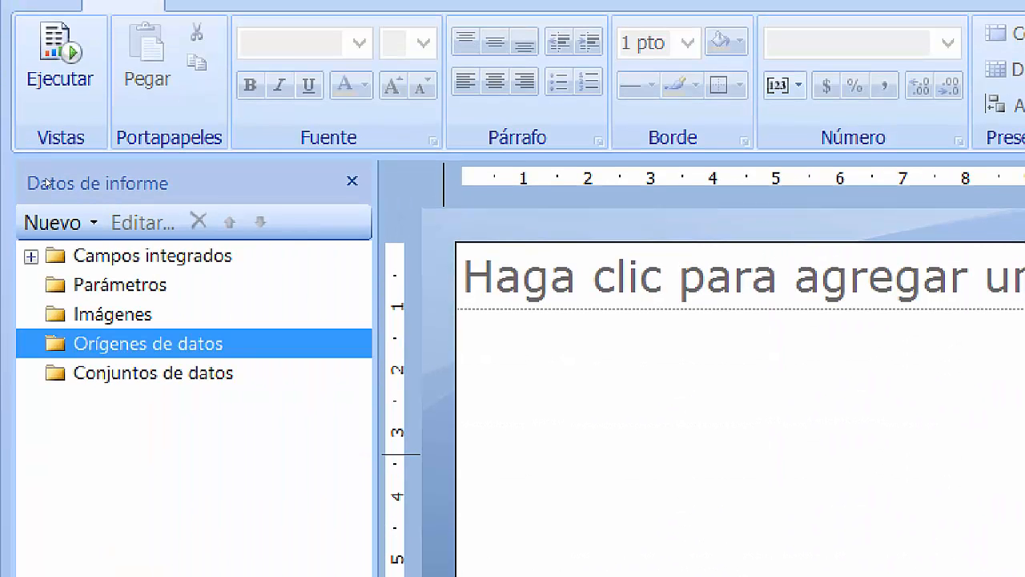
right_click(118, 344)
left_click(264, 362)
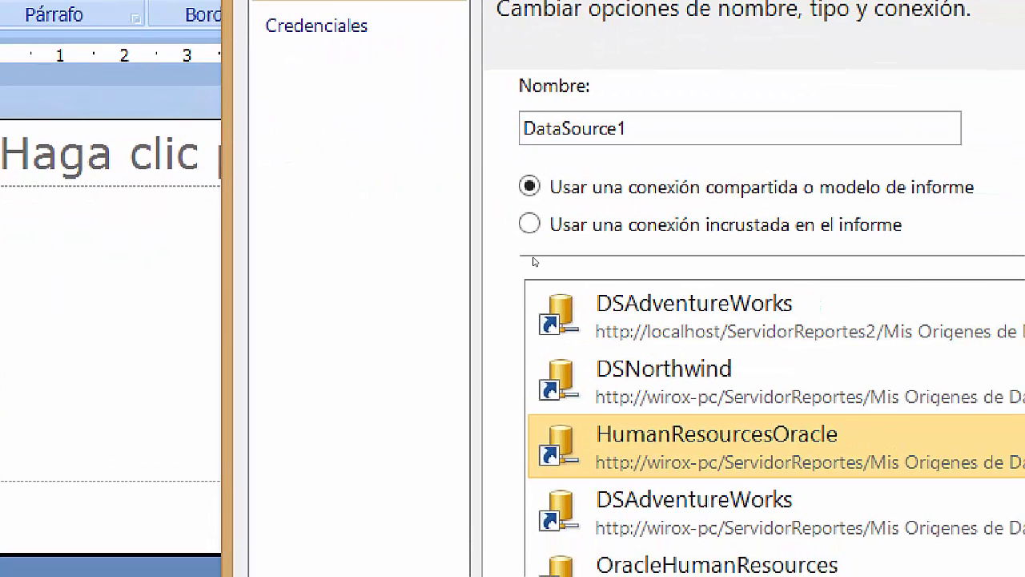
left_click_drag(468, 136, 358, 137)
type("DS")
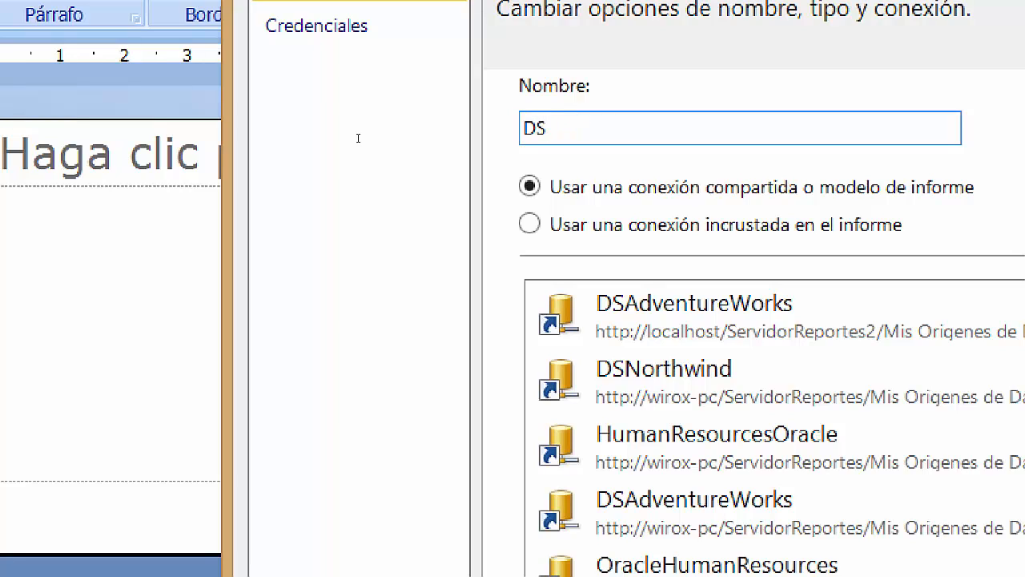
type("Adventure")
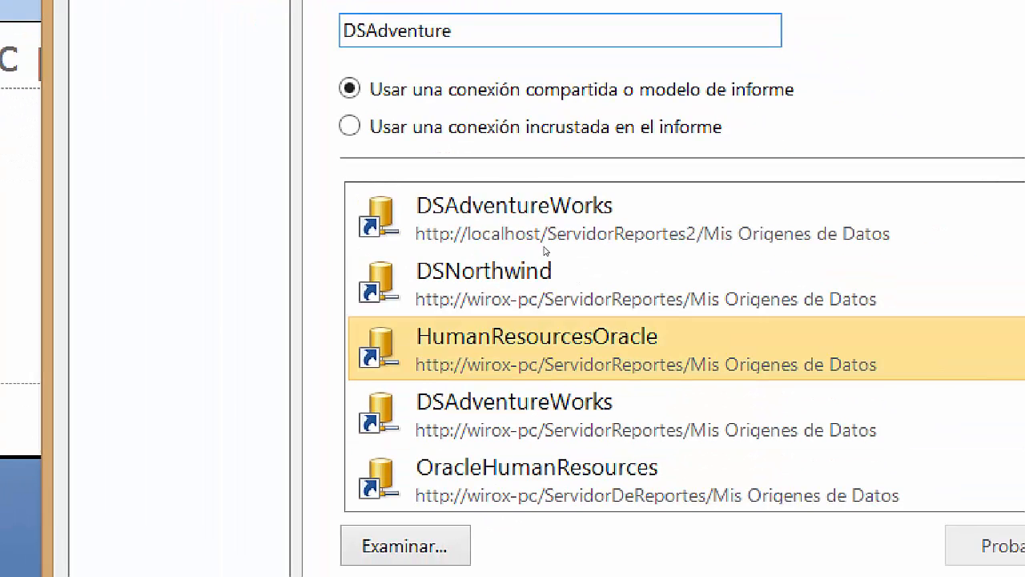
left_click(487, 215)
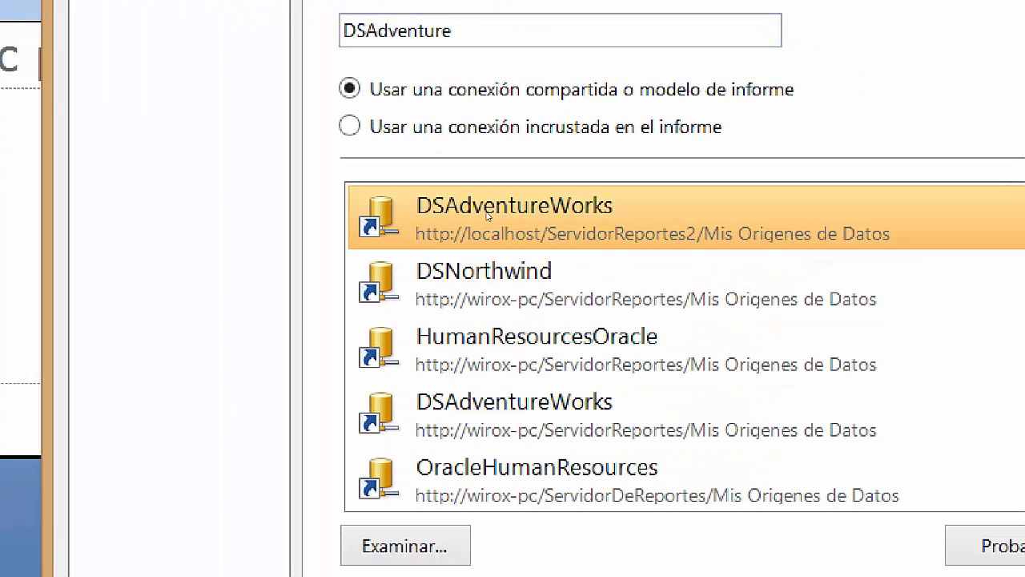
left_click(867, 531)
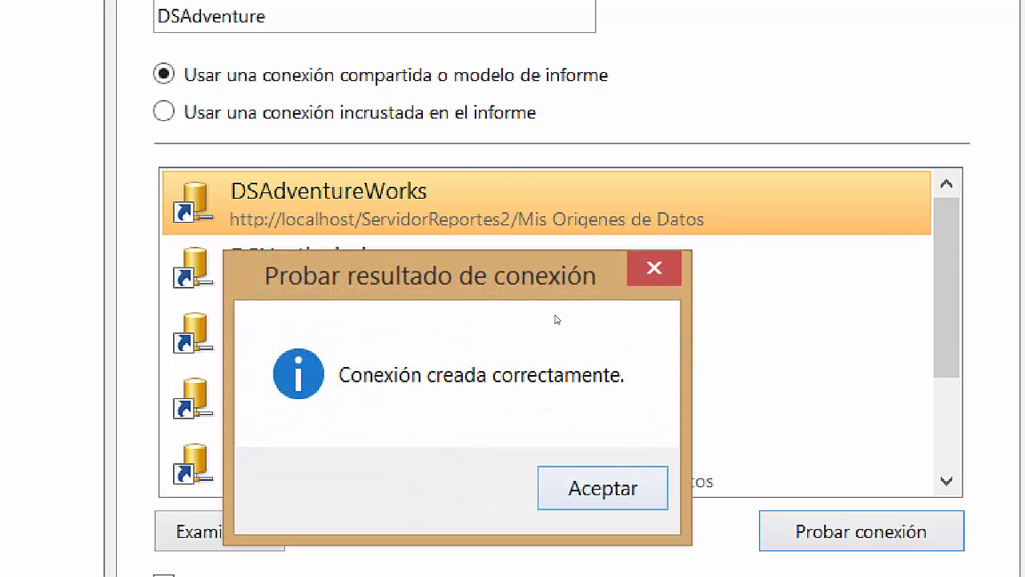
left_click(602, 488)
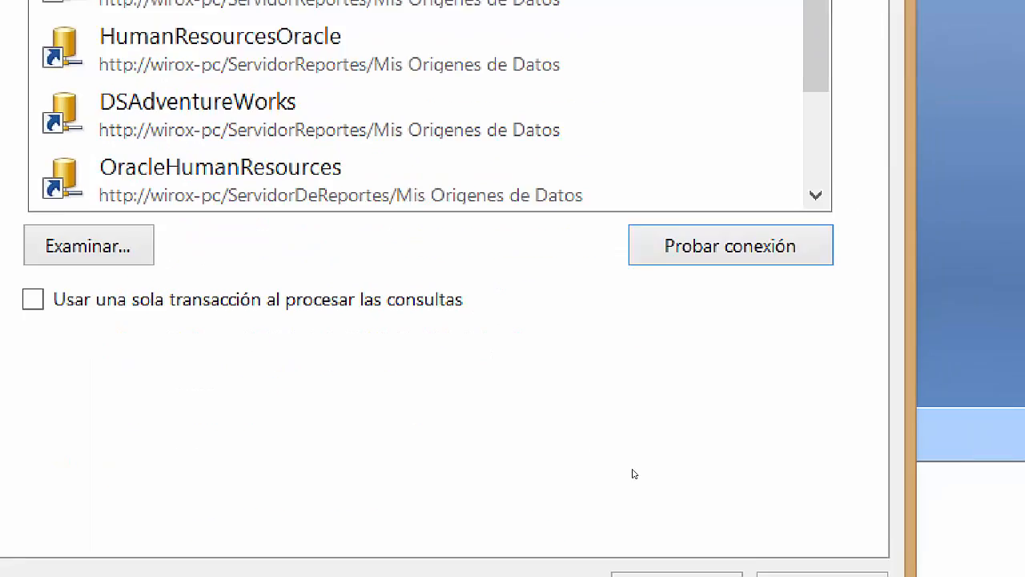
left_click(650, 510)
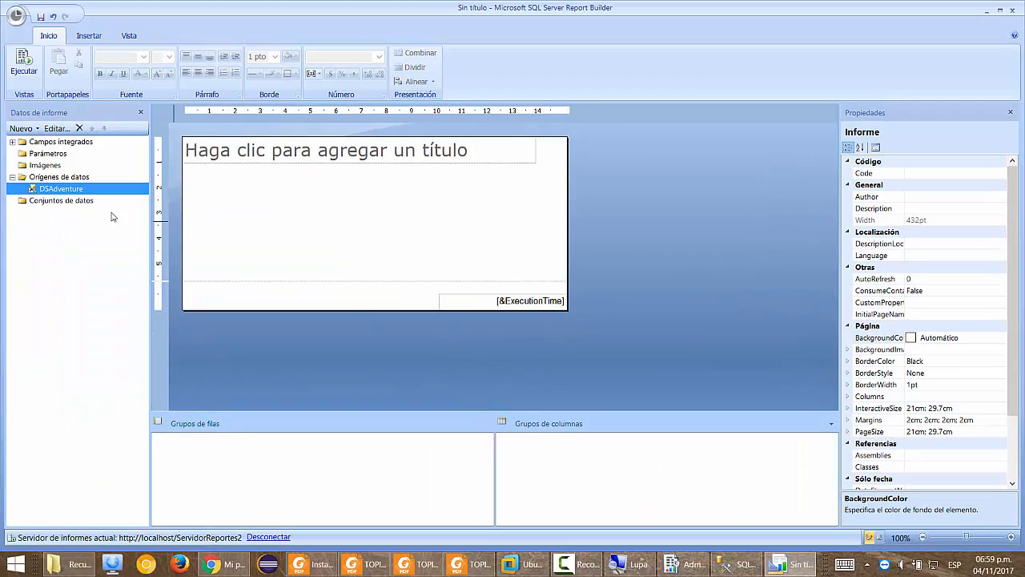
Create an embedded dataset named CSDirecciones that uses the DSAdventure data source.
left_click(83, 205)
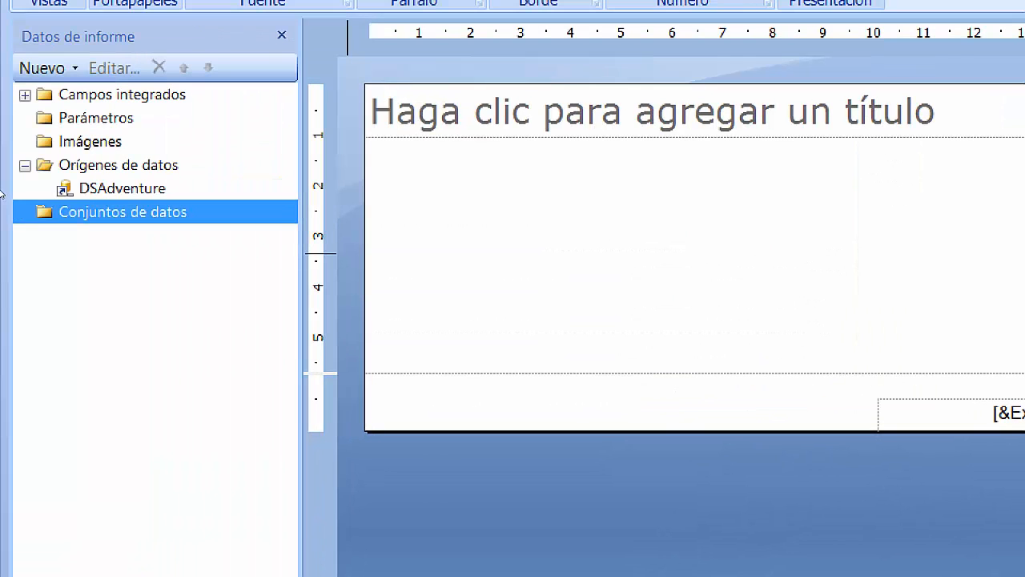
right_click(14, 197)
left_click(80, 203)
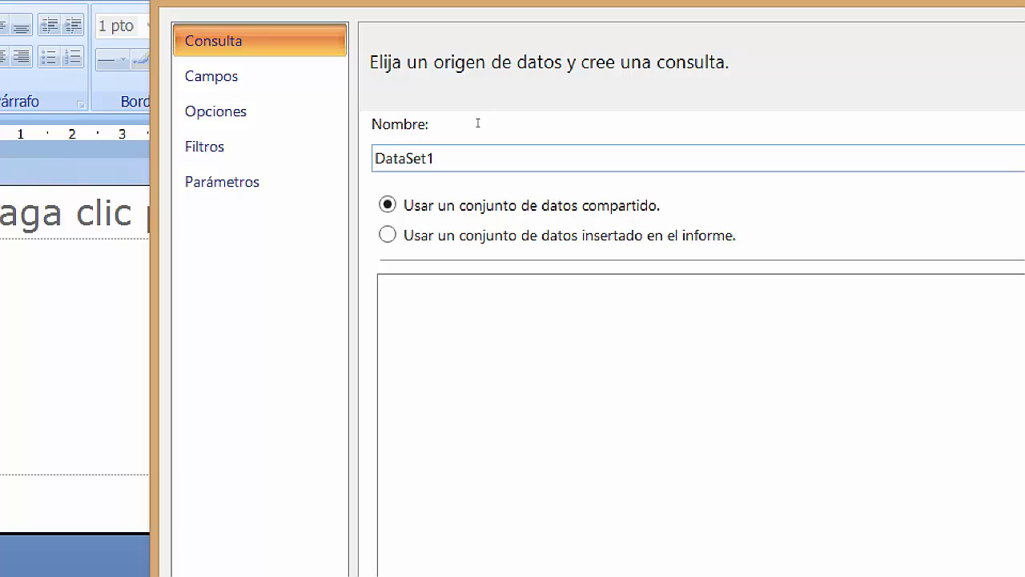
left_click(375, 119)
type("CS")
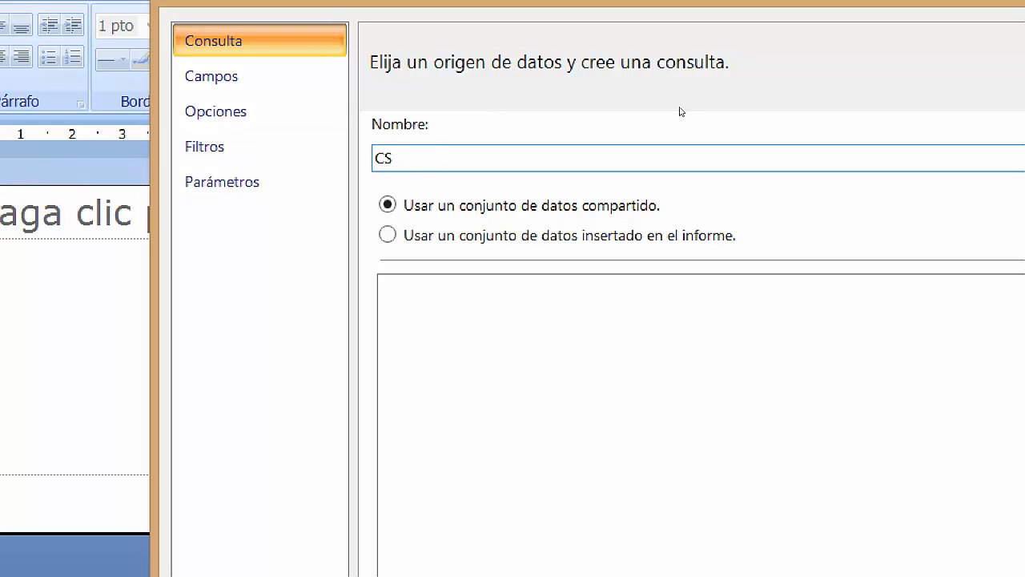
type("Direcciones")
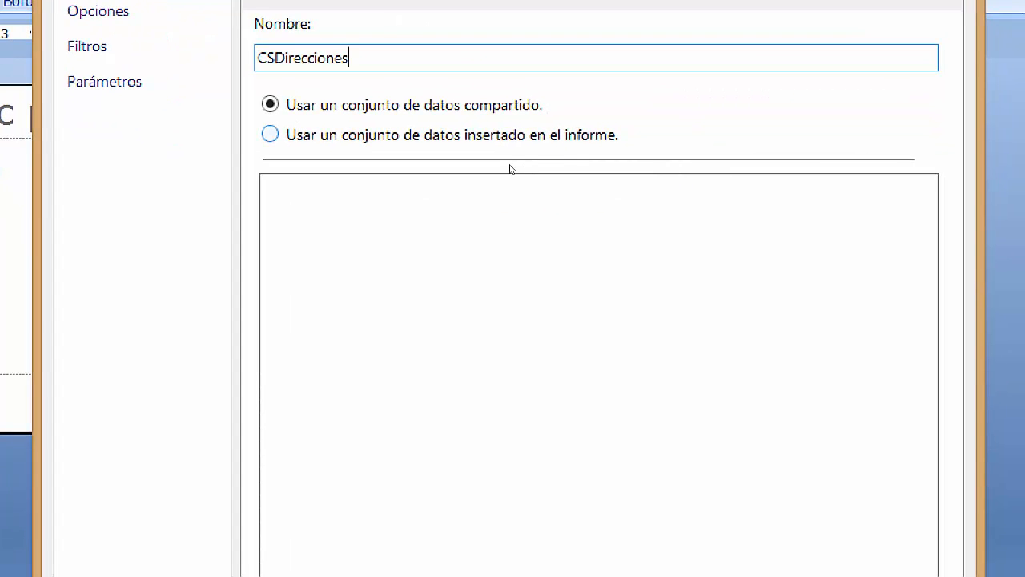
key("Tab")
key("Down")
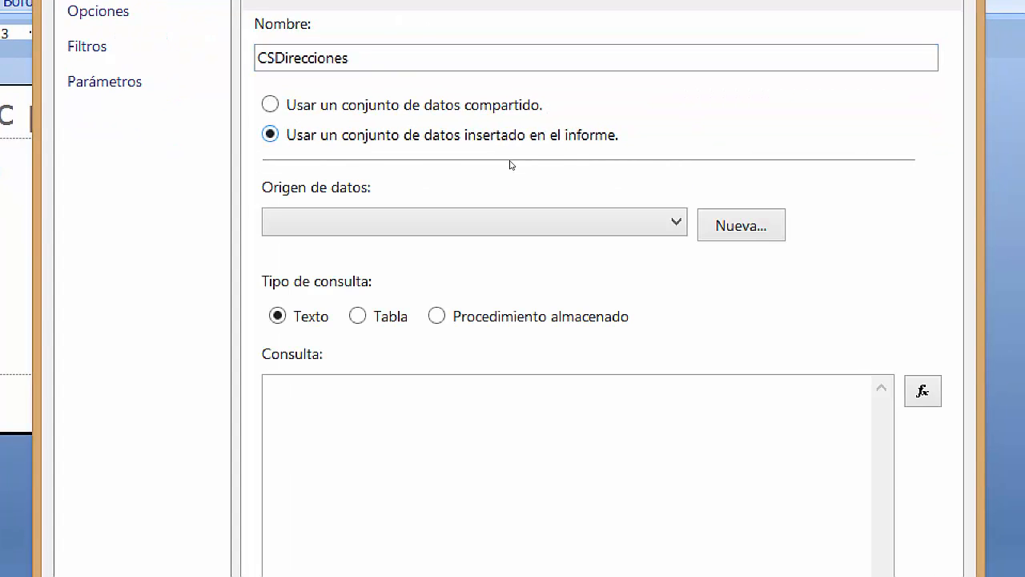
left_click(518, 212)
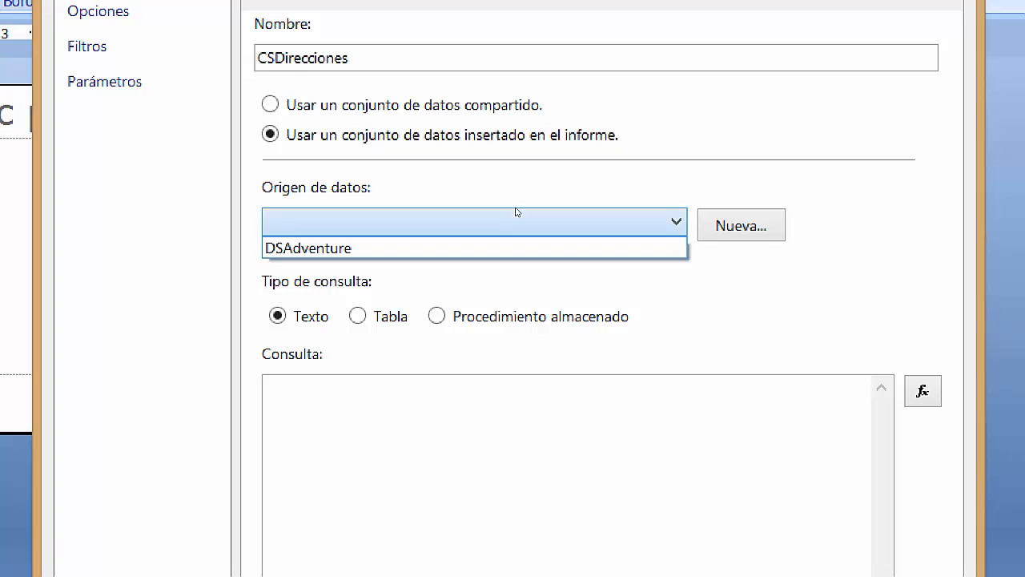
left_click(461, 225)
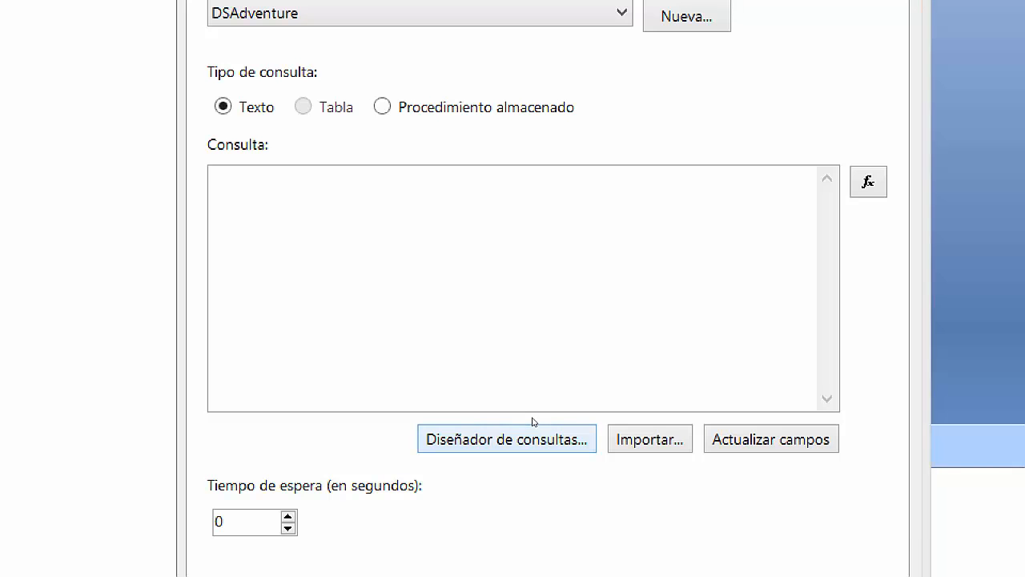
Build the query in the designer to select all columns of Person.Address.
left_click(532, 426)
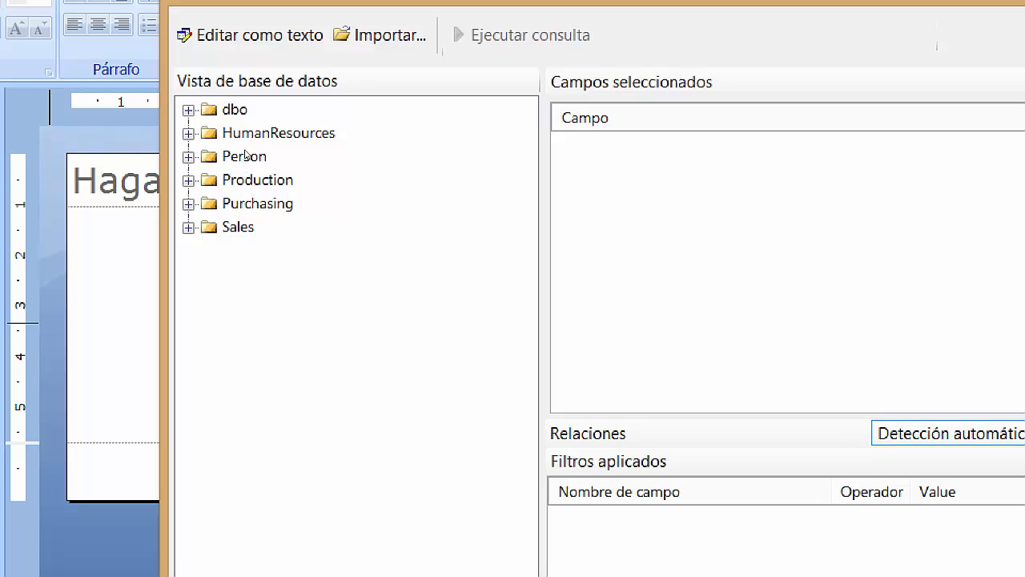
double_click(241, 142)
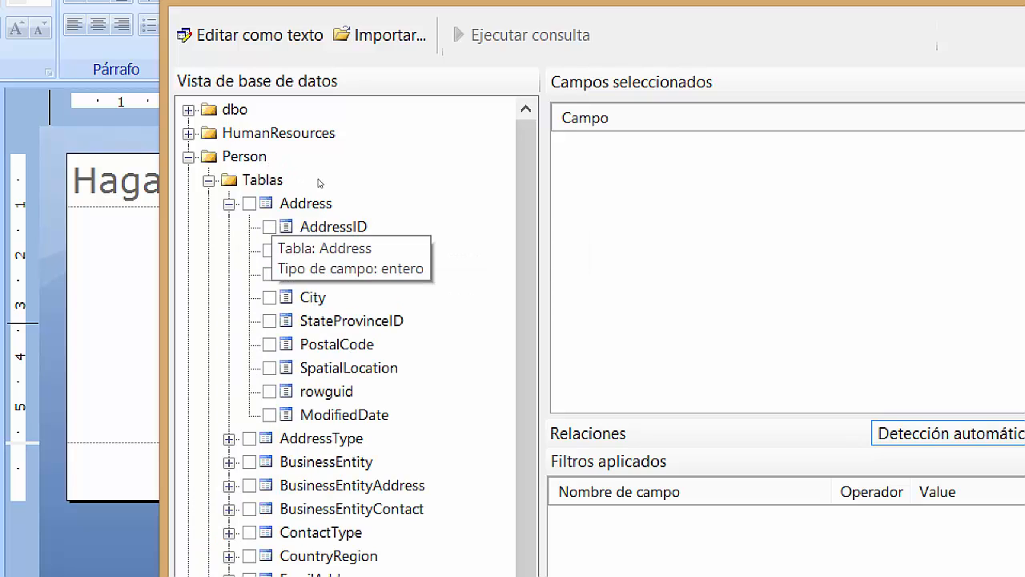
left_click(250, 204)
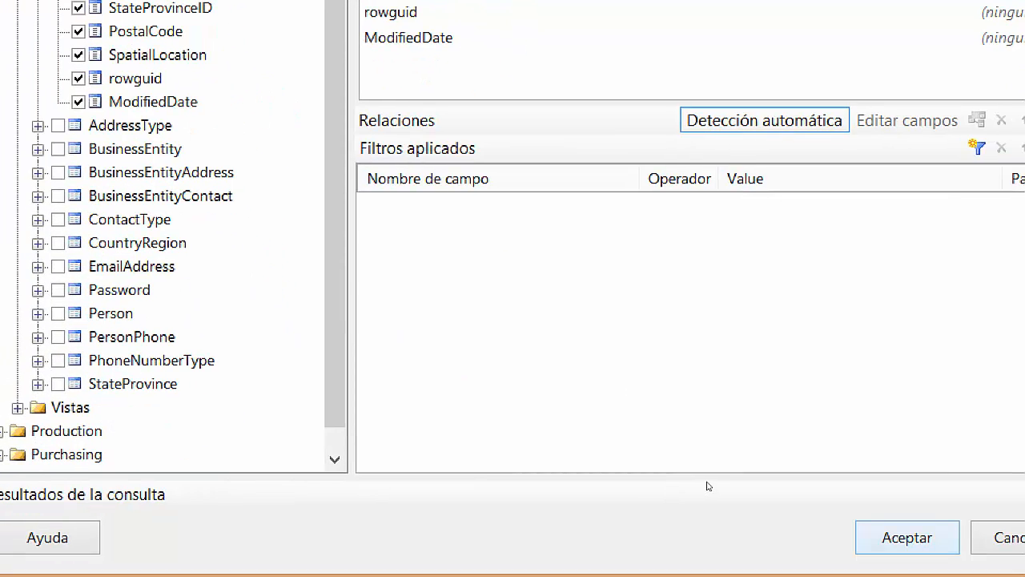
key("Return")
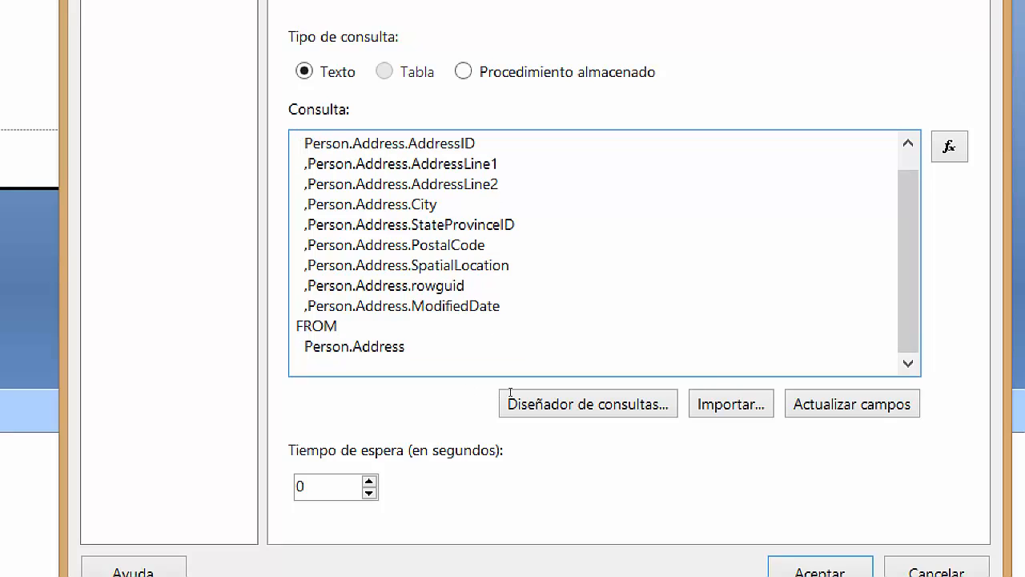
key("Return")
key("Return")
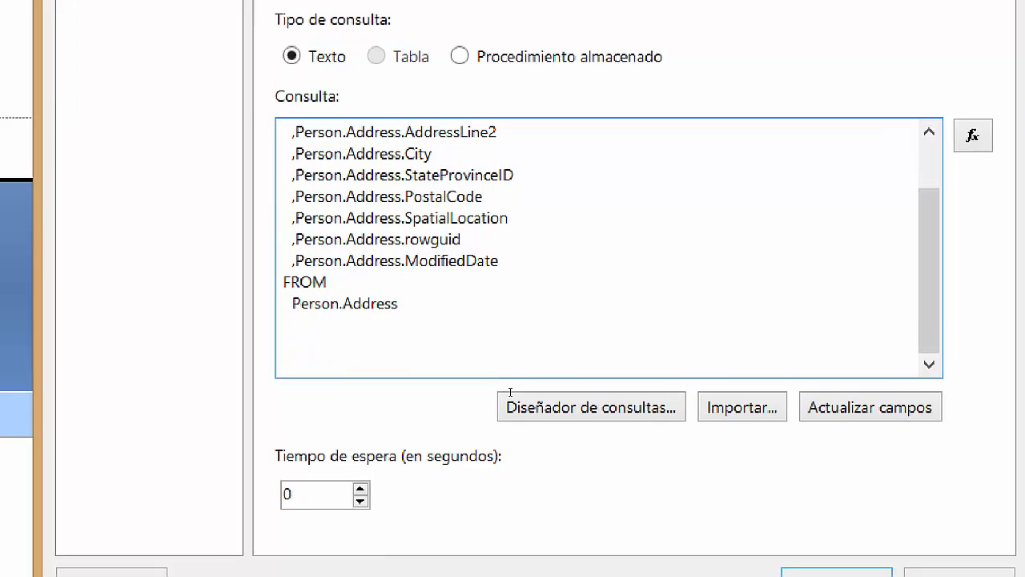
type("WHERE")
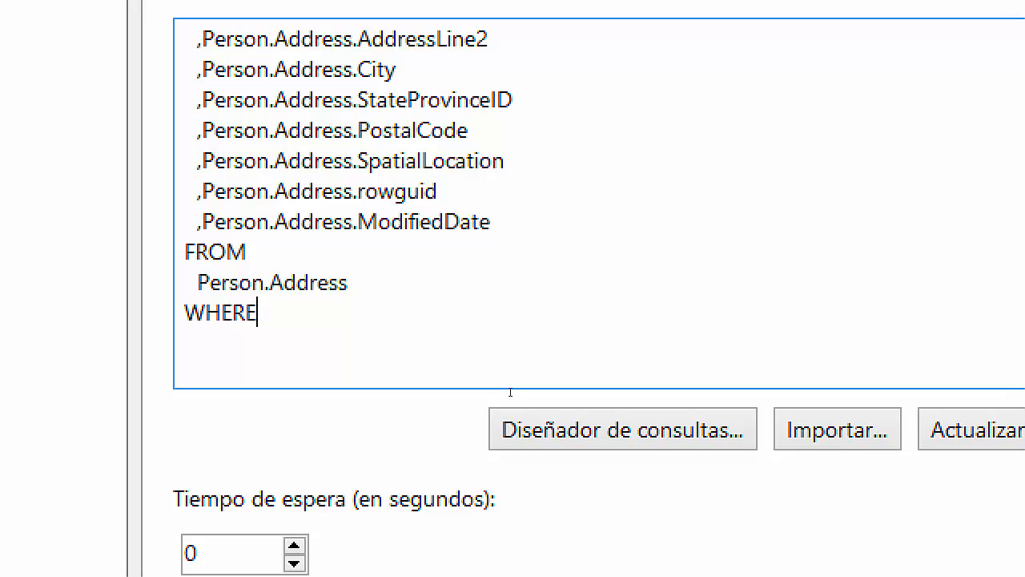
key("Tab")
type("PostalCodee")
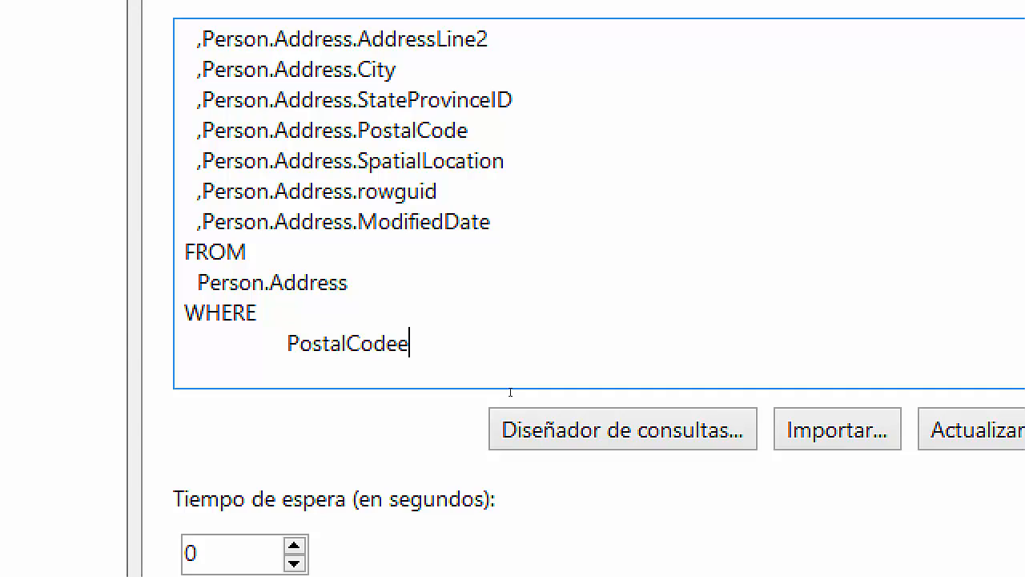
key("BackSpace")
scroll(494, 339, "up", 1)
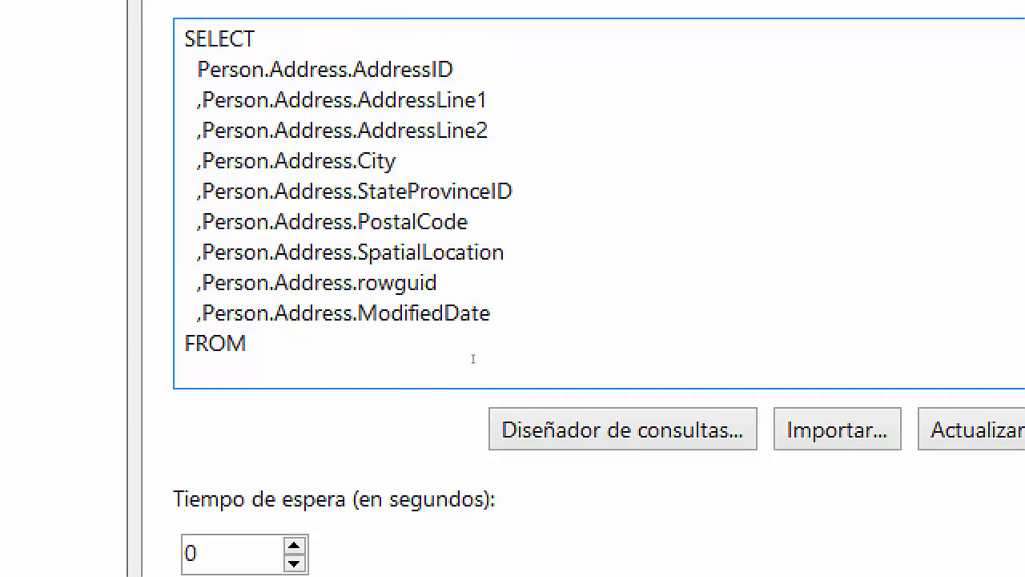
scroll(481, 378, "down", 2)
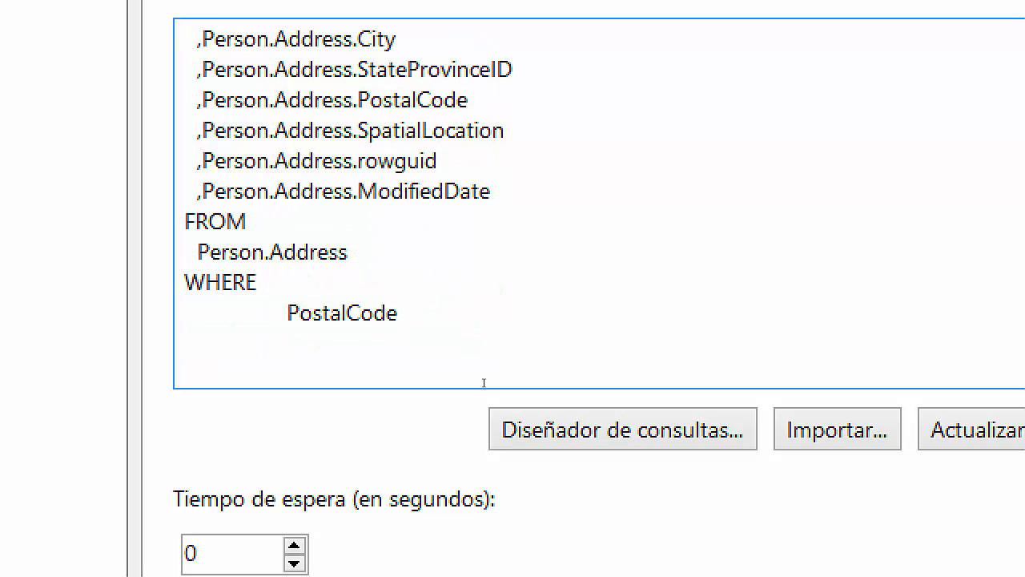
type("=")
key("alt")
type("@CodigoPos")
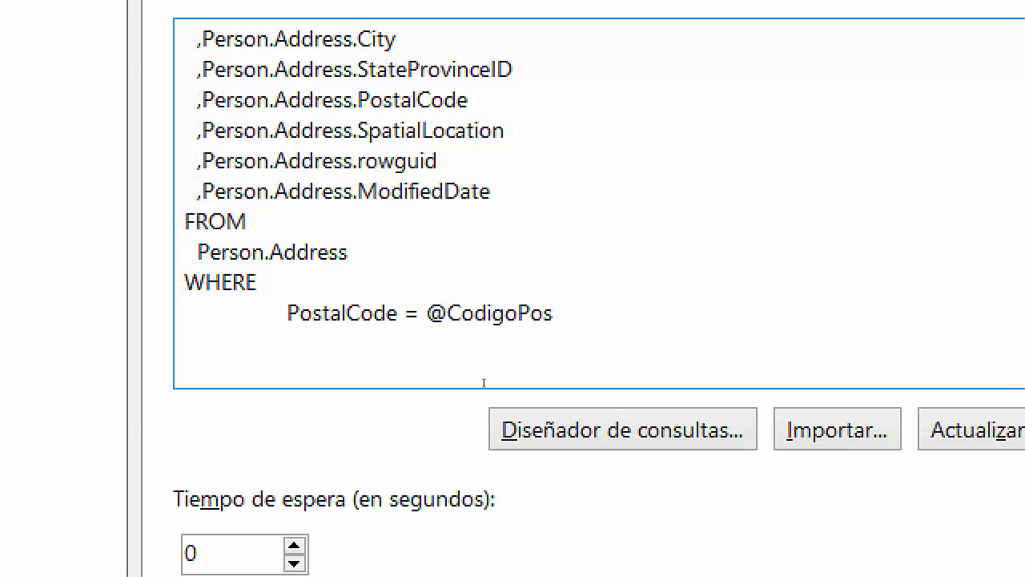
type("tal")
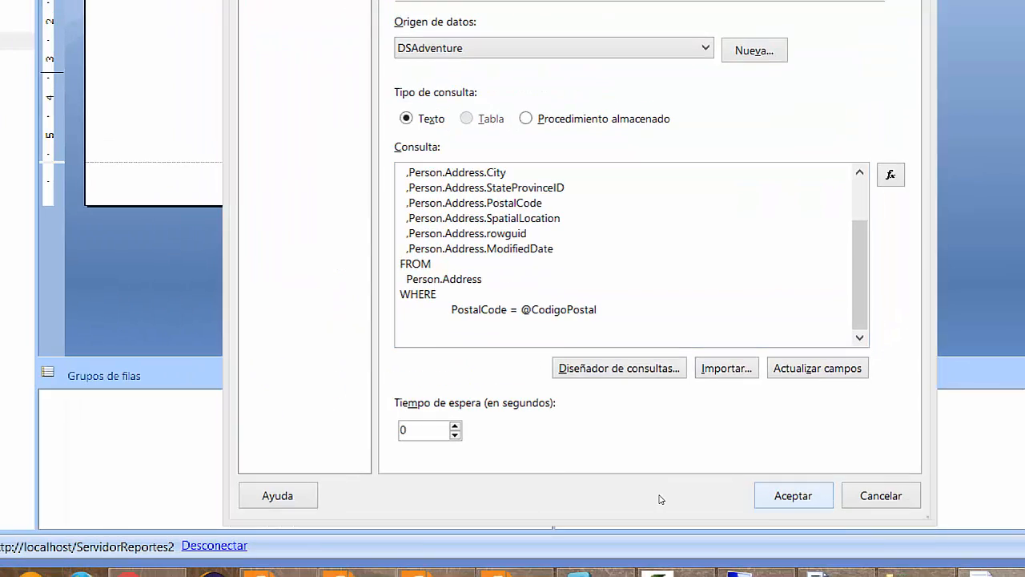
Save the dataset and change the CodigoPostal parameter prompt to 'Codigo Postal:'.
left_click(792, 495)
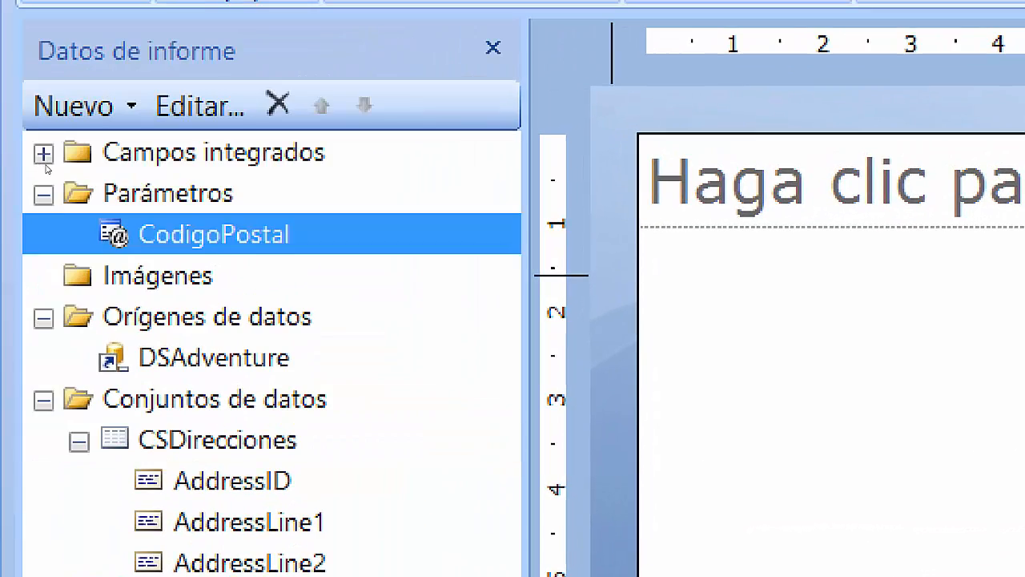
double_click(237, 223)
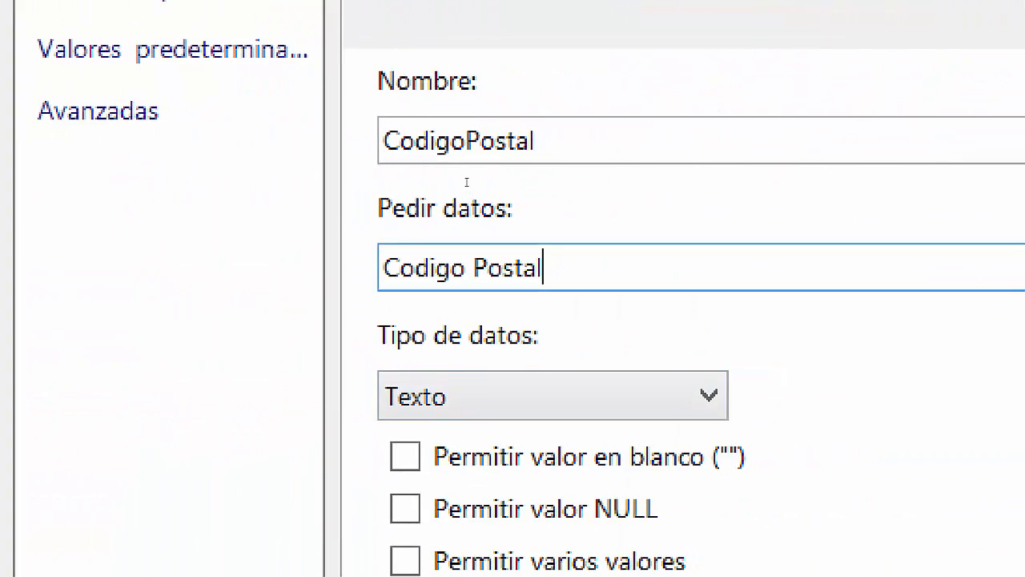
type(":")
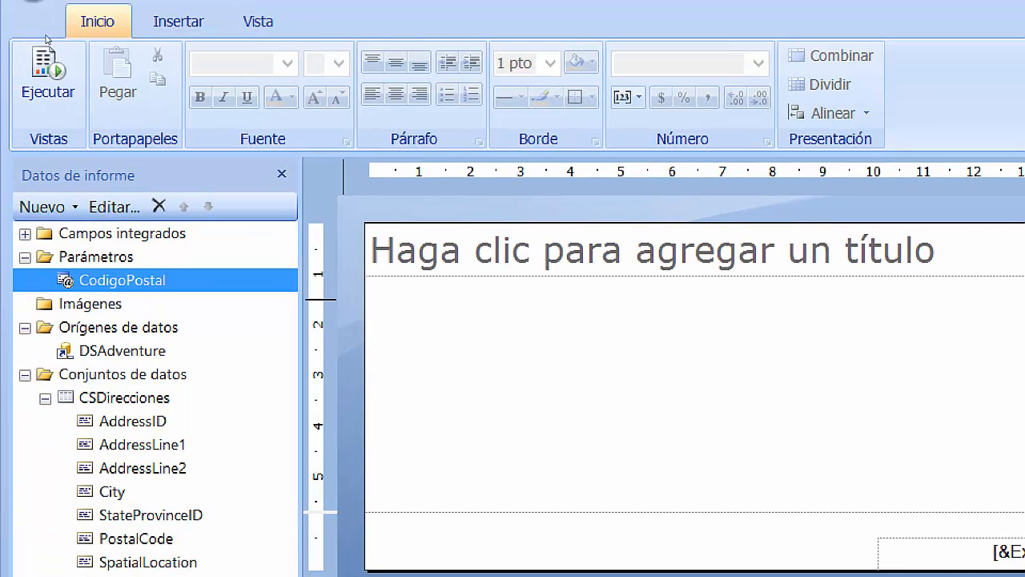
Insert an empty three-column table into the report body.
left_click(160, 22)
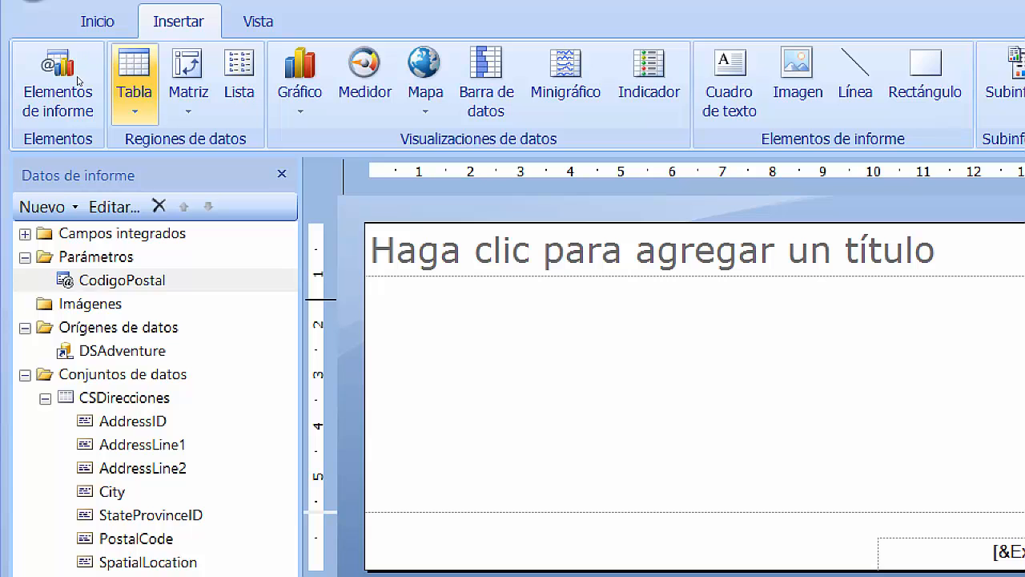
left_click(133, 89)
left_click(160, 165)
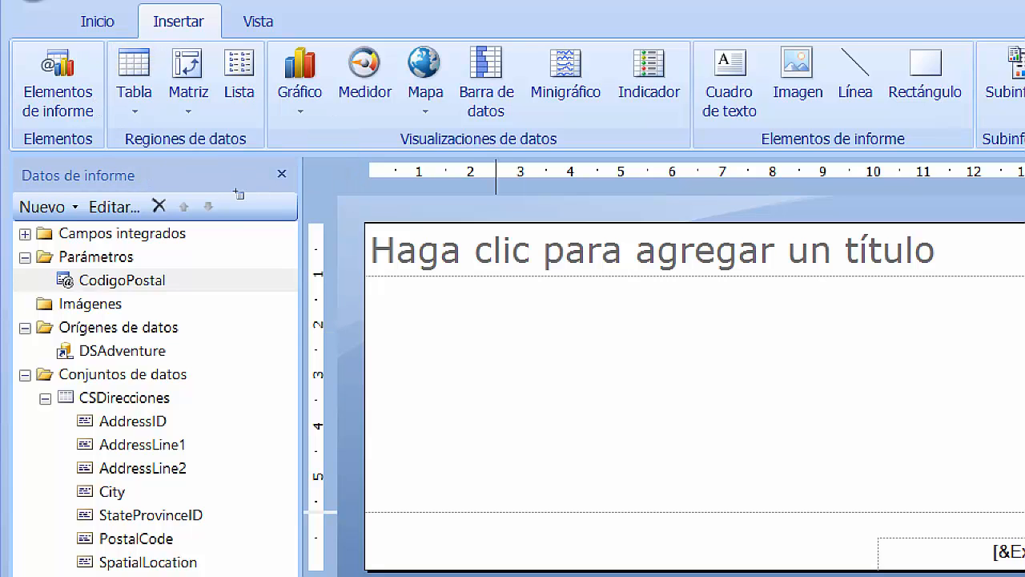
left_click(467, 333)
left_click_drag(428, 222, 522, 249)
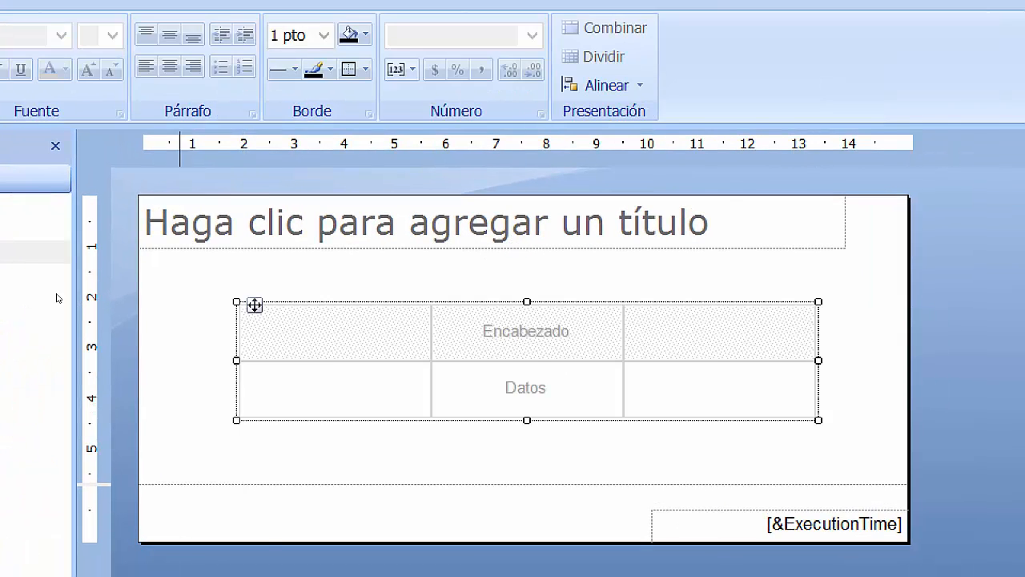
Fill the table columns with the PostalCode, AddressLine1 and City fields.
left_click_drag(133, 411, 561, 288)
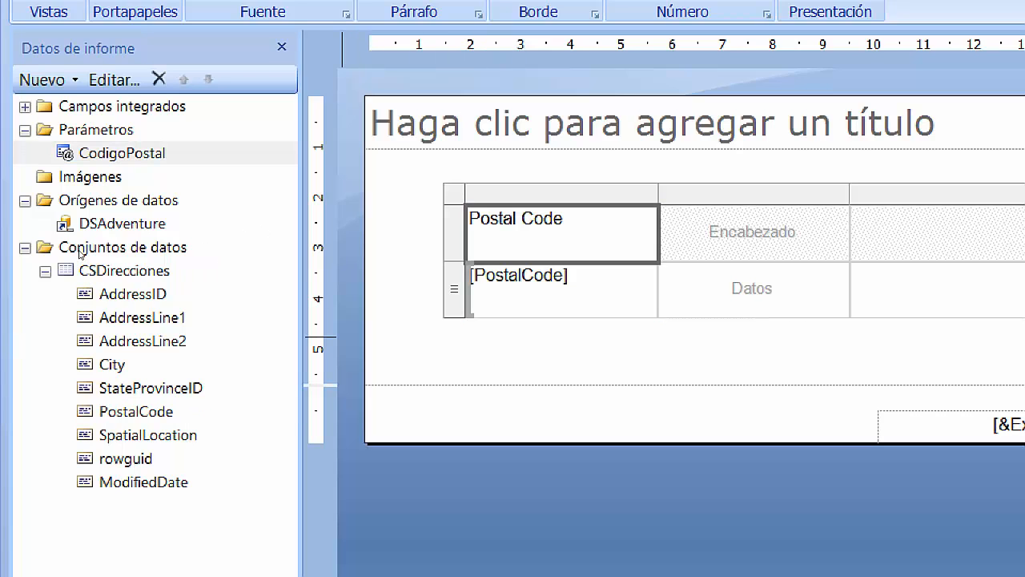
left_click_drag(295, 234, 753, 240)
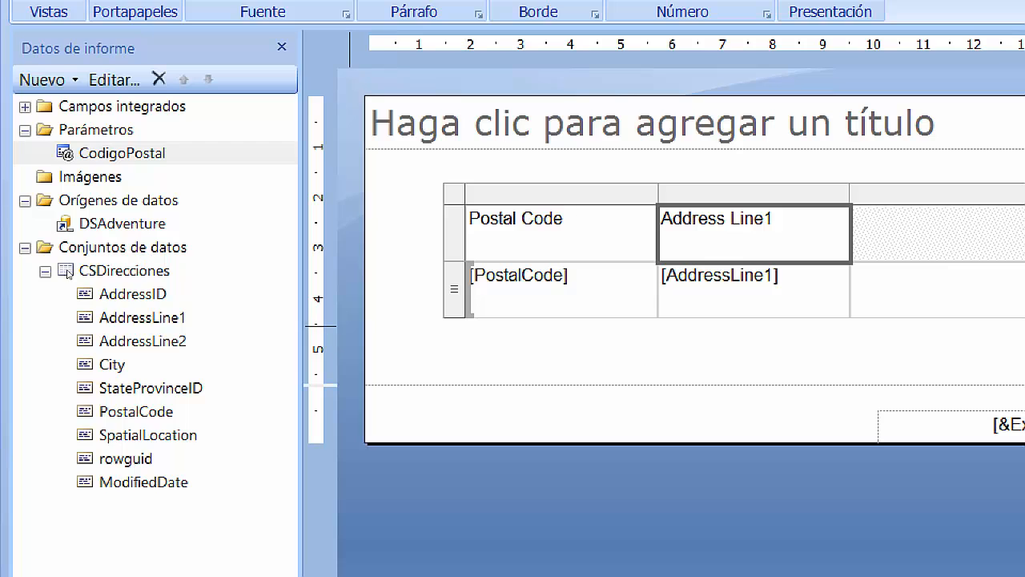
left_click_drag(290, 274, 921, 240)
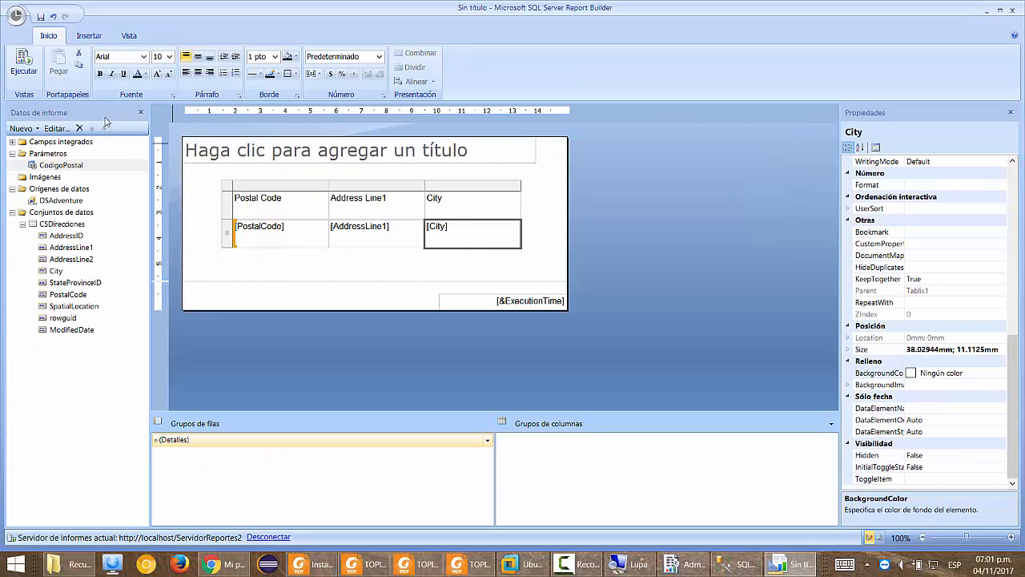
Run the report with 91370 entered as the Codigo Postal value.
left_click(30, 70)
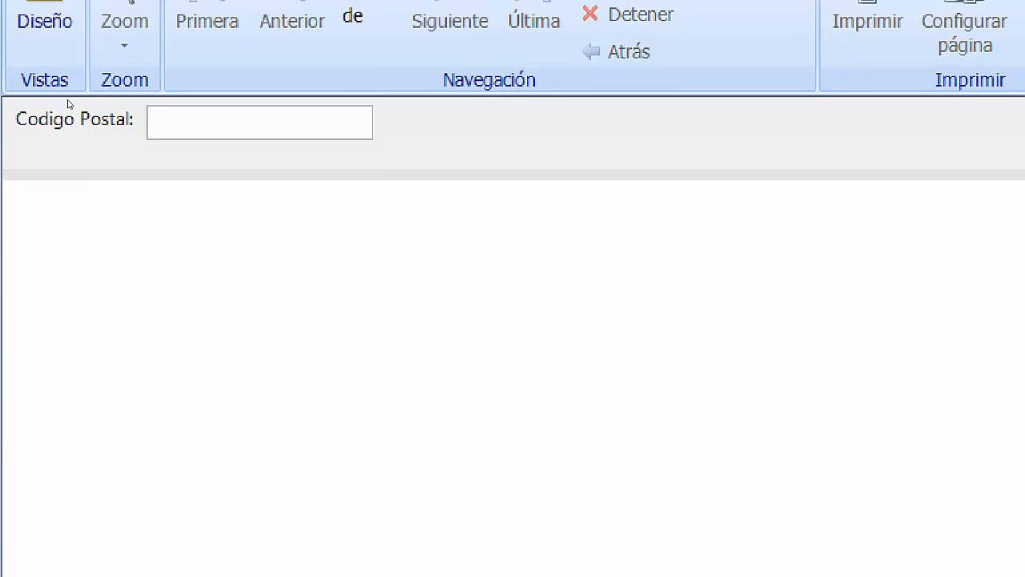
key("super+minus")
key("alt+Tab")
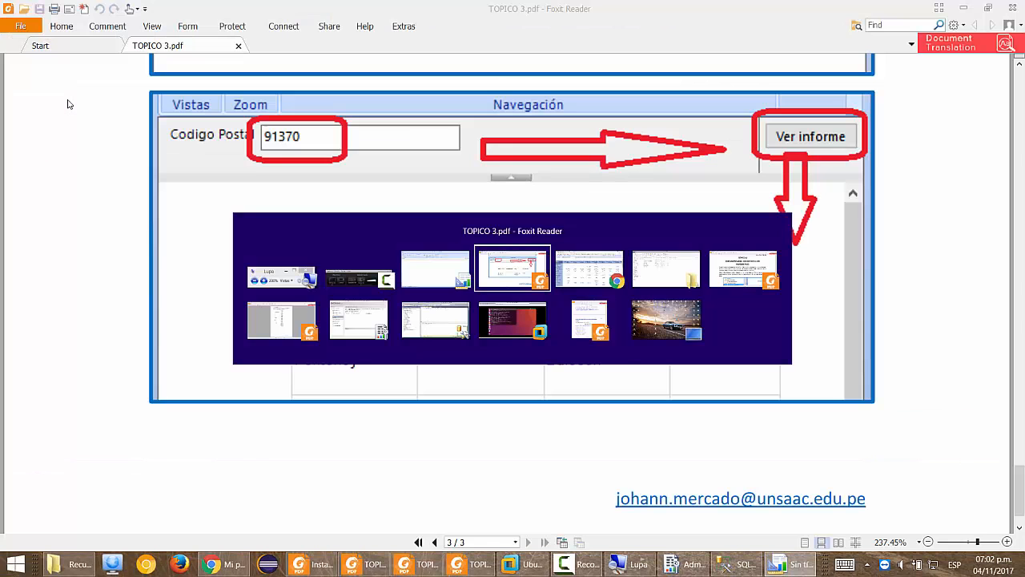
key("alt+Tab")
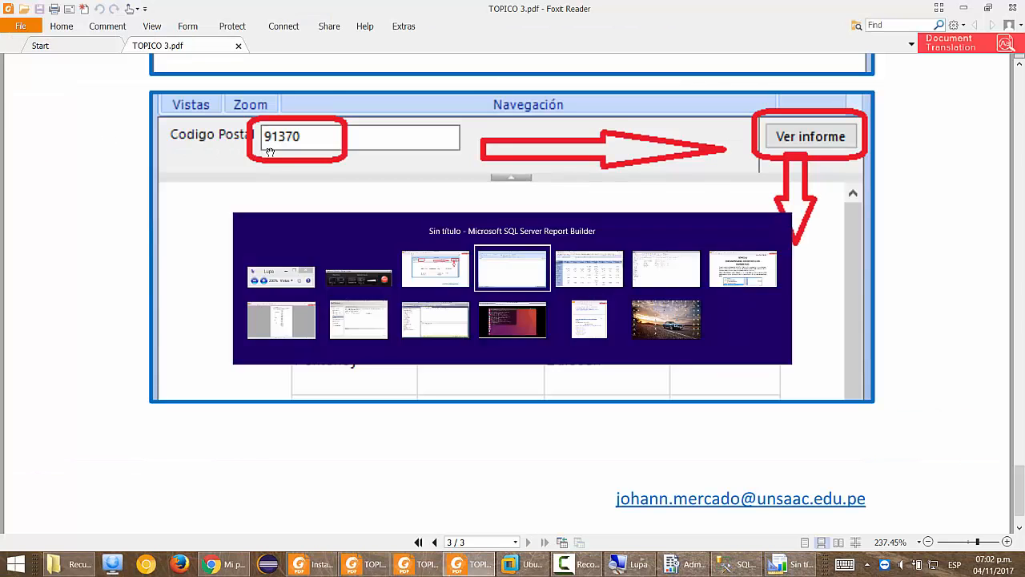
key("super+plus")
key("super+plus")
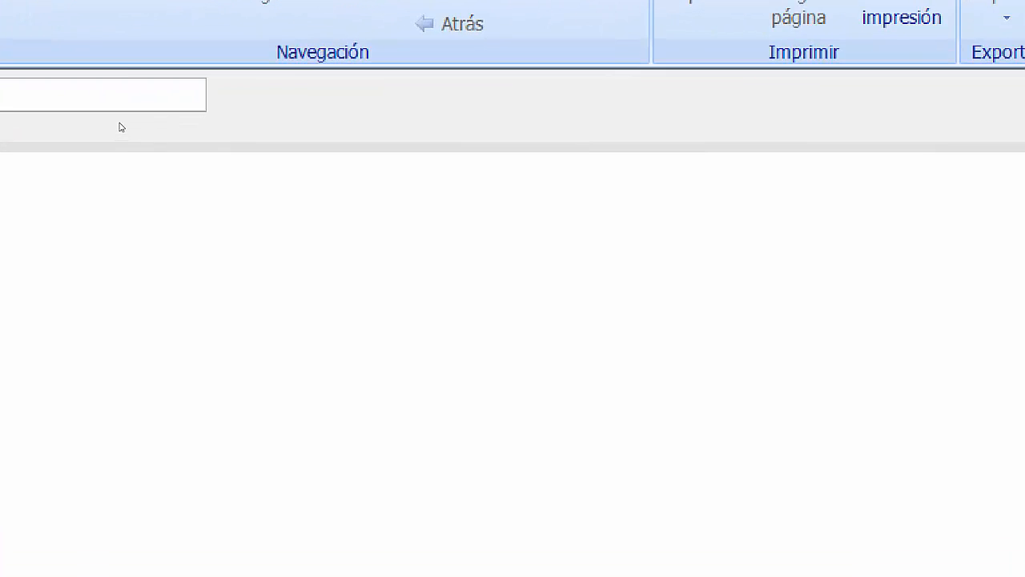
key("super+plus")
left_click(192, 278)
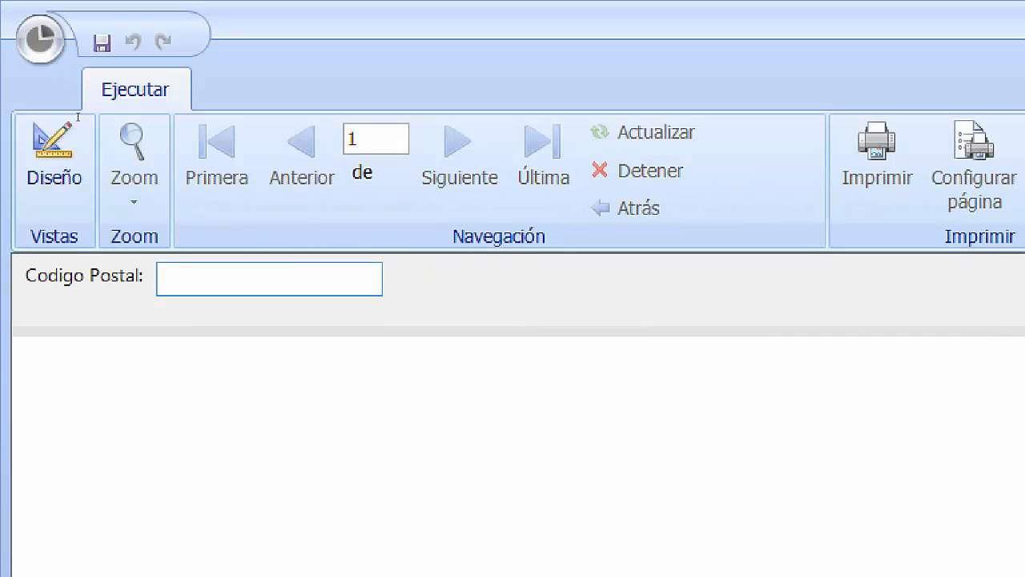
type("91370")
key("super+minus")
key("Return")
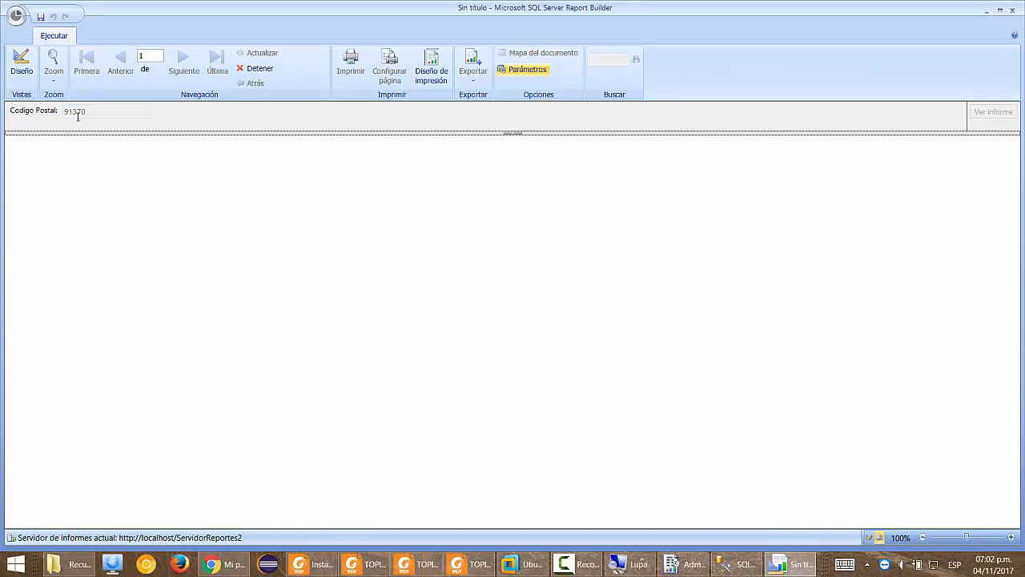